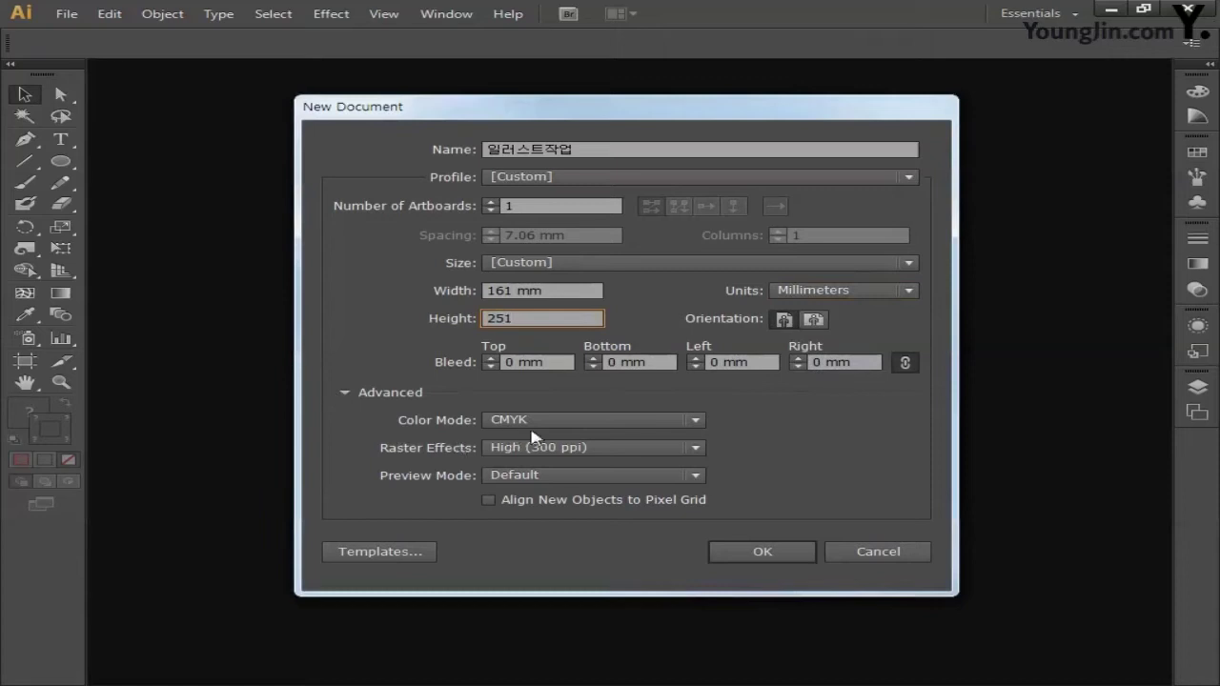
Set the color mode to CMYK and create the 161 × 251 mm document
{"action": "left_click", "coordinate": [579, 420]}
{"action": "left_click", "coordinate": [560, 437]}
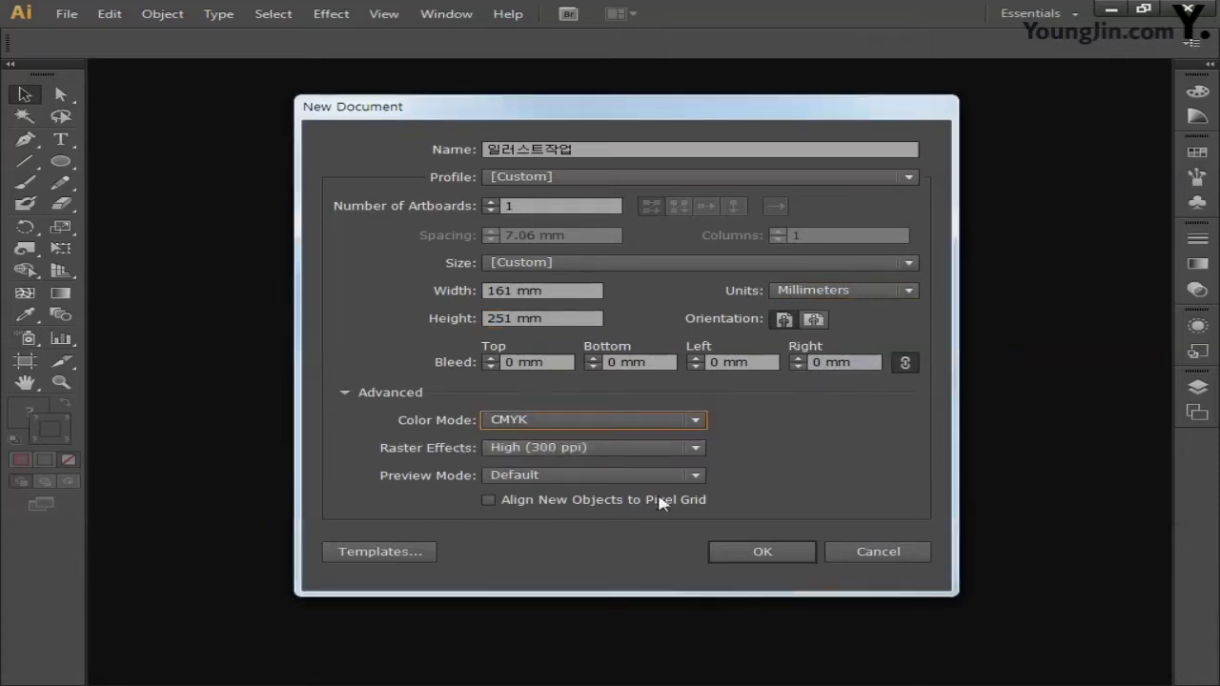
{"action": "left_click", "coordinate": [761, 552]}
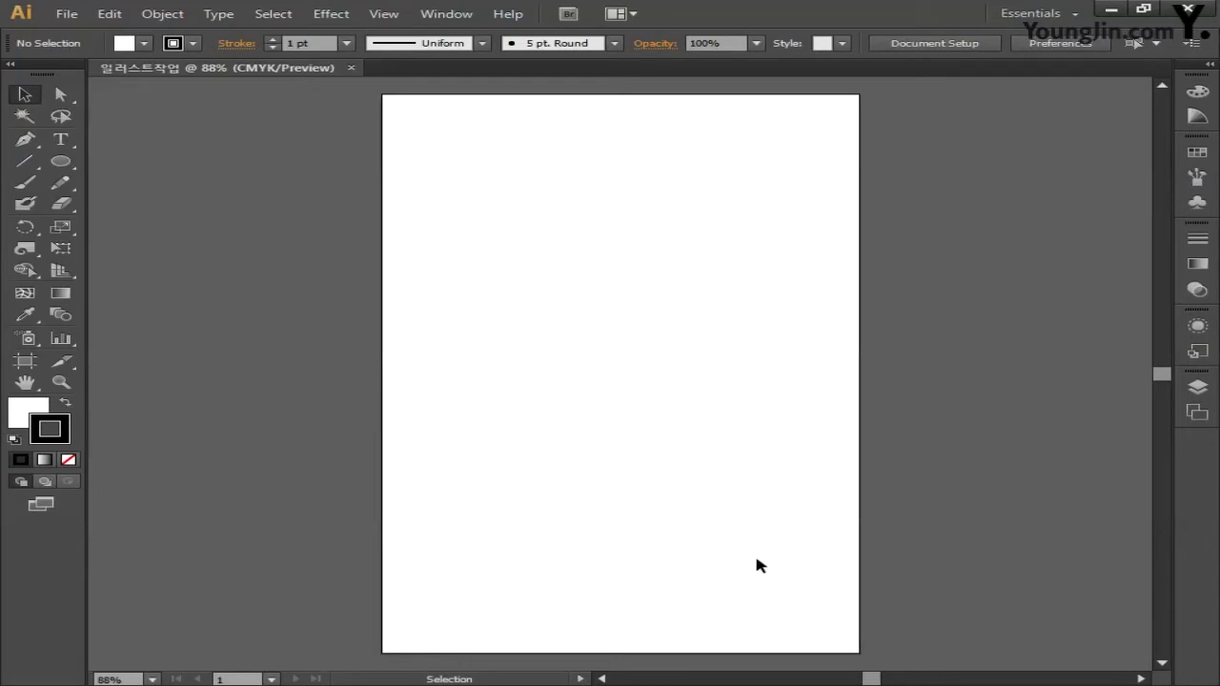
Create a rectangular grid 155 mm wide and 245 mm high with 3 horizontal and 3 vertical dividers
{"action": "left_click_drag", "start_coordinate": [29, 162], "coordinate": [160, 223]}
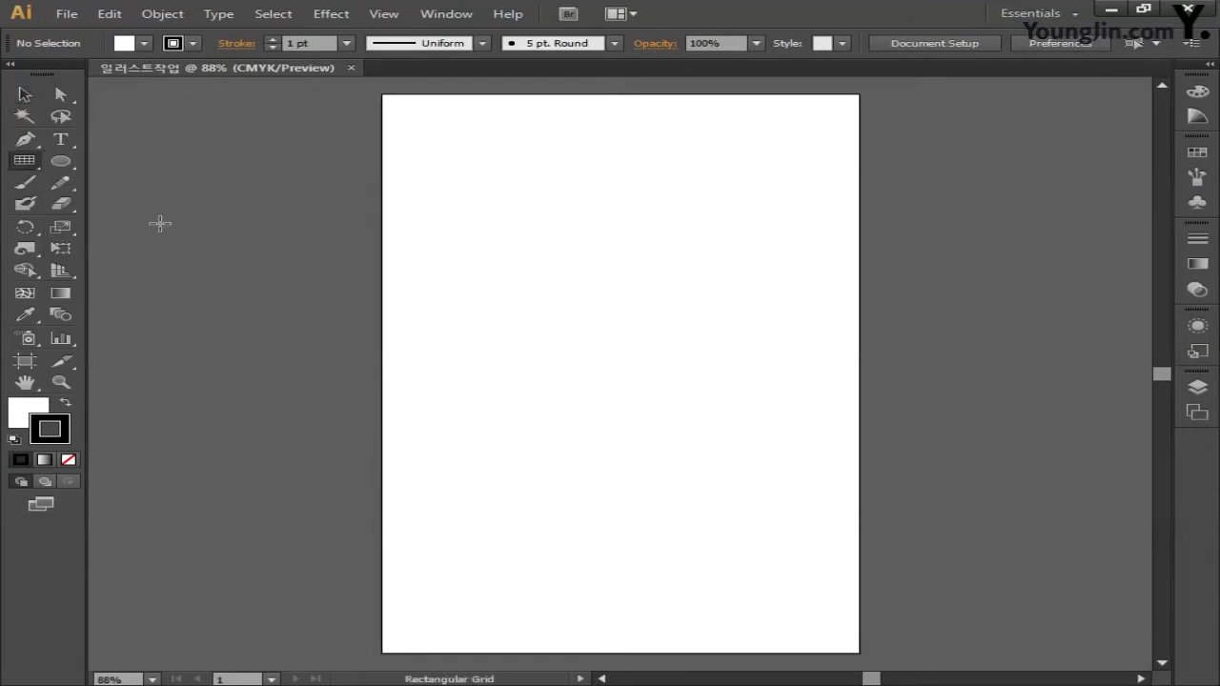
{"action": "left_click", "coordinate": [418, 152]}
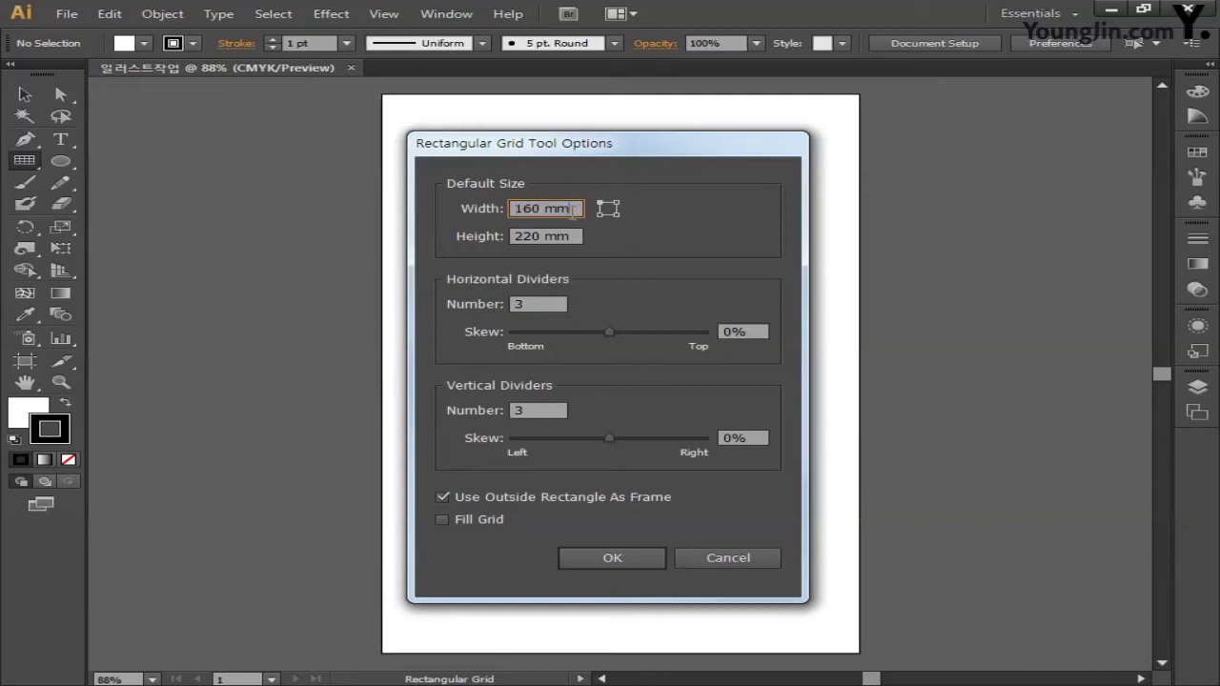
{"action": "type", "text": "155"}
{"action": "key", "text": "Tab"}
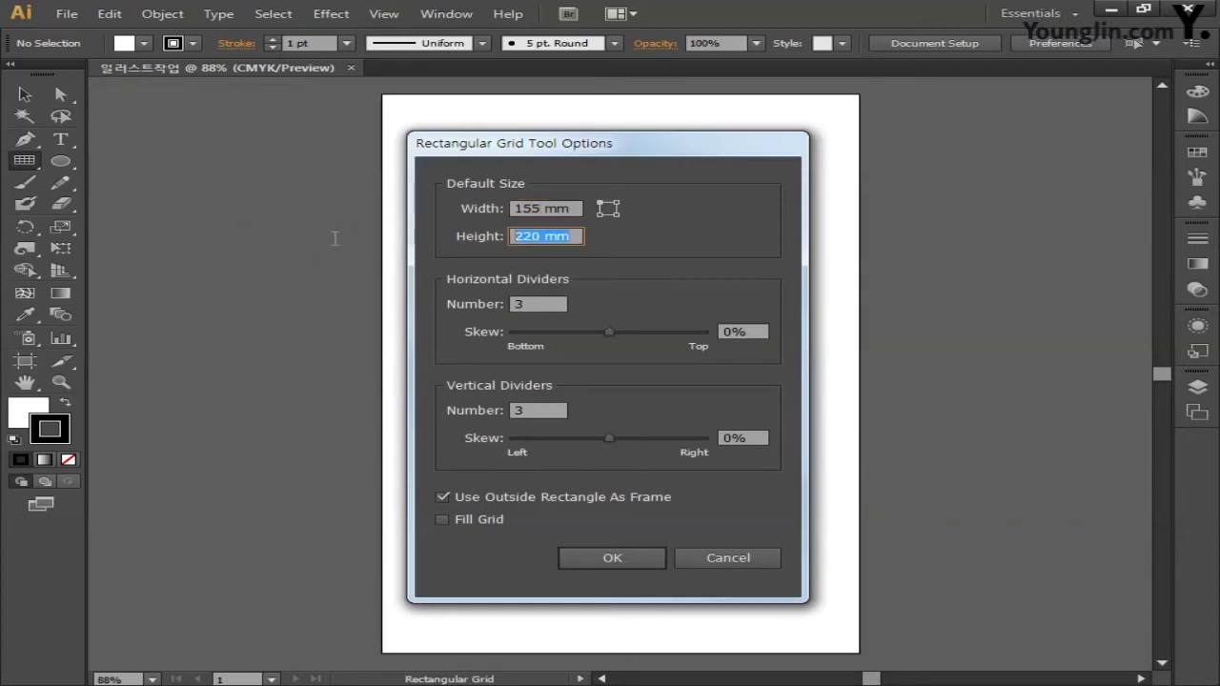
{"action": "type", "text": "245"}
{"action": "left_click", "coordinate": [539, 304]}
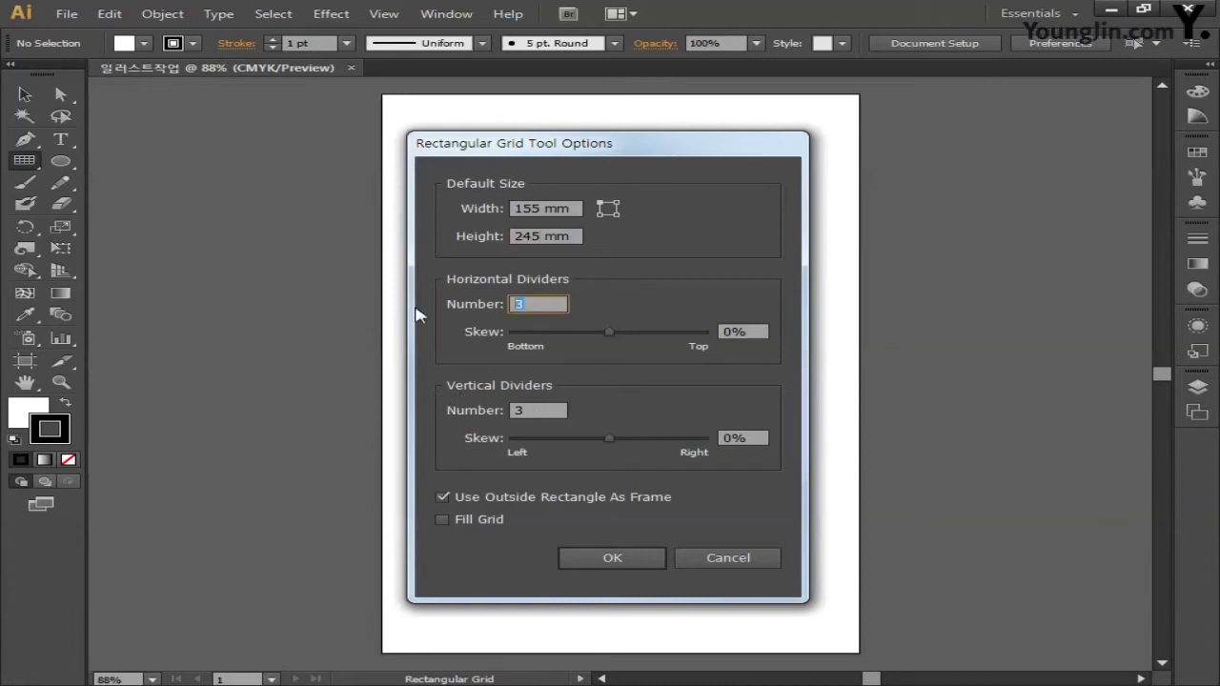
{"action": "left_click", "coordinate": [518, 410]}
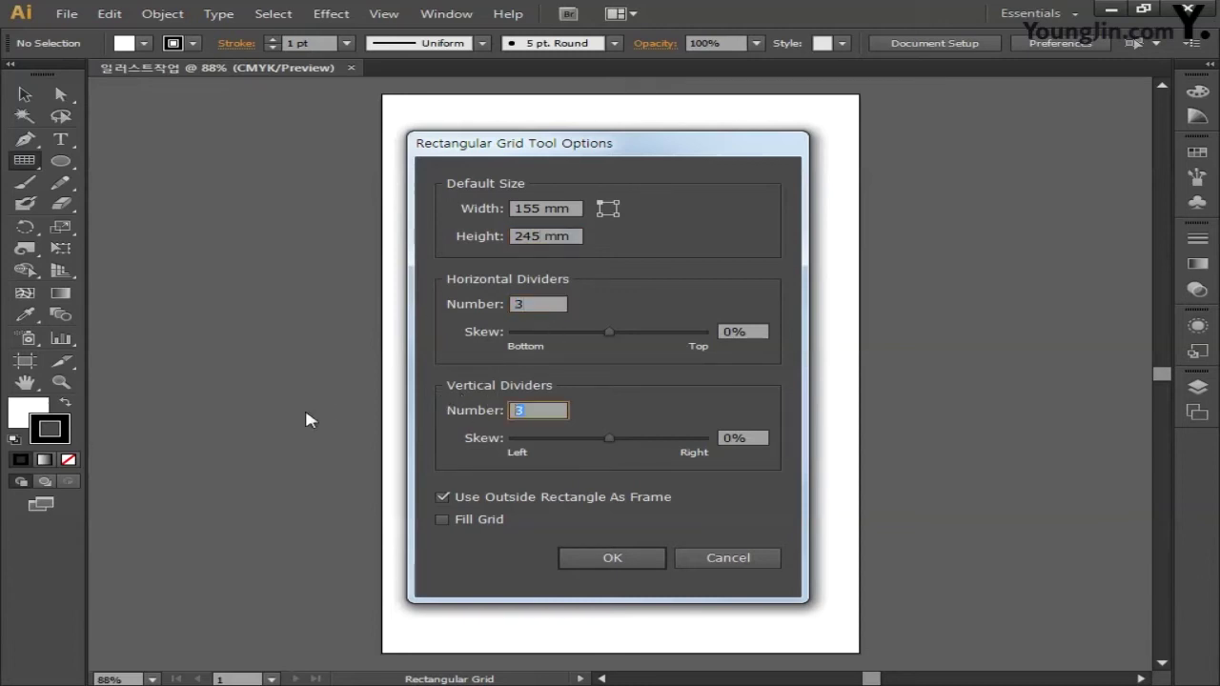
{"action": "left_click", "coordinate": [612, 557]}
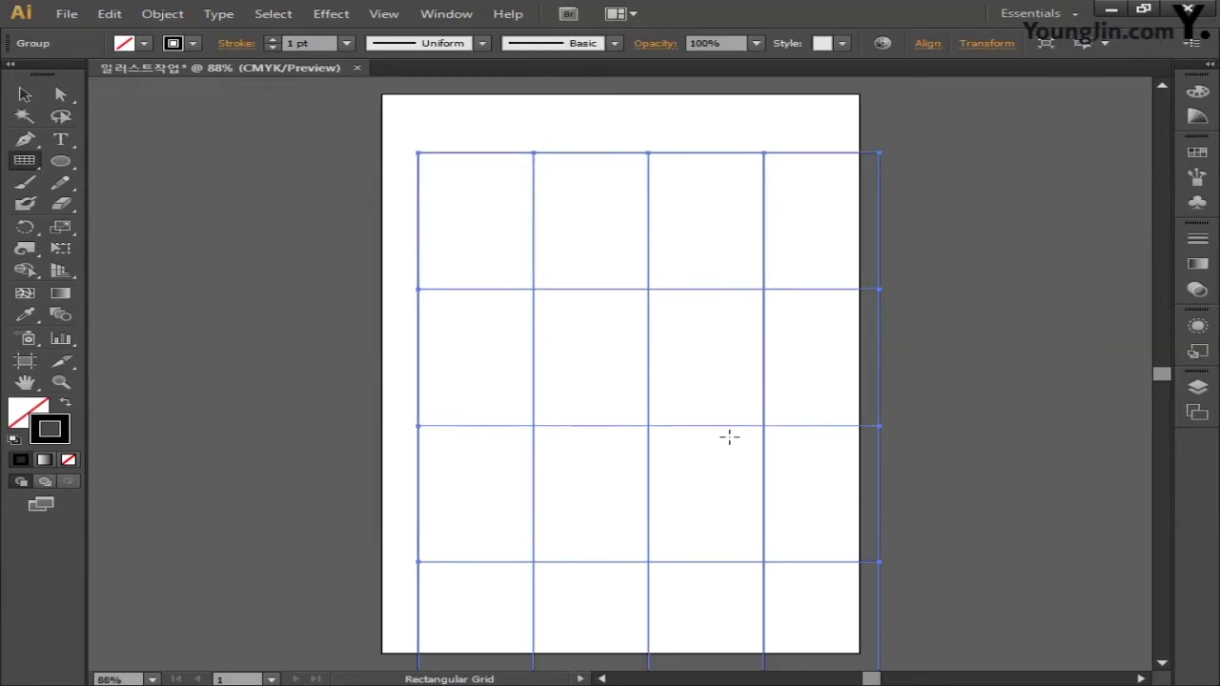
Center the grid horizontally and vertically on the artboard, aligned to the artboard, and lock it
{"action": "left_click", "coordinate": [463, 16]}
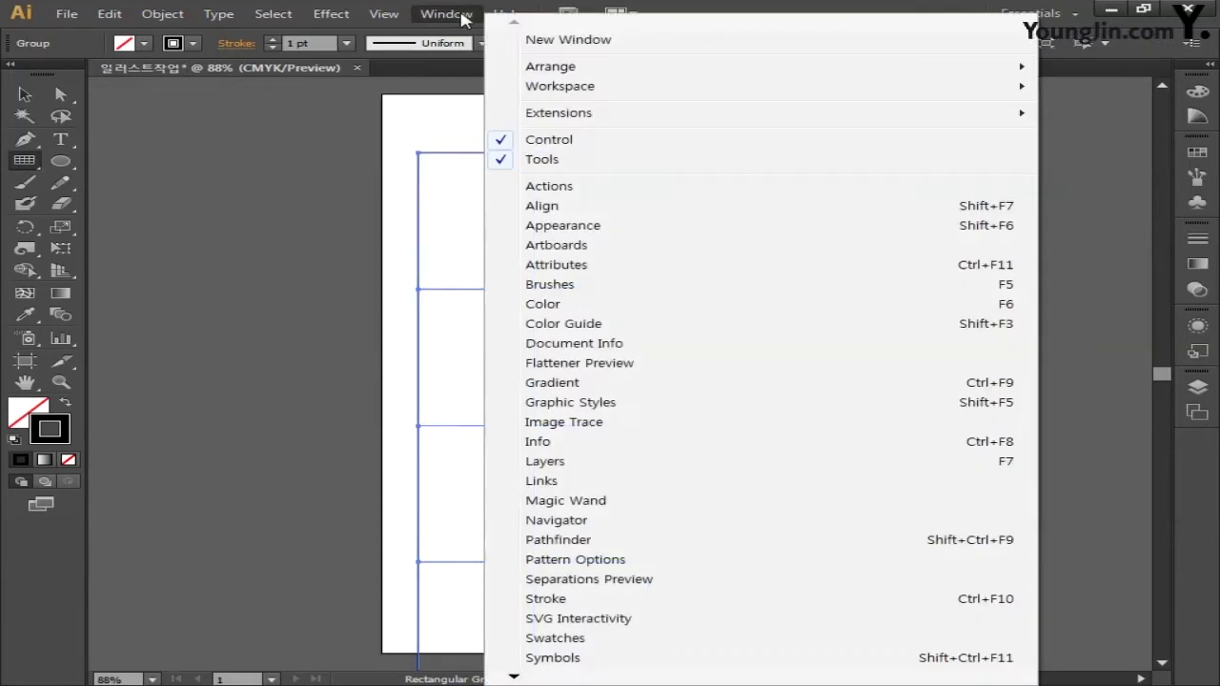
{"action": "left_click", "coordinate": [558, 205]}
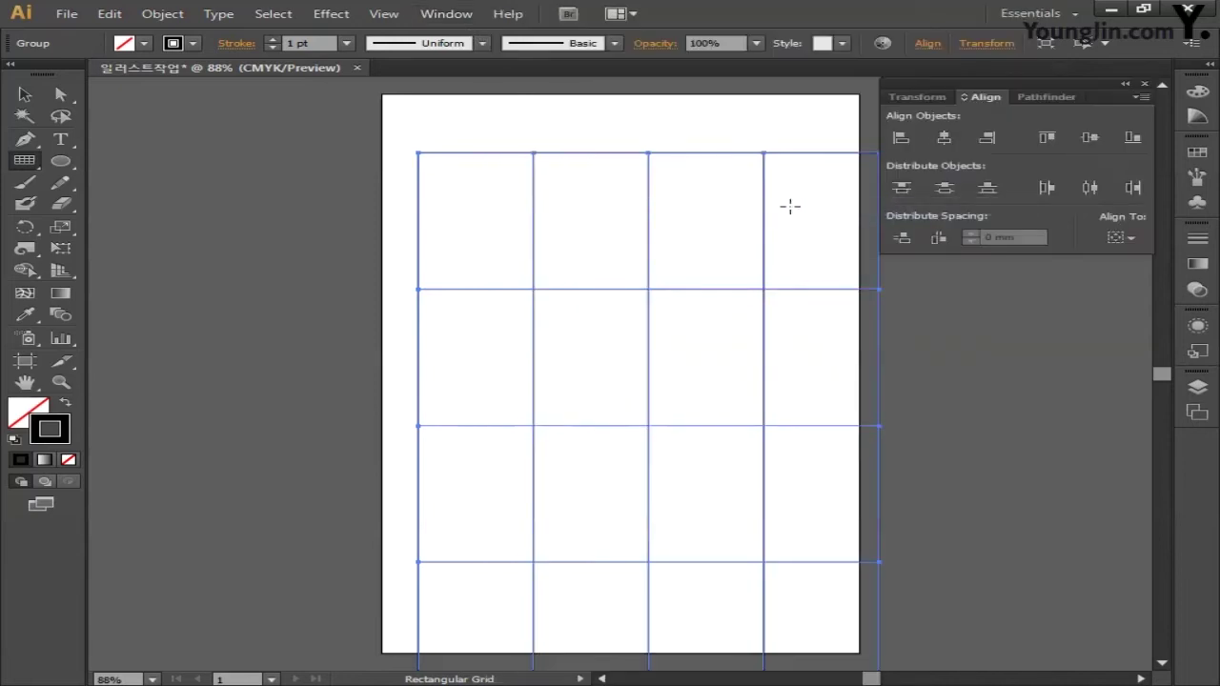
{"action": "left_click", "coordinate": [1121, 237]}
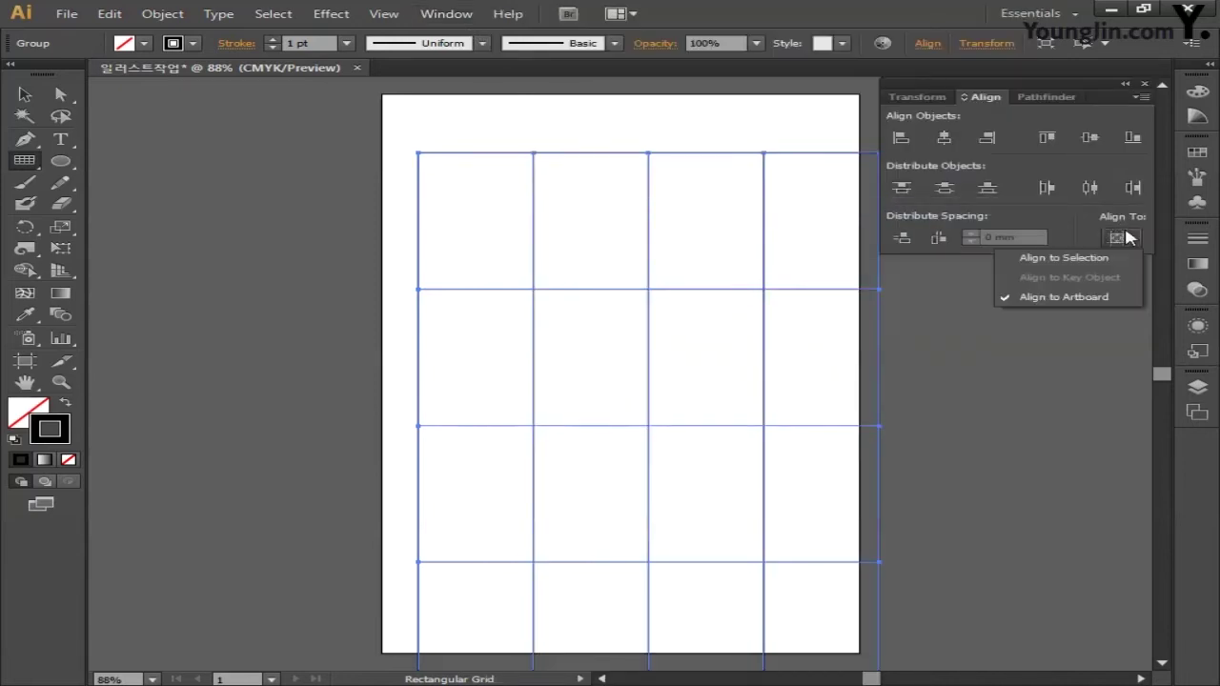
{"action": "left_click", "coordinate": [1091, 298]}
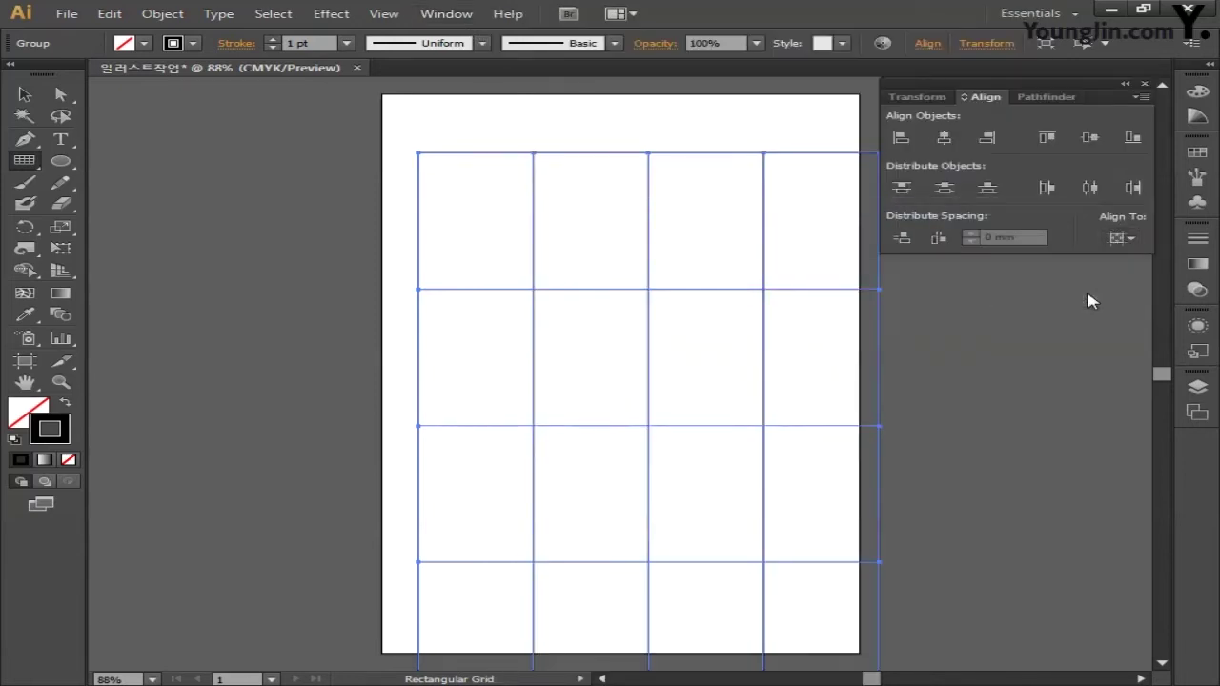
{"action": "left_click", "coordinate": [944, 138]}
{"action": "left_click", "coordinate": [1091, 138]}
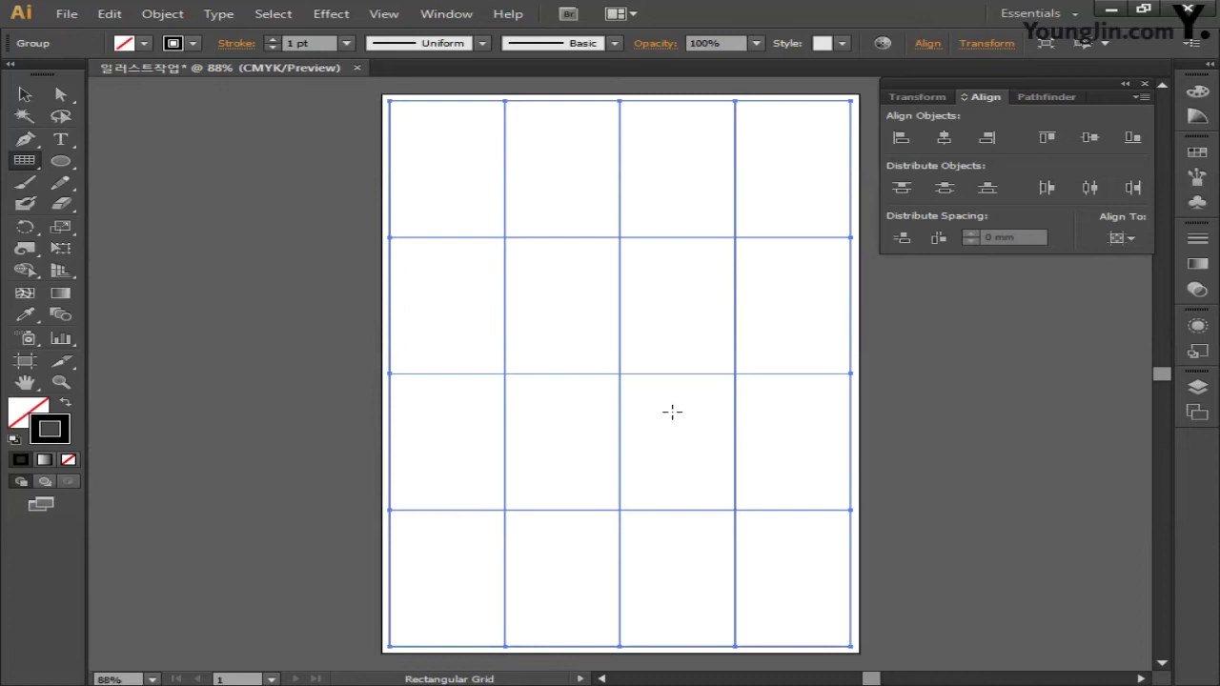
{"action": "left_click", "coordinate": [1144, 84]}
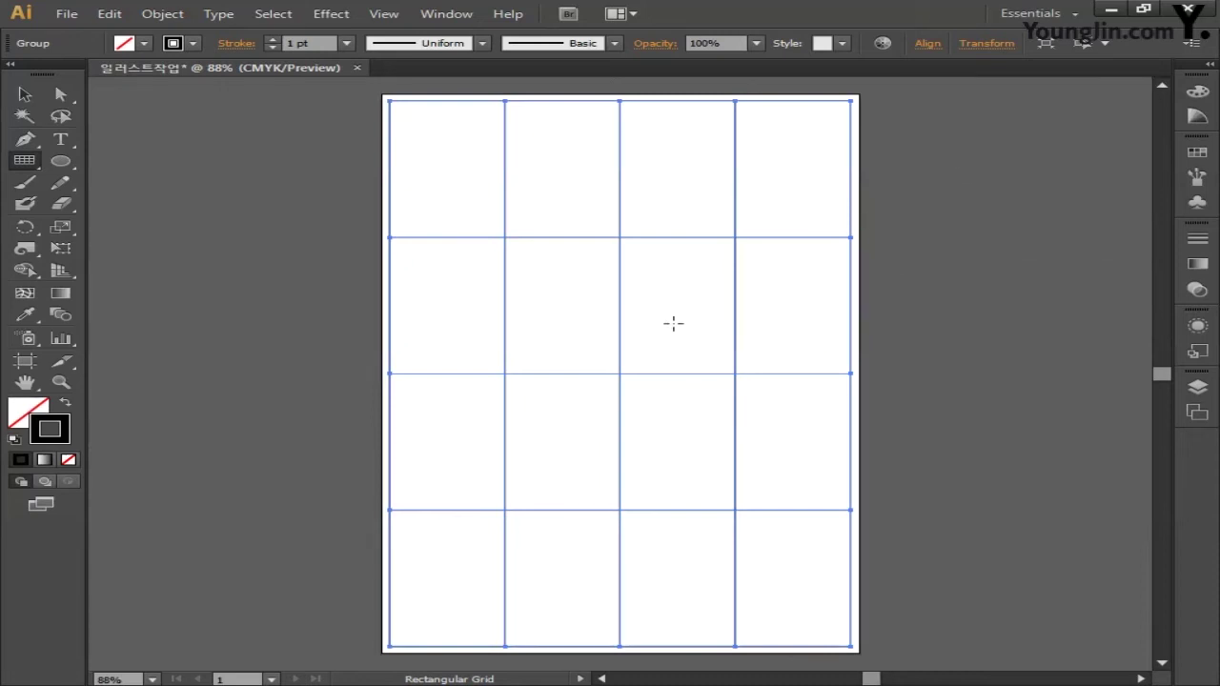
{"action": "key", "text": "ctrl"}
{"action": "left_click", "coordinate": [673, 329], "text": "ctrl"}
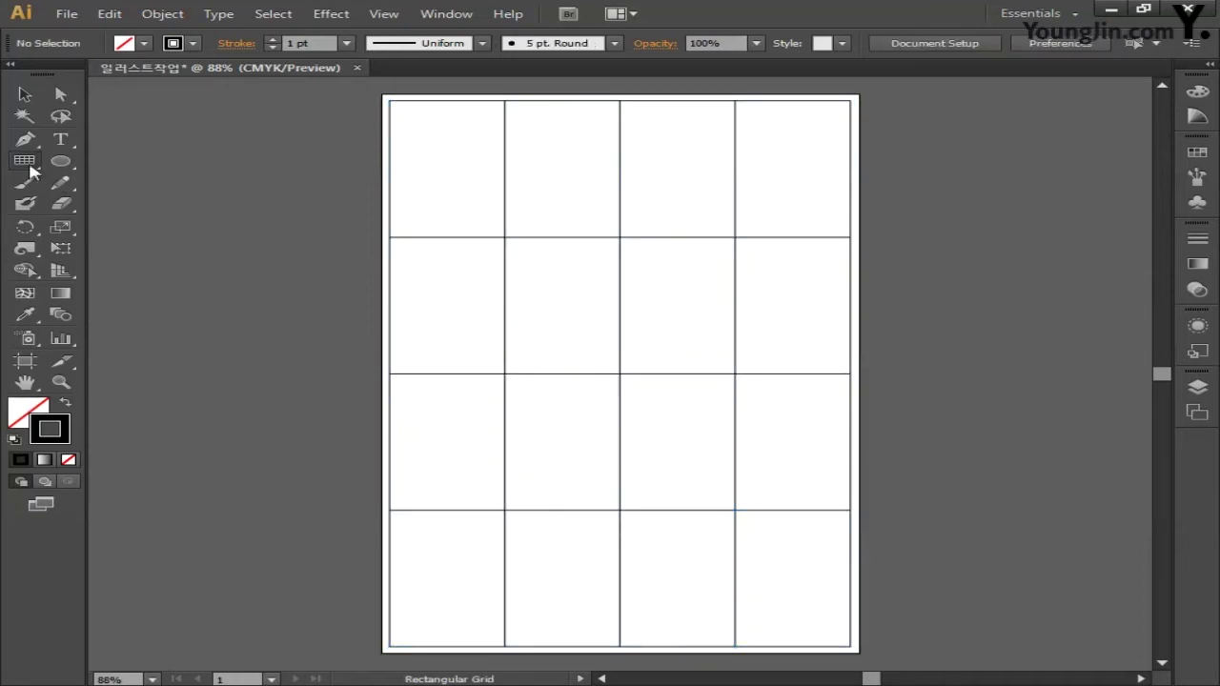
Draw seven parallel line segments through the grid cells' corners, each sloping down from the grid's left or top edge to its bottom or right edge
{"action": "left_click", "coordinate": [25, 162]}
{"action": "left_click", "coordinate": [128, 159]}
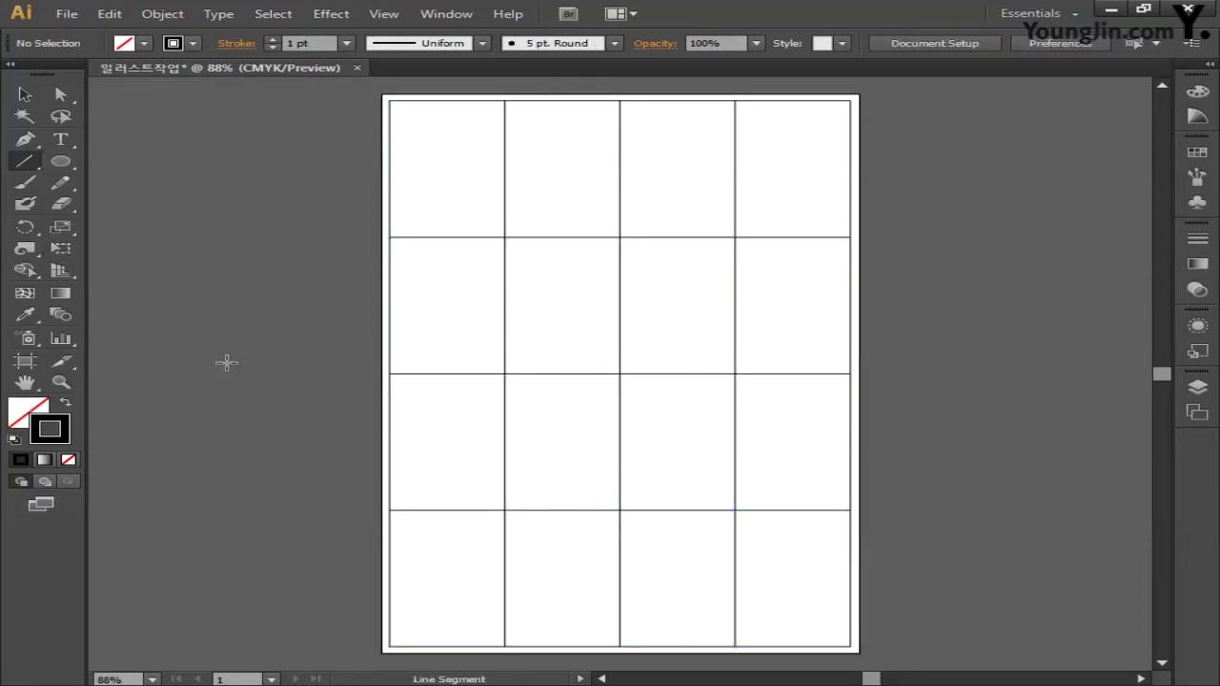
{"action": "left_click_drag", "start_coordinate": [389, 511], "coordinate": [504, 647]}
{"action": "mouse_move", "coordinate": [389, 374]}
{"action": "left_mouse_down"}
{"action": "mouse_move", "coordinate": [577, 580]}
{"action": "mouse_move", "coordinate": [619, 647]}
{"action": "left_mouse_up"}
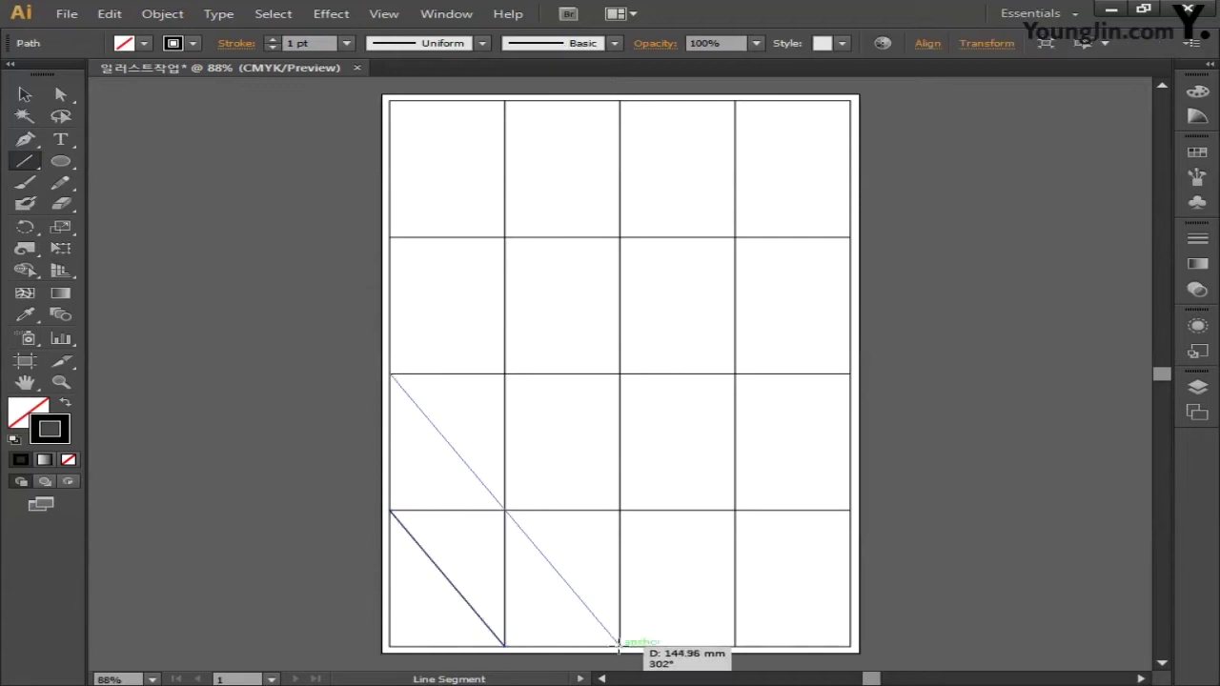
{"action": "mouse_move", "coordinate": [389, 237]}
{"action": "left_mouse_down"}
{"action": "mouse_move", "coordinate": [667, 604]}
{"action": "mouse_move", "coordinate": [735, 647]}
{"action": "left_mouse_up"}
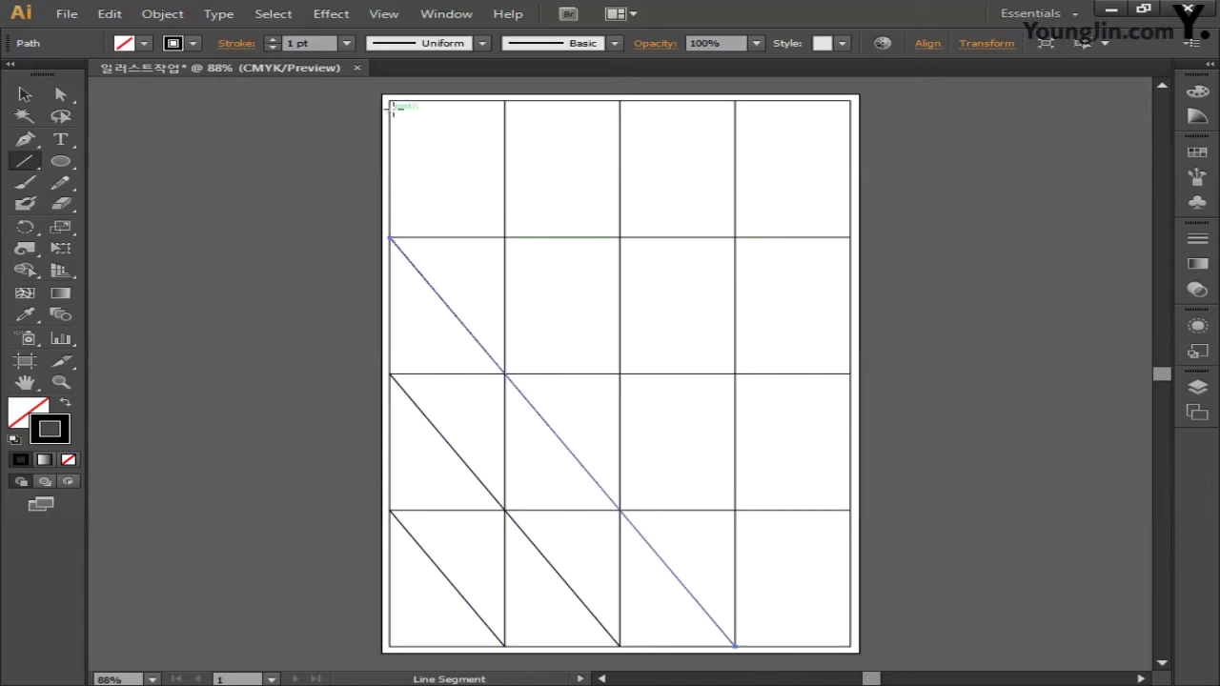
{"action": "mouse_move", "coordinate": [389, 100]}
{"action": "left_mouse_down"}
{"action": "mouse_move", "coordinate": [801, 526]}
{"action": "mouse_move", "coordinate": [850, 647]}
{"action": "left_mouse_up"}
{"action": "left_click_drag", "start_coordinate": [504, 100], "coordinate": [850, 511]}
{"action": "left_click_drag", "start_coordinate": [619, 100], "coordinate": [850, 374]}
{"action": "mouse_move", "coordinate": [737, 102]}
{"action": "left_mouse_down"}
{"action": "mouse_move", "coordinate": [865, 239]}
{"action": "mouse_move", "coordinate": [850, 236]}
{"action": "left_mouse_up"}
Select all the diagonal lines and reflect a copy of them across the vertical axis
{"action": "key", "text": "ctrl+a"}
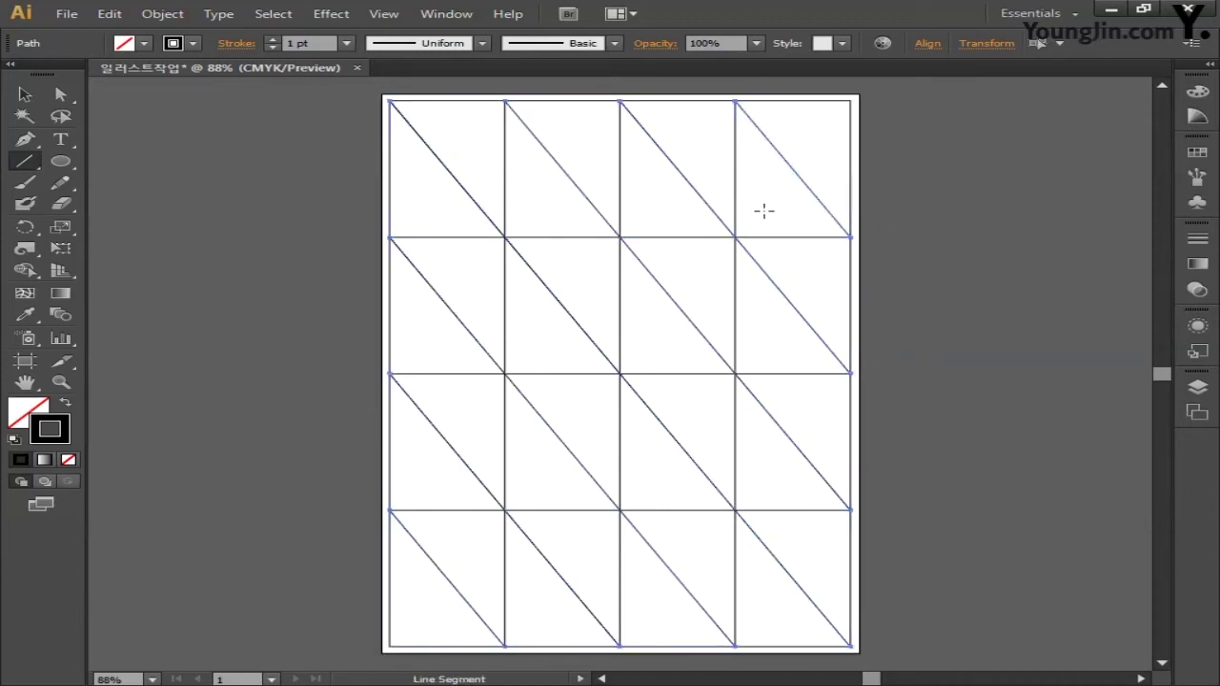
{"action": "left_click_drag", "start_coordinate": [24, 227], "coordinate": [91, 248]}
{"action": "double_click", "coordinate": [26, 230]}
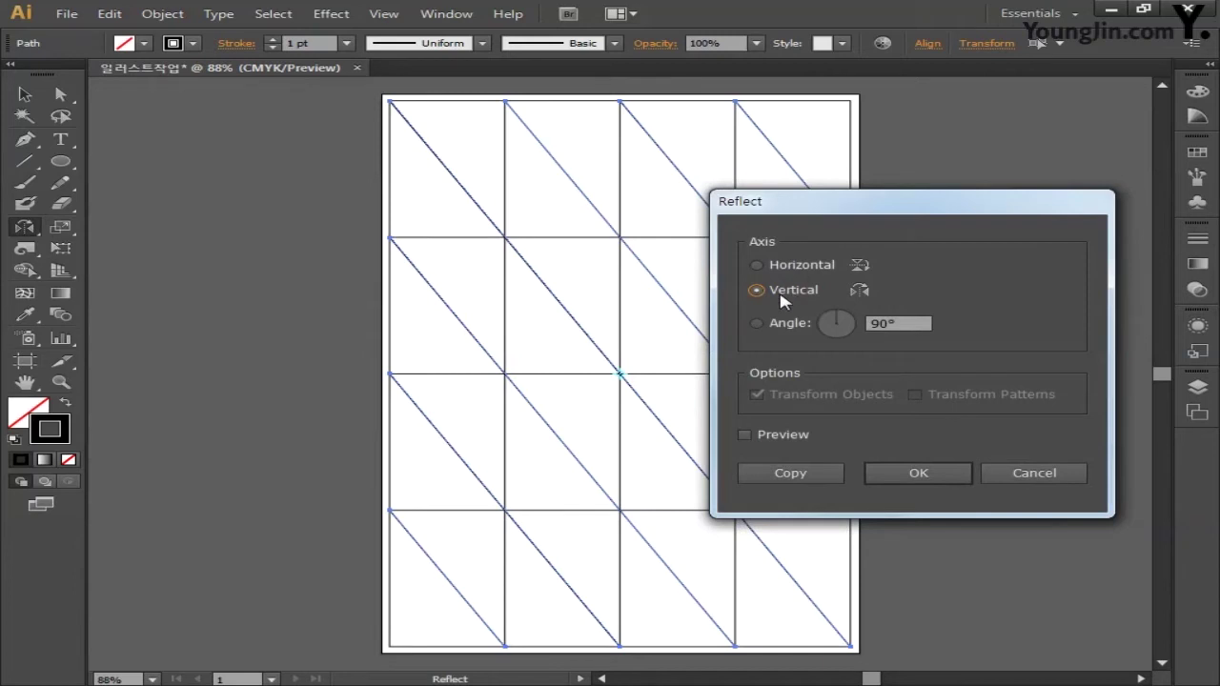
{"action": "left_click", "coordinate": [814, 472]}
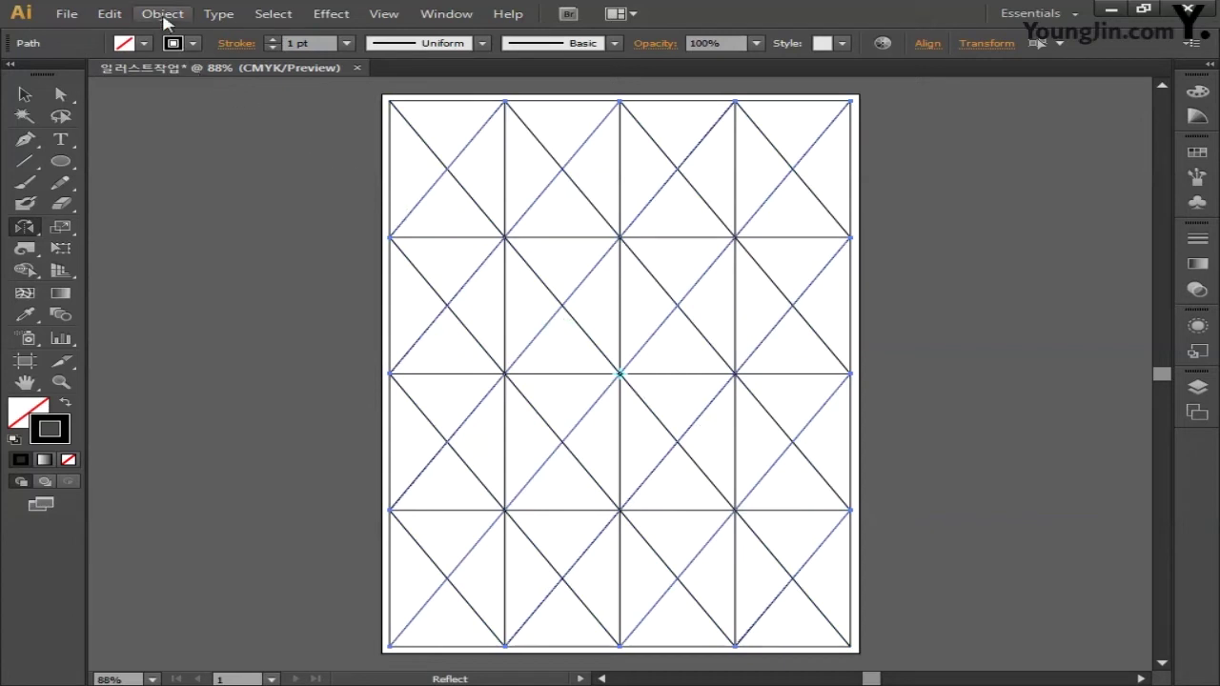
Unlock the grid and set the stroke of the grid and all diagonals to red, FF0000
{"action": "left_click", "coordinate": [163, 17]}
{"action": "left_click", "coordinate": [210, 140]}
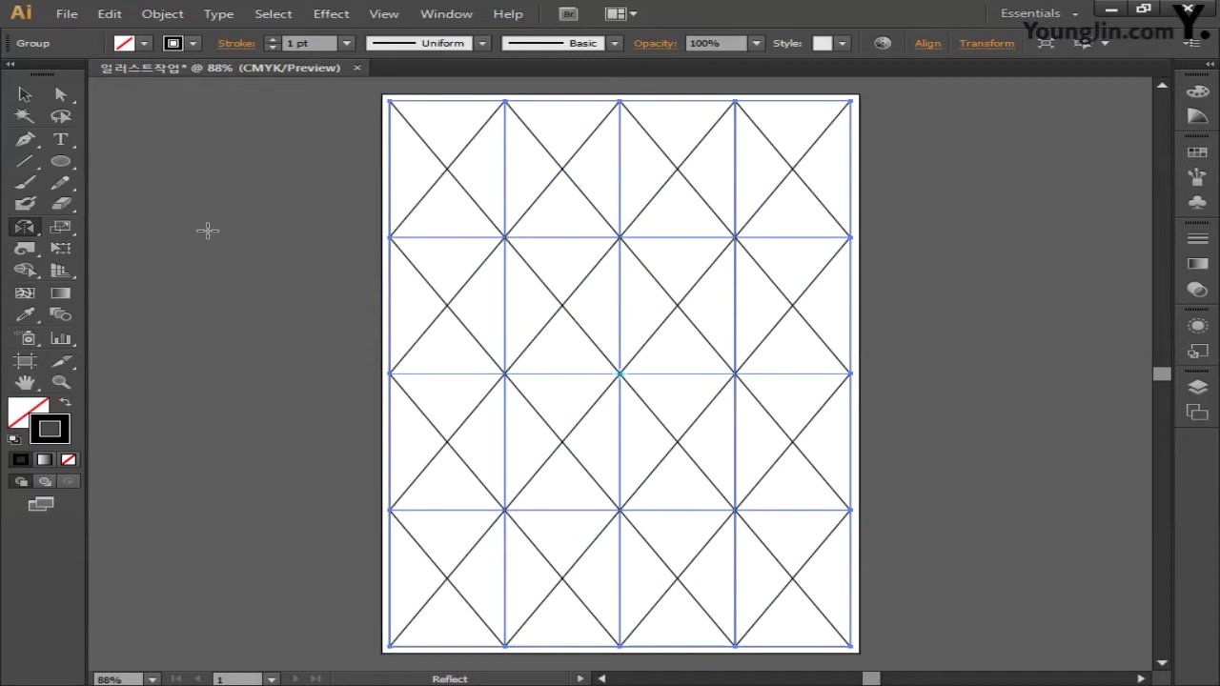
{"action": "key", "text": "ctrl+shift+g"}
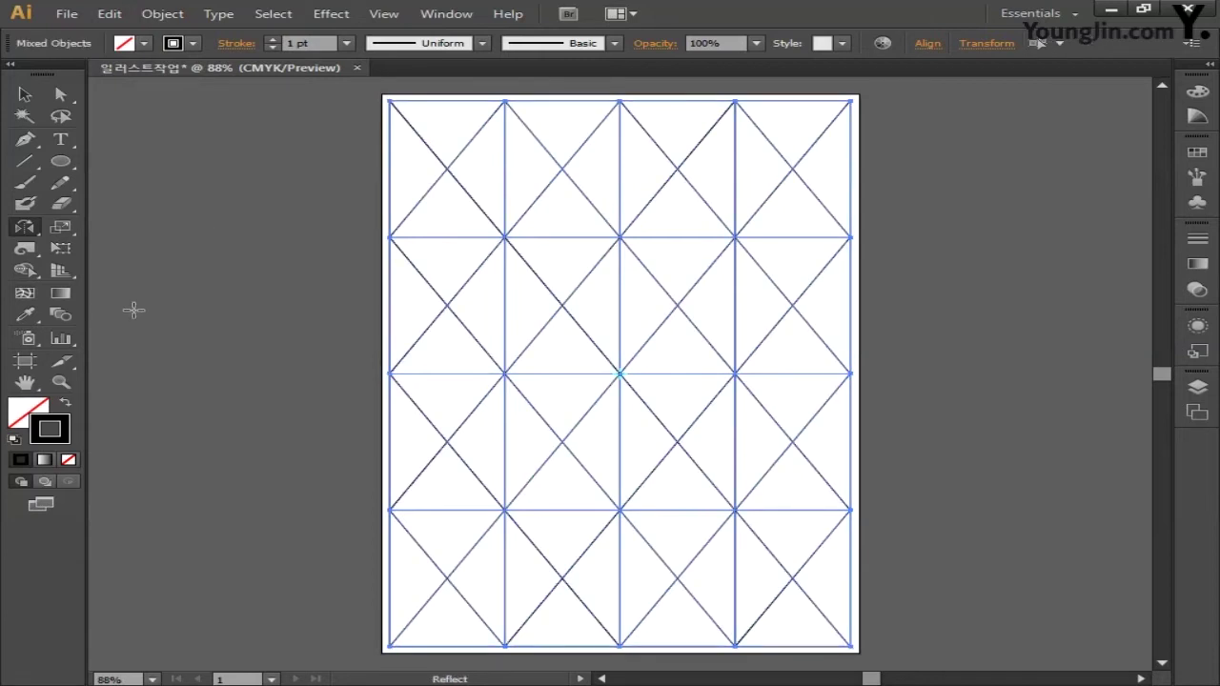
{"action": "double_click", "coordinate": [59, 422]}
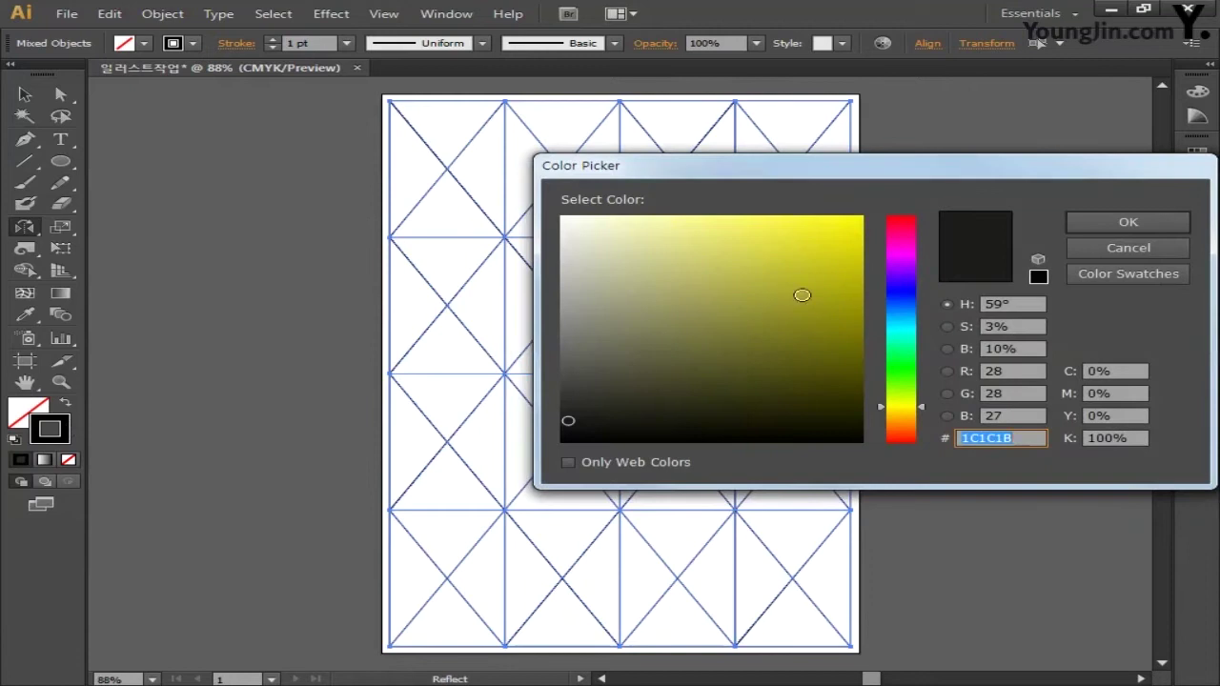
{"action": "left_click_drag", "start_coordinate": [801, 295], "coordinate": [906, 212]}
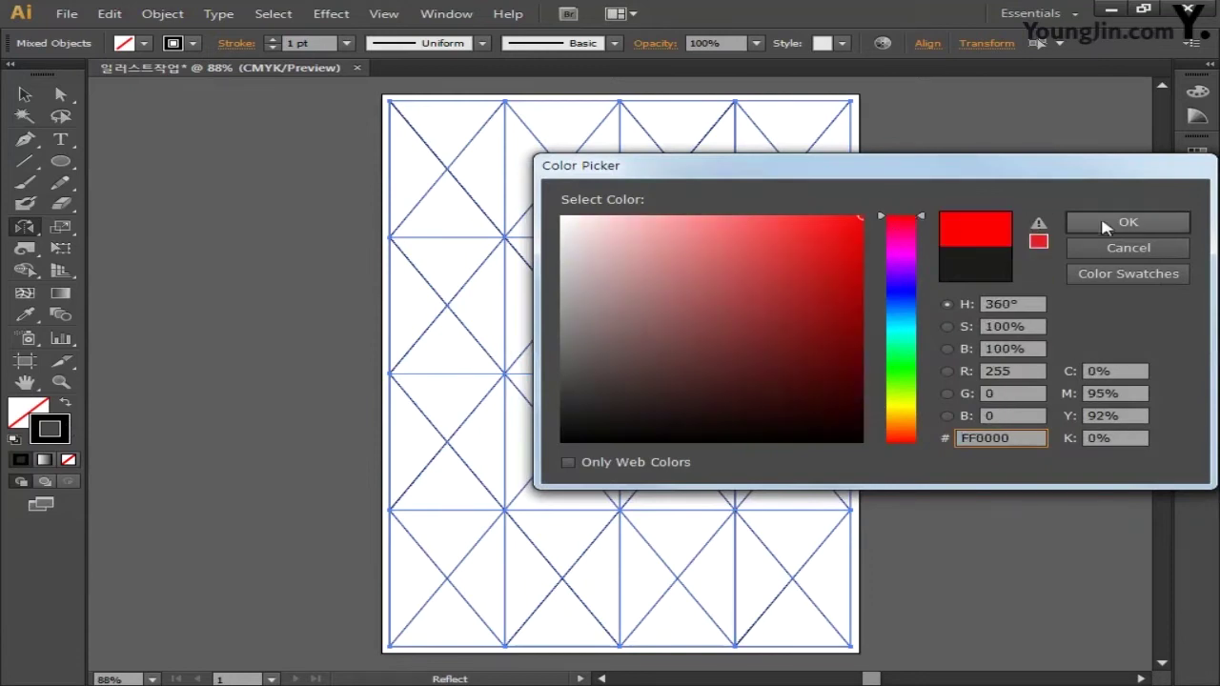
{"action": "left_click", "coordinate": [1105, 226]}
{"action": "left_click", "coordinate": [25, 94]}
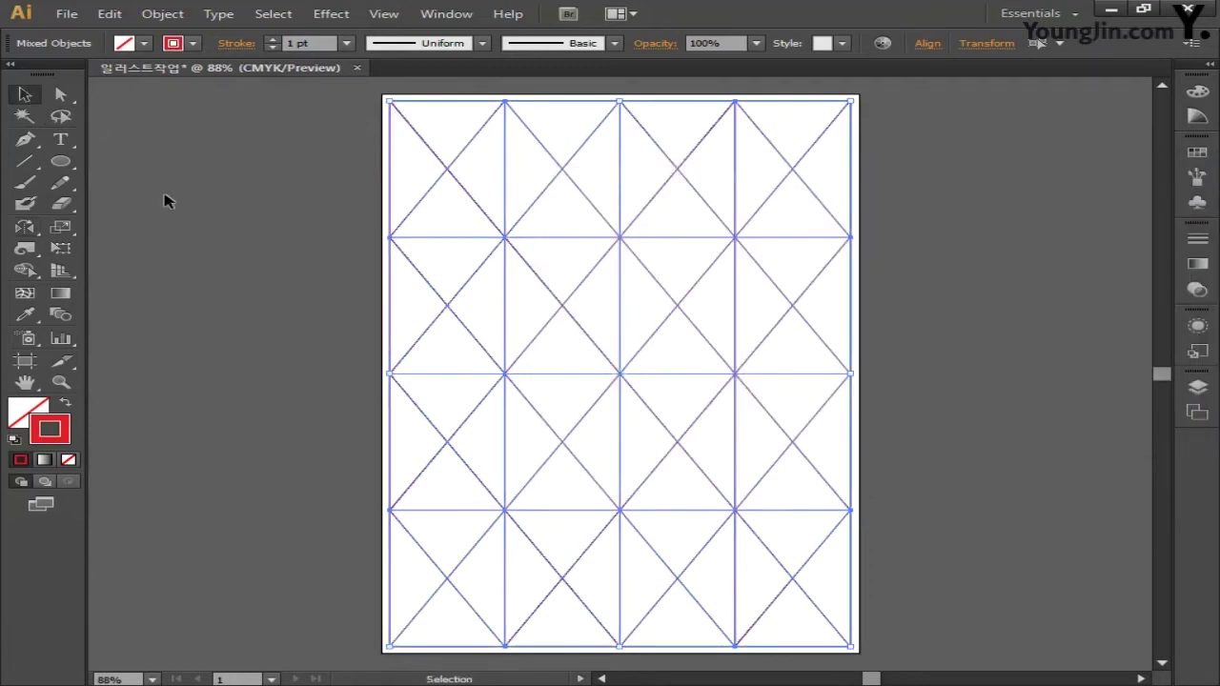
{"action": "left_click", "coordinate": [263, 307]}
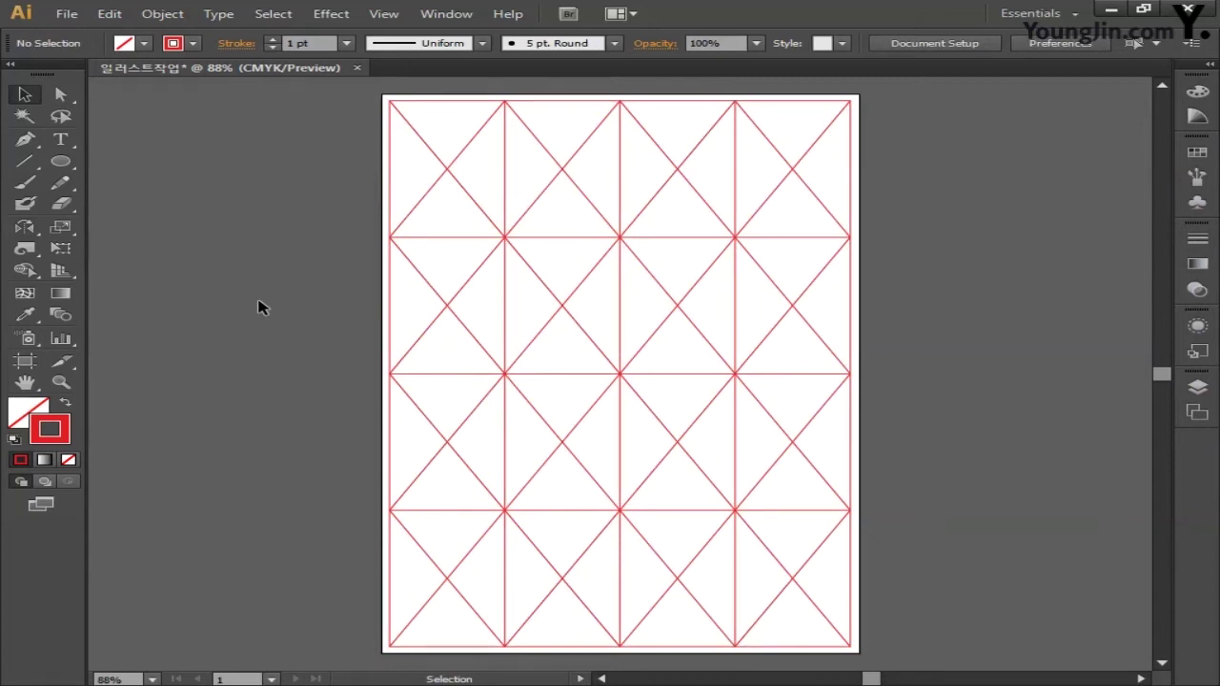
Switch the document view to Overprint Preview over the empty canvas beside the artboard
{"action": "key", "text": "ctrl+a"}
{"action": "key", "text": "ctrl+0"}
{"action": "key", "text": "o"}
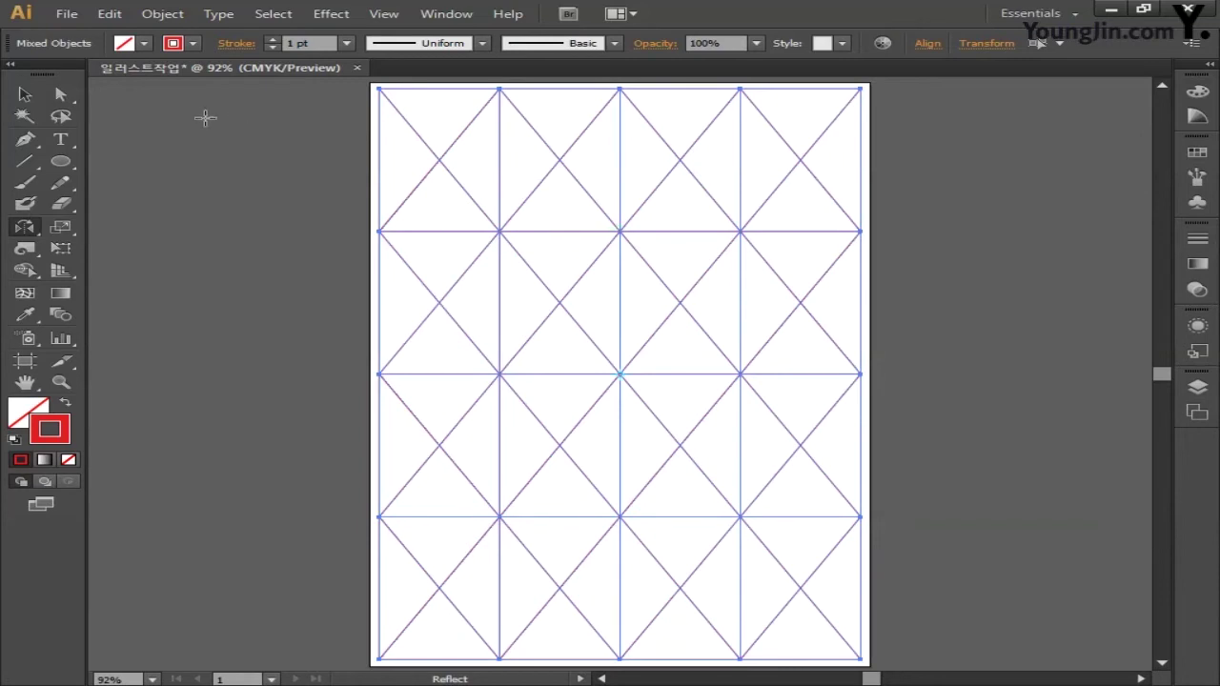
{"action": "left_click", "coordinate": [25, 94]}
{"action": "left_click_drag", "start_coordinate": [178, 232], "coordinate": [659, 234]}
{"action": "mouse_move", "coordinate": [377, 237]}
{"action": "left_mouse_down"}
{"action": "mouse_move", "coordinate": [737, 237]}
{"action": "mouse_move", "coordinate": [595, 243]}
{"action": "left_mouse_up"}
{"action": "left_click_drag", "start_coordinate": [505, 245], "coordinate": [615, 245]}
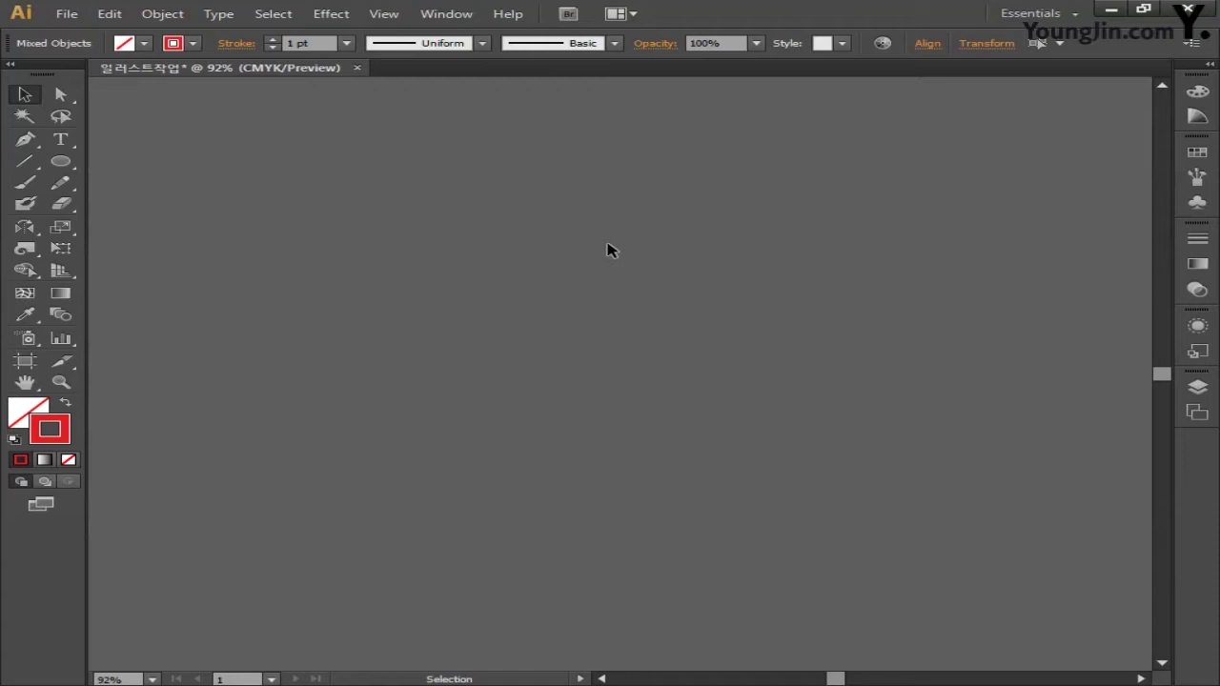
{"action": "left_click", "coordinate": [383, 14]}
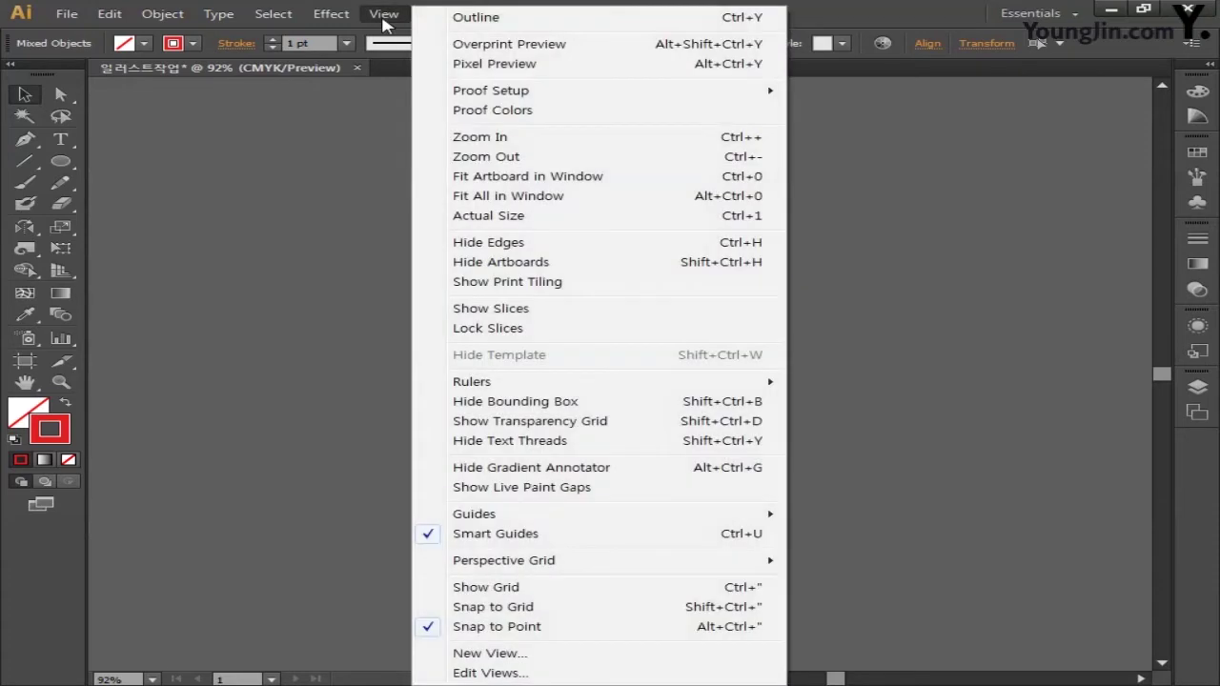
{"action": "left_click", "coordinate": [477, 45]}
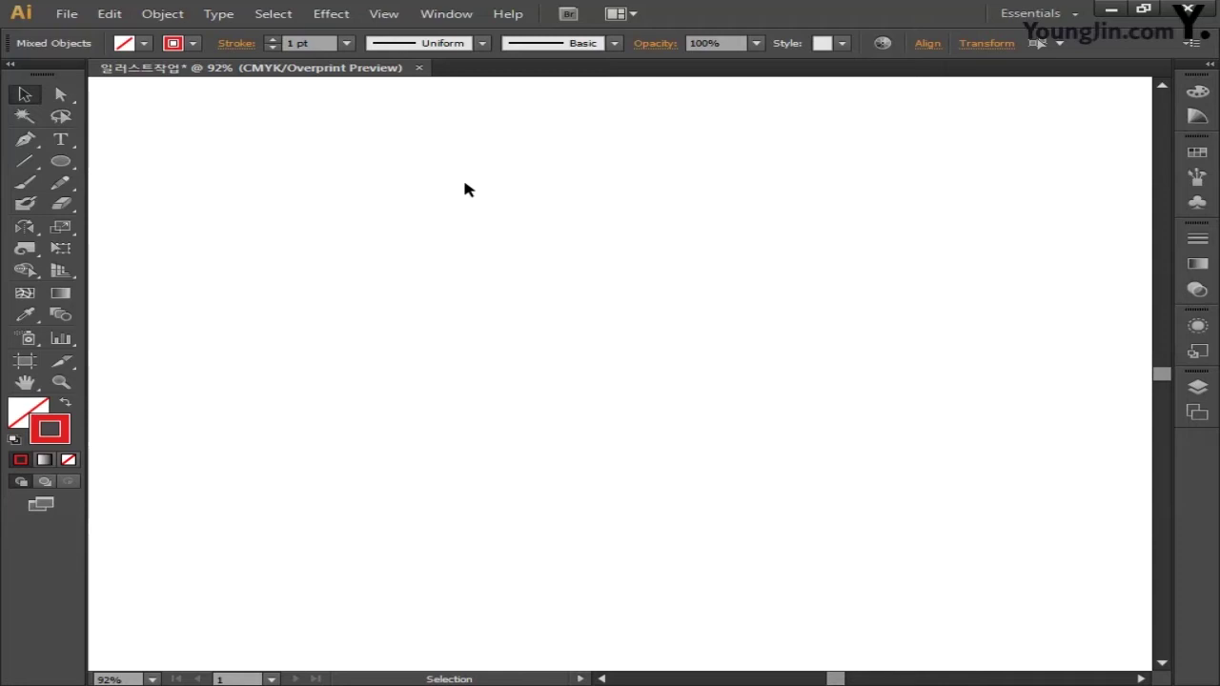
Draw a vertical line segment on the empty canvas with a red FF0000 stroke
{"action": "left_click", "coordinate": [29, 162]}
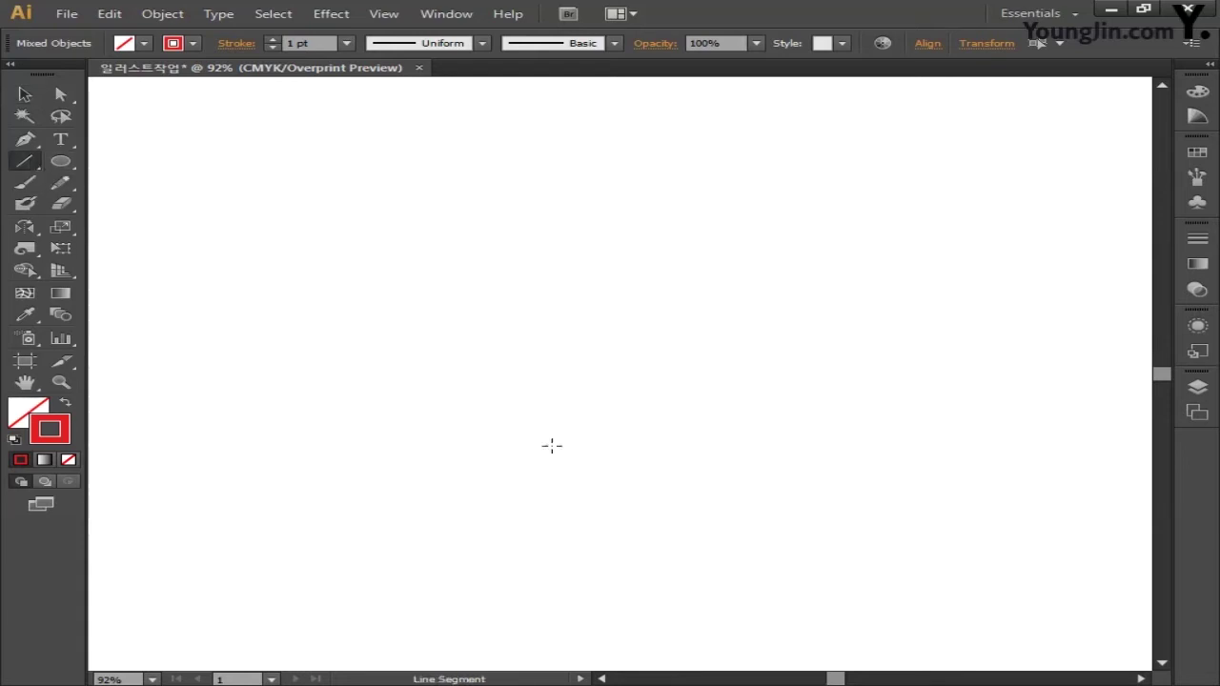
{"action": "left_click_drag", "start_coordinate": [552, 461], "coordinate": [552, 189]}
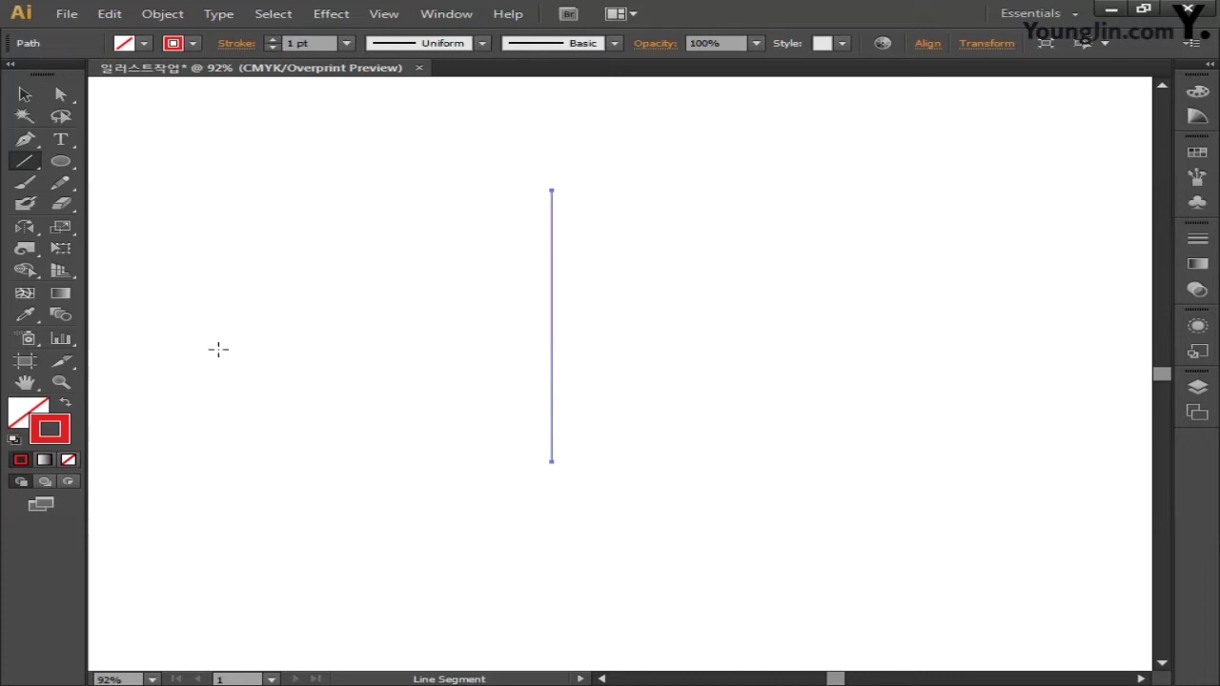
{"action": "left_click", "coordinate": [43, 423]}
{"action": "left_click", "coordinate": [27, 410]}
{"action": "double_click", "coordinate": [57, 431]}
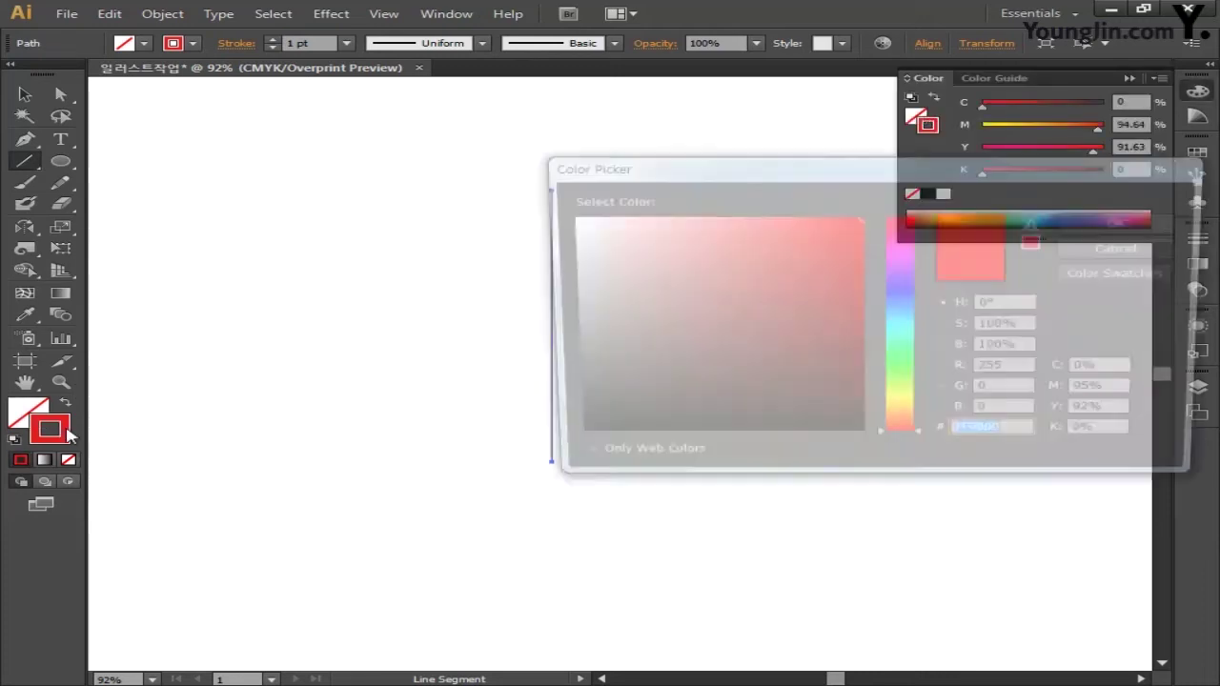
{"action": "left_click", "coordinate": [1102, 222]}
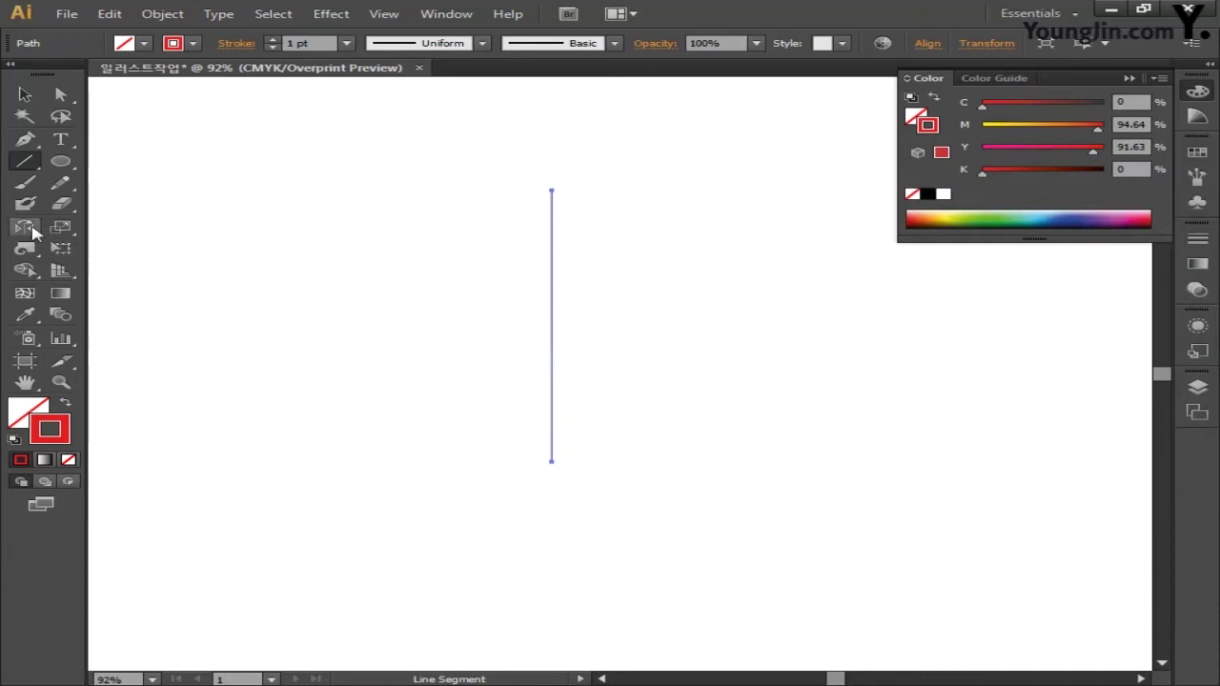
Rotate a copy of the vertical line by 15° around its lower endpoint
{"action": "left_click_drag", "start_coordinate": [25, 227], "coordinate": [109, 229]}
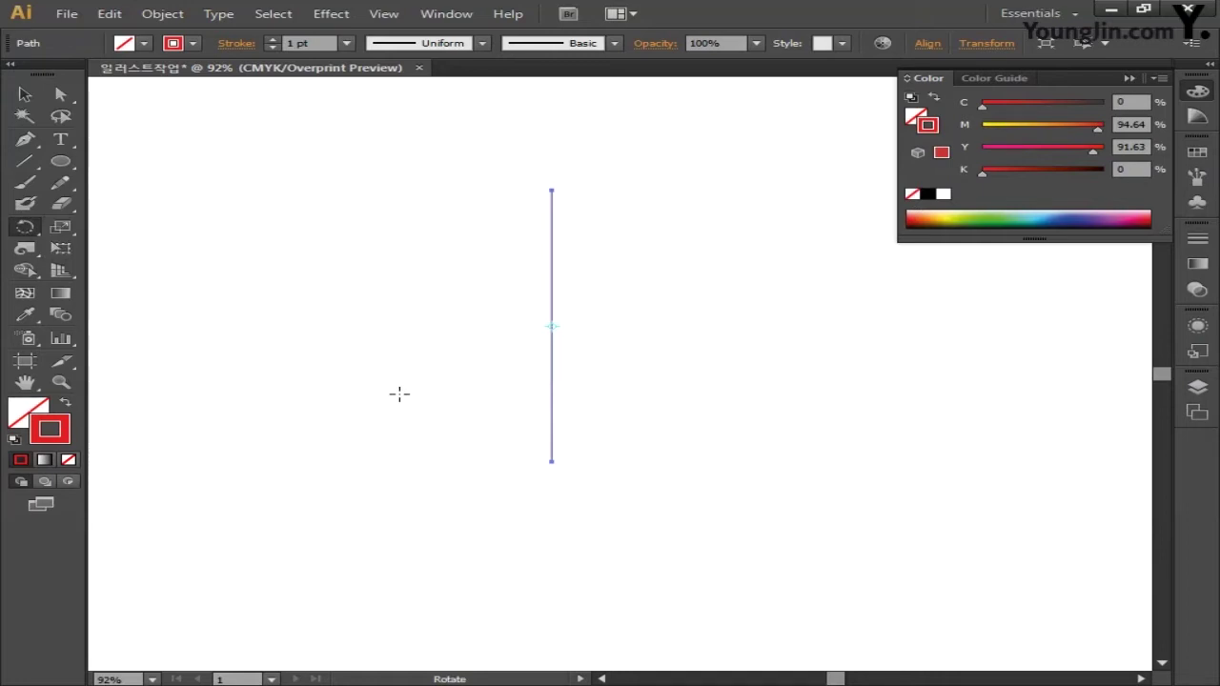
{"action": "left_click", "coordinate": [551, 461], "text": "alt"}
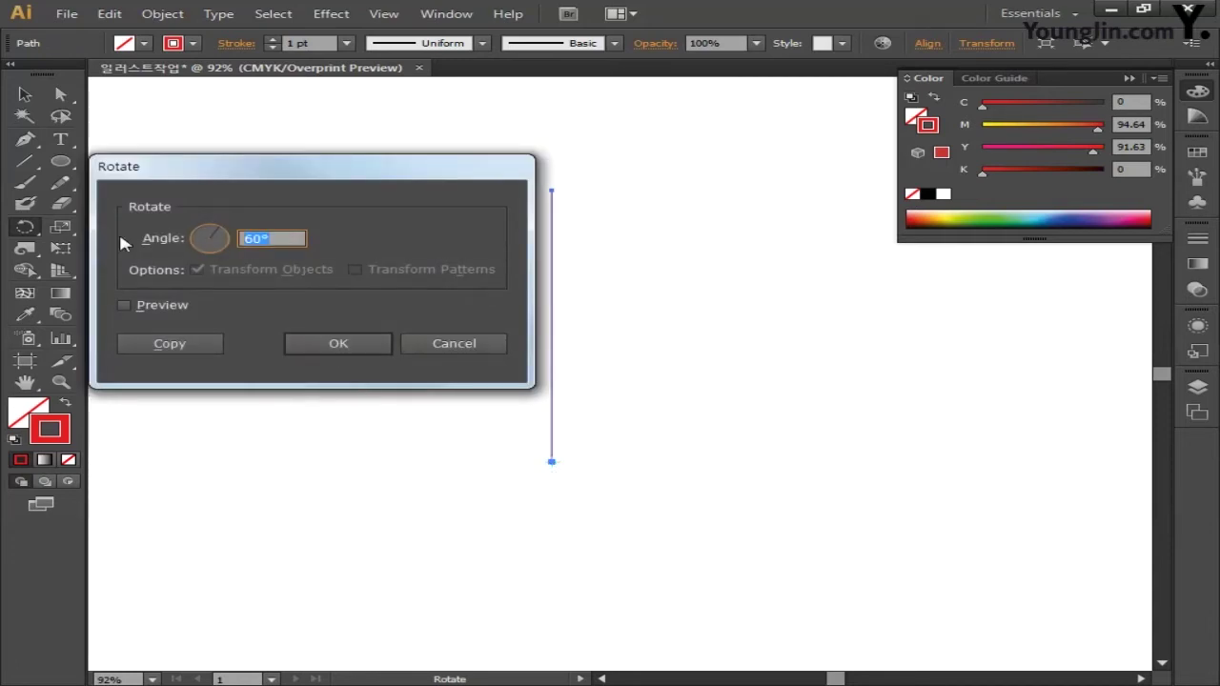
{"action": "type", "text": "15"}
{"action": "left_click", "coordinate": [148, 343]}
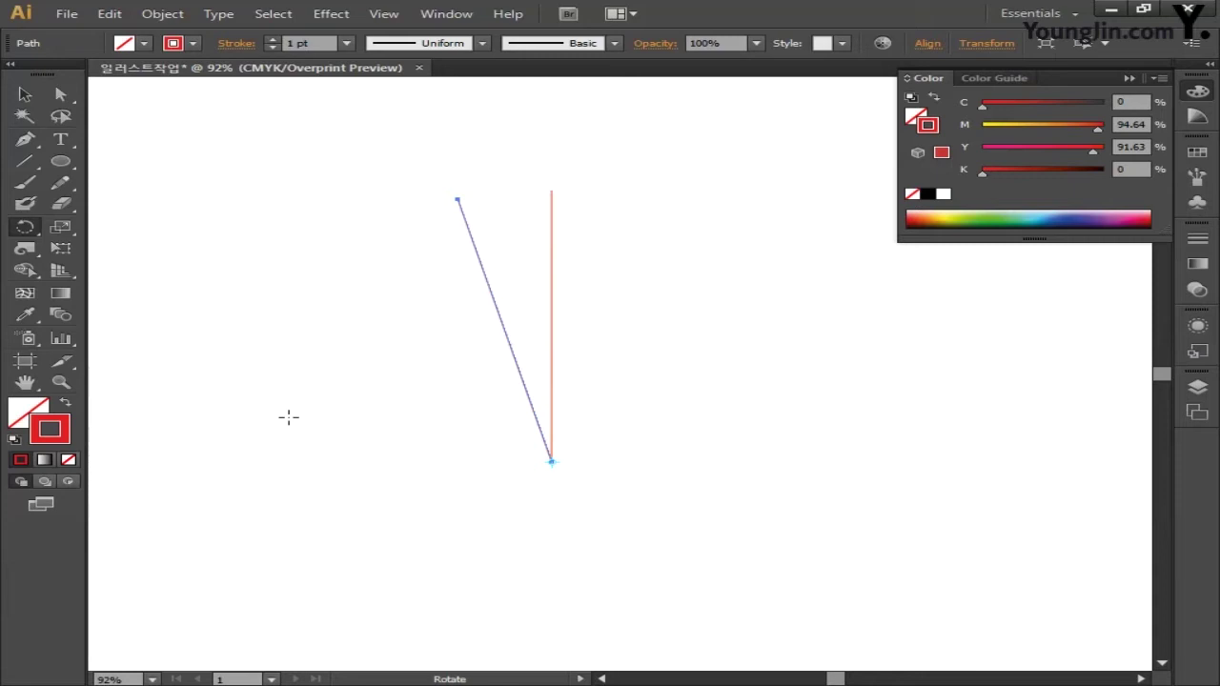
Select the original vertical line and rotate a copy of it by -15° around its lower endpoint
{"action": "left_click", "coordinate": [24, 96]}
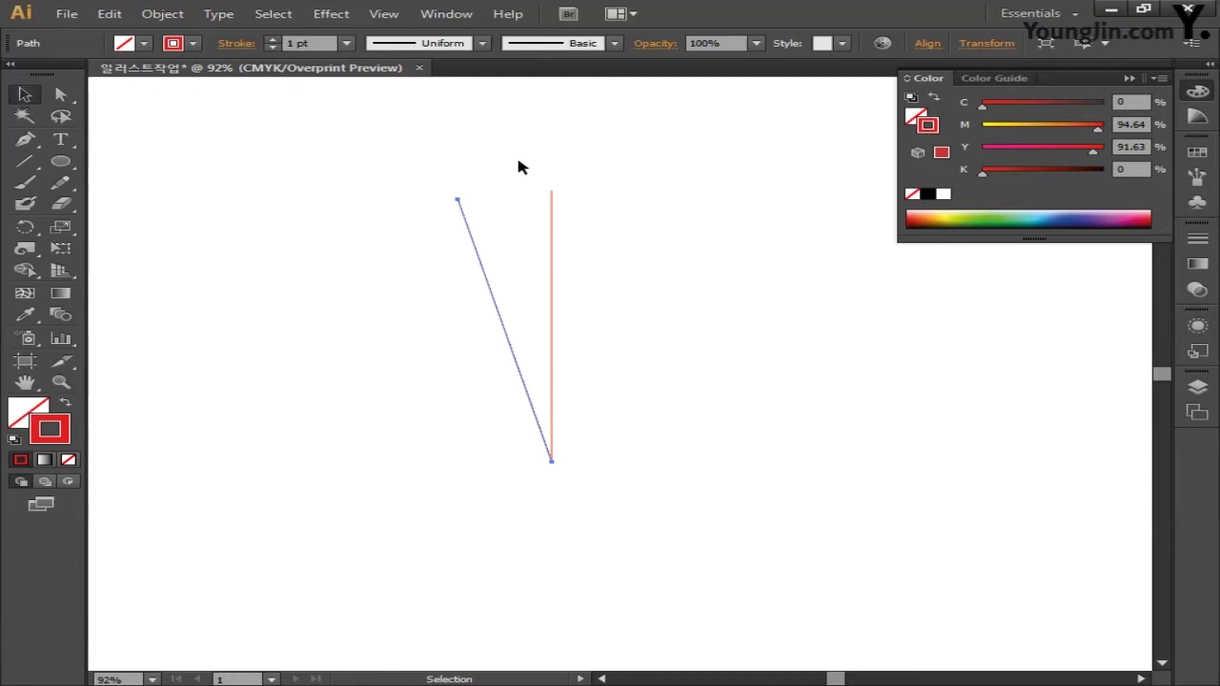
{"action": "left_click_drag", "start_coordinate": [519, 168], "coordinate": [606, 249]}
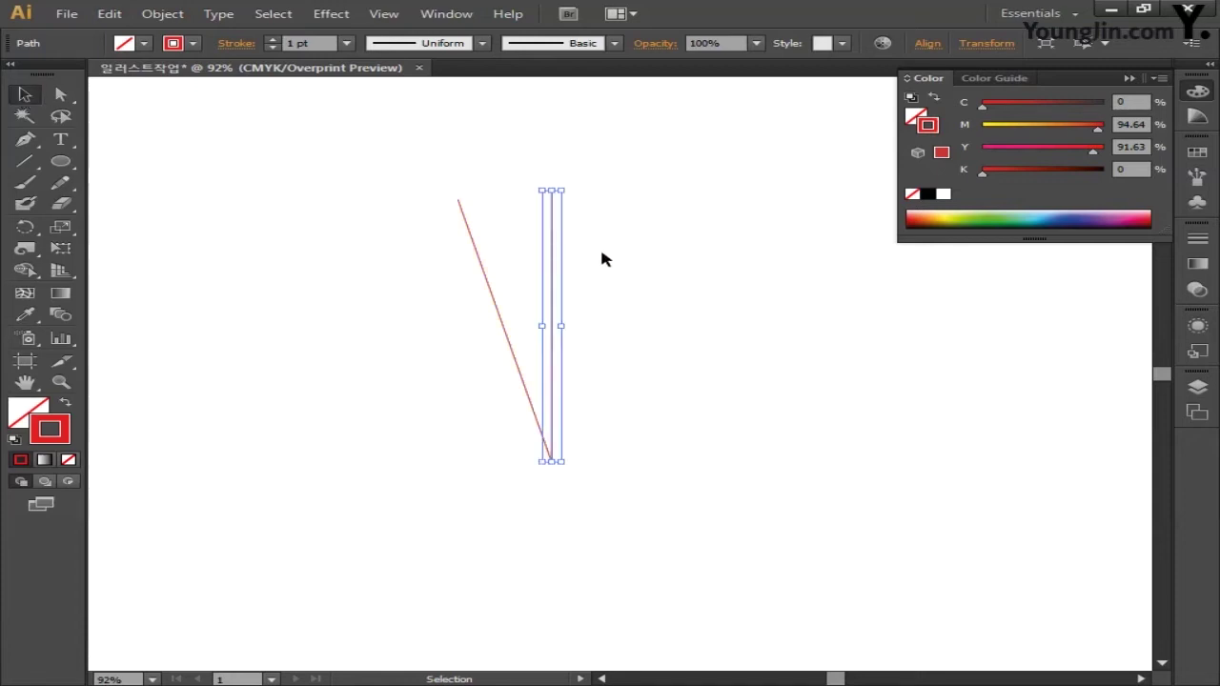
{"action": "left_click", "coordinate": [25, 229]}
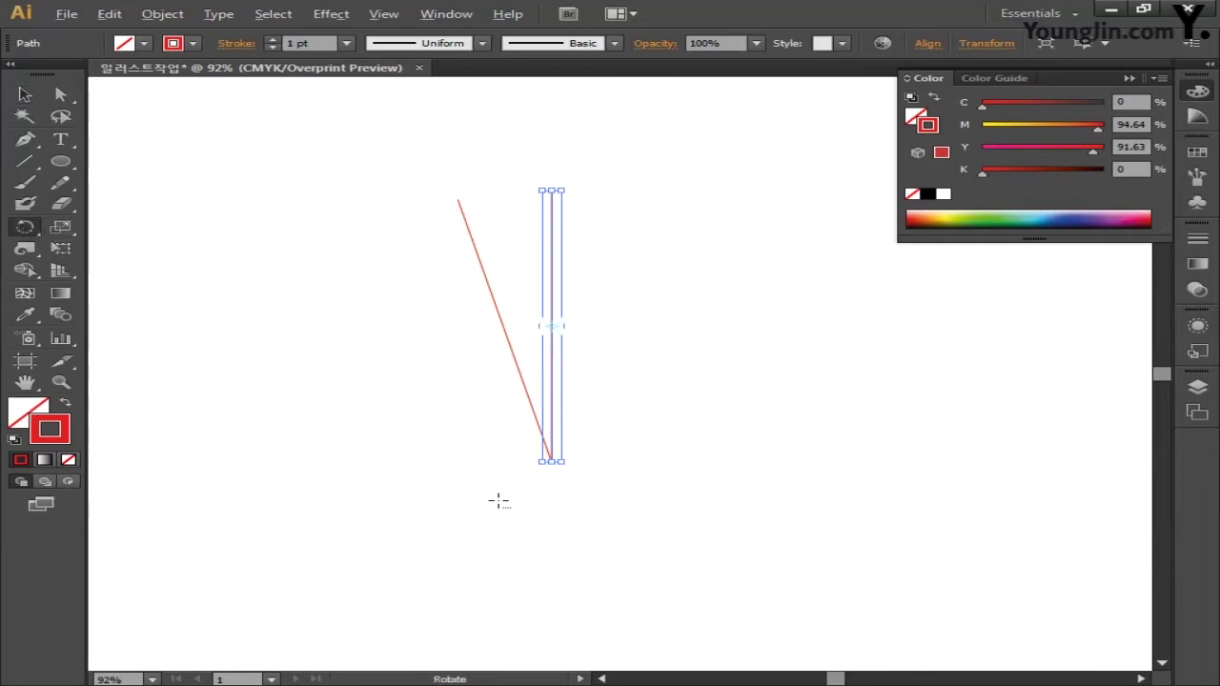
{"action": "left_click", "coordinate": [552, 462], "text": "alt"}
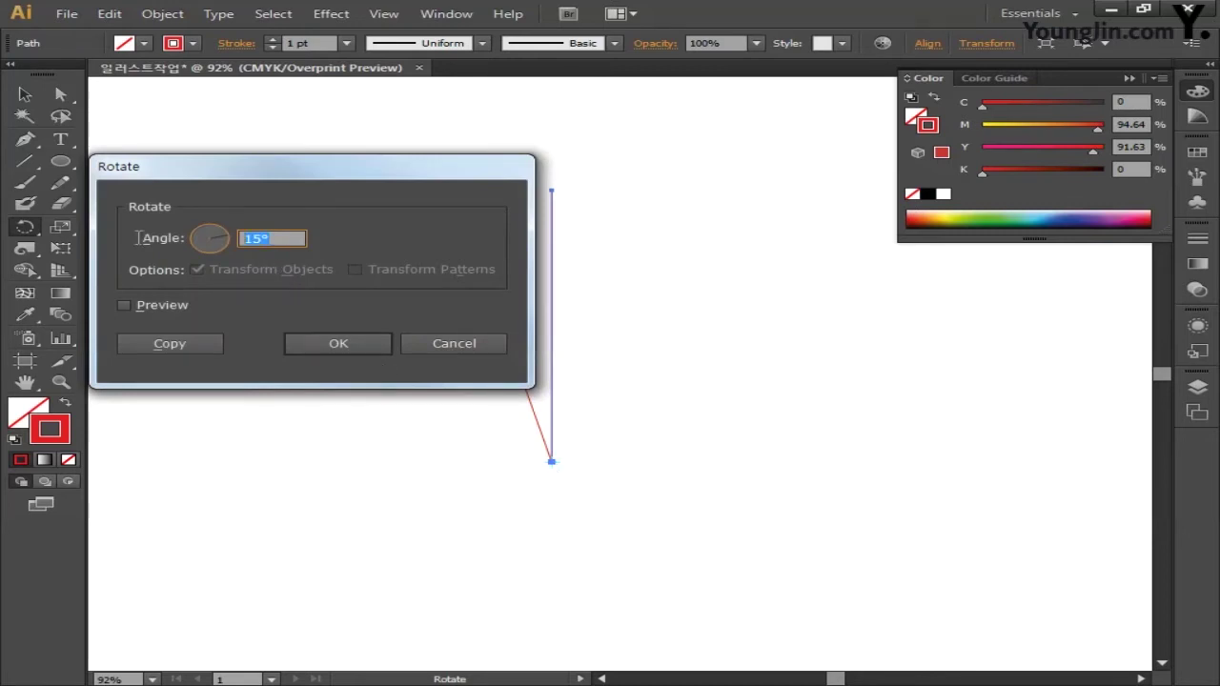
{"action": "type", "text": "-15"}
{"action": "left_click", "coordinate": [155, 343]}
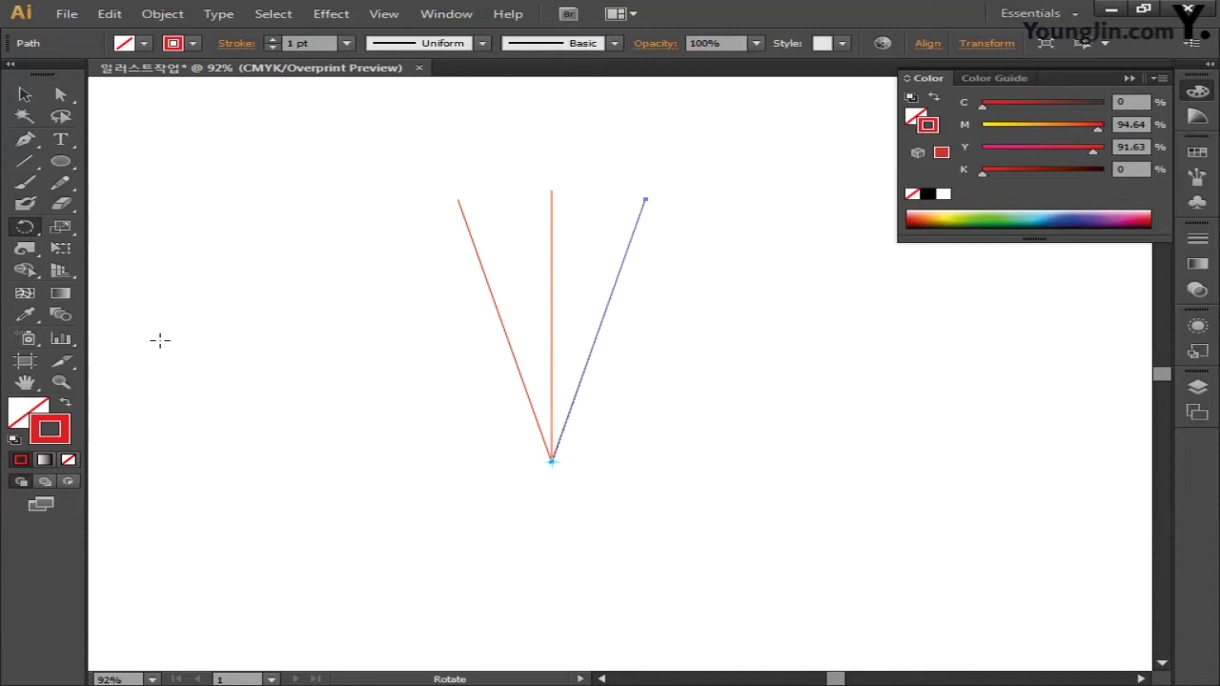
Draw a short slanted line across the left and centre lines at mid-height, and reflect a copy vertically about the centre line
{"action": "left_click", "coordinate": [36, 166]}
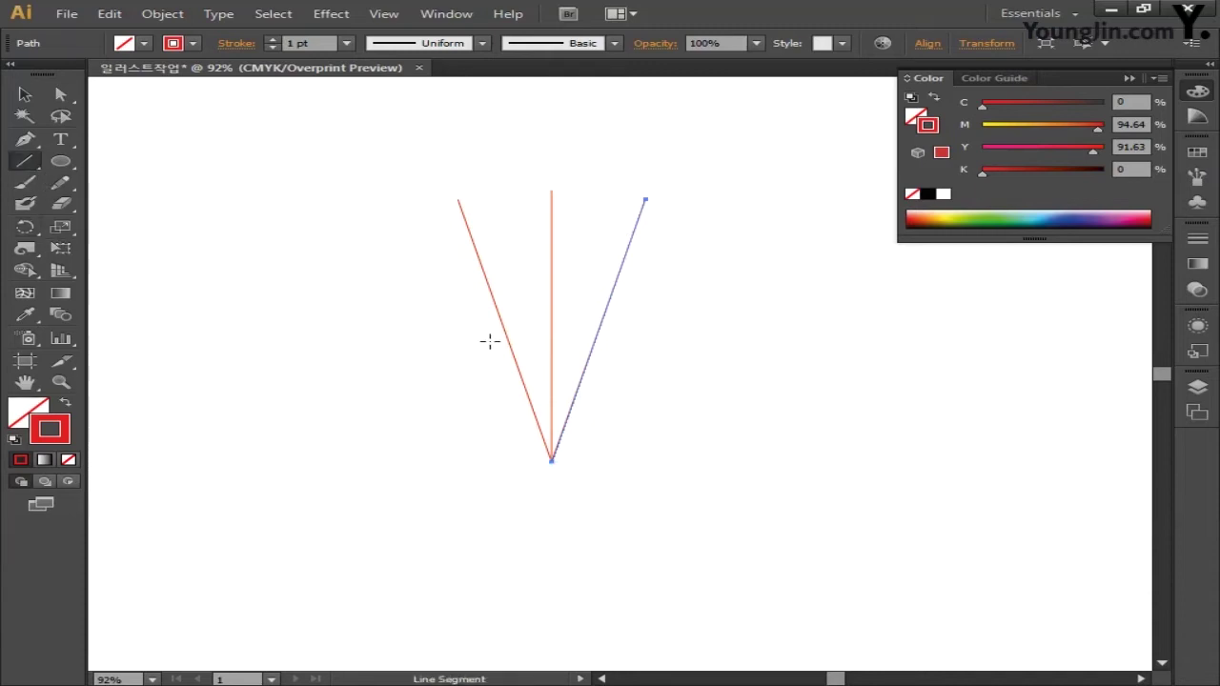
{"action": "left_click_drag", "start_coordinate": [488, 329], "coordinate": [560, 273]}
{"action": "left_click", "coordinate": [25, 227]}
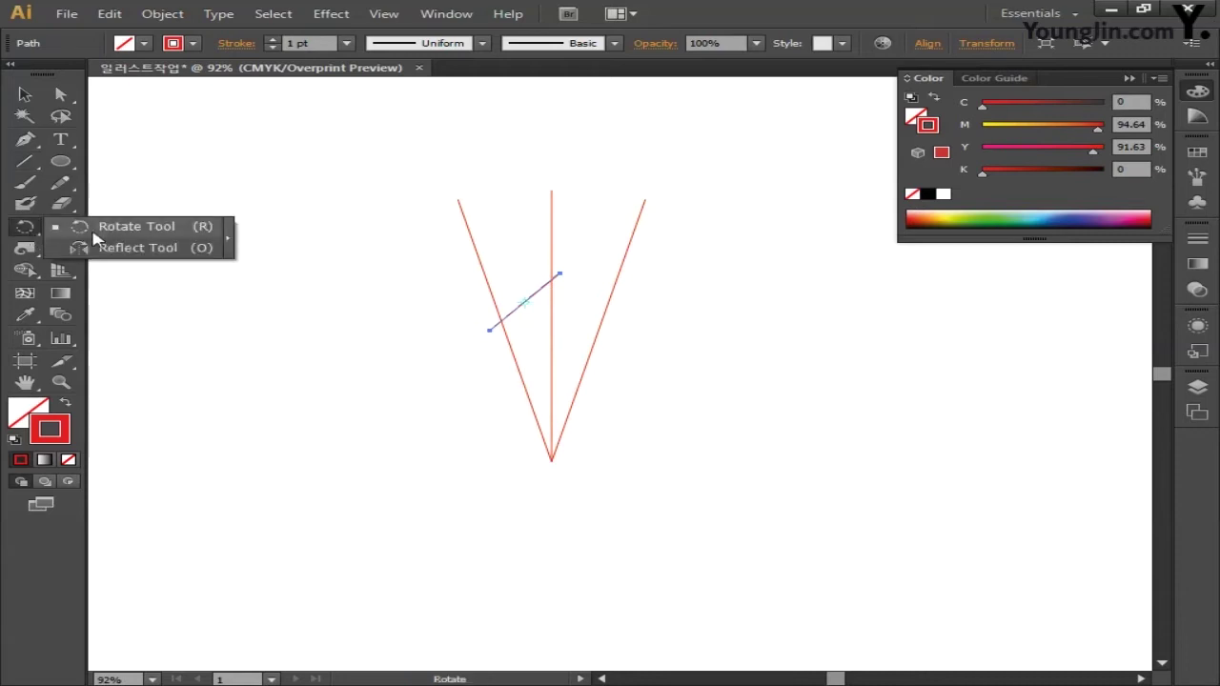
{"action": "left_click", "coordinate": [133, 248]}
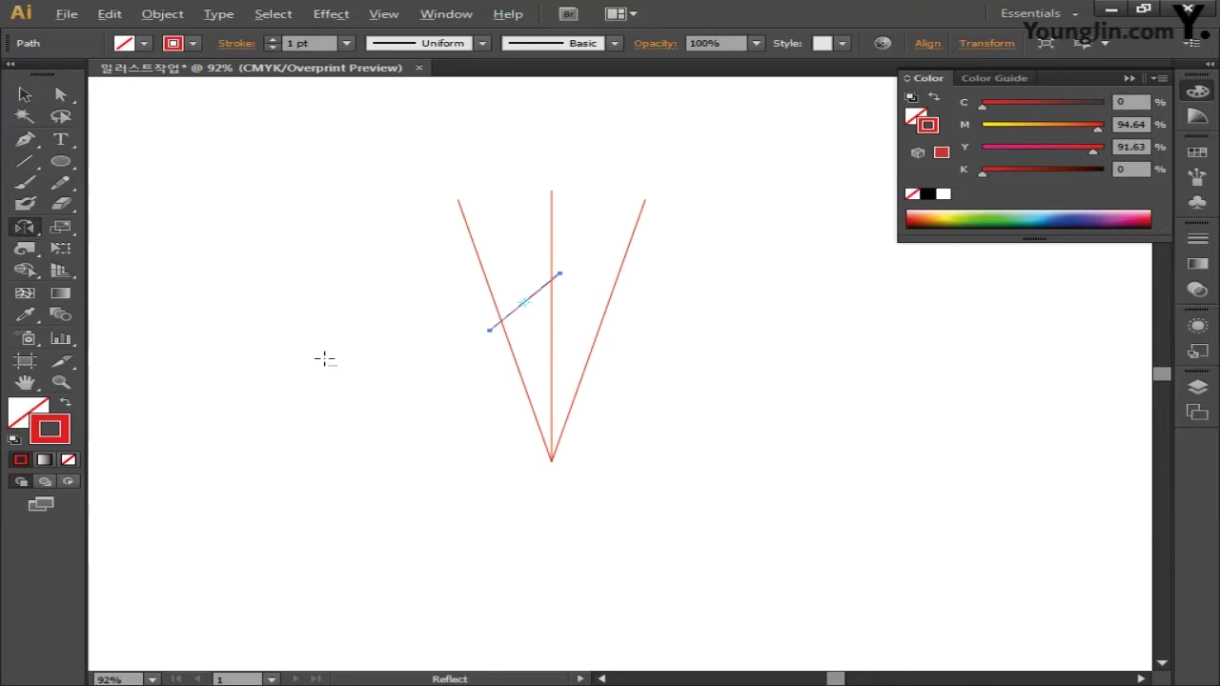
{"action": "left_click", "coordinate": [553, 310], "text": "alt"}
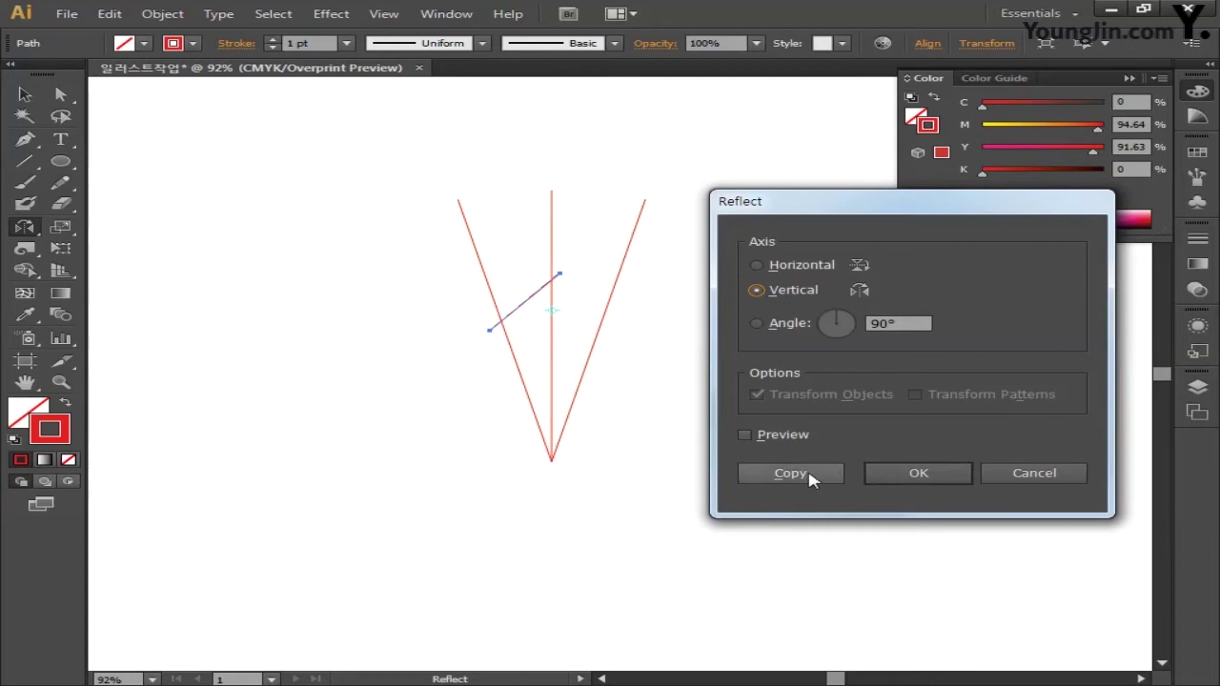
{"action": "left_click", "coordinate": [781, 473]}
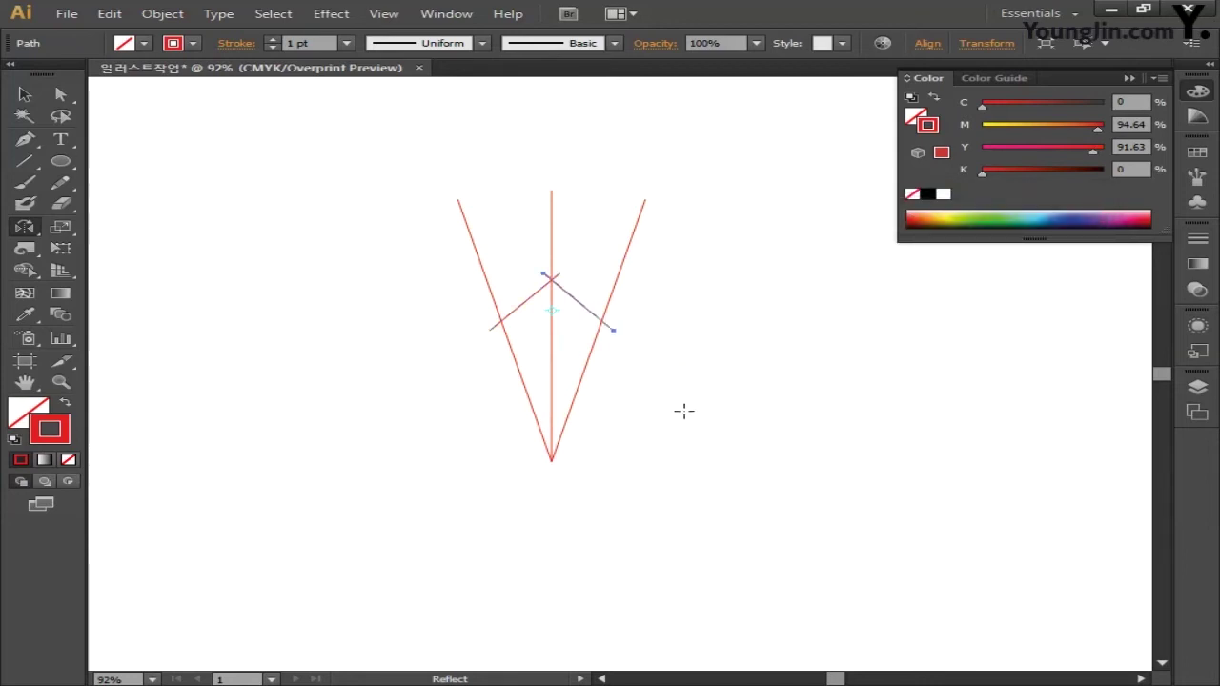
Draw a second slanted line across the left and centre lines near their upper ends, and reflect a copy vertically about the centre line
{"action": "left_click", "coordinate": [25, 161]}
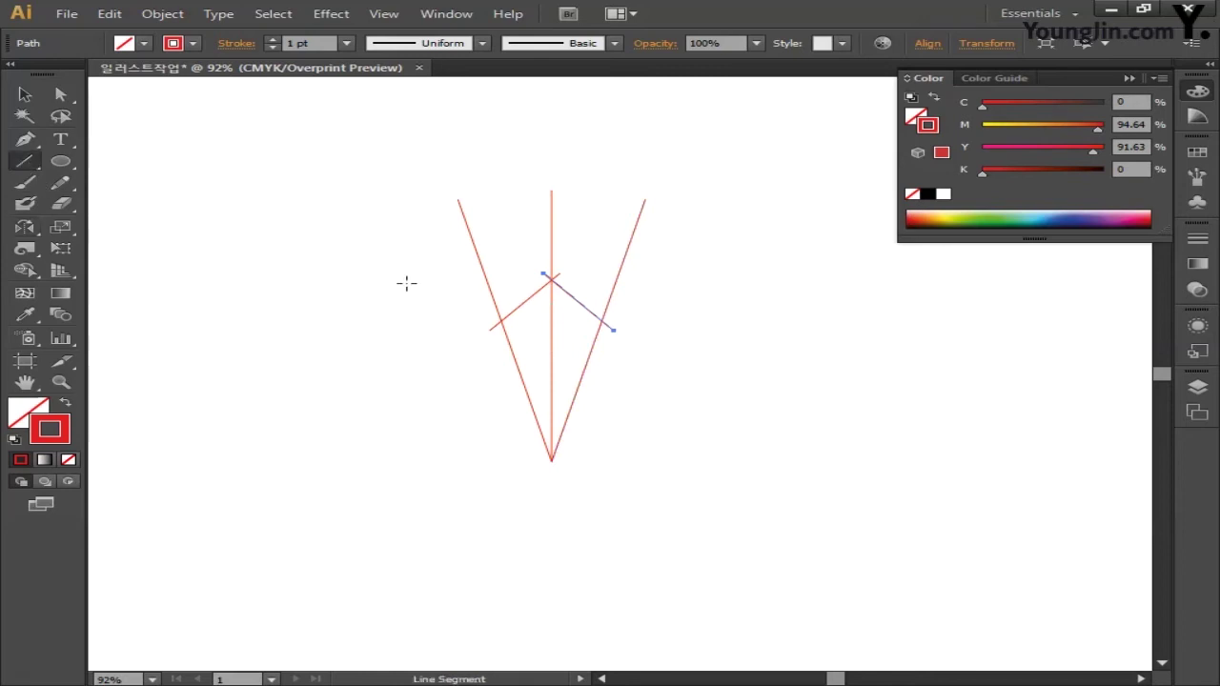
{"action": "left_click_drag", "start_coordinate": [458, 258], "coordinate": [560, 208]}
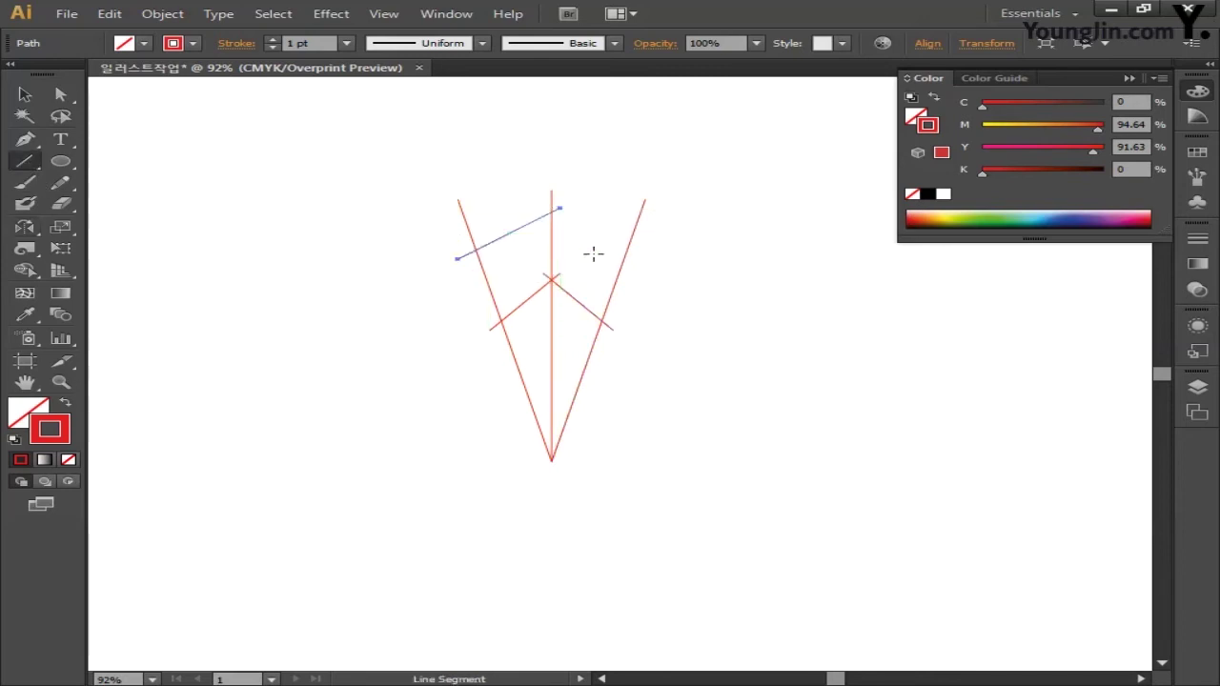
{"action": "left_click", "coordinate": [26, 230]}
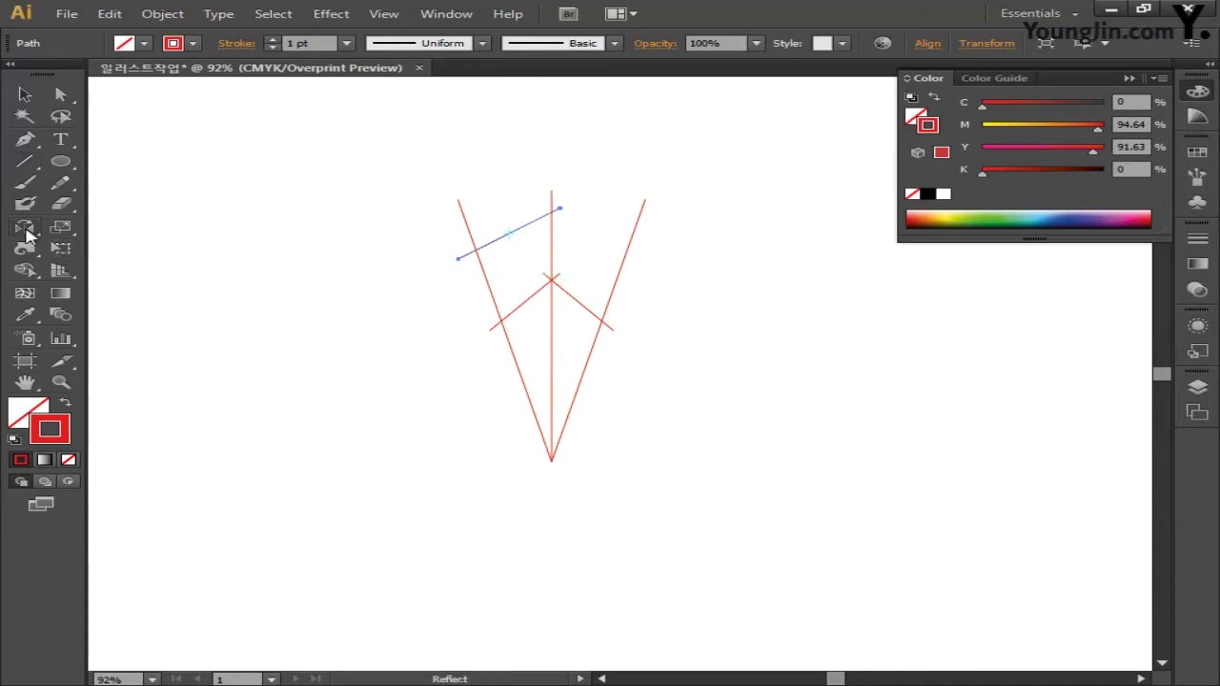
{"action": "left_click", "coordinate": [553, 249], "text": "alt"}
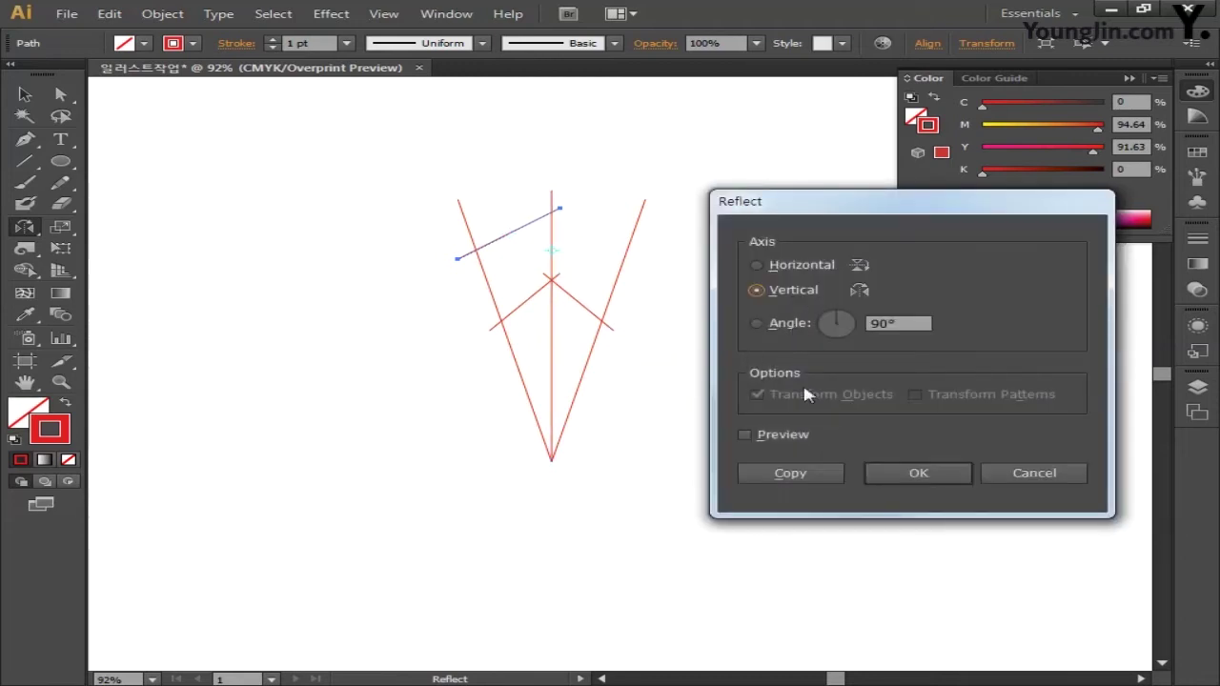
{"action": "left_click", "coordinate": [800, 474]}
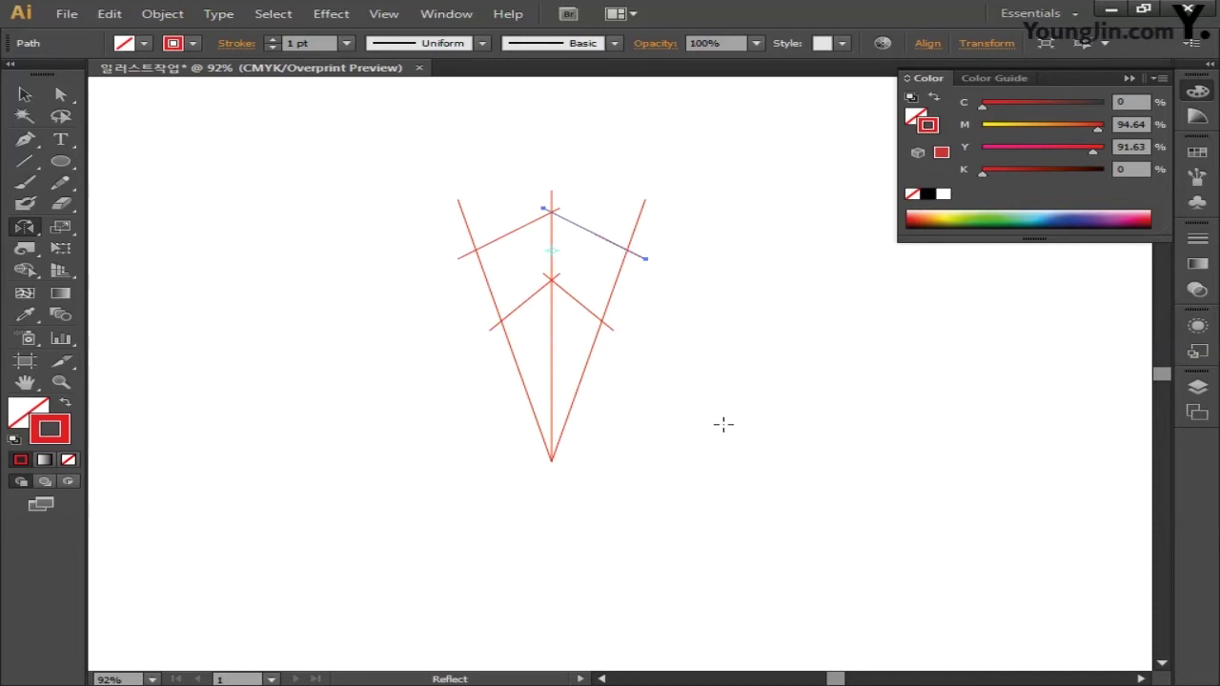
Select the left ray and rotate a copy of it by 30° around the shared lower endpoint
{"action": "left_click", "coordinate": [25, 95]}
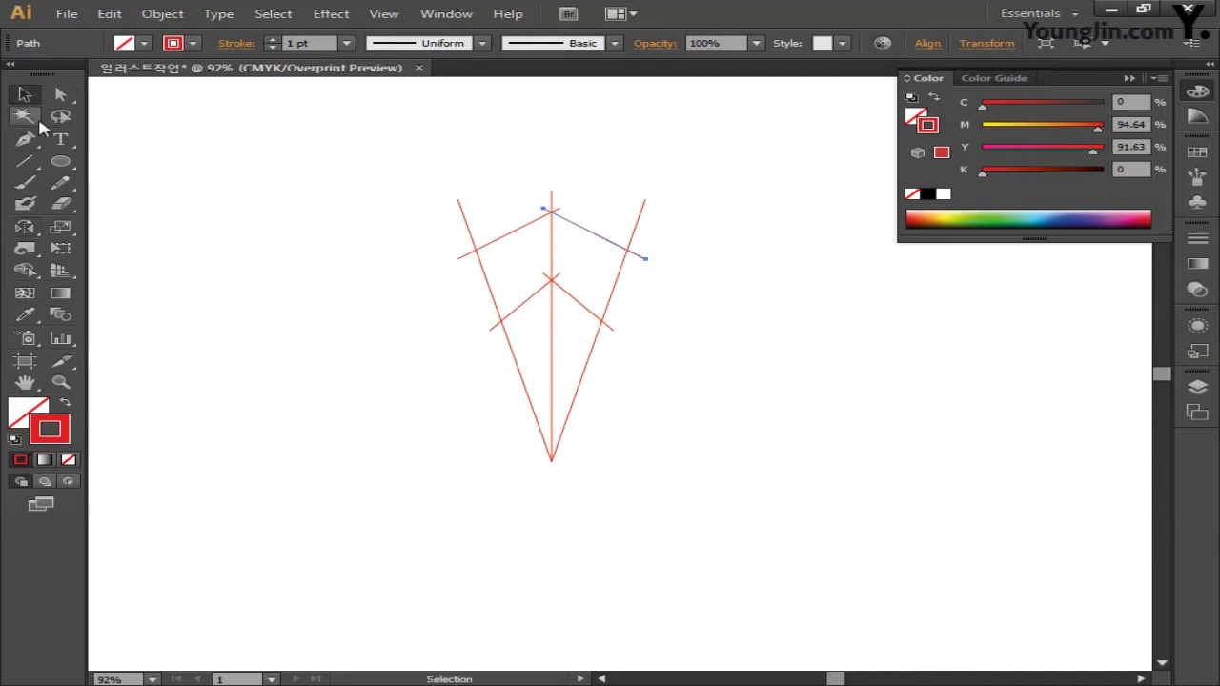
{"action": "left_click_drag", "start_coordinate": [420, 178], "coordinate": [470, 221]}
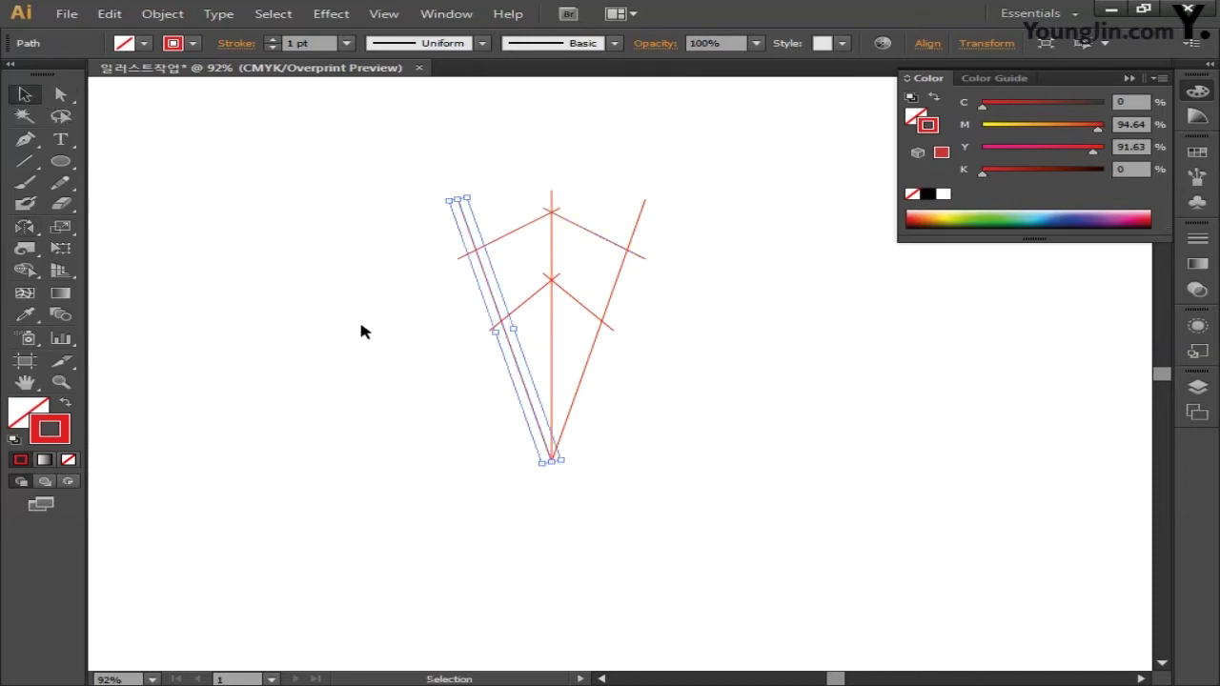
{"action": "left_click_drag", "start_coordinate": [23, 233], "coordinate": [109, 228]}
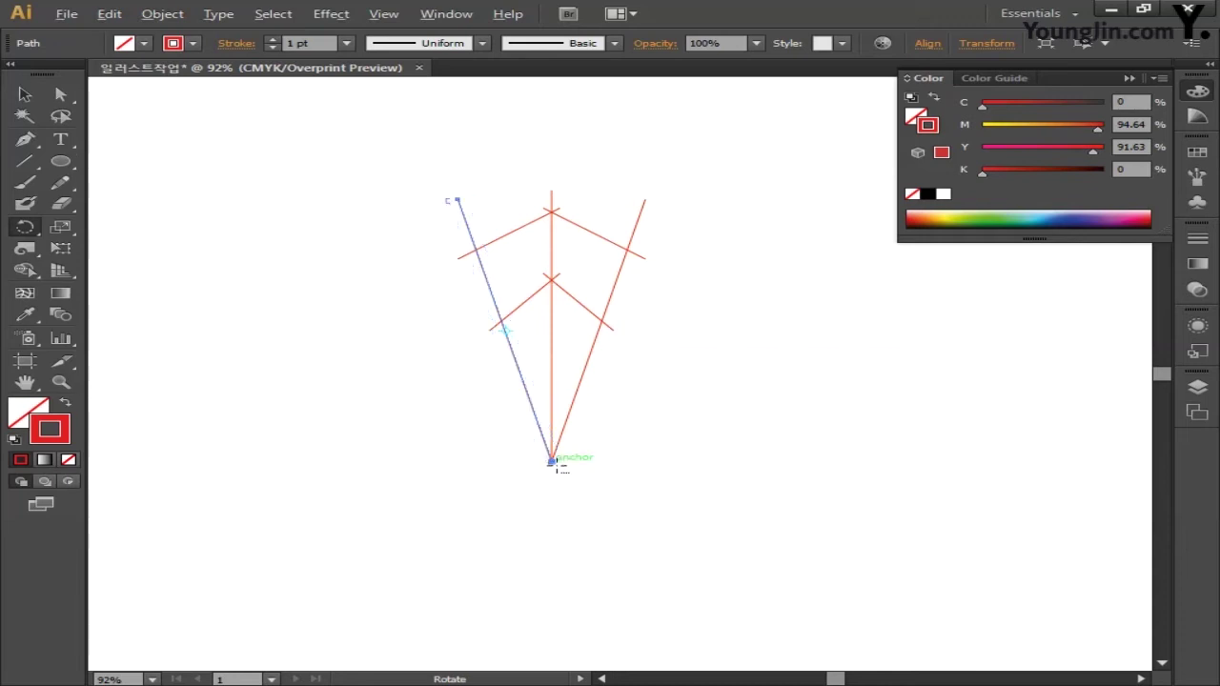
{"action": "left_click", "coordinate": [552, 462], "text": "alt"}
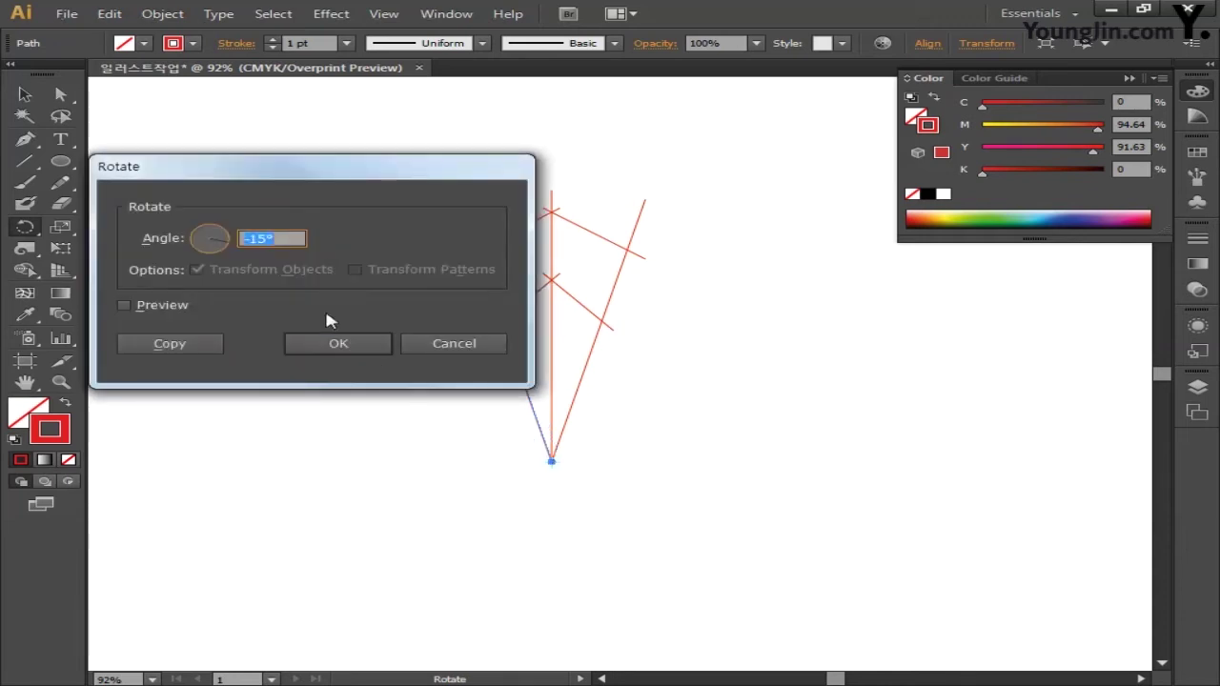
{"action": "type", "text": "30"}
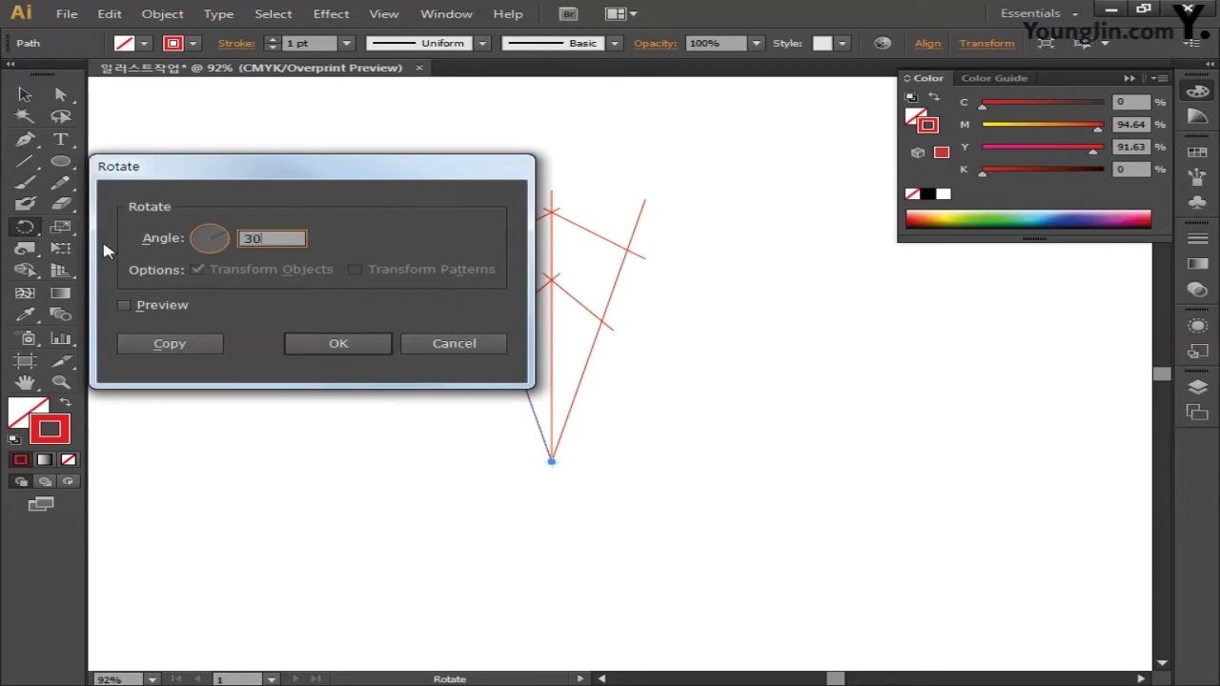
{"action": "left_click", "coordinate": [156, 342]}
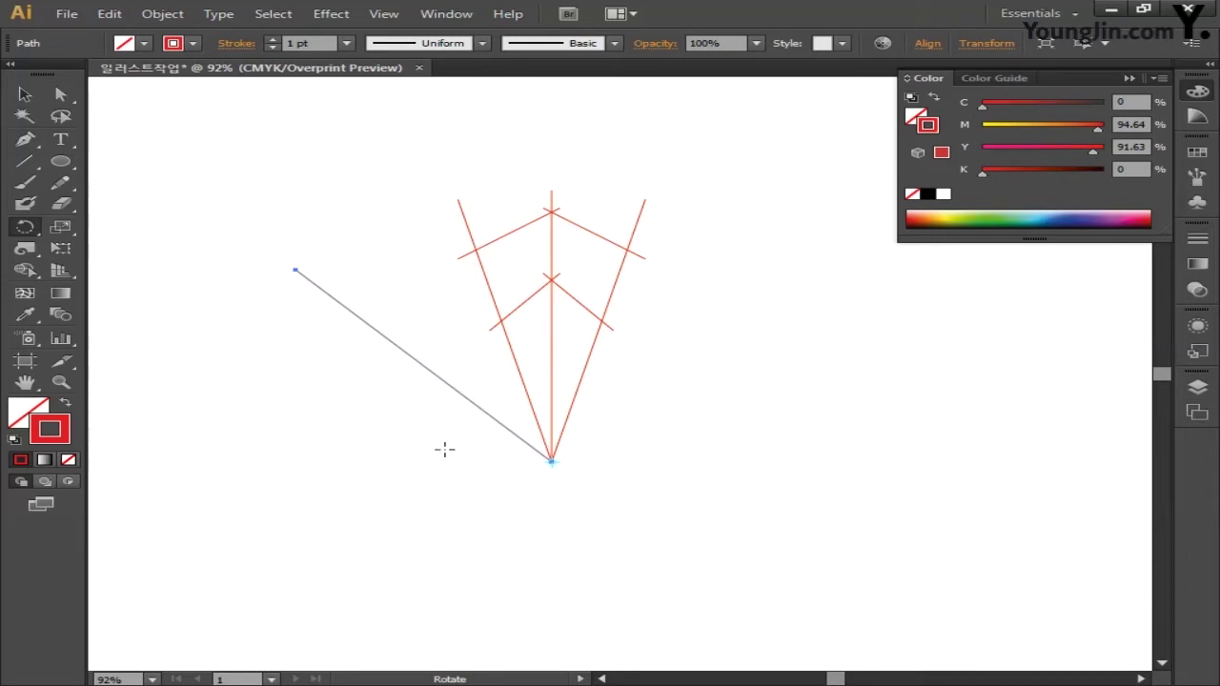
Select the upper pair of slanted lines and rotate a copy of them by 30° around the shared lower endpoint
{"action": "key", "text": "v"}
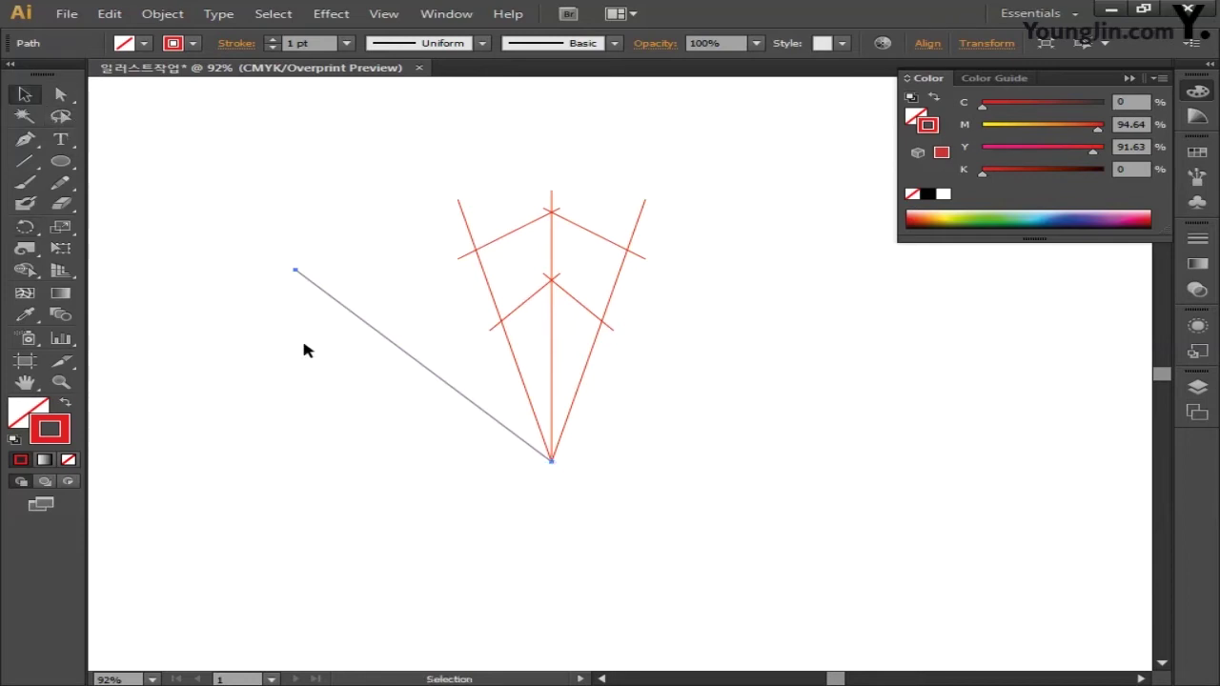
{"action": "left_click_drag", "start_coordinate": [513, 189], "coordinate": [525, 226]}
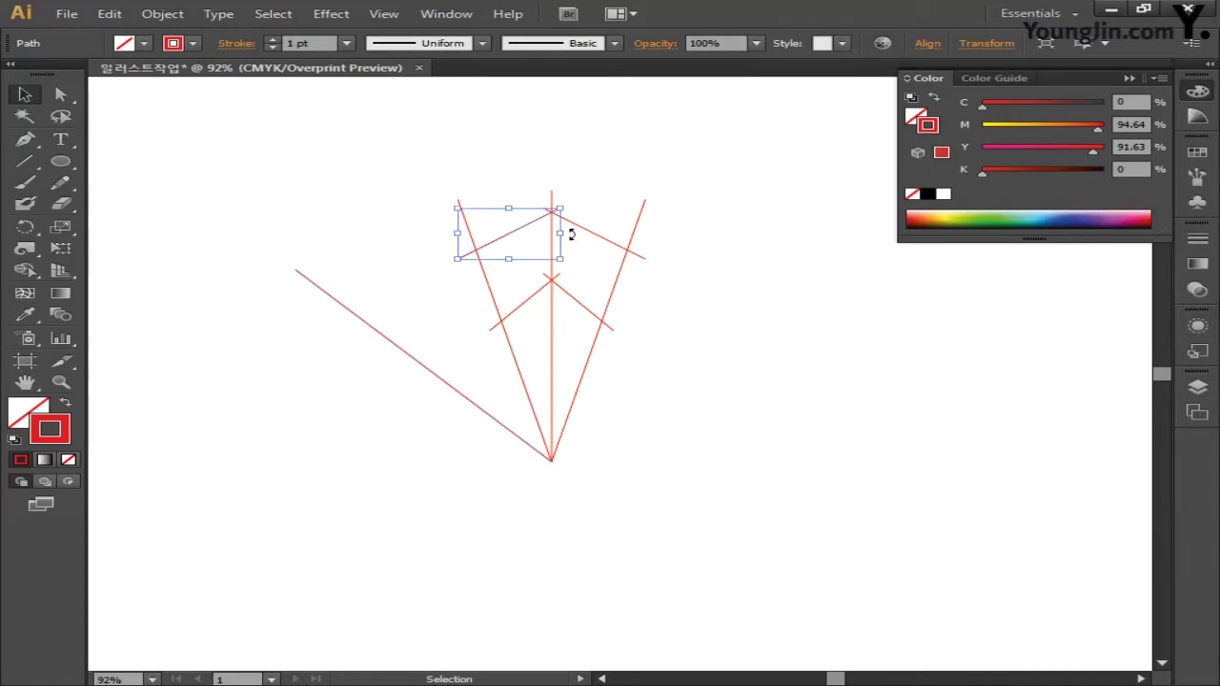
{"action": "left_click", "coordinate": [591, 237], "text": "shift"}
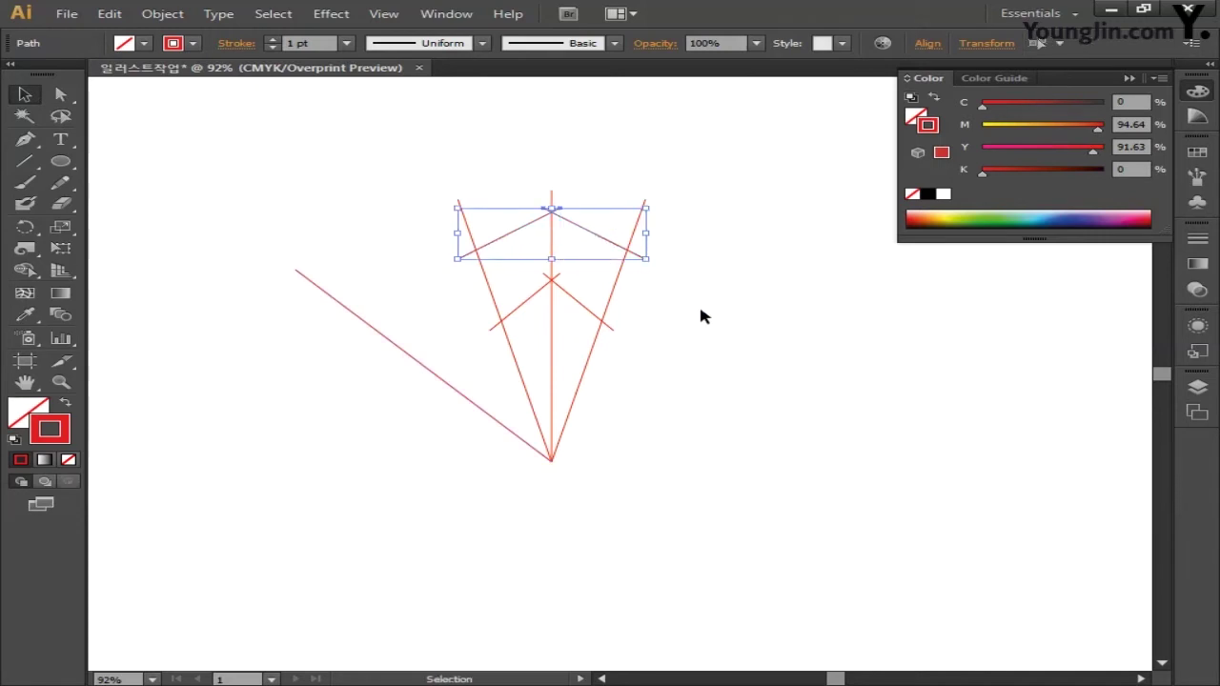
{"action": "left_click", "coordinate": [26, 230]}
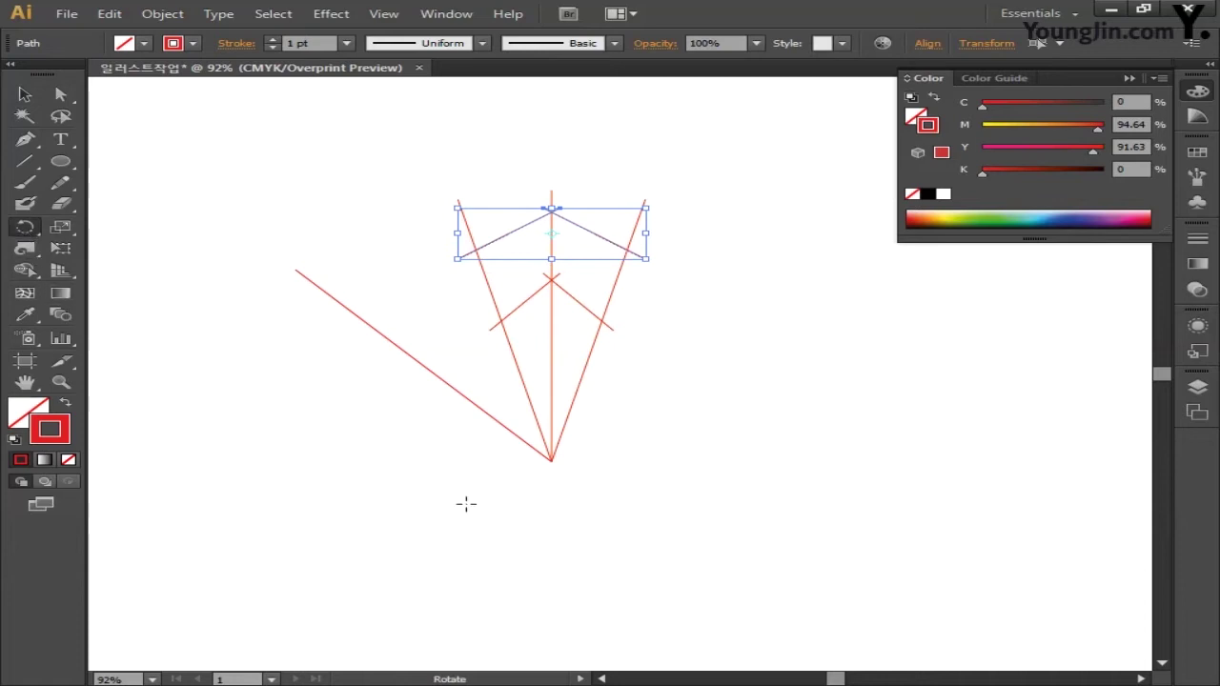
{"action": "left_click", "coordinate": [551, 461], "text": "alt"}
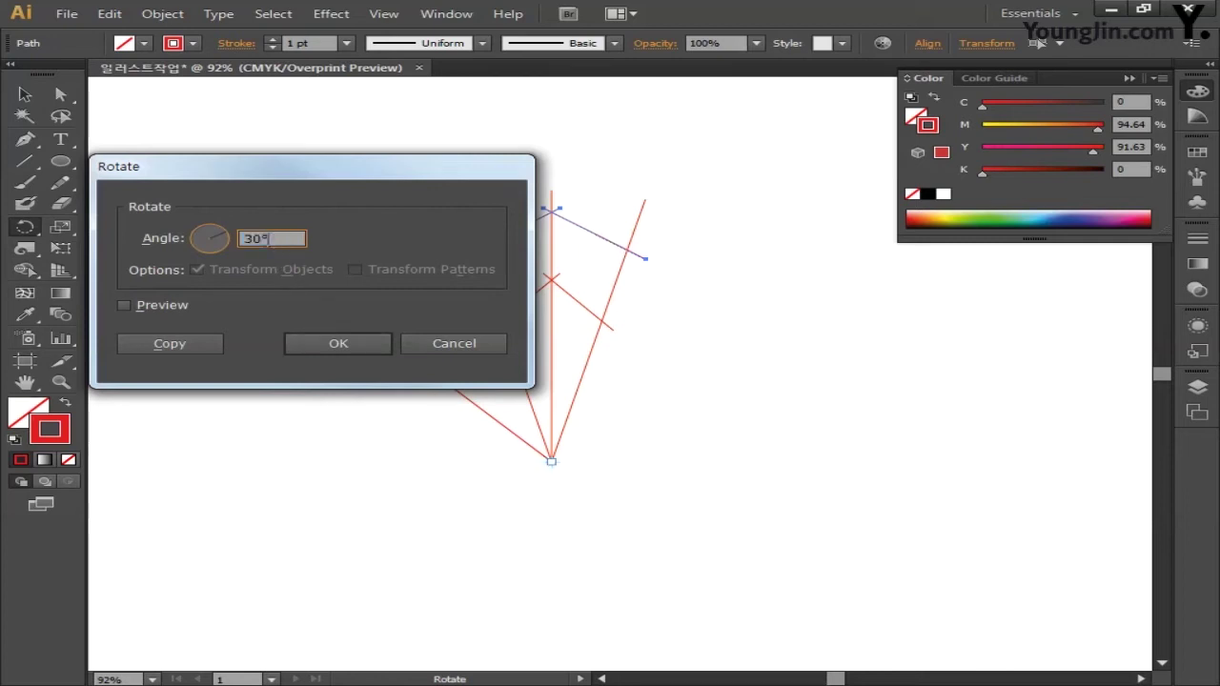
{"action": "type", "text": "30"}
{"action": "left_click", "coordinate": [165, 344]}
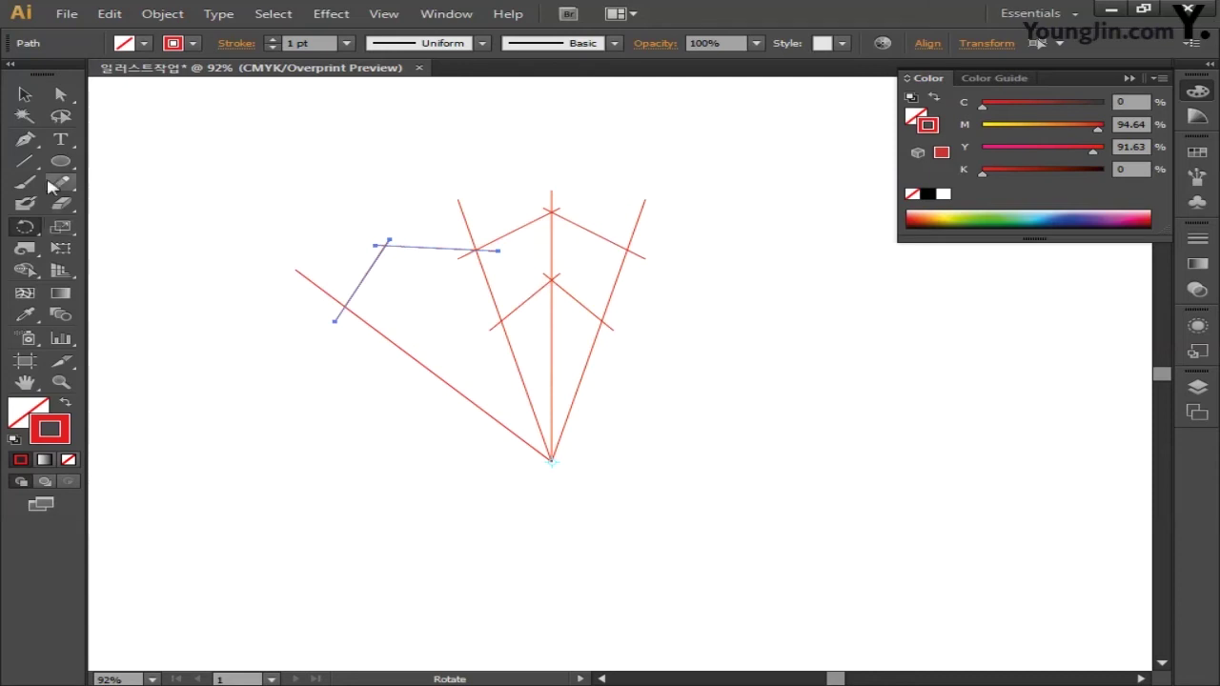
Delete the vertical centre line together with the original upper pair of slanted lines
{"action": "left_click", "coordinate": [25, 95]}
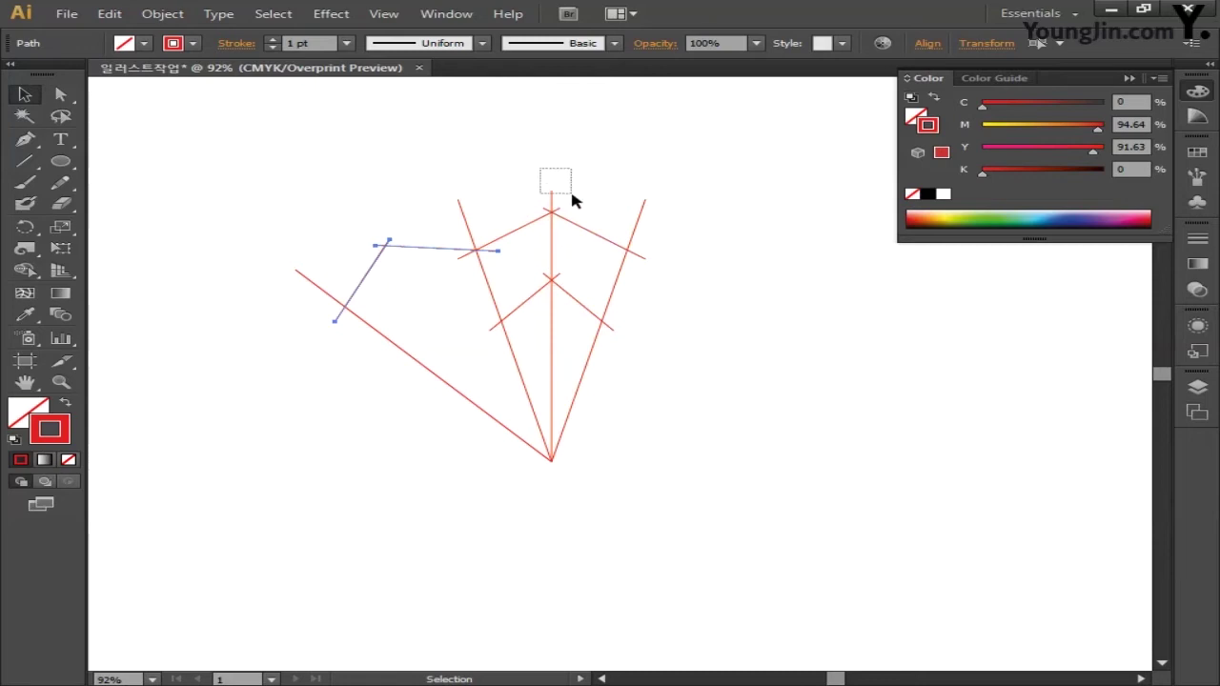
{"action": "left_click_drag", "start_coordinate": [572, 194], "coordinate": [563, 247]}
{"action": "key", "text": "Delete"}
{"action": "key", "text": "Delete"}
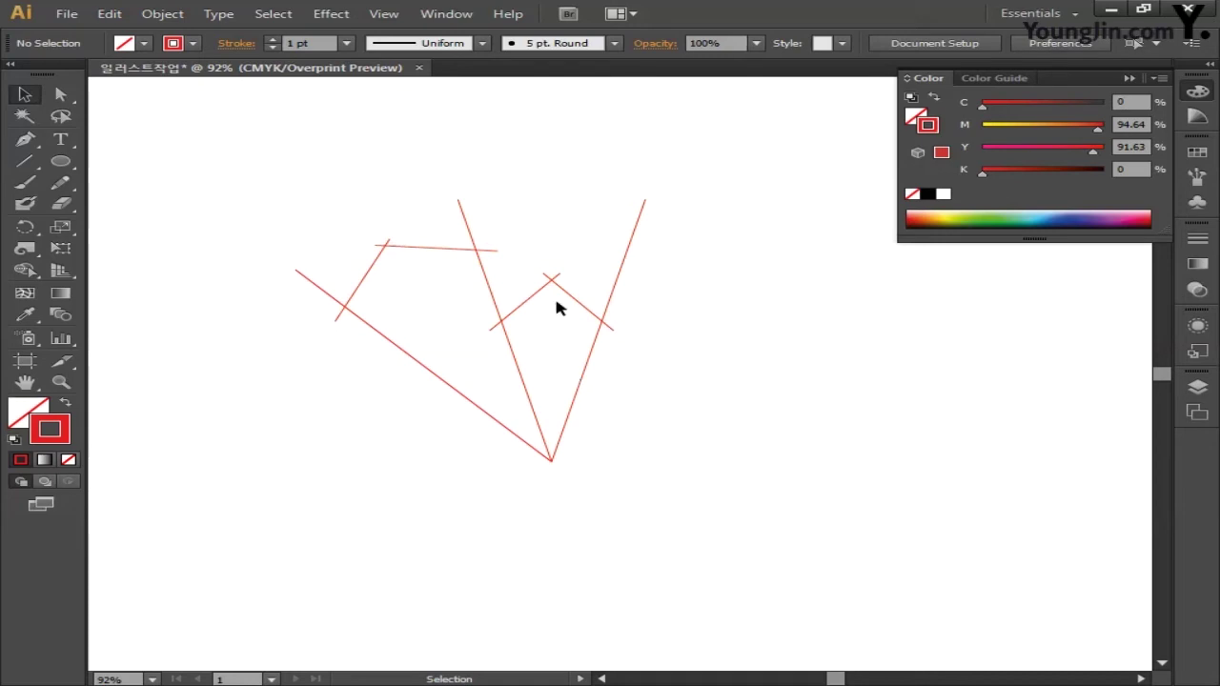
Select all the ray and slanted lines and split them into closed faces with the Pathfinder Divide operation
{"action": "left_click_drag", "start_coordinate": [231, 131], "coordinate": [772, 528]}
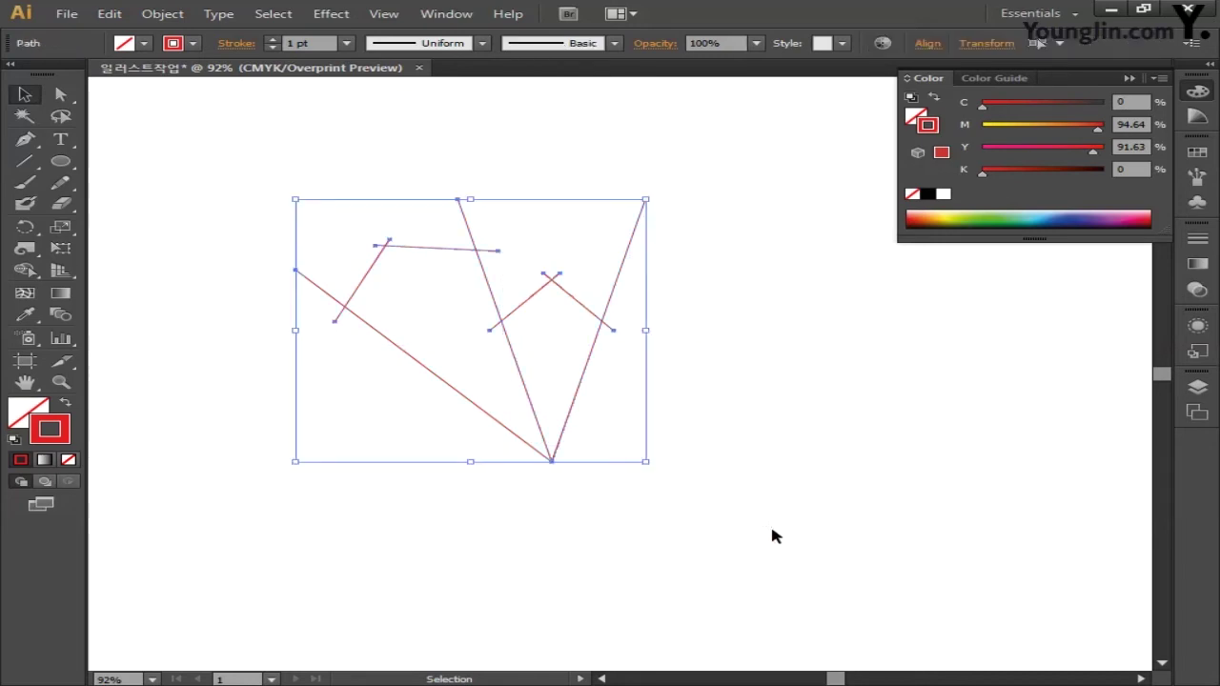
{"action": "left_click", "coordinate": [1197, 92]}
{"action": "left_click", "coordinate": [446, 14]}
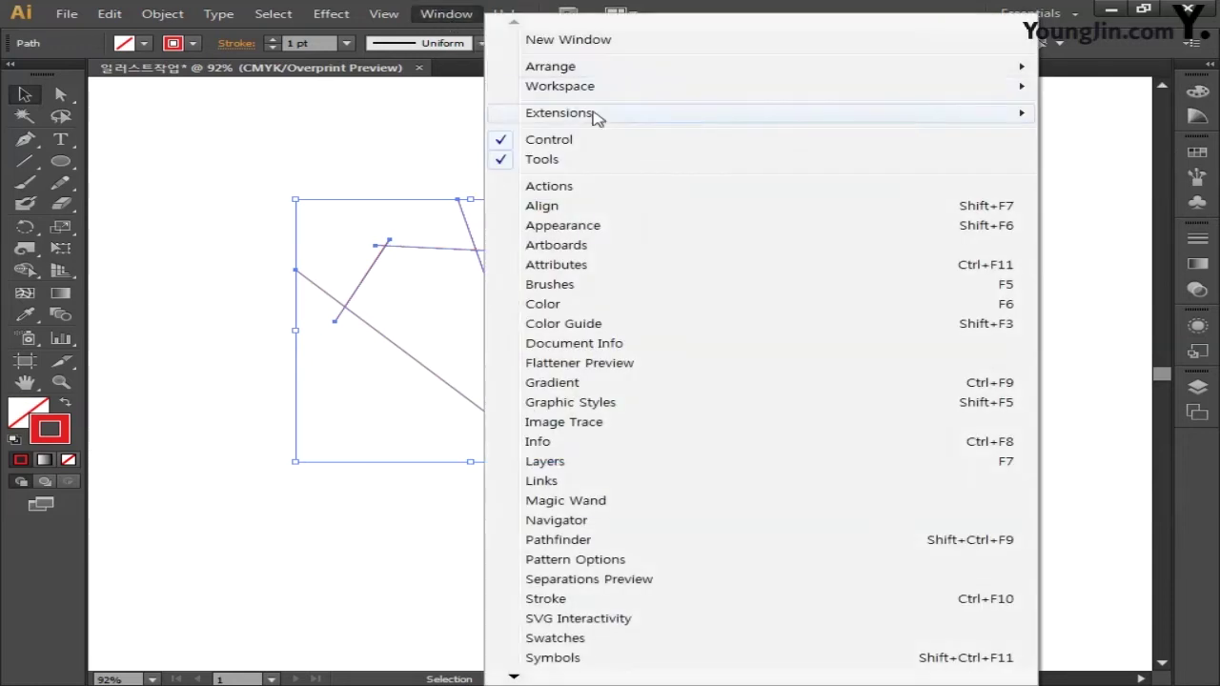
{"action": "left_click", "coordinate": [586, 541]}
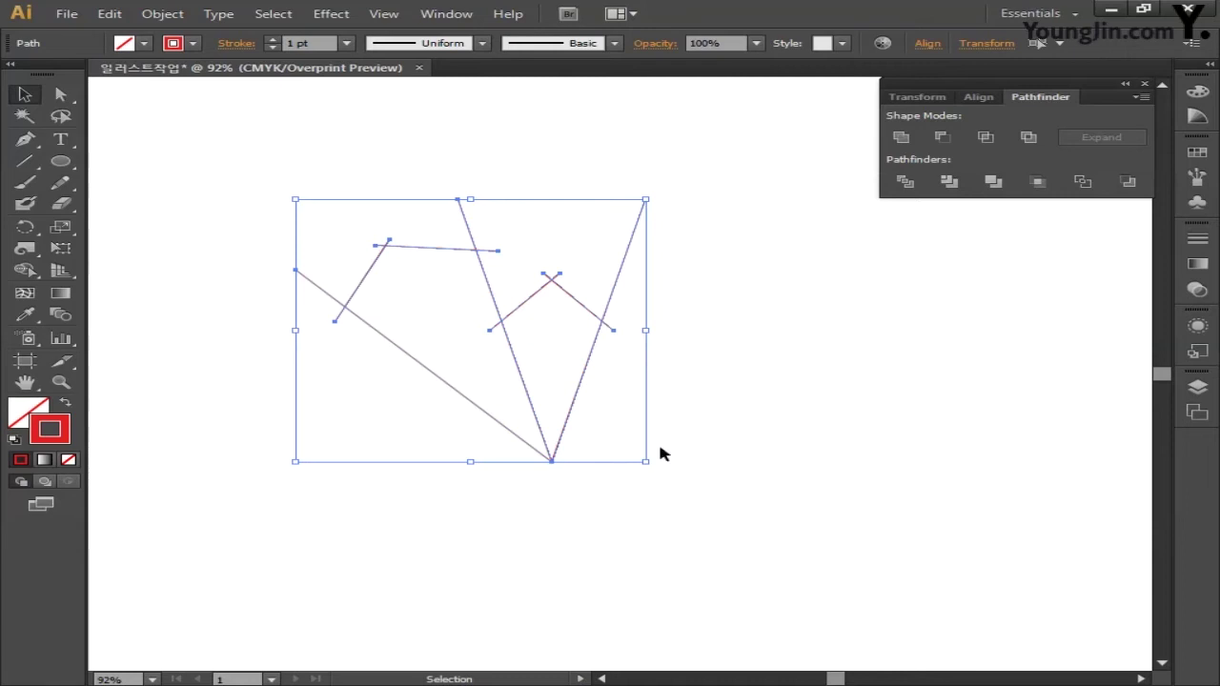
{"action": "left_click", "coordinate": [905, 182]}
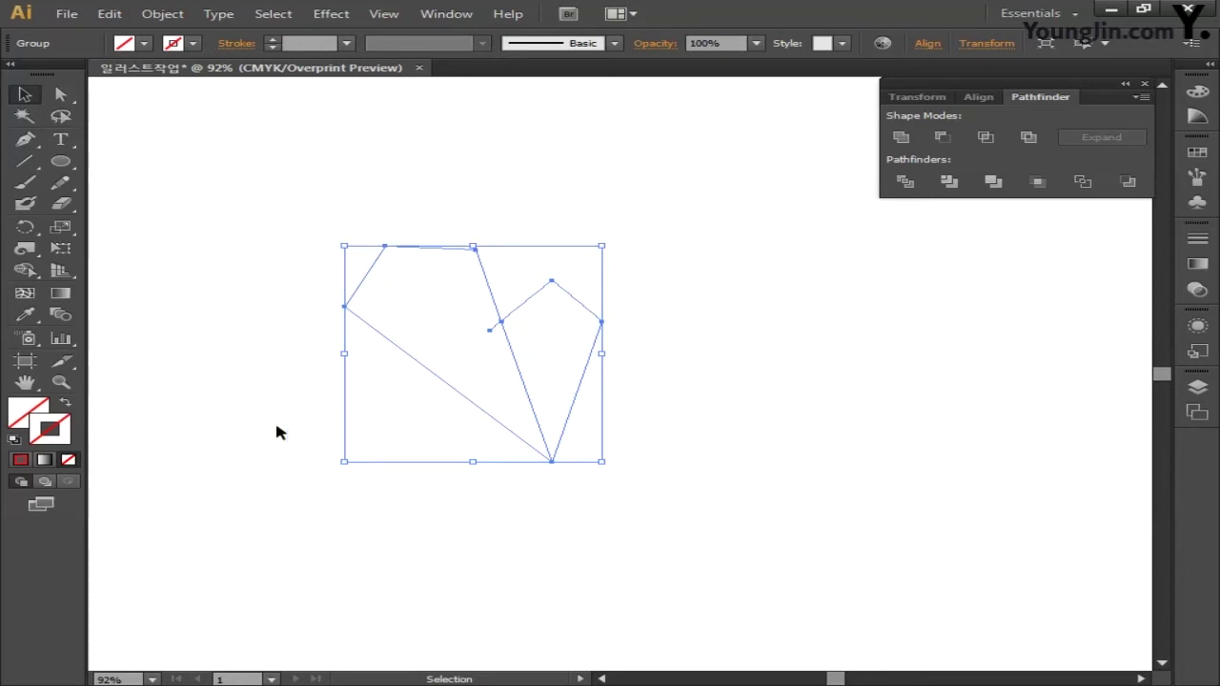
Fill the divided shape group with light grey C 0, M 0, Y 0, K 5 and make its stroke the active colour
{"action": "double_click", "coordinate": [29, 412]}
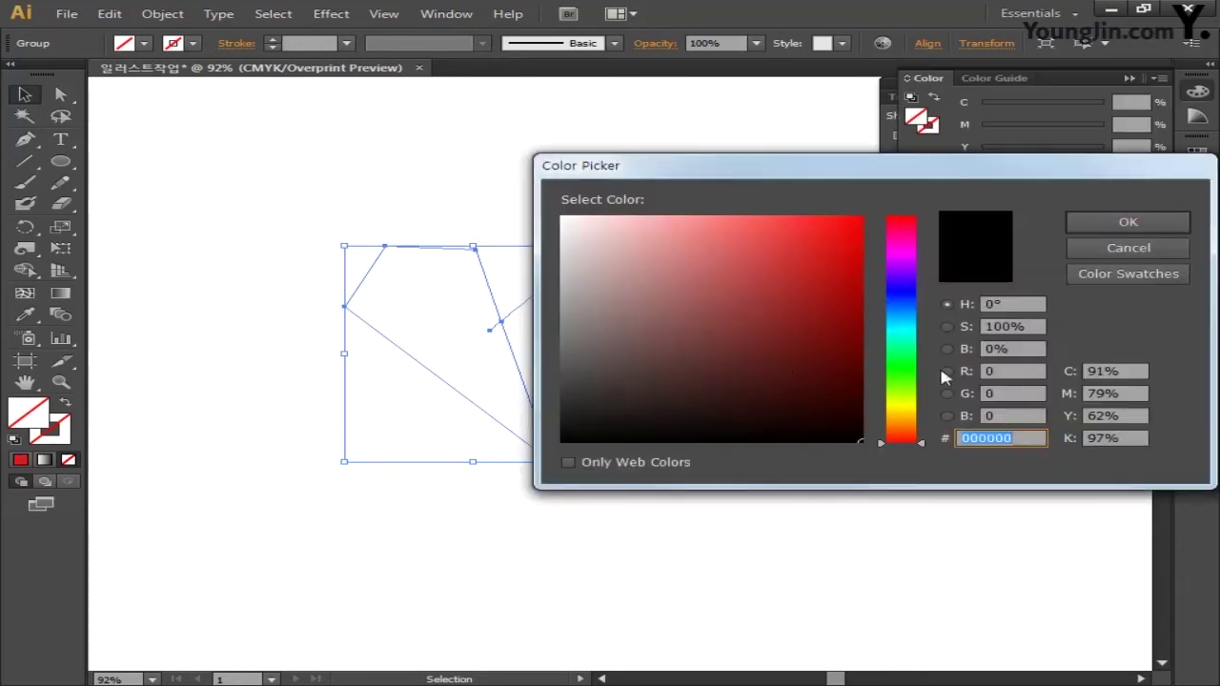
{"action": "left_click", "coordinate": [1139, 372]}
{"action": "type", "text": "0"}
{"action": "key", "text": "Tab"}
{"action": "type", "text": "0"}
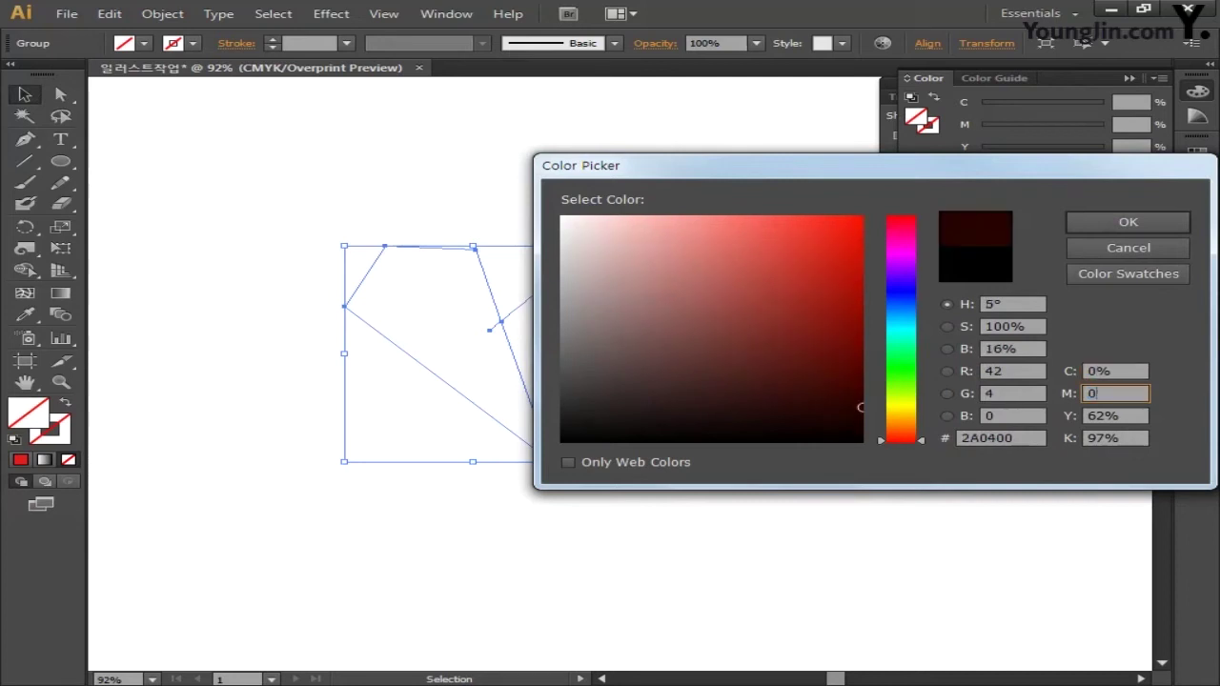
{"action": "key", "text": "Tab"}
{"action": "type", "text": "0"}
{"action": "key", "text": "Tab"}
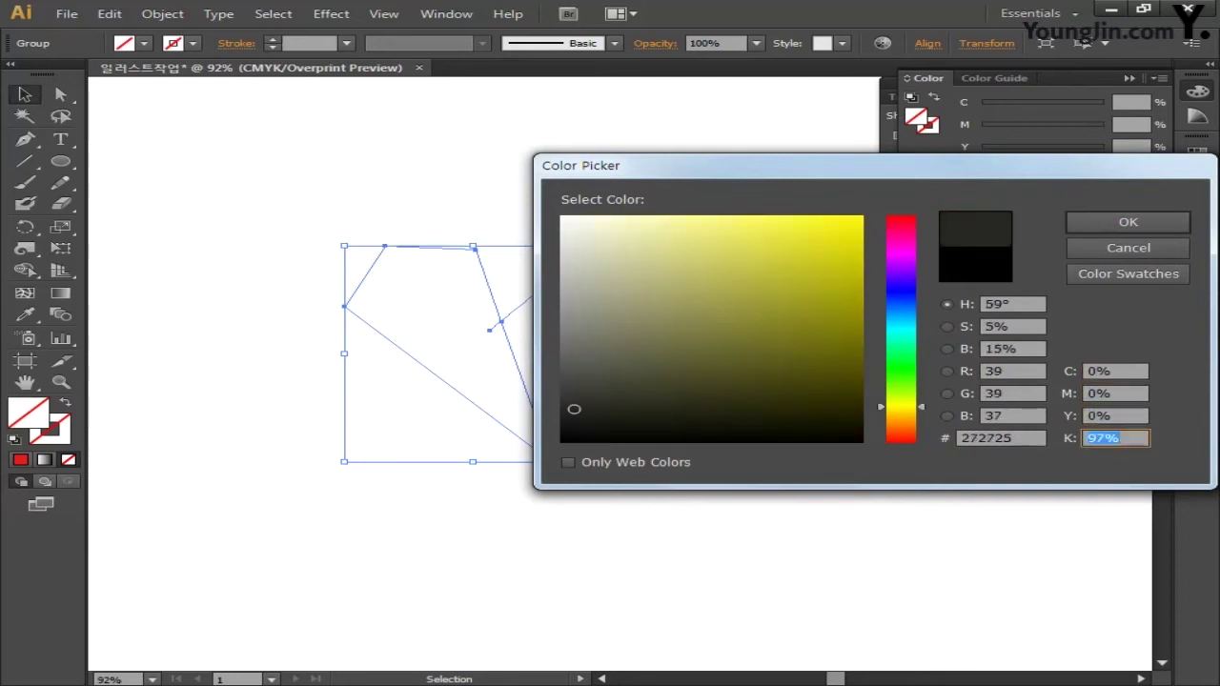
{"action": "type", "text": "5"}
{"action": "left_click", "coordinate": [1099, 227]}
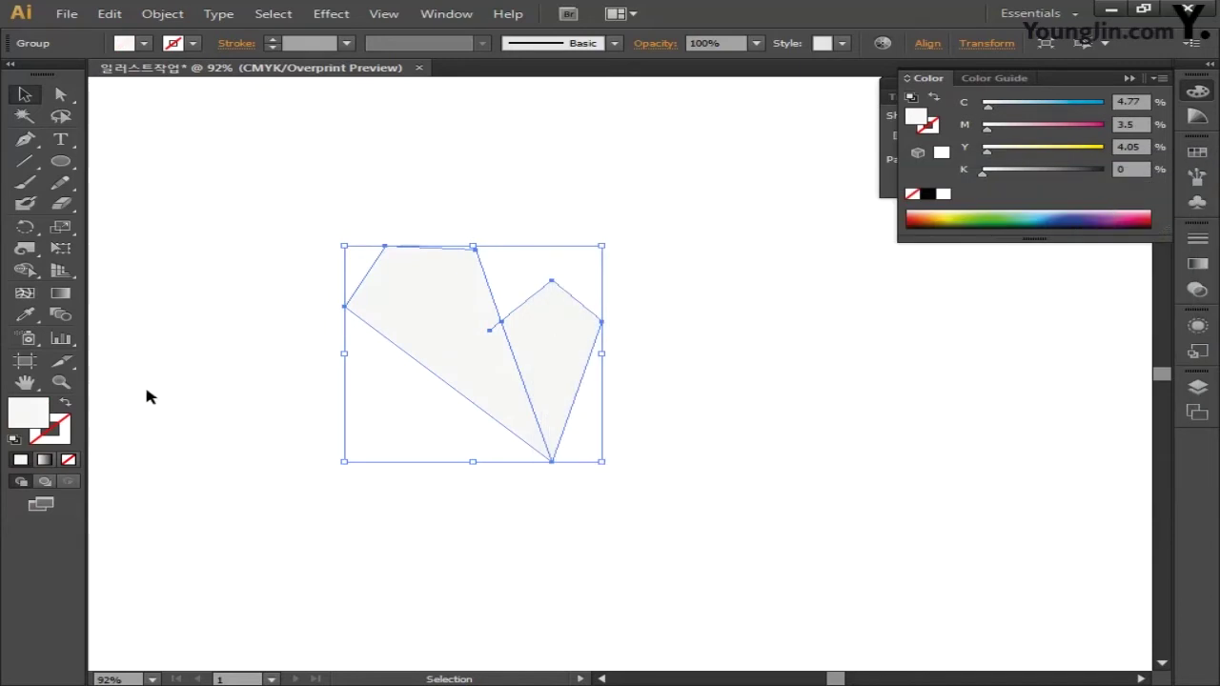
{"action": "left_click", "coordinate": [64, 431]}
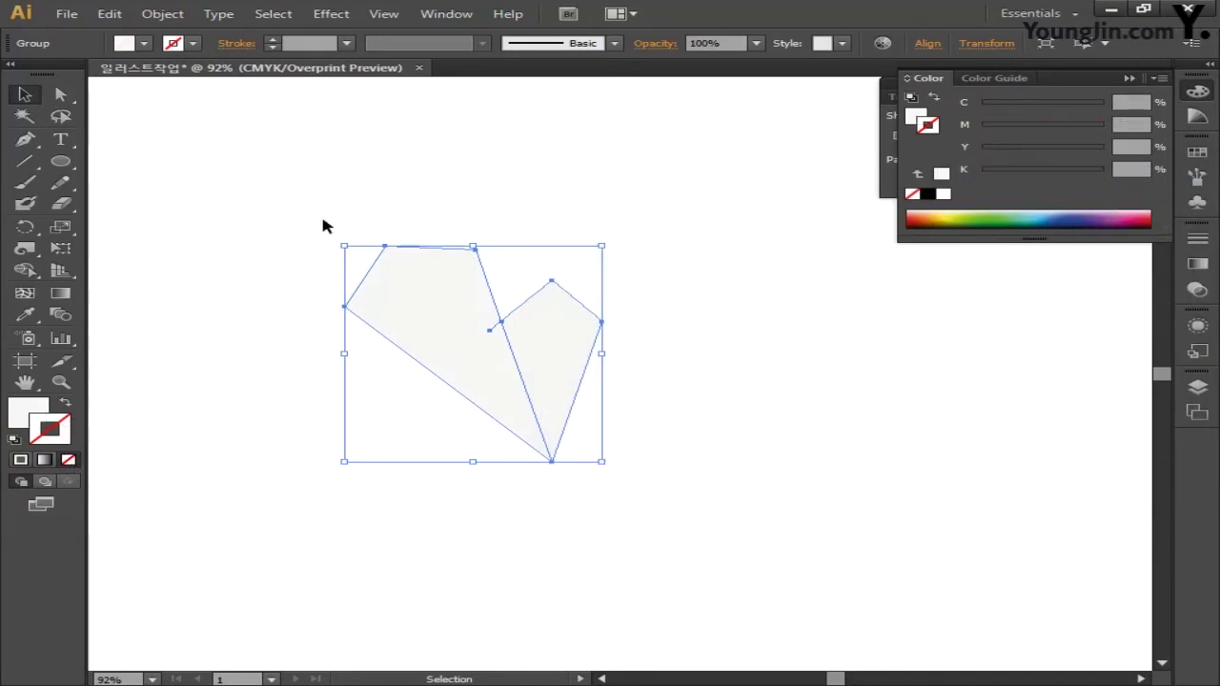
Turn off Overprint Preview and leave the light grey shapes deselected
{"action": "left_click", "coordinate": [384, 13]}
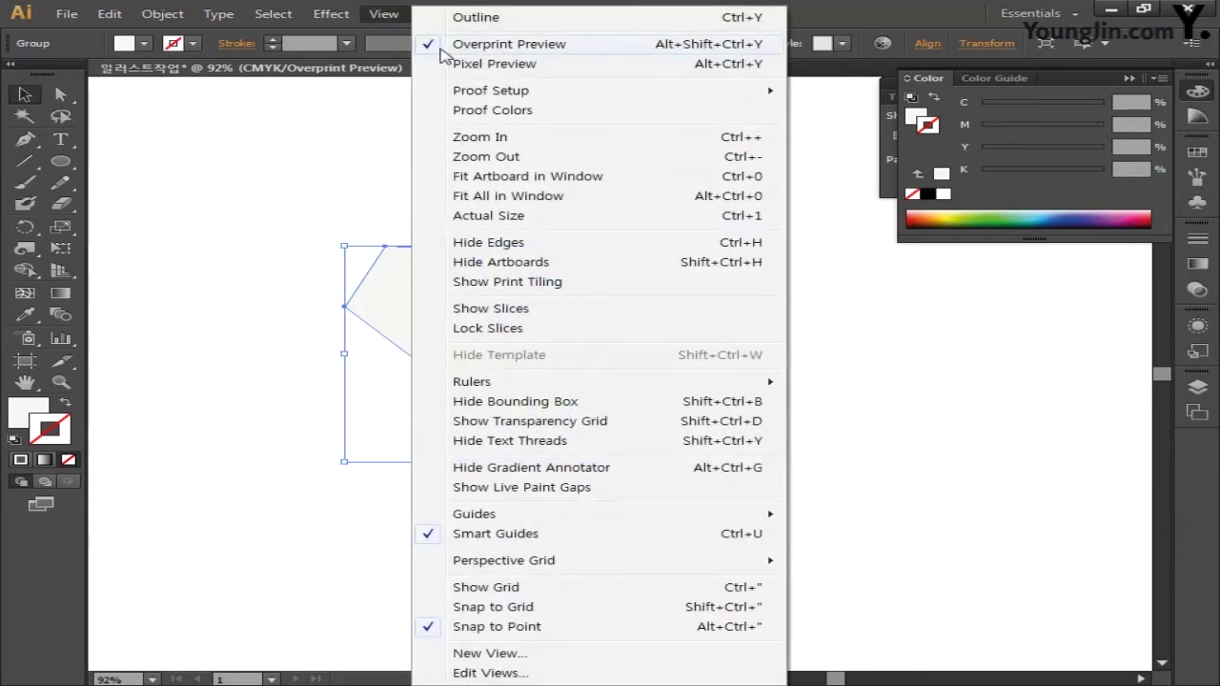
{"action": "left_click", "coordinate": [526, 46]}
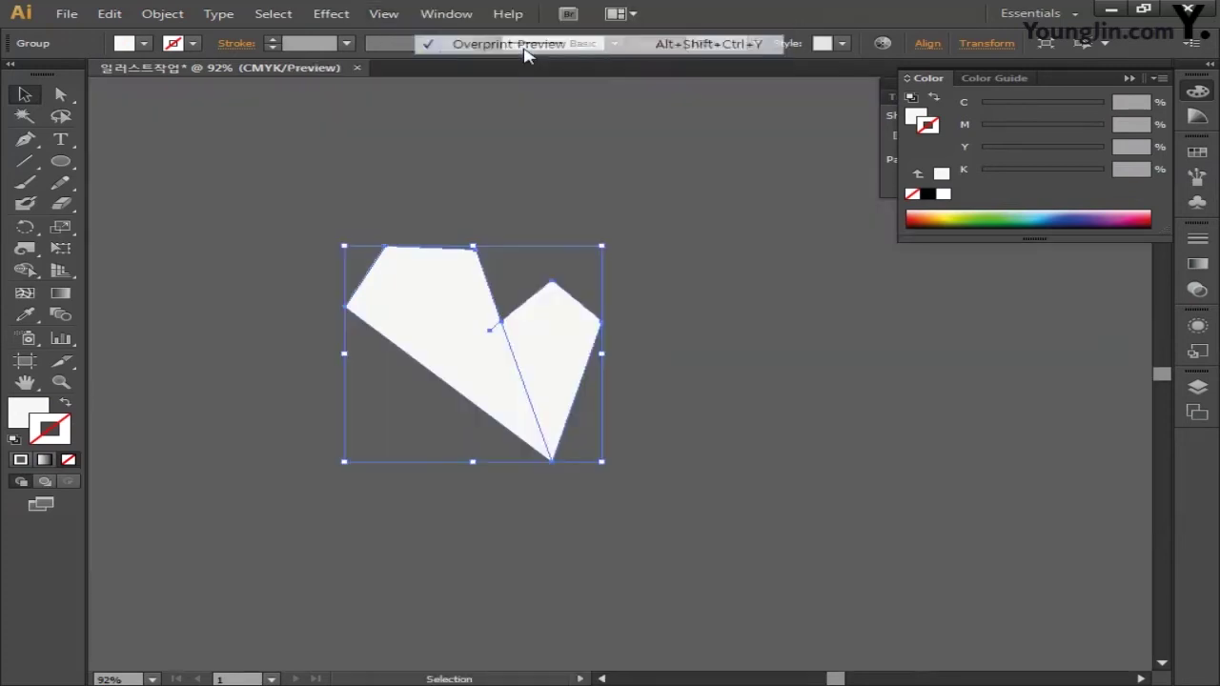
{"action": "left_click", "coordinate": [670, 260]}
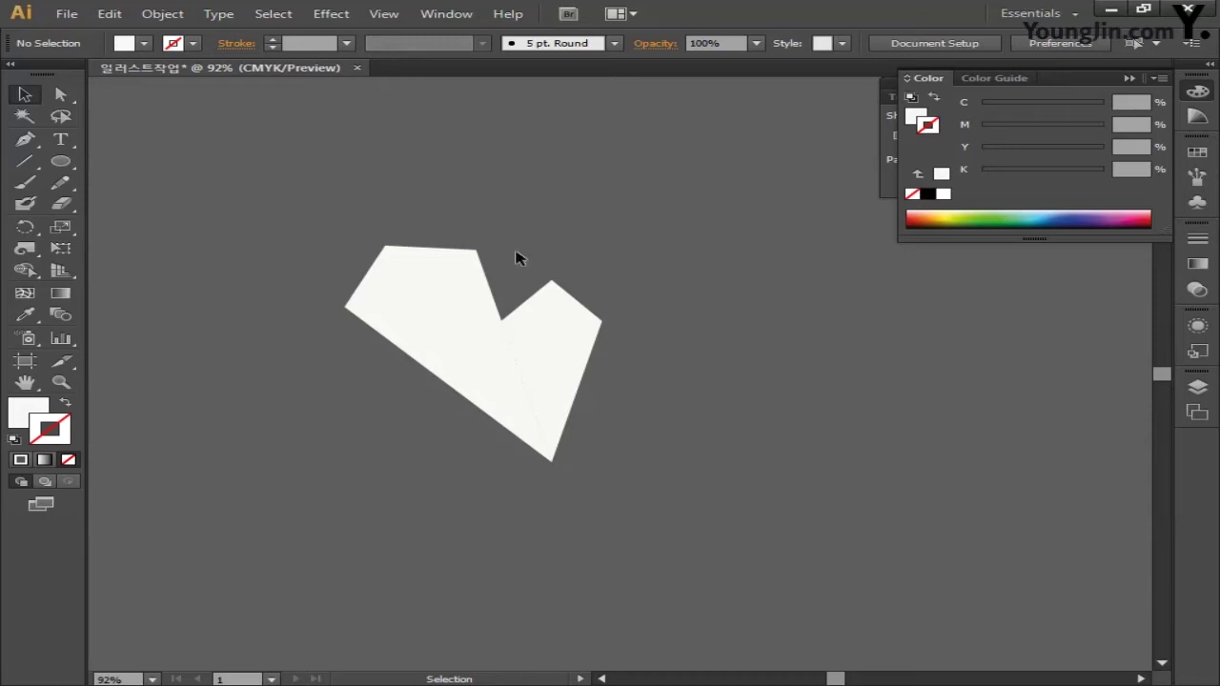
{"action": "left_click_drag", "start_coordinate": [281, 218], "coordinate": [717, 510]}
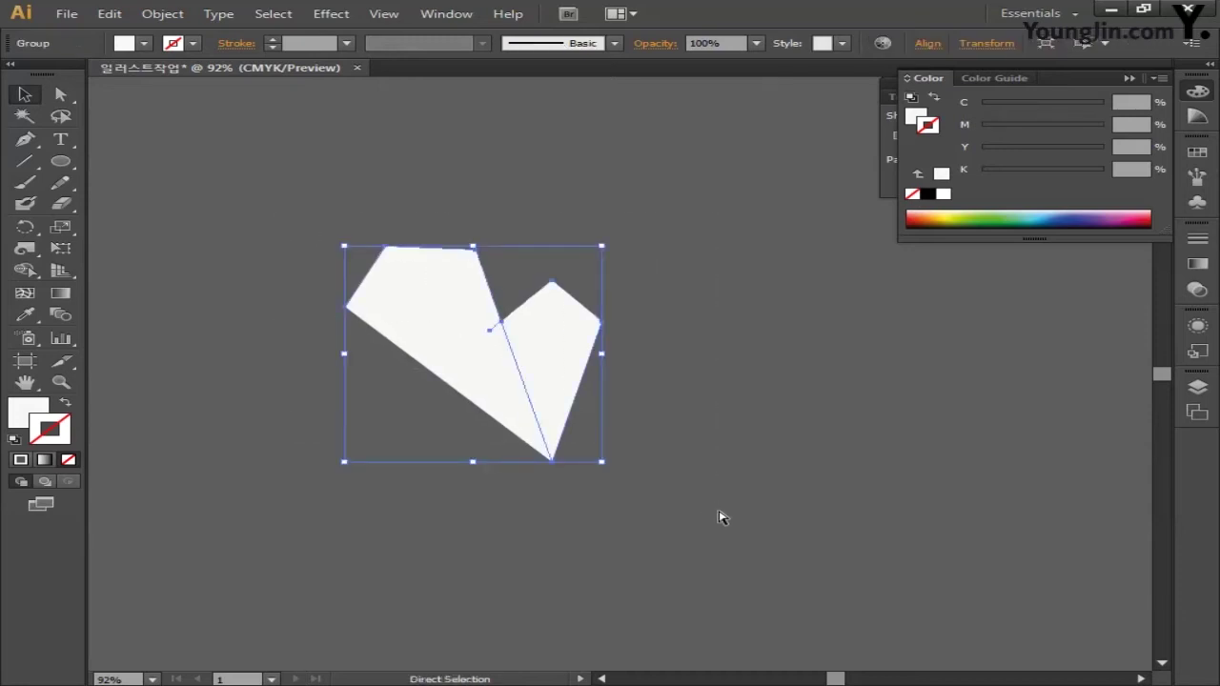
{"action": "left_click", "coordinate": [719, 516], "text": "ctrl"}
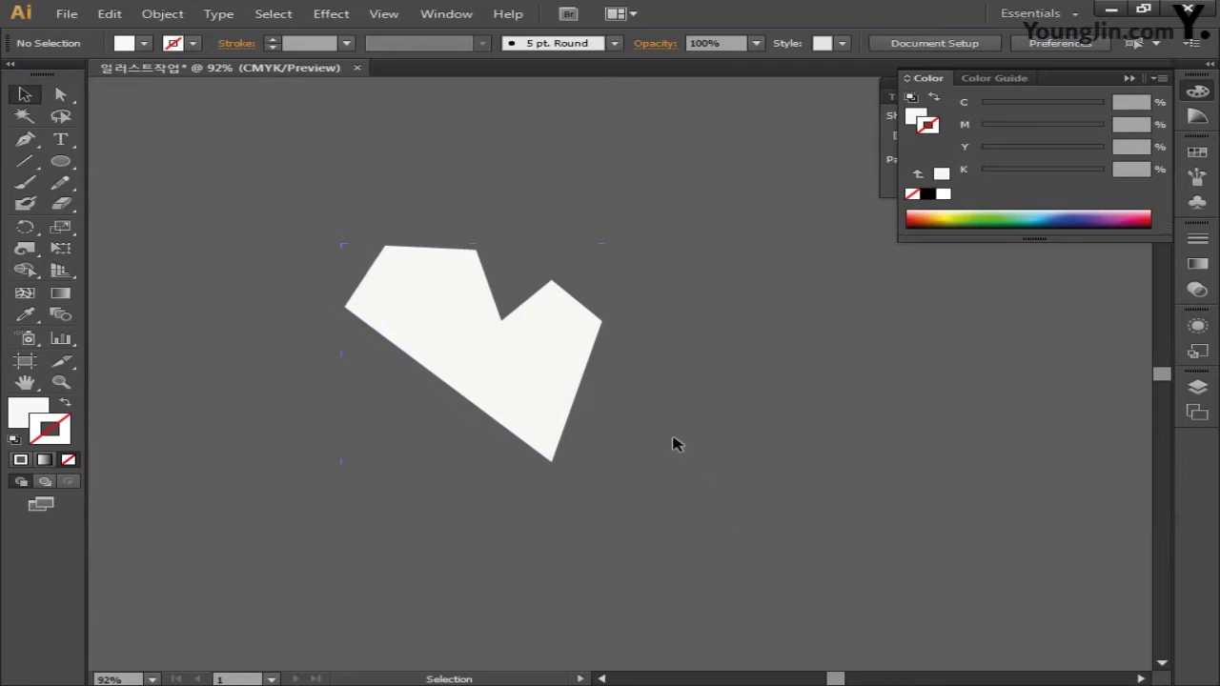
Trace the smaller four-sided kite with the Pen tool as a closed path through its corner anchors
{"action": "left_click", "coordinate": [33, 140]}
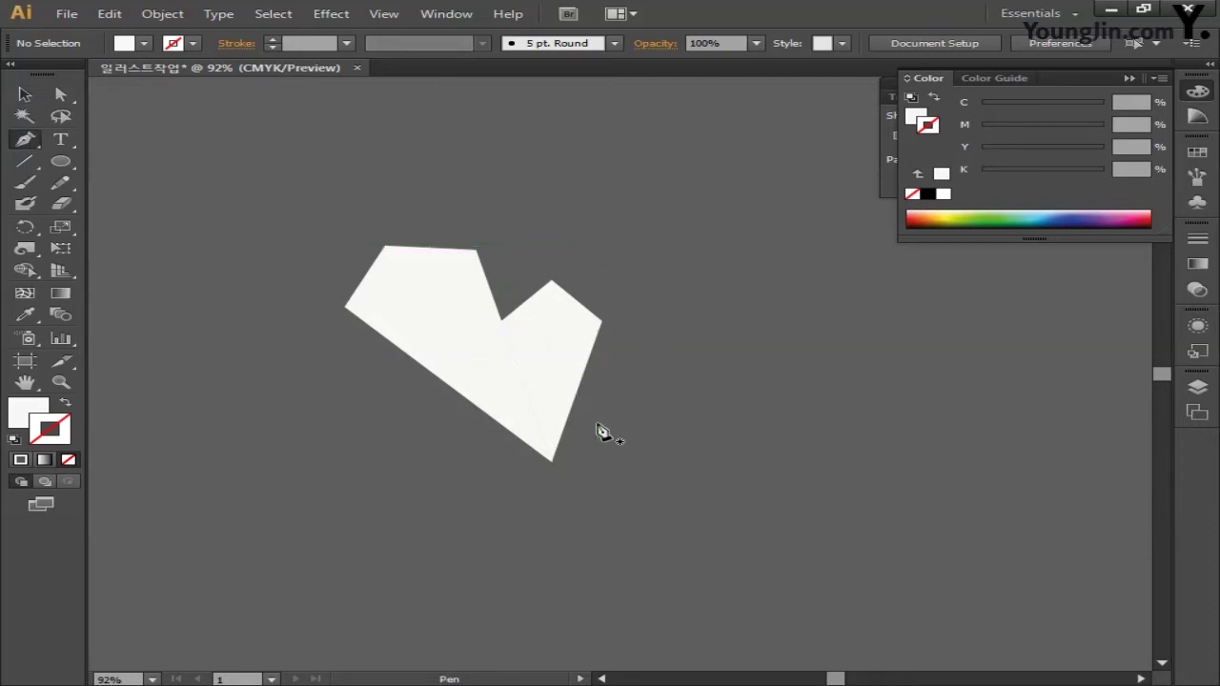
{"action": "left_click", "coordinate": [501, 321]}
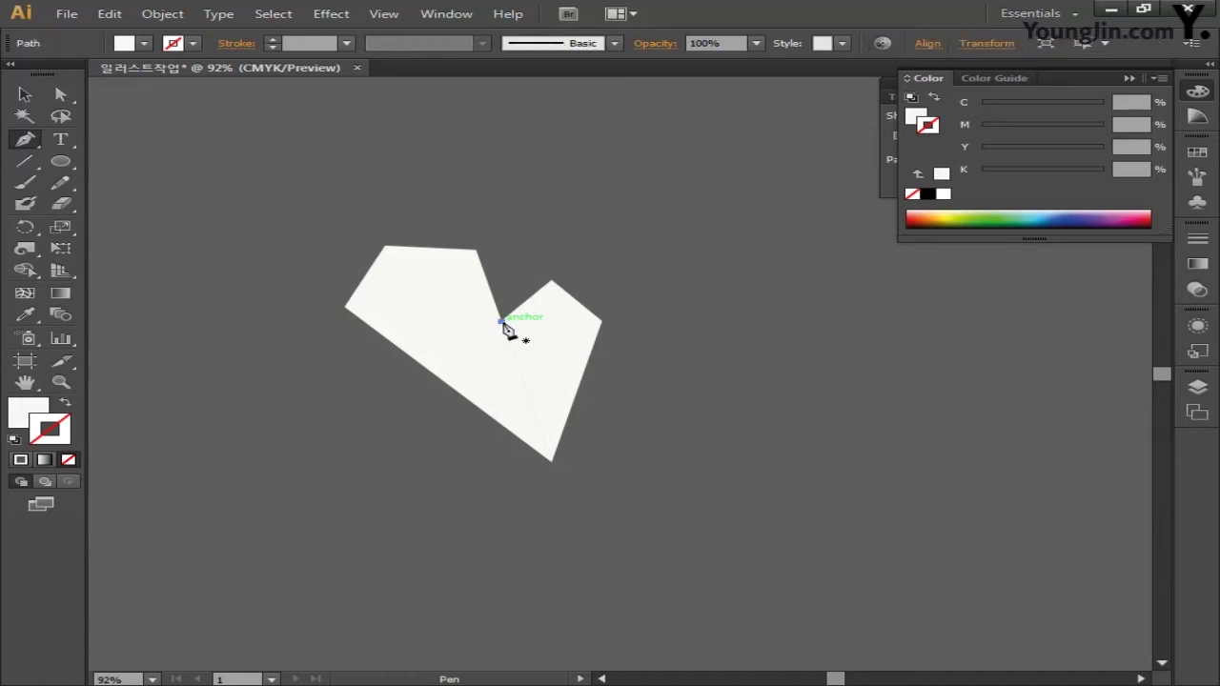
{"action": "left_click", "coordinate": [551, 460]}
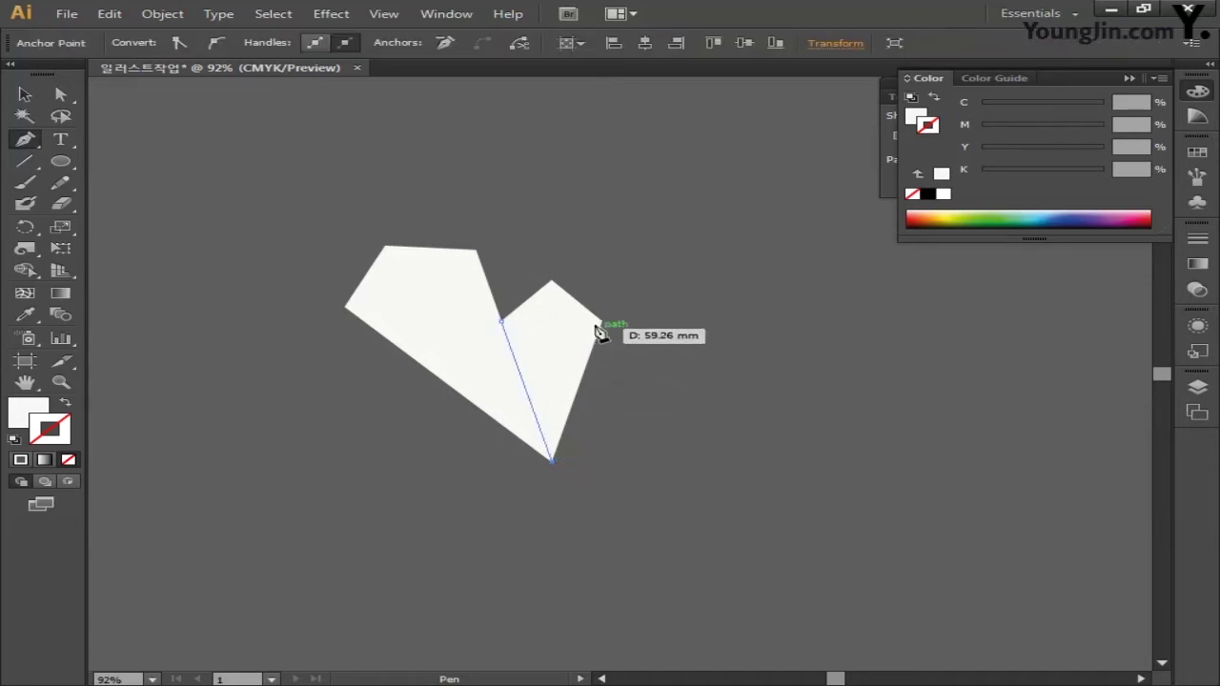
{"action": "left_click", "coordinate": [600, 322]}
{"action": "left_click", "coordinate": [552, 282]}
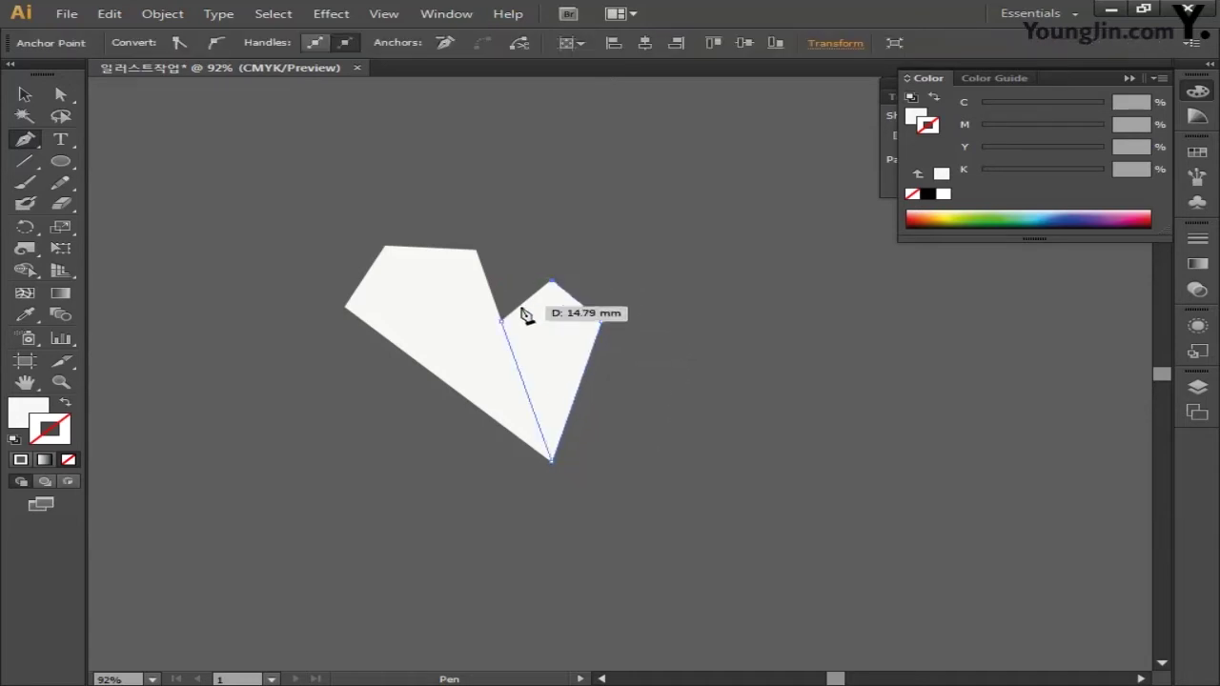
{"action": "left_click", "coordinate": [500, 323]}
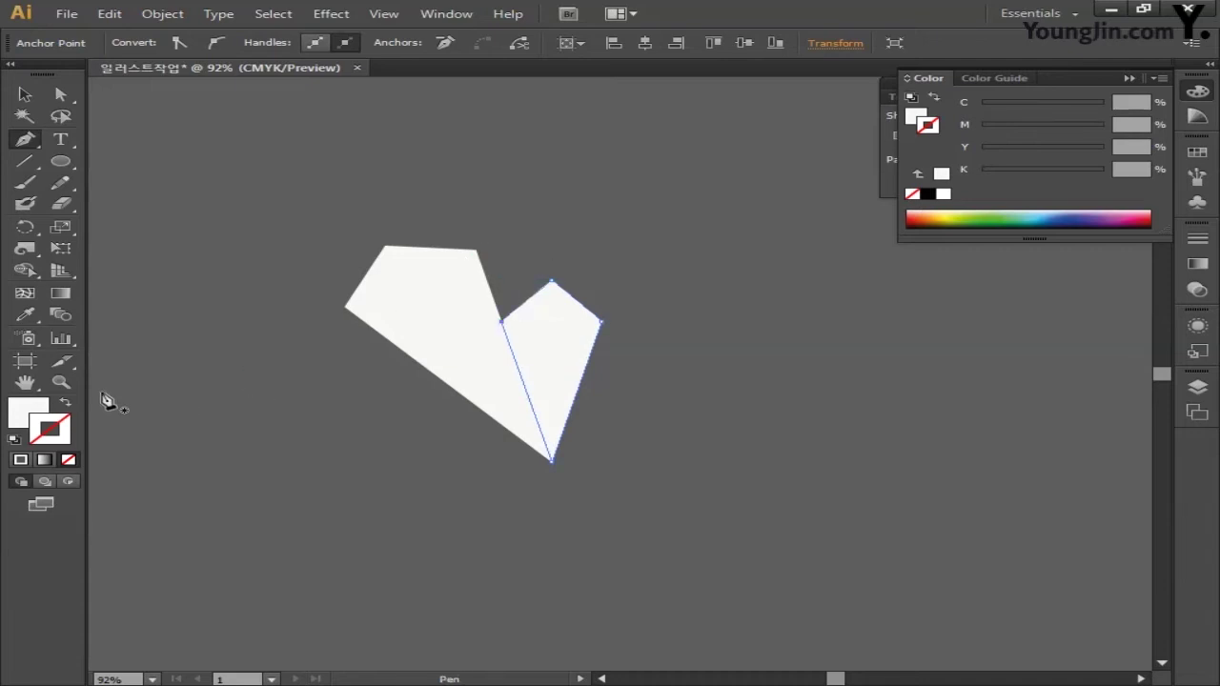
Fill the traced kite with blue C 80, M 45, Y 0, K 0 and keep it without a stroke
{"action": "double_click", "coordinate": [28, 414]}
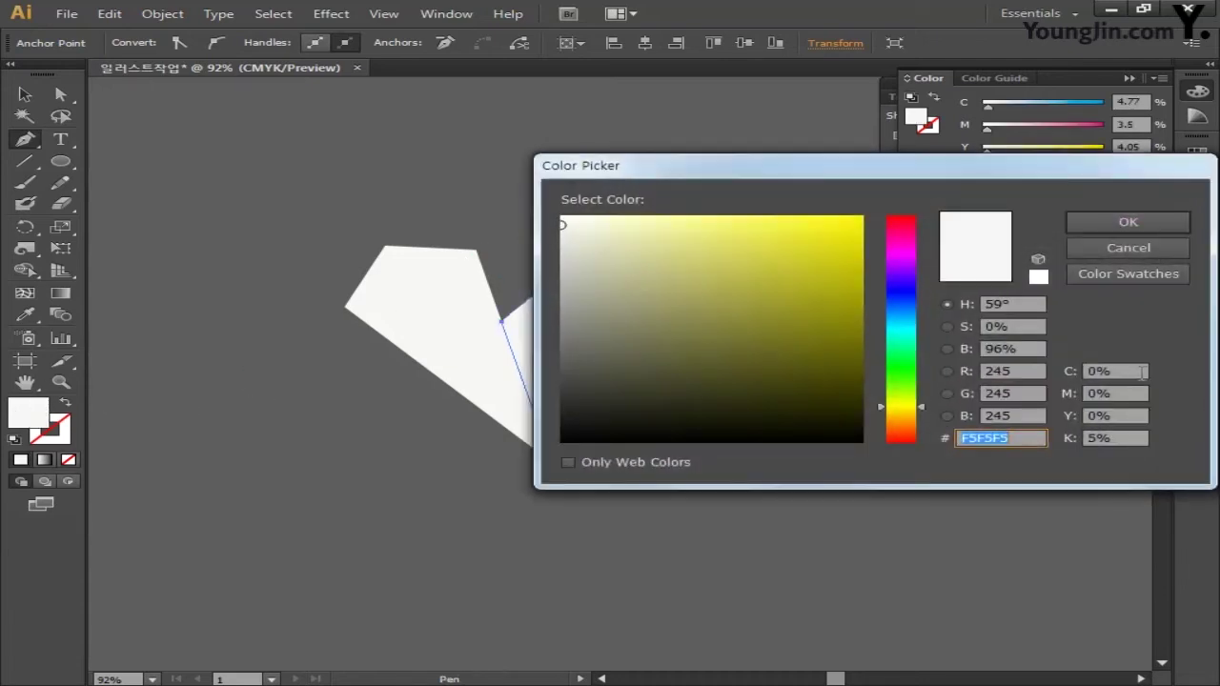
{"action": "left_click", "coordinate": [1139, 371]}
{"action": "type", "text": "80"}
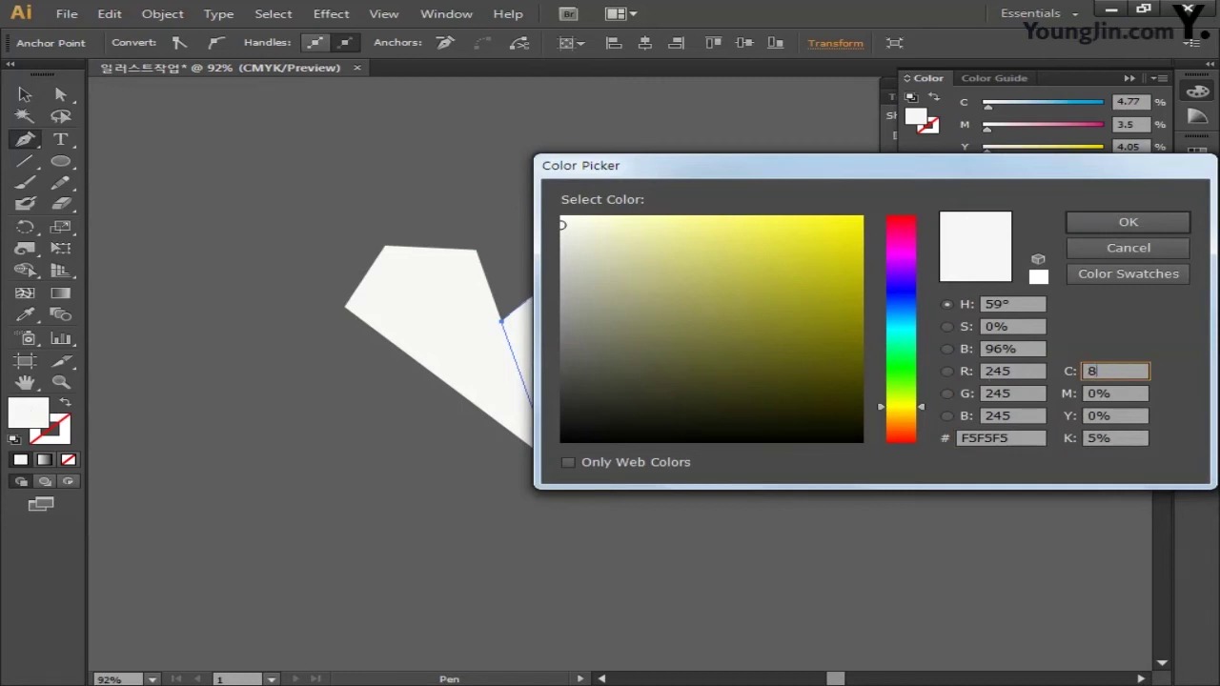
{"action": "key", "text": "Tab"}
{"action": "type", "text": "45"}
{"action": "key", "text": "Tab"}
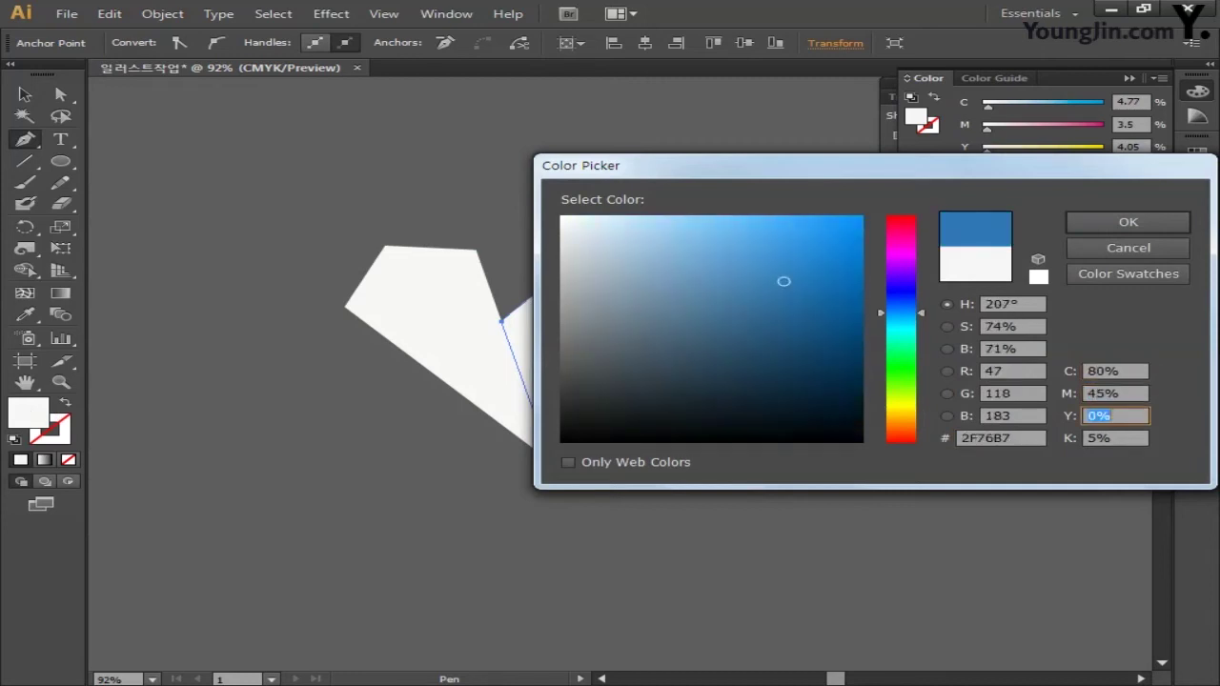
{"action": "key", "text": "Tab"}
{"action": "type", "text": "0"}
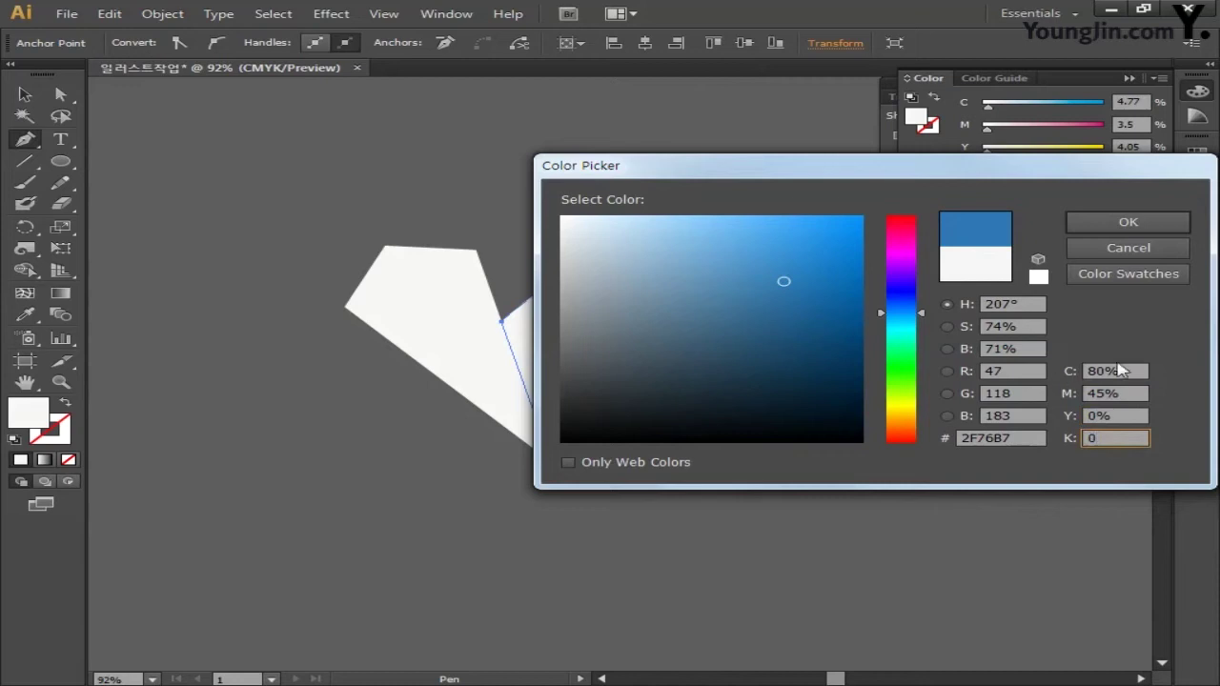
{"action": "left_click", "coordinate": [1129, 221]}
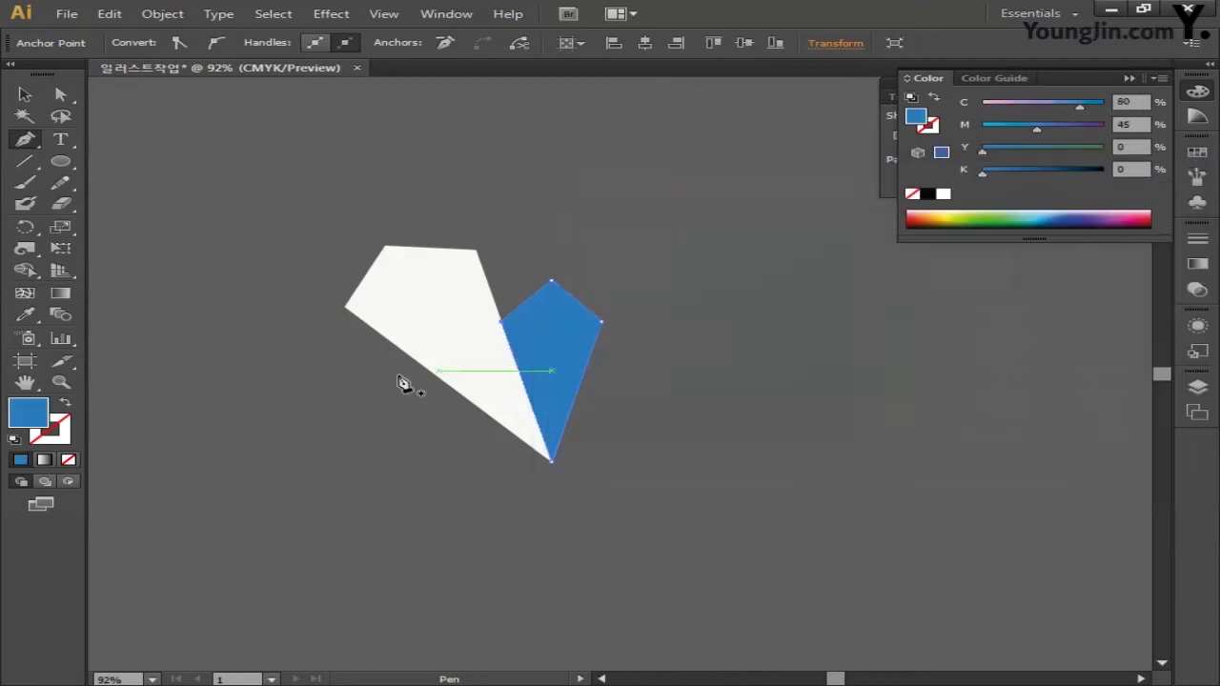
{"action": "left_click", "coordinate": [65, 435]}
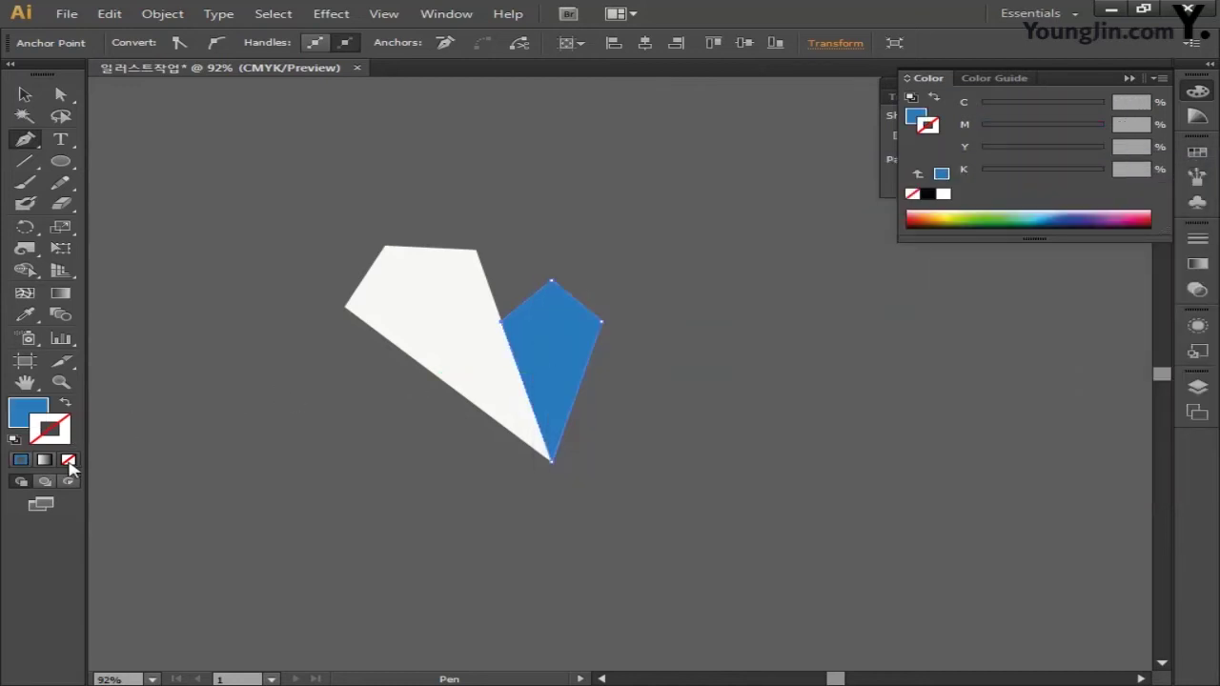
Create an inset copy of the blue kite with Offset Path, using an offset of -2 mm and the preview enabled
{"action": "left_click", "coordinate": [160, 13]}
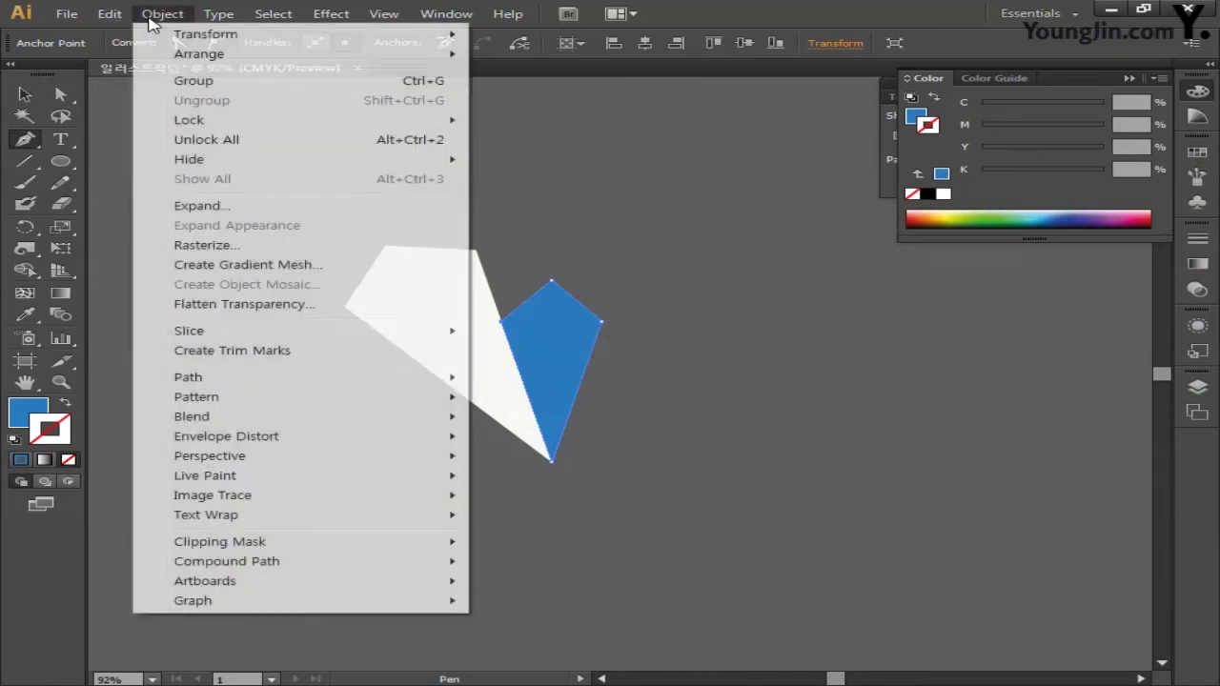
{"action": "mouse_move", "coordinate": [202, 381]}
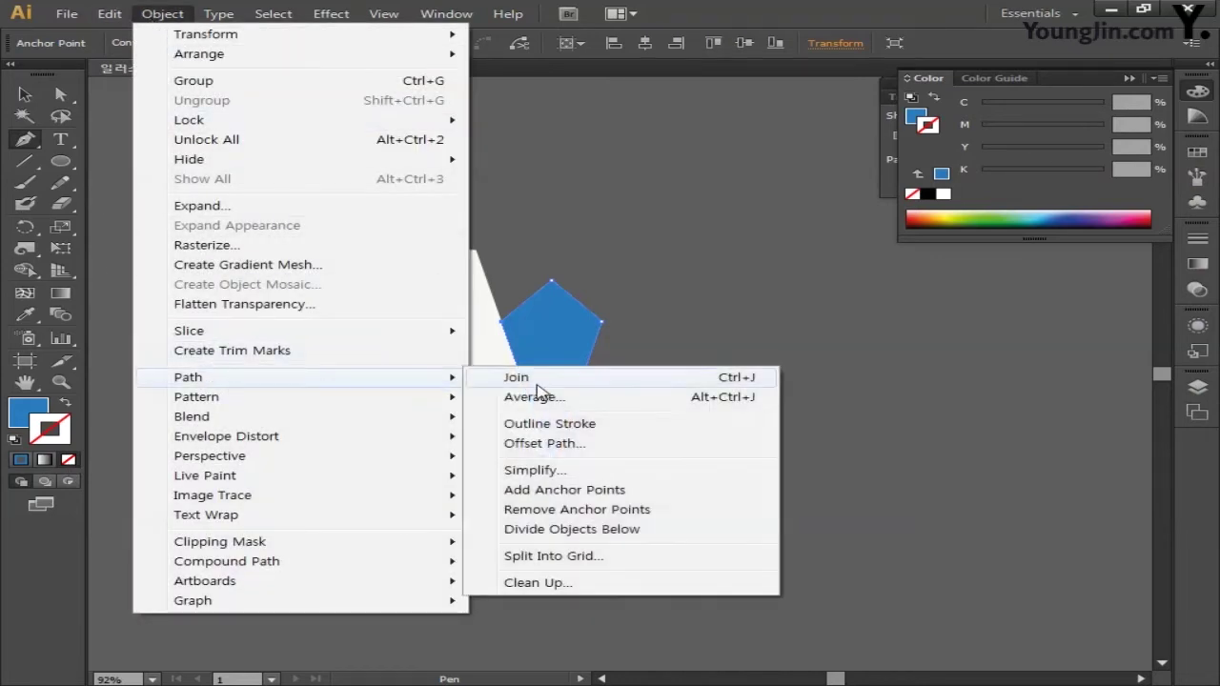
{"action": "left_click", "coordinate": [569, 443]}
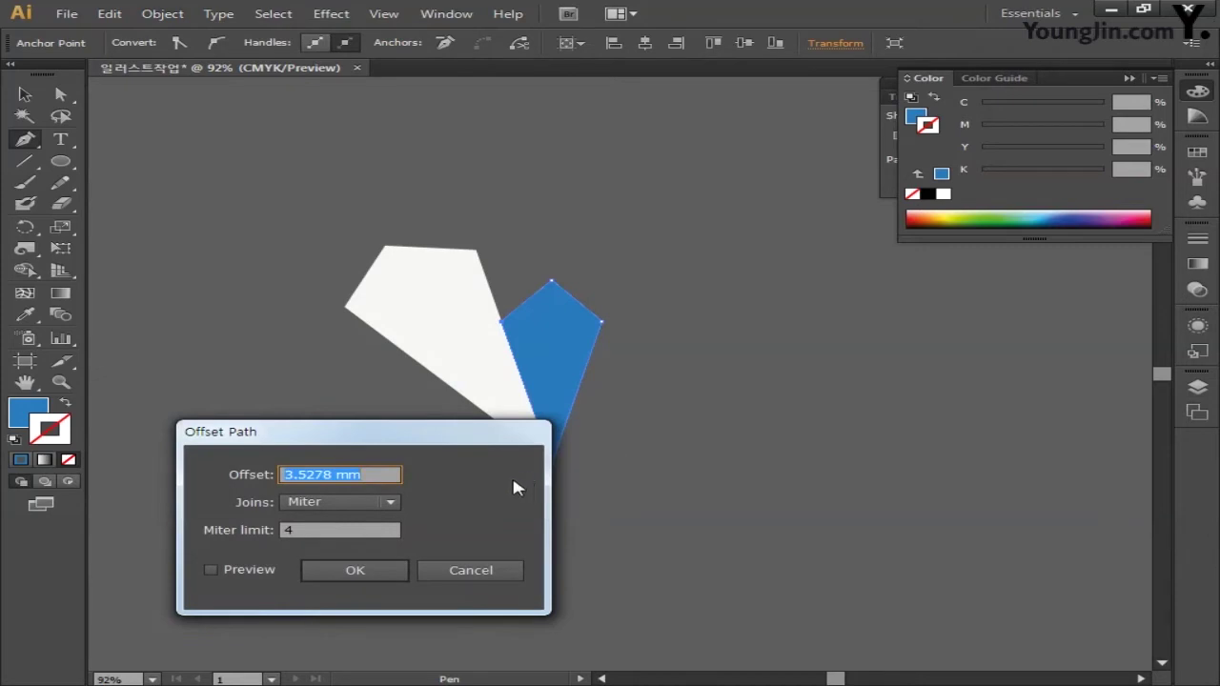
{"action": "left_click", "coordinate": [210, 569]}
{"action": "left_click_drag", "start_coordinate": [360, 474], "coordinate": [213, 486]}
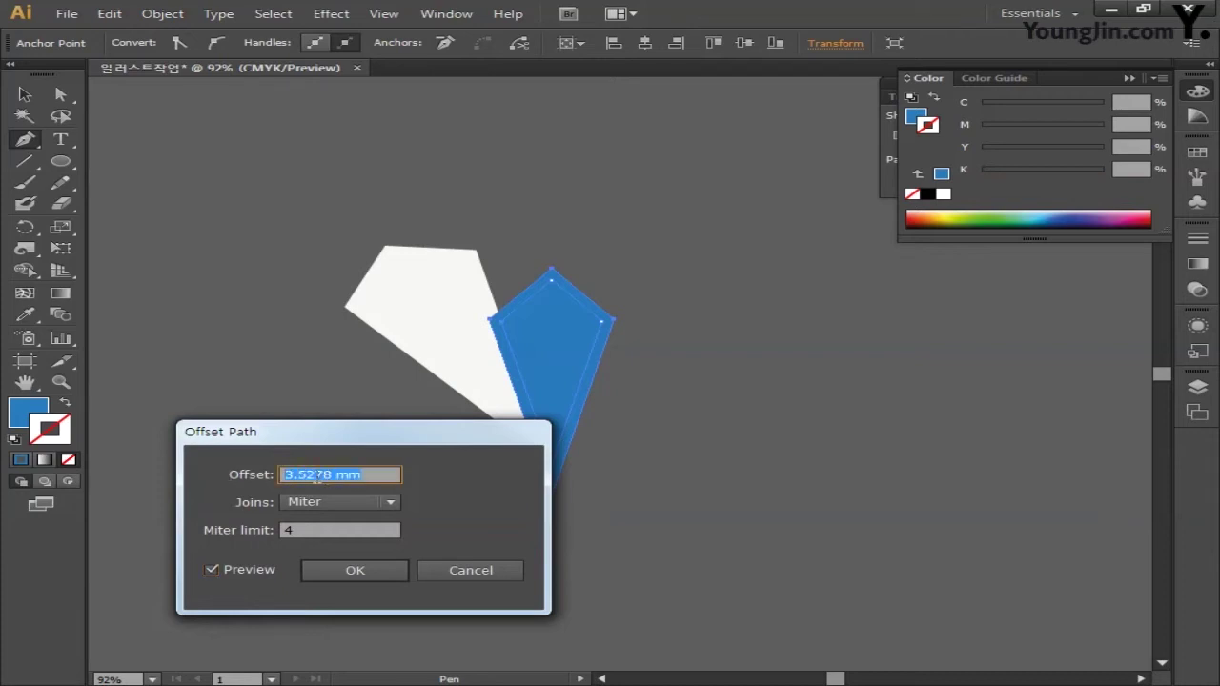
{"action": "type", "text": "1"}
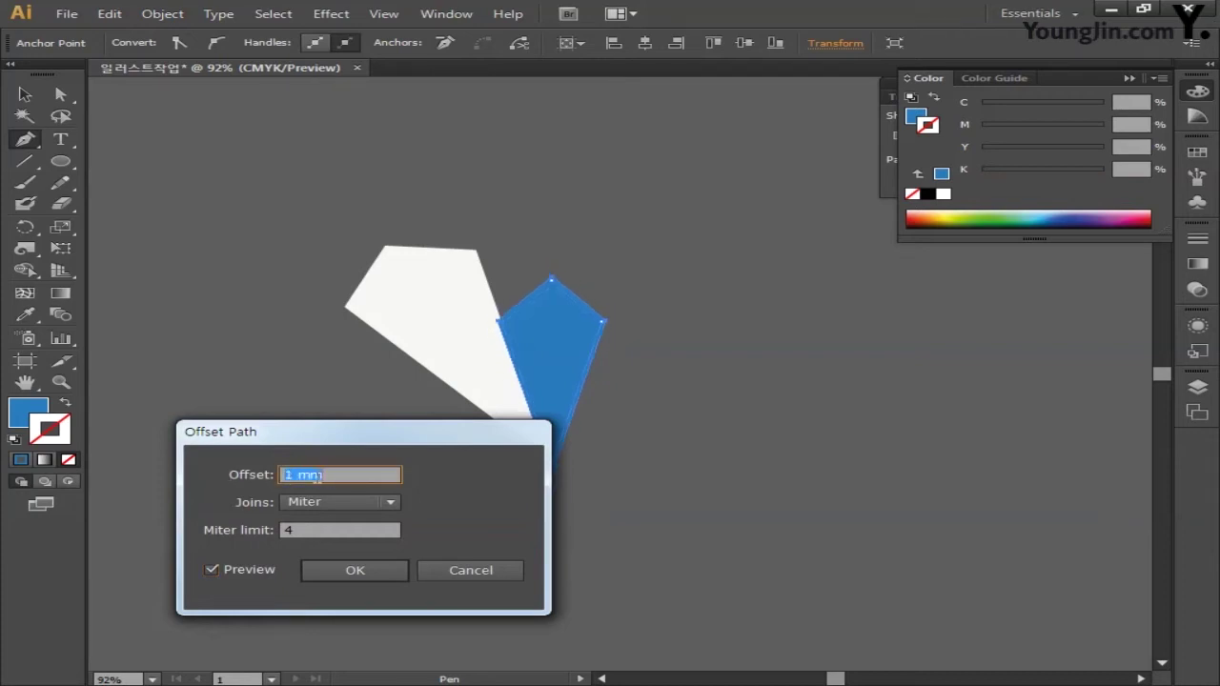
{"action": "key", "text": "Down"}
{"action": "key", "text": "Down"}
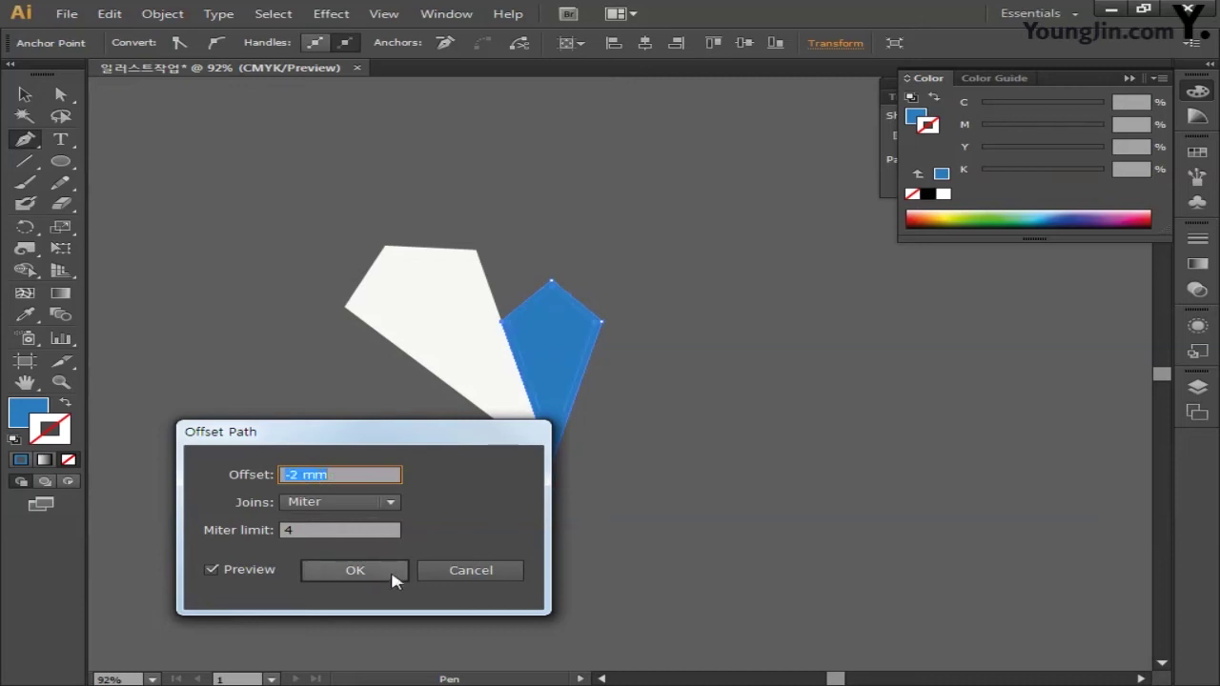
{"action": "left_click", "coordinate": [355, 569]}
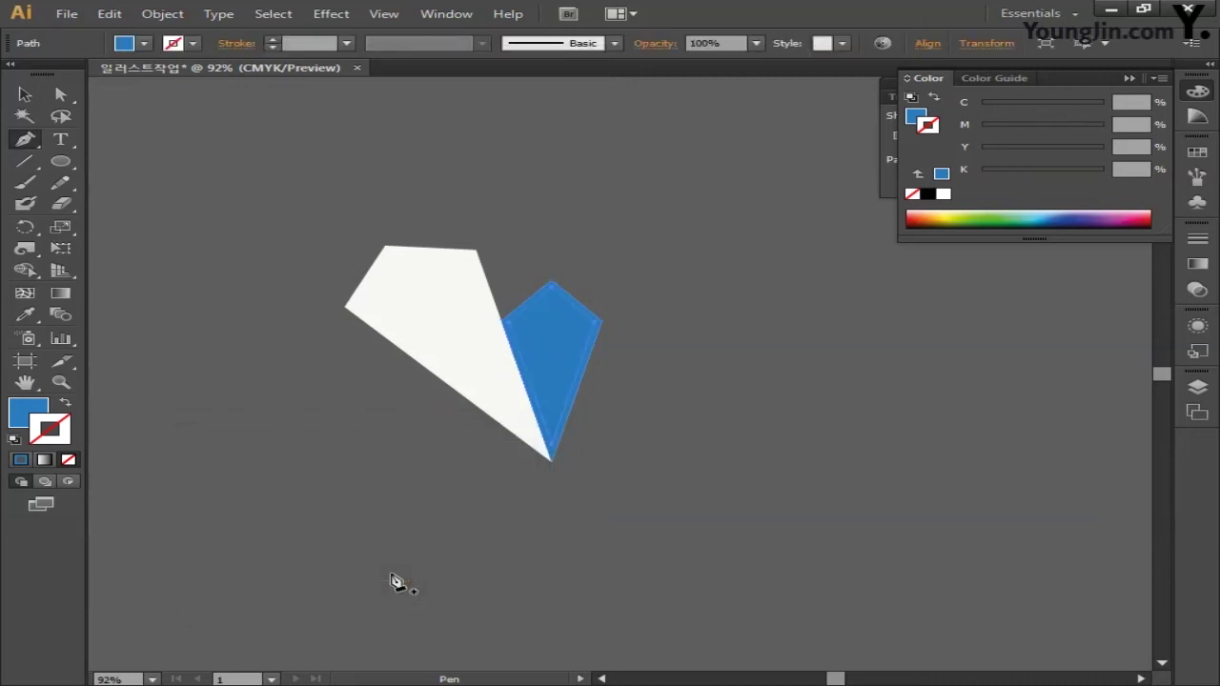
Delete the original outer blue kite and select the smaller inset blue kite
{"action": "left_click", "coordinate": [25, 94]}
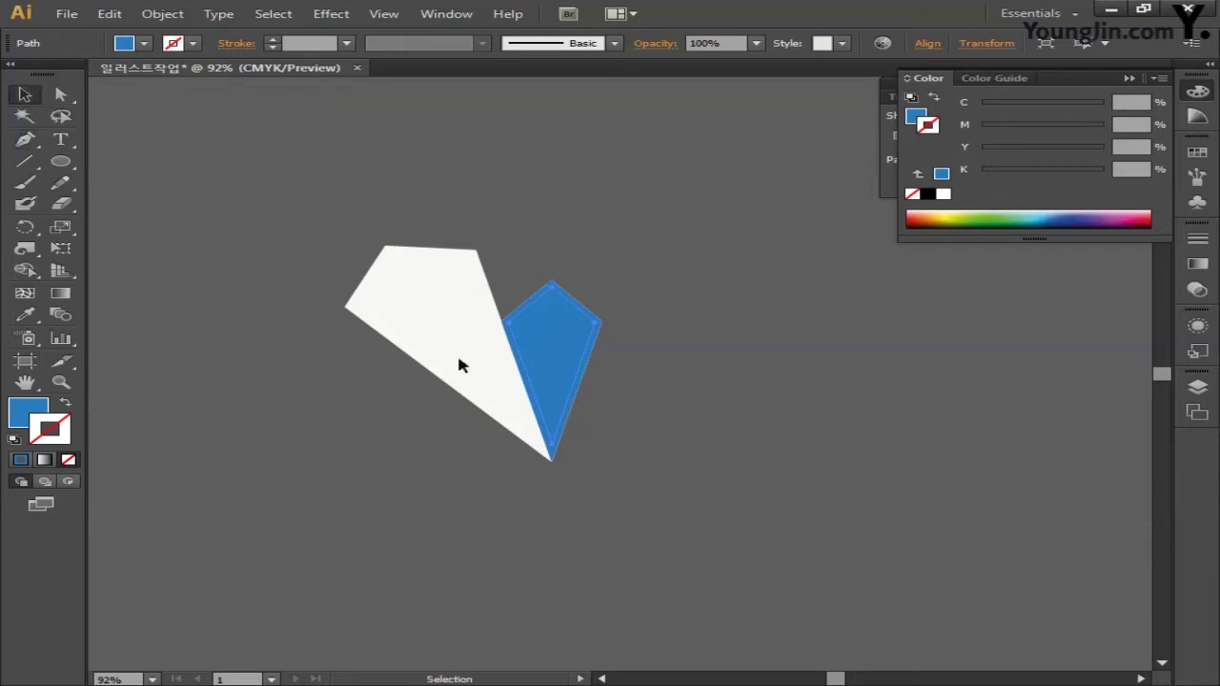
{"action": "left_click", "coordinate": [508, 341]}
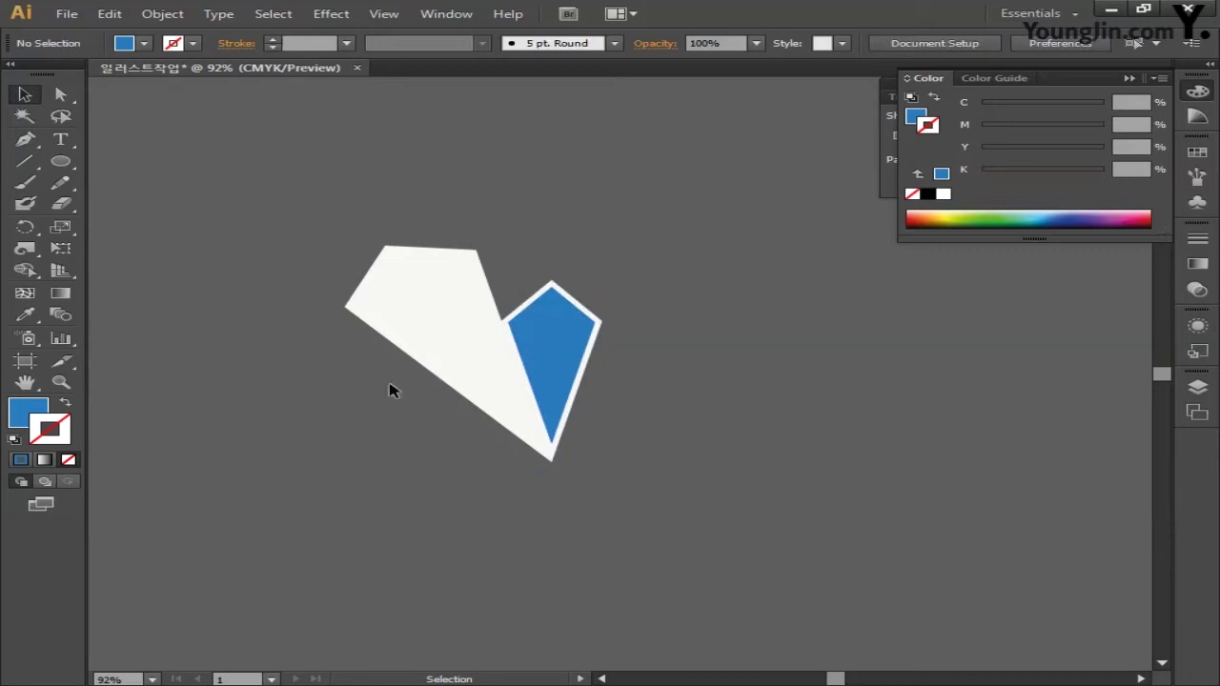
{"action": "left_click", "coordinate": [548, 356]}
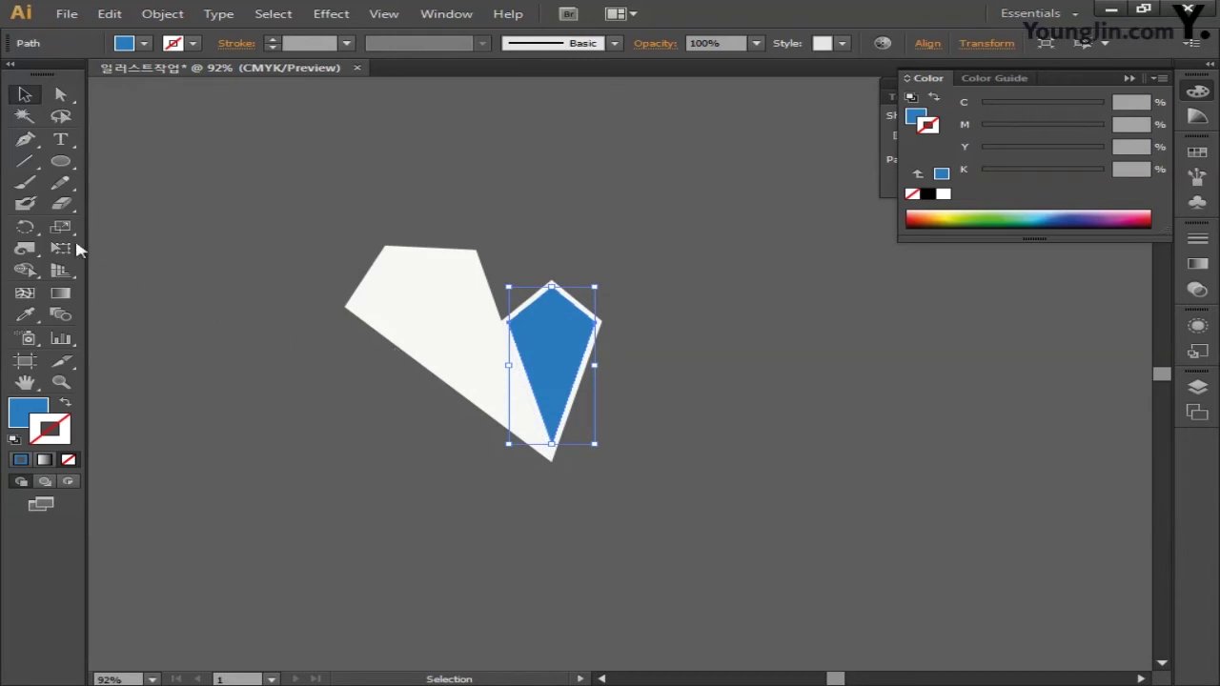
Rotate the inset blue kite 30° about the bottom tip of the white shape using the Rotate tool
{"action": "left_click", "coordinate": [24, 227]}
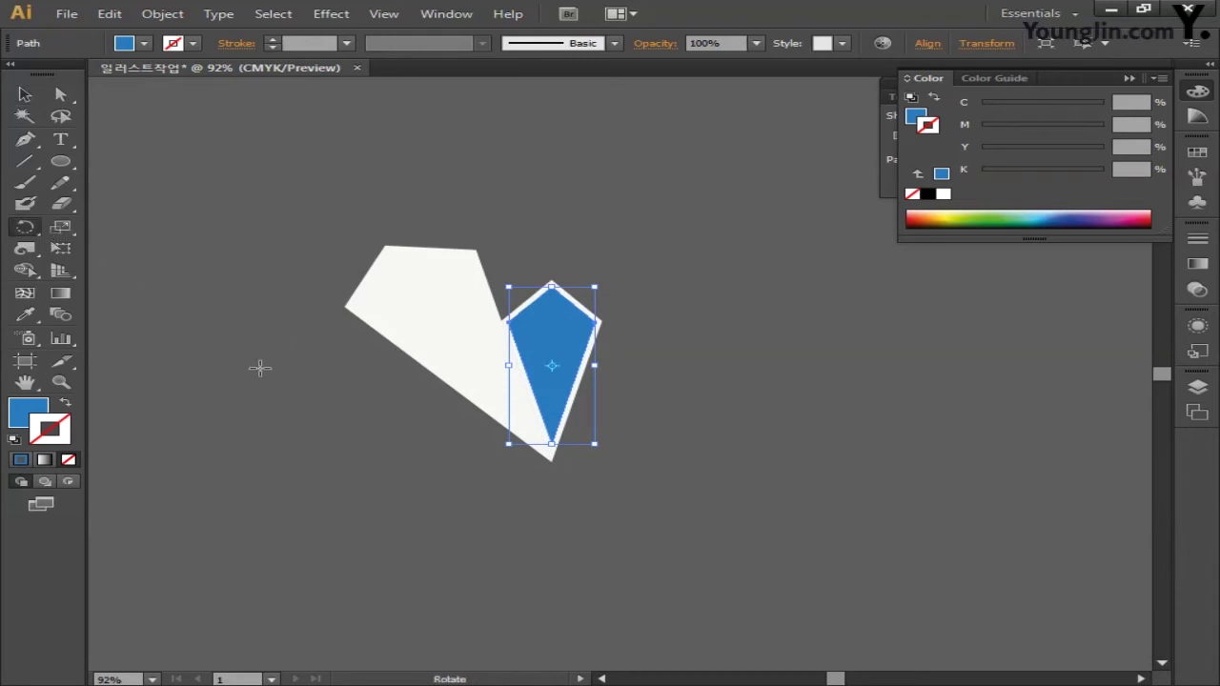
{"action": "left_click", "coordinate": [553, 463], "text": "alt"}
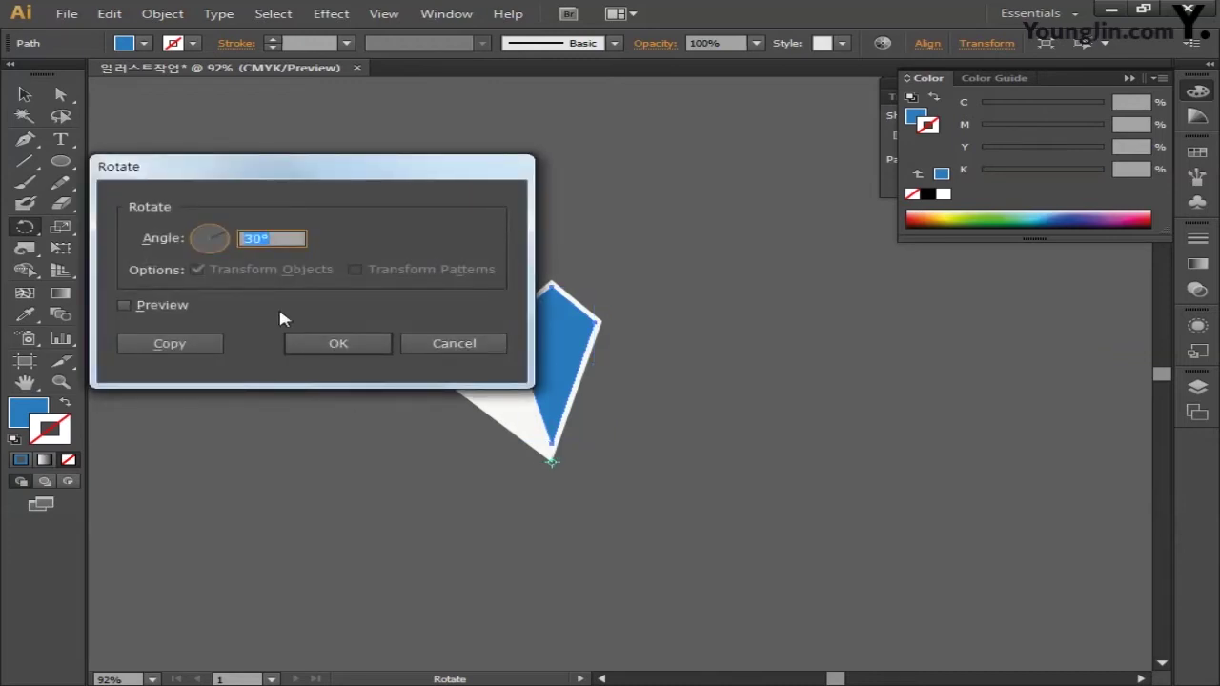
{"action": "type", "text": "3"}
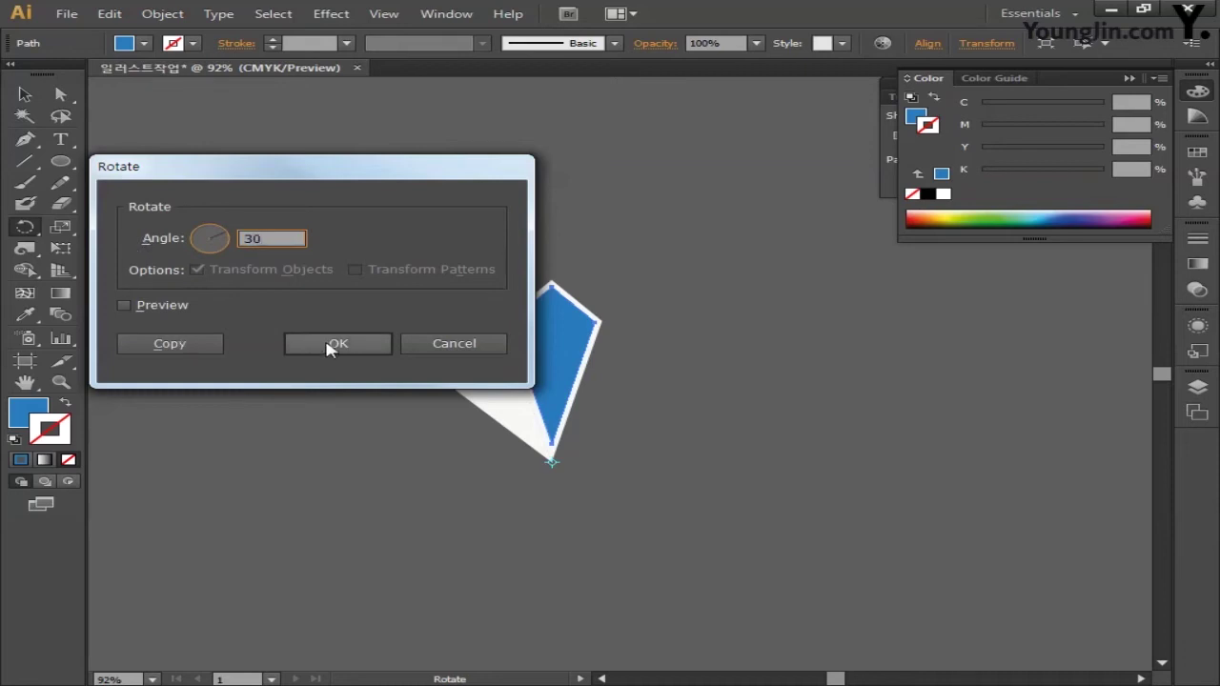
{"action": "left_click", "coordinate": [336, 344]}
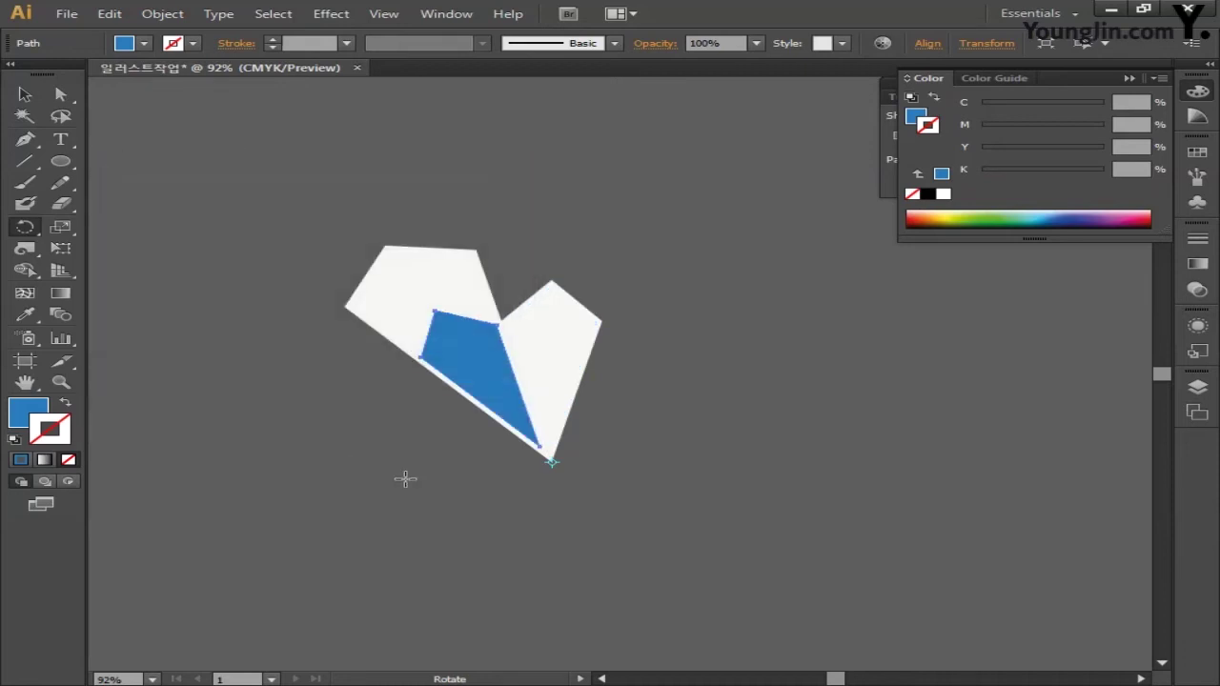
Trace the right half of the smaller white kite with the Pen tool as a closed triangle through its corner anchors
{"action": "left_click", "coordinate": [25, 139]}
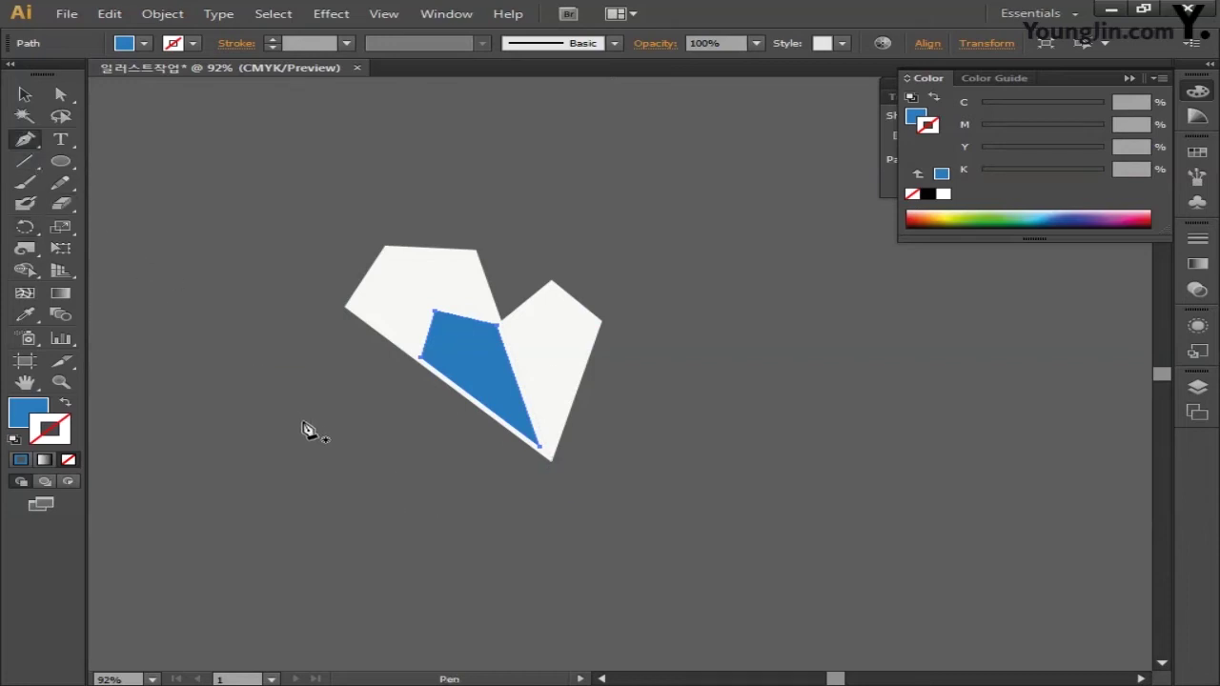
{"action": "left_click", "coordinate": [552, 460]}
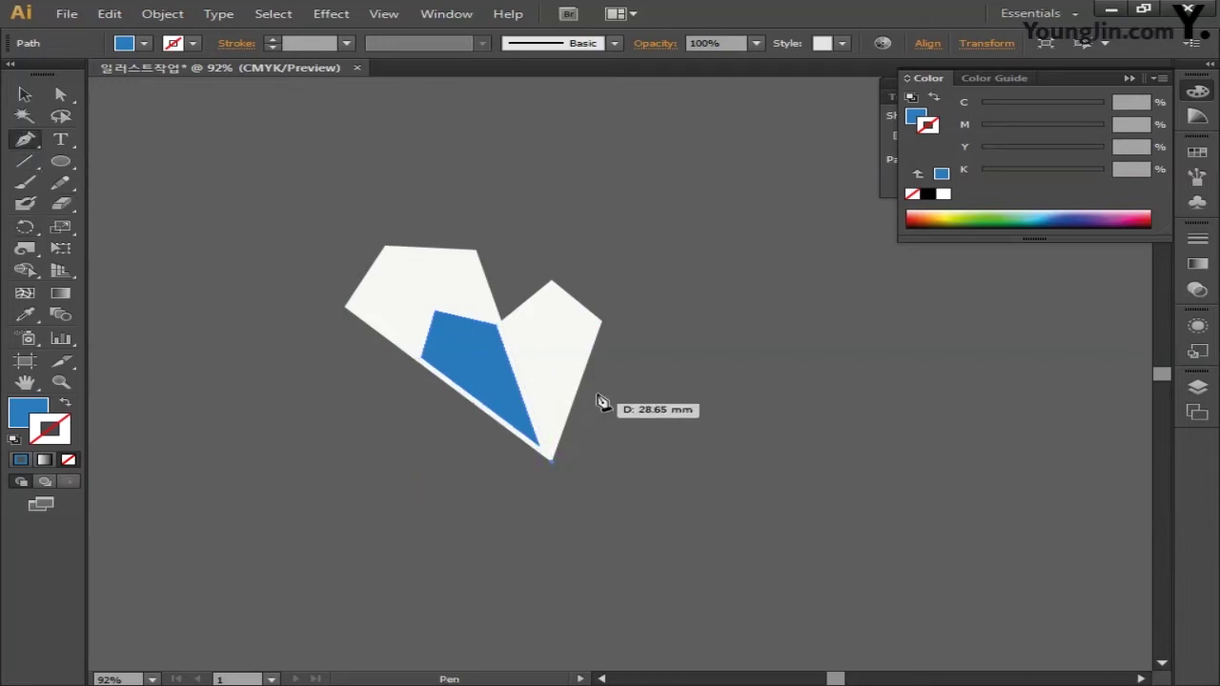
{"action": "left_click", "coordinate": [600, 322]}
{"action": "left_click", "coordinate": [552, 282]}
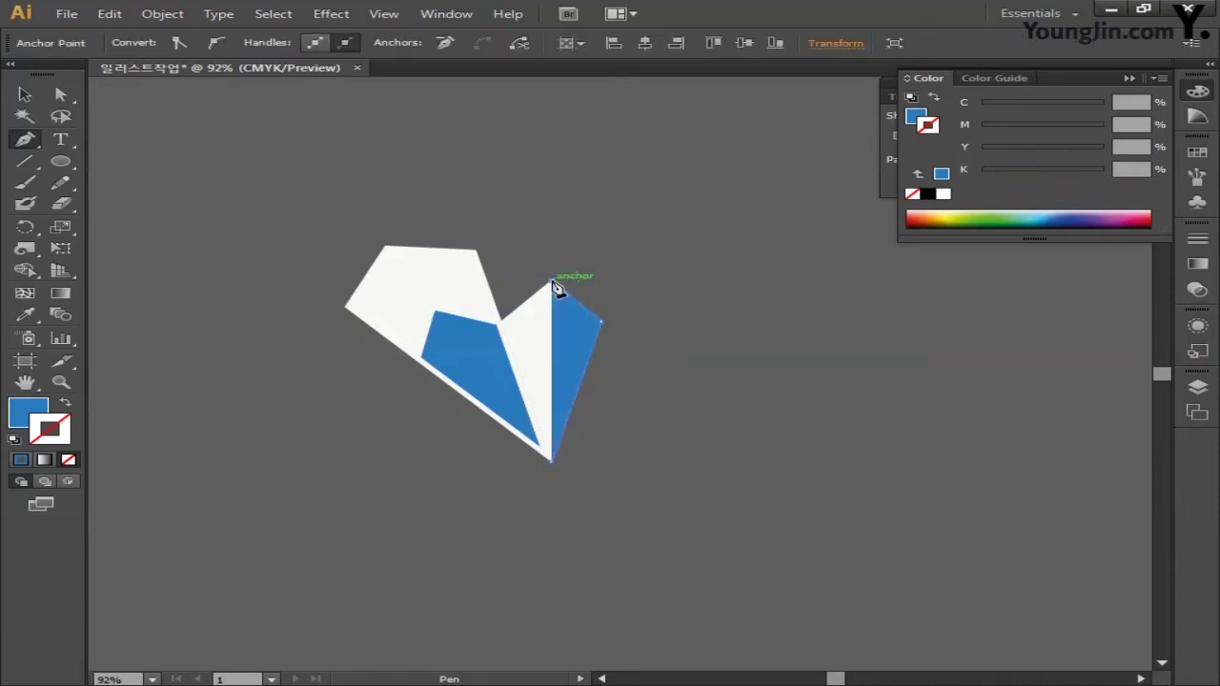
{"action": "left_click", "coordinate": [553, 463]}
Fill the traced triangle with light blue C 50, M 11, Y 0, K 0
{"action": "double_click", "coordinate": [28, 412]}
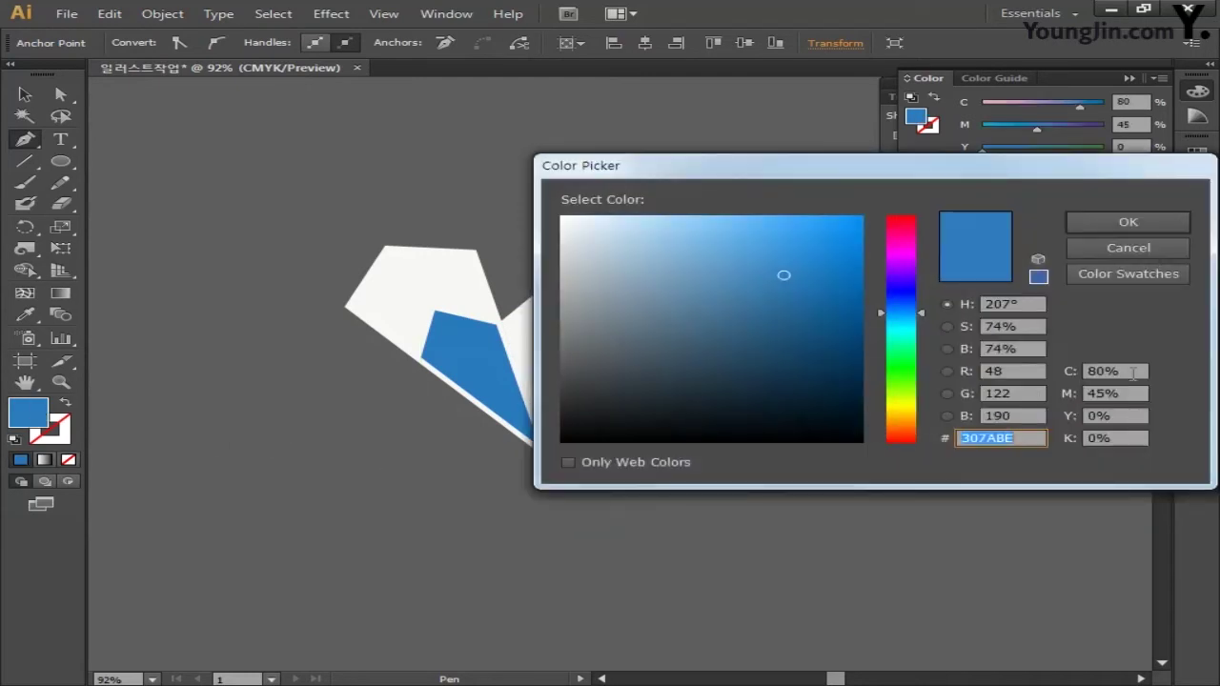
{"action": "left_click", "coordinate": [1133, 371]}
{"action": "type", "text": "50"}
{"action": "key", "text": "Tab"}
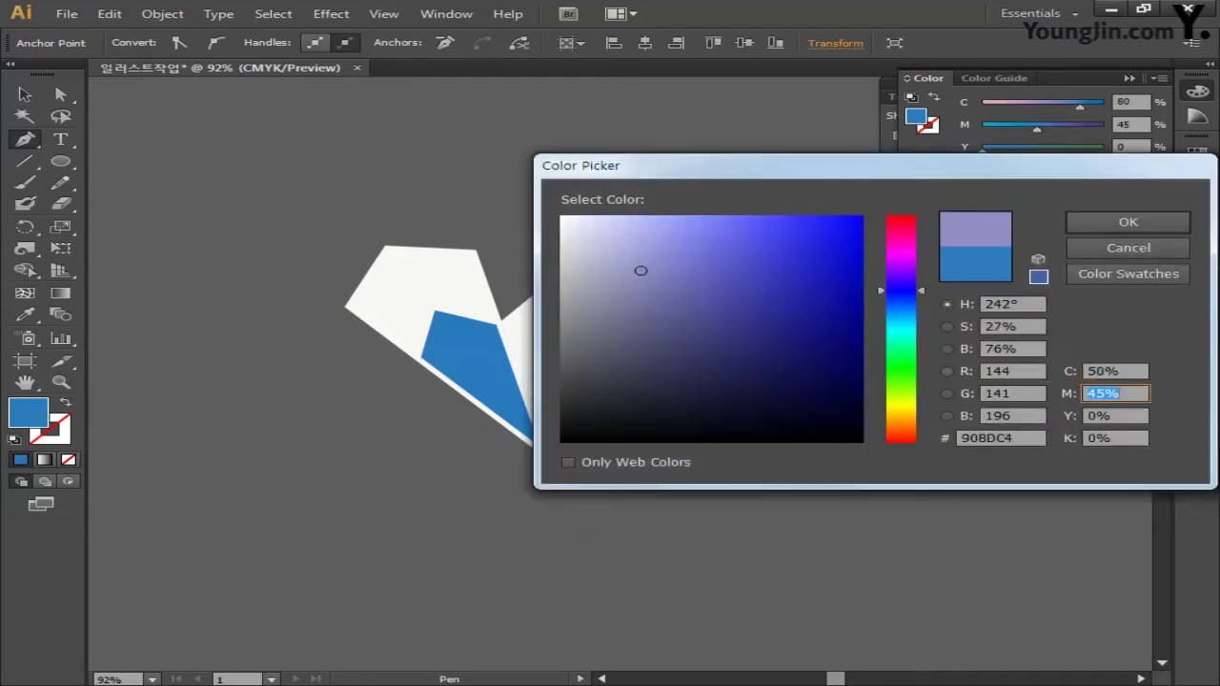
{"action": "type", "text": "11"}
{"action": "key", "text": "Tab"}
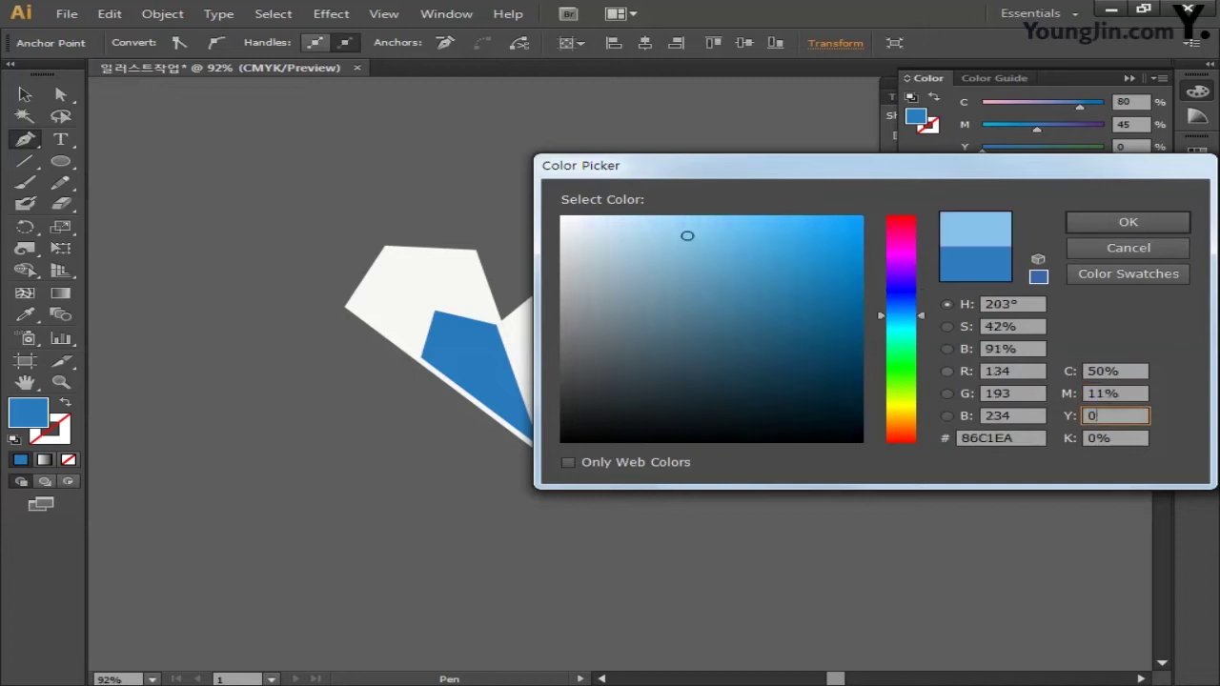
{"action": "key", "text": "Tab"}
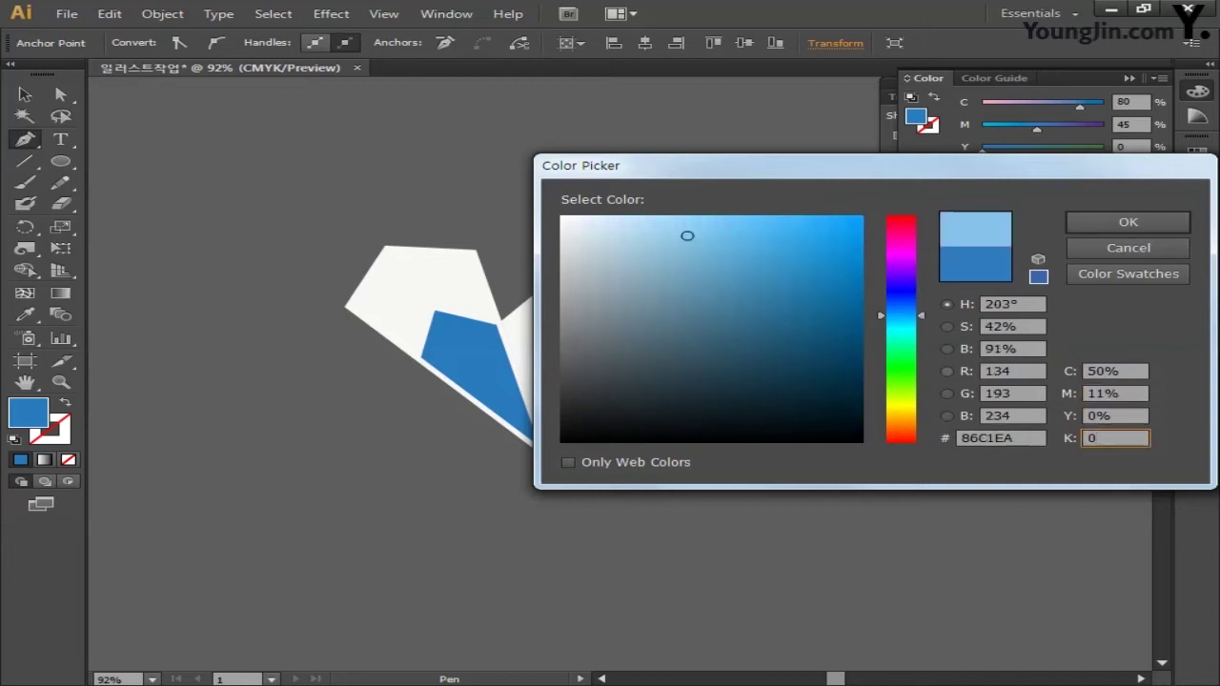
{"action": "left_click", "coordinate": [1103, 221]}
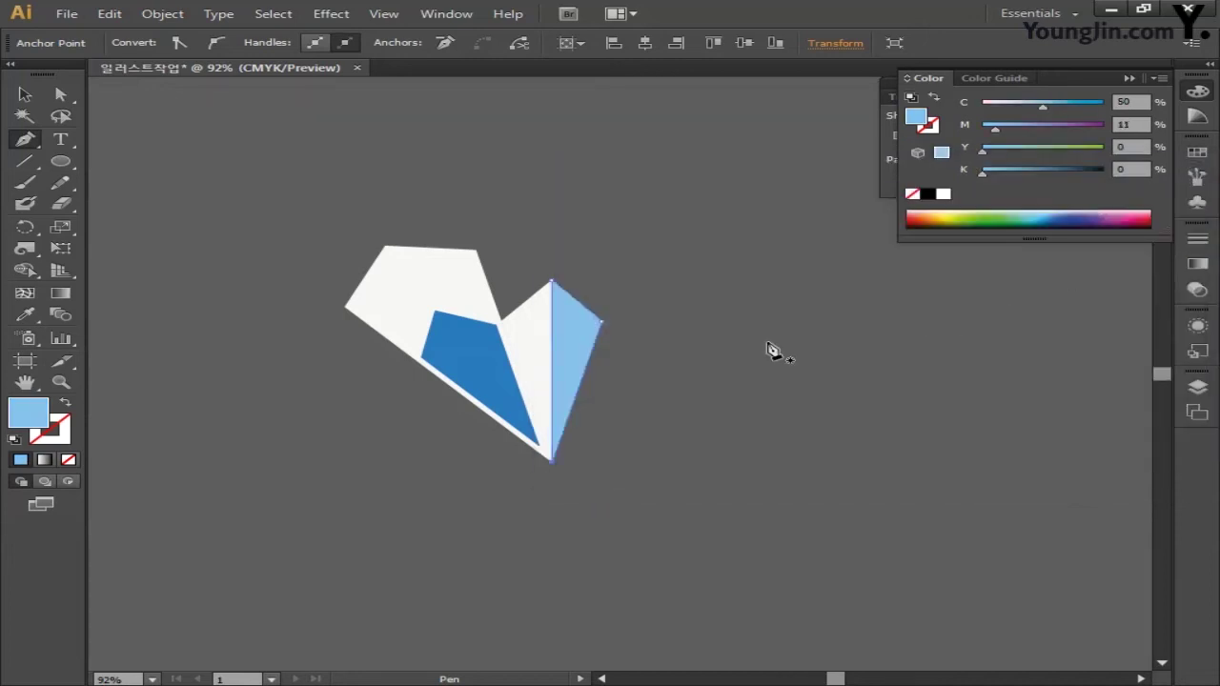
Inset the light blue triangle with Offset Path at -2 mm with the preview enabled, and delete the original outer triangle
{"action": "left_click", "coordinate": [163, 14]}
{"action": "mouse_move", "coordinate": [229, 378]}
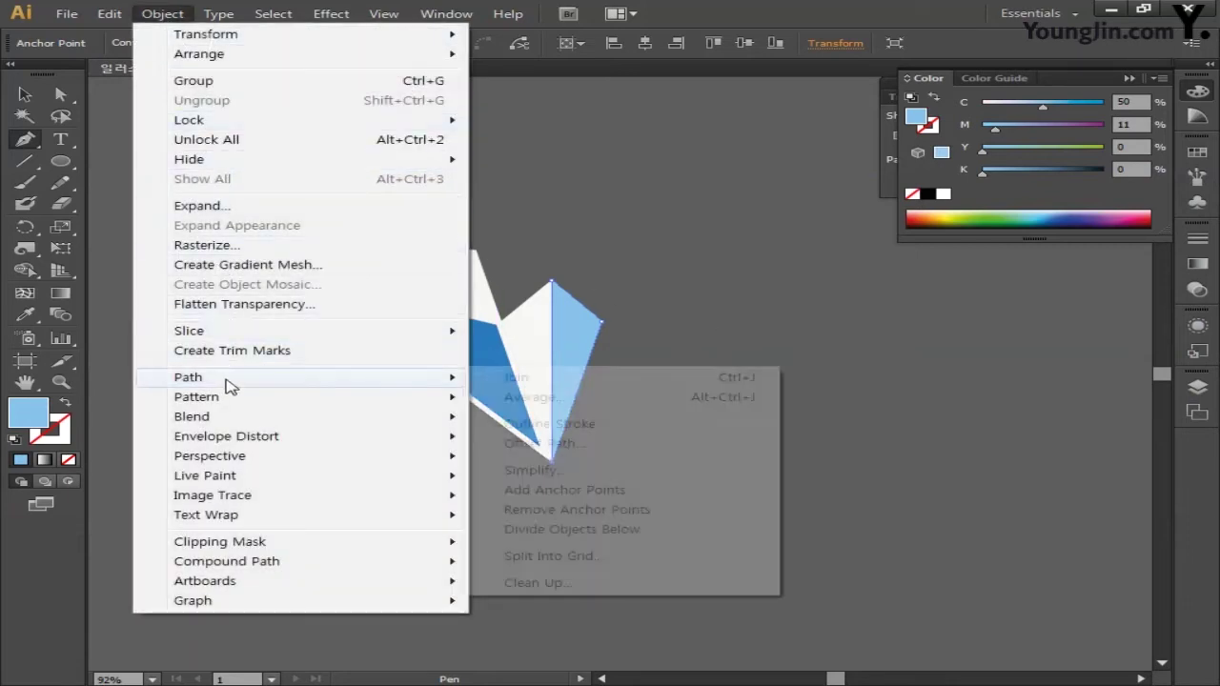
{"action": "left_click", "coordinate": [549, 443]}
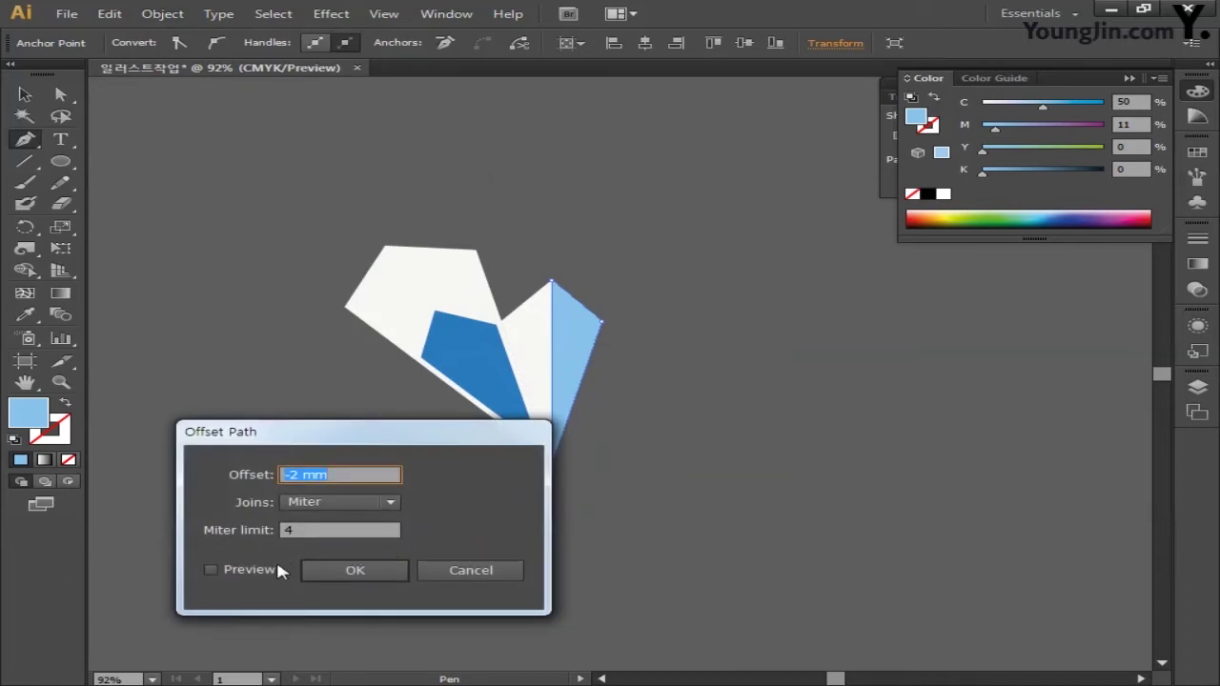
{"action": "left_click", "coordinate": [246, 579]}
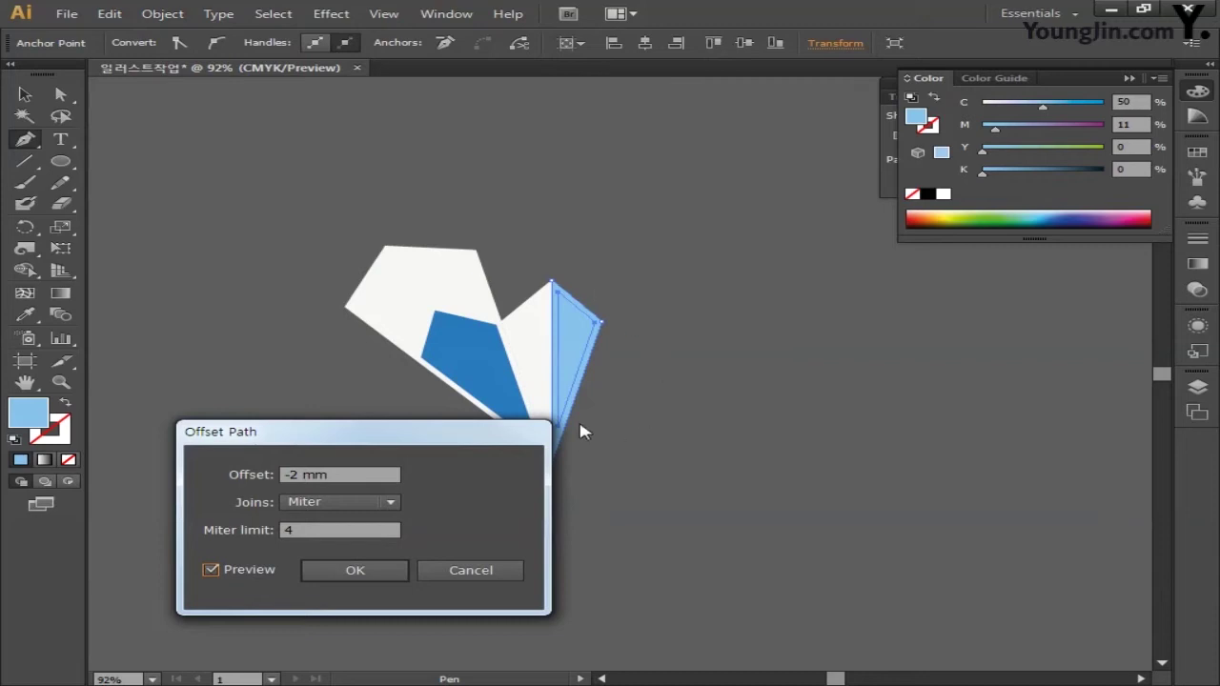
{"action": "left_click", "coordinate": [355, 570]}
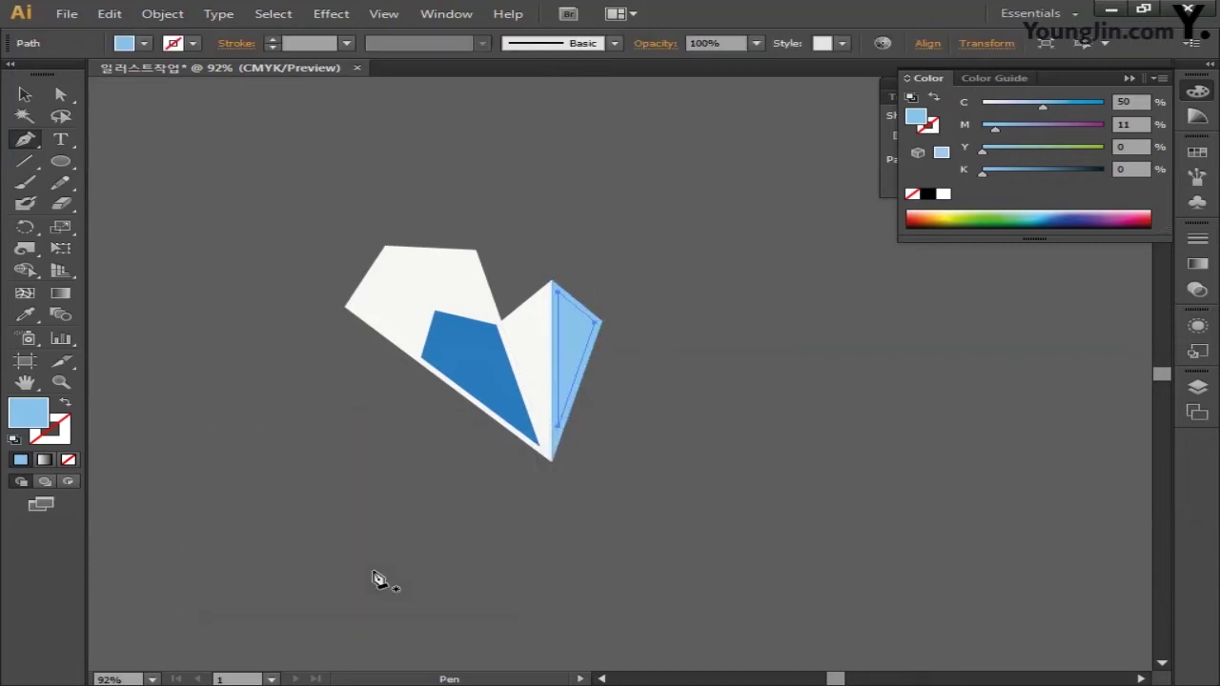
{"action": "left_click", "coordinate": [32, 101]}
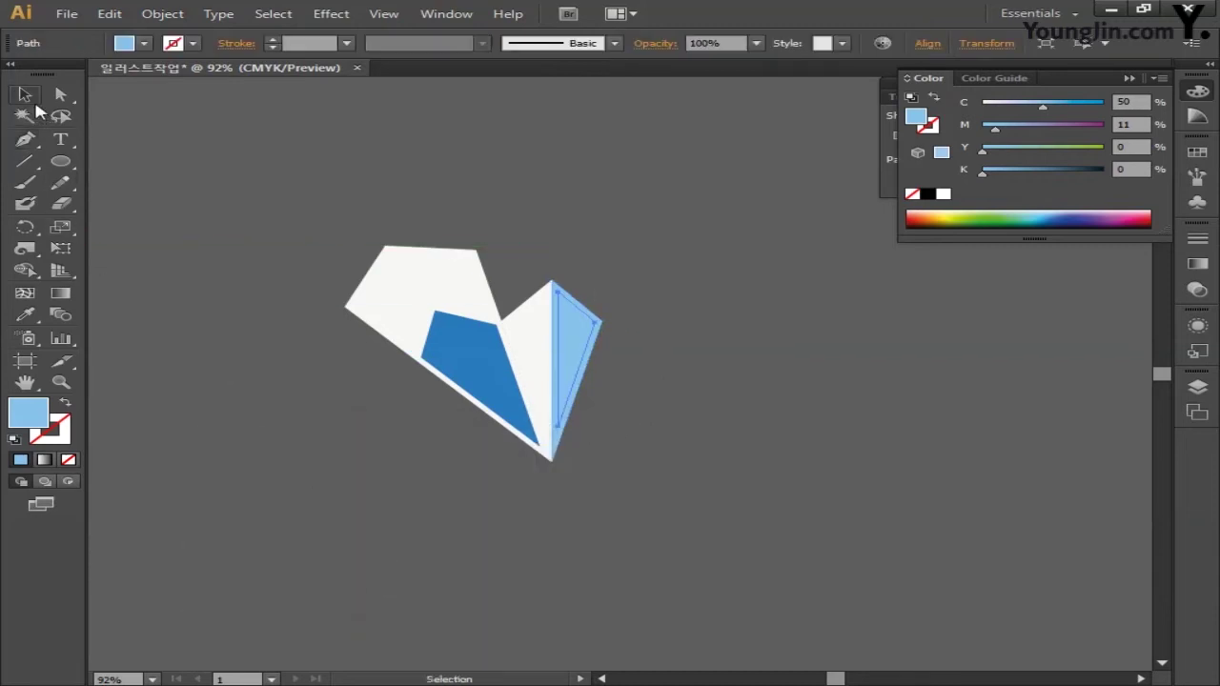
{"action": "left_click", "coordinate": [554, 328]}
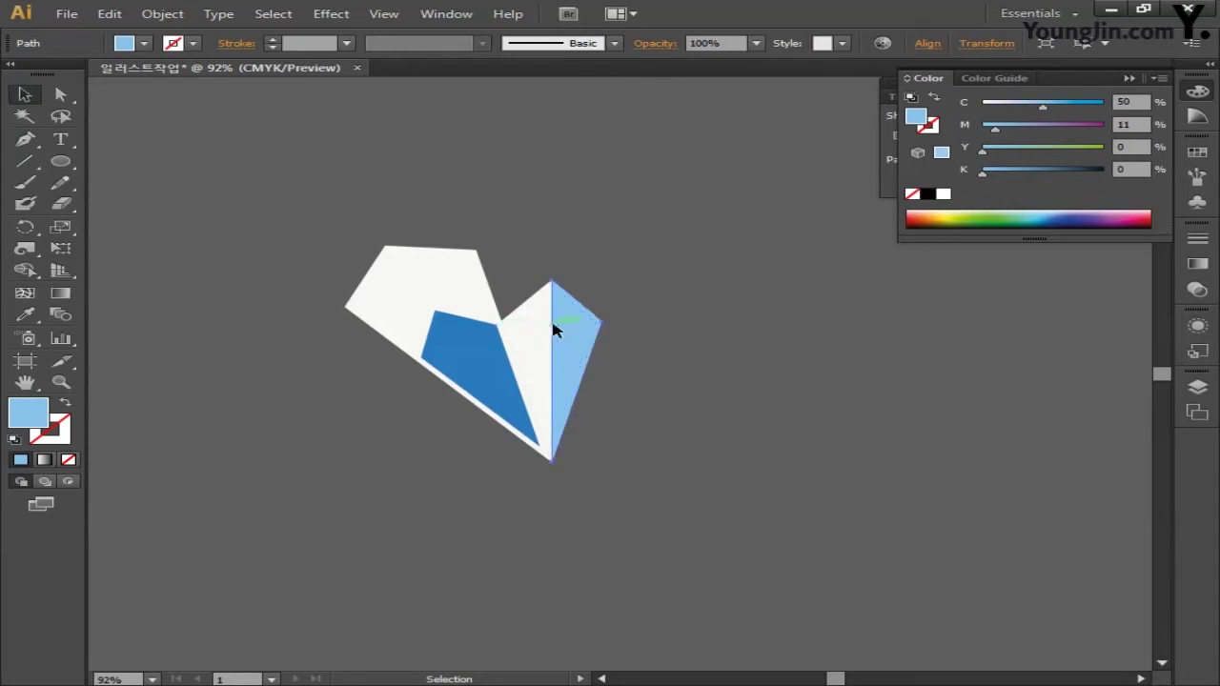
{"action": "left_click", "coordinate": [334, 543]}
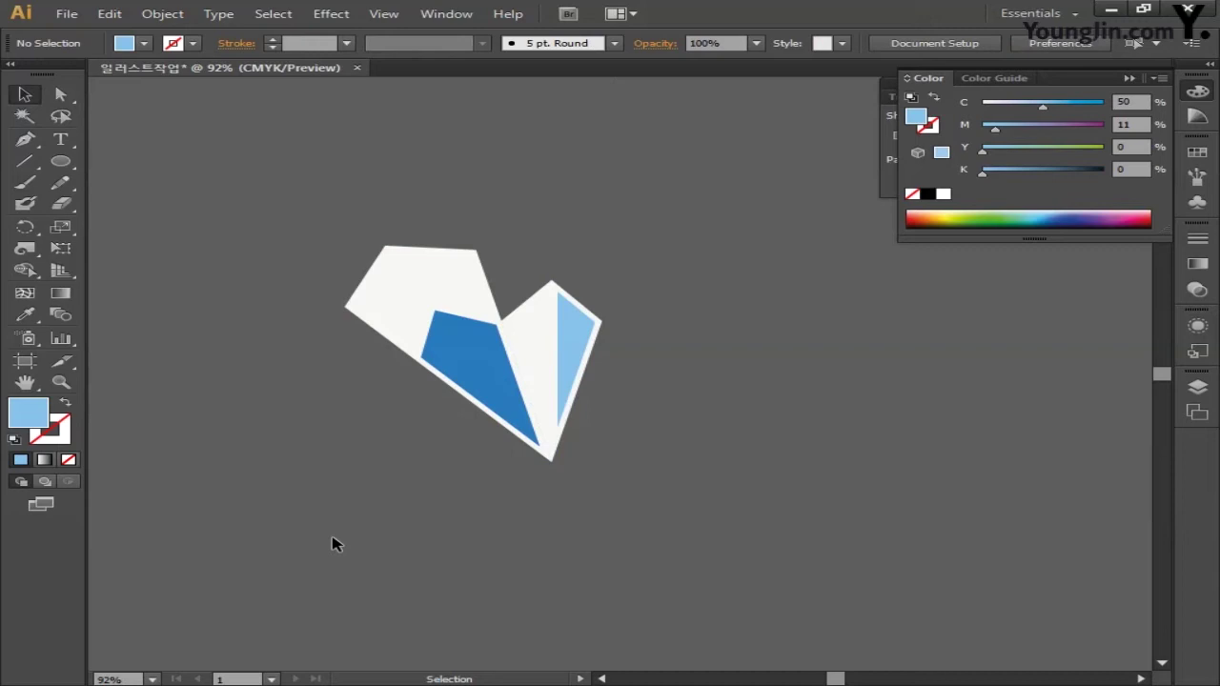
Trace a closed light blue triangle along the left half of the larger white face, from its upper-left corner anchor to the bottom tip
{"action": "left_click", "coordinate": [25, 139]}
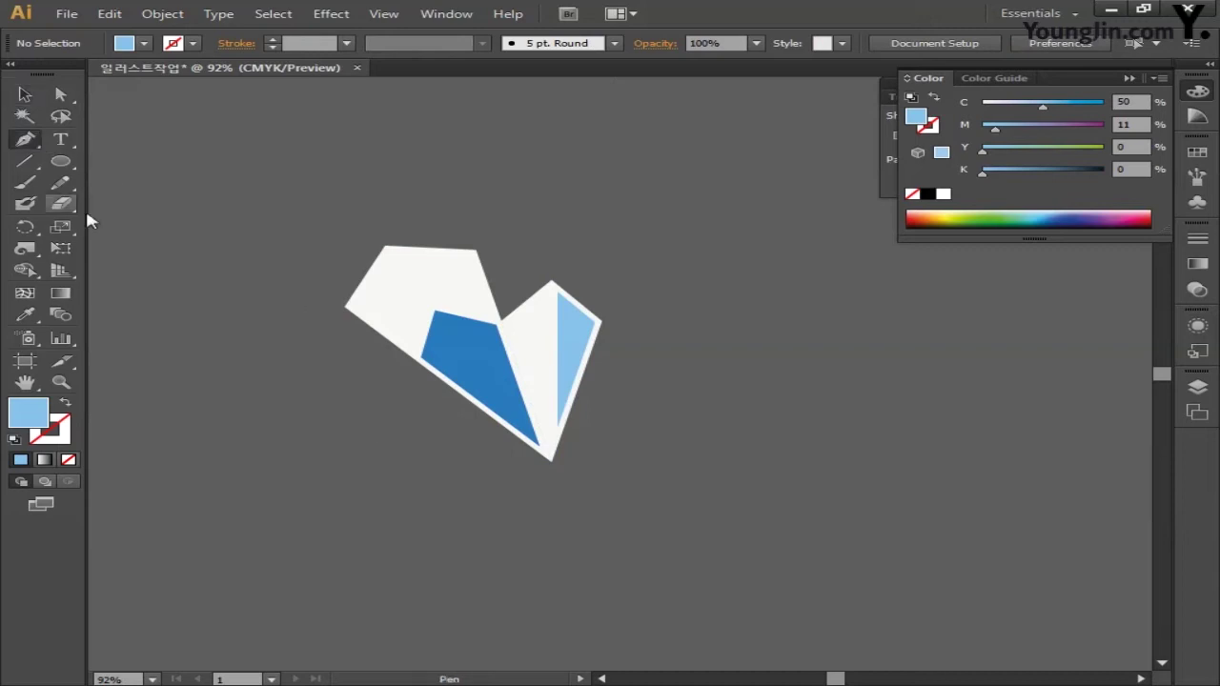
{"action": "left_click", "coordinate": [386, 249]}
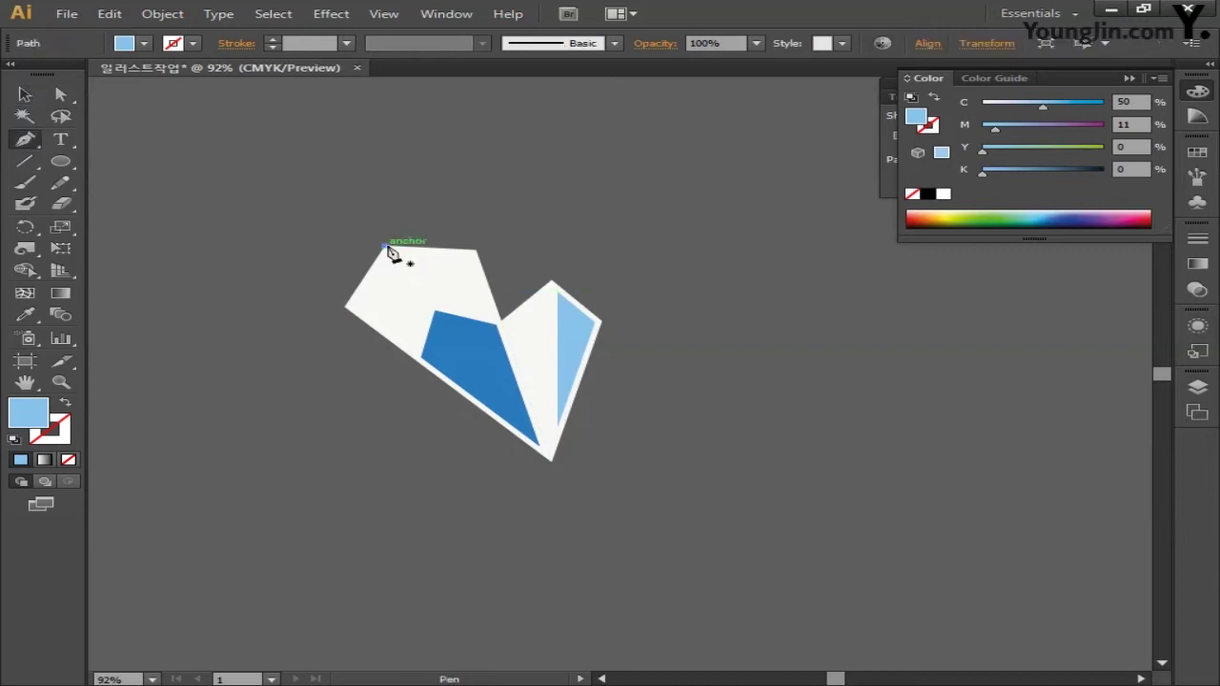
{"action": "left_click", "coordinate": [553, 465]}
{"action": "left_click", "coordinate": [345, 307]}
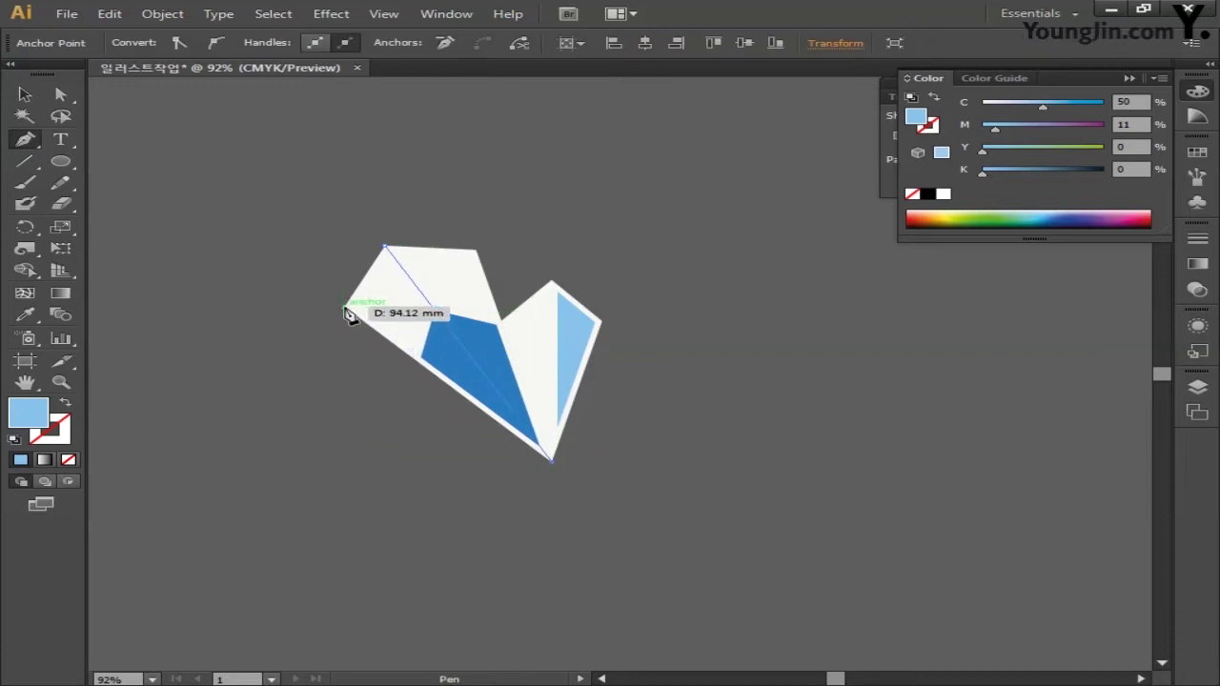
{"action": "left_click", "coordinate": [386, 248]}
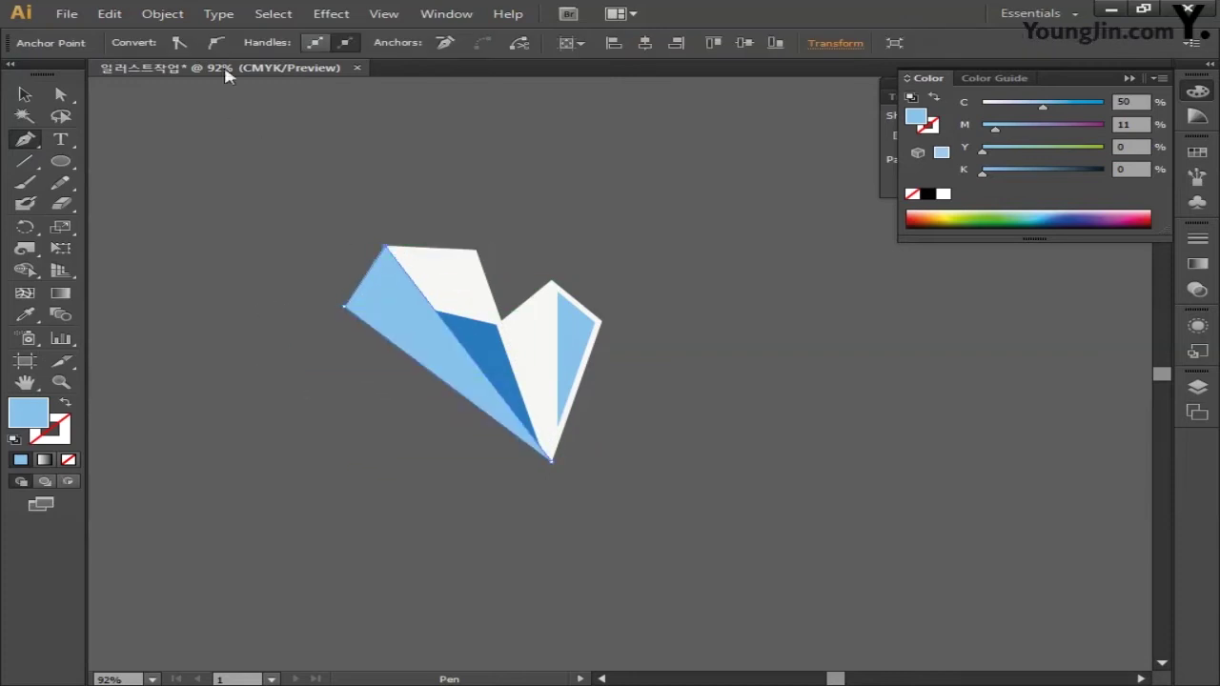
Inset the left light blue triangle with Offset Path at -2 mm and delete the original outer triangle
{"action": "left_click", "coordinate": [162, 14]}
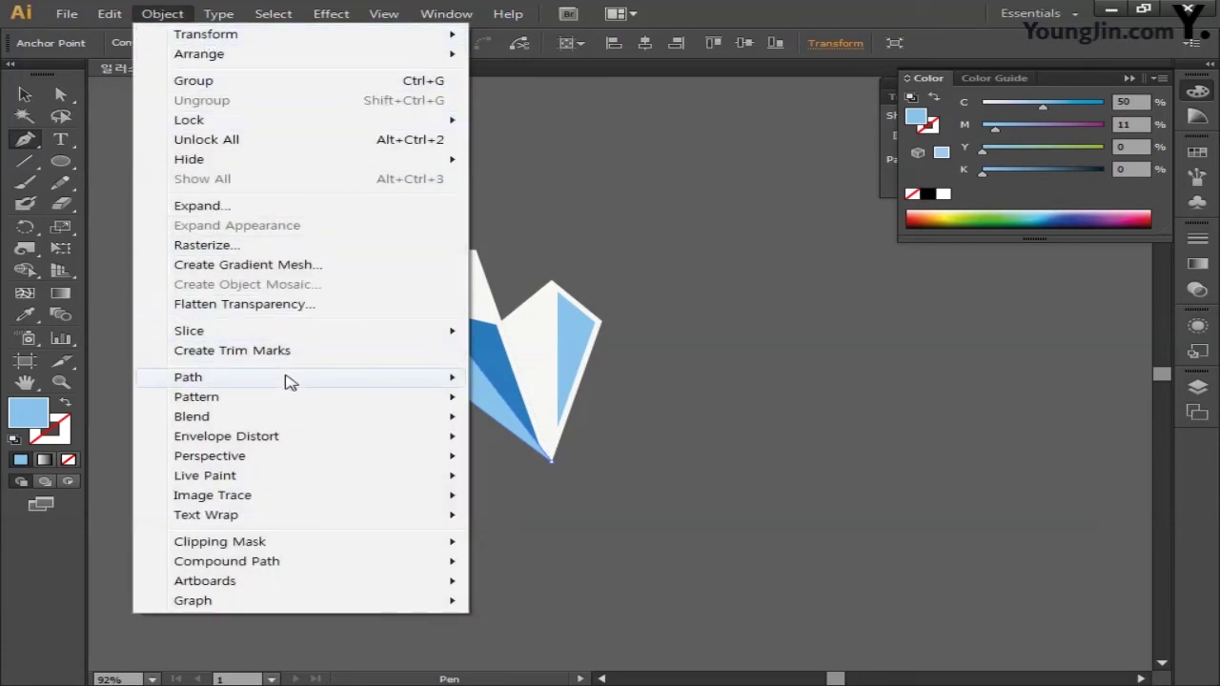
{"action": "mouse_move", "coordinate": [286, 379]}
{"action": "left_click", "coordinate": [538, 445]}
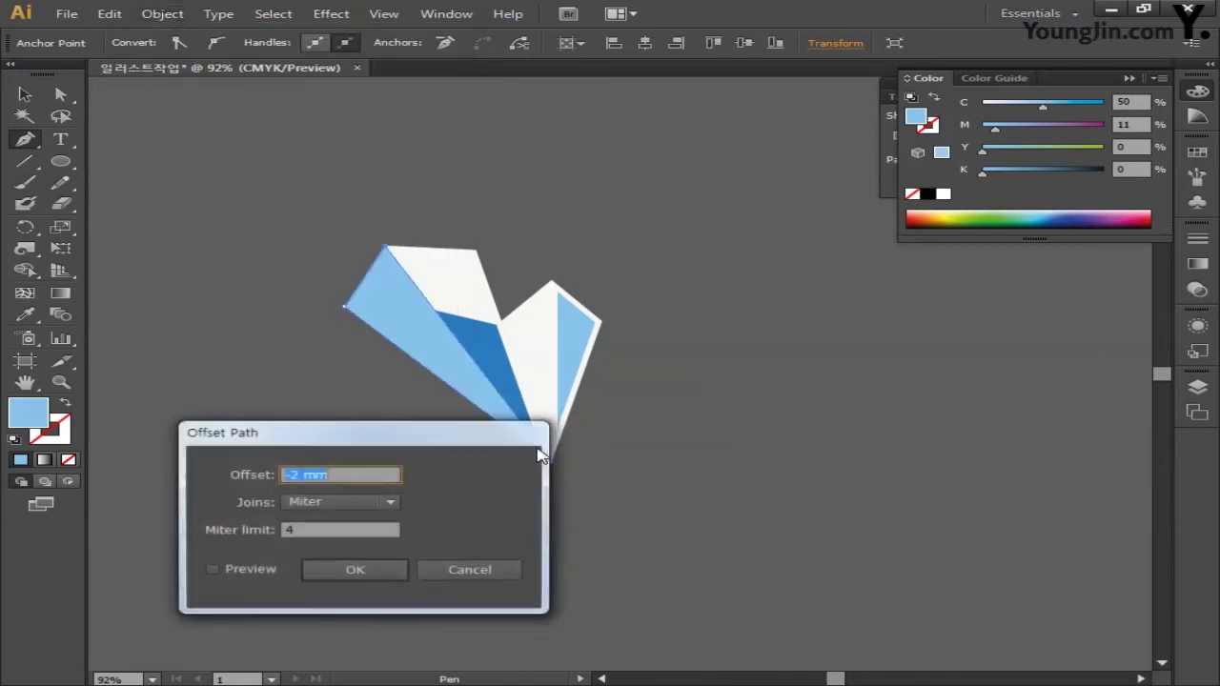
{"action": "left_click", "coordinate": [382, 571]}
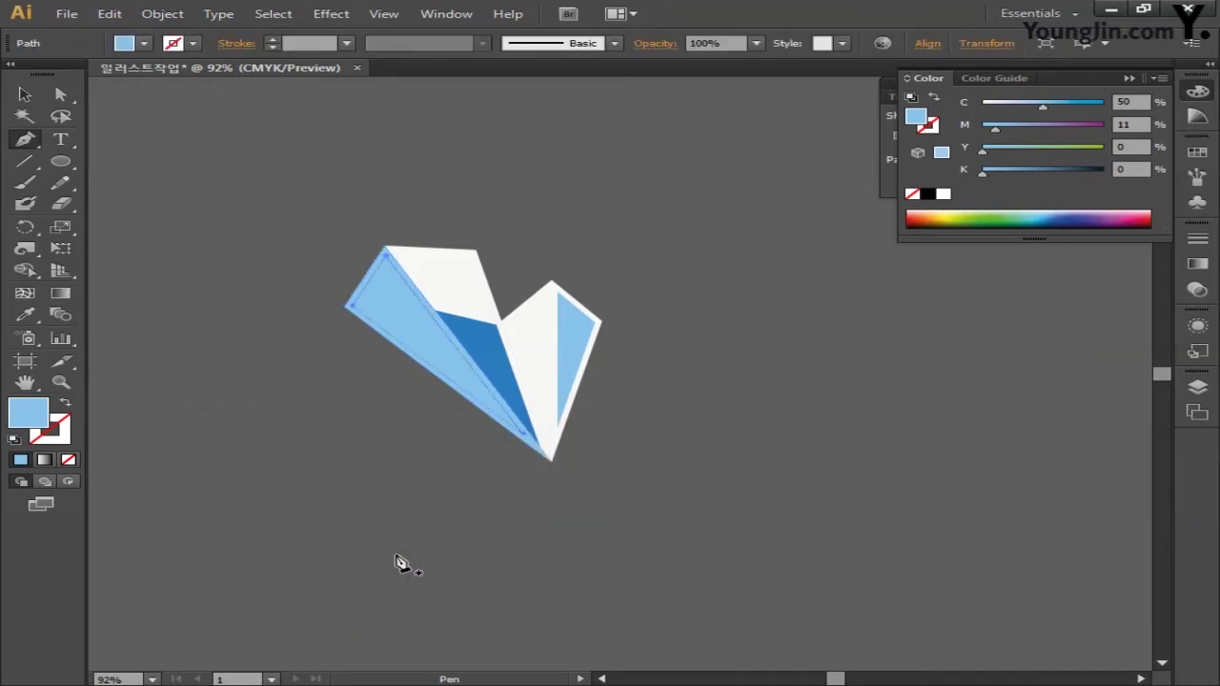
{"action": "left_click", "coordinate": [25, 94]}
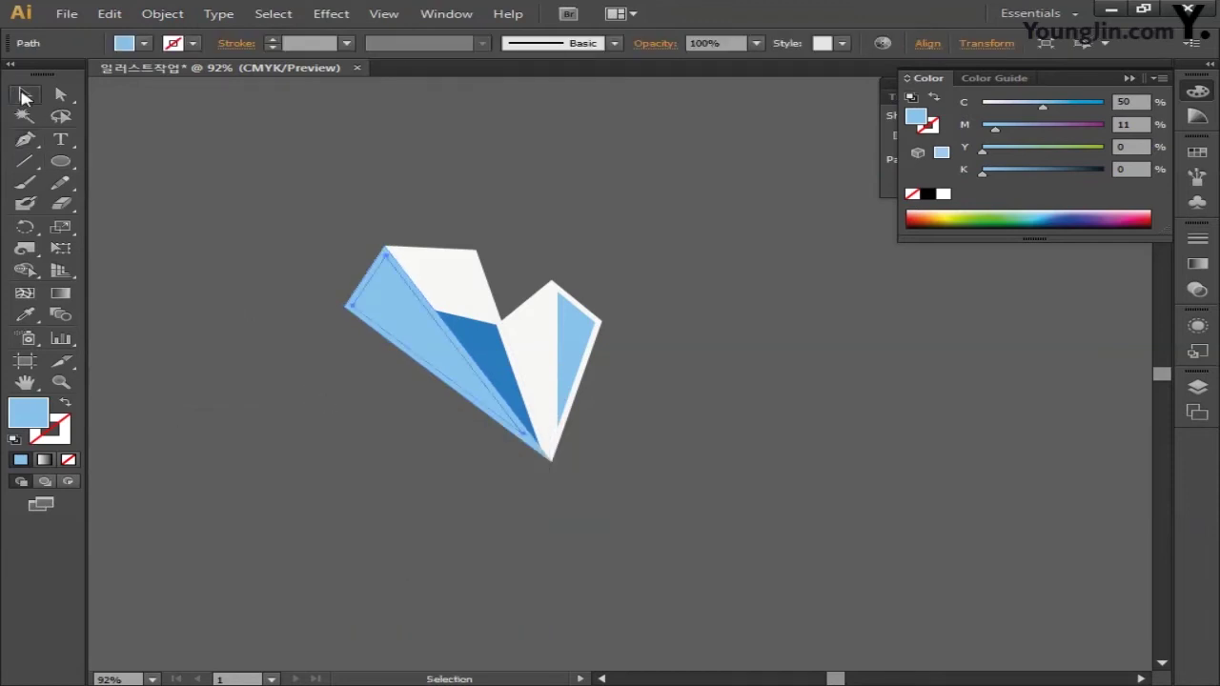
{"action": "left_click", "coordinate": [383, 264]}
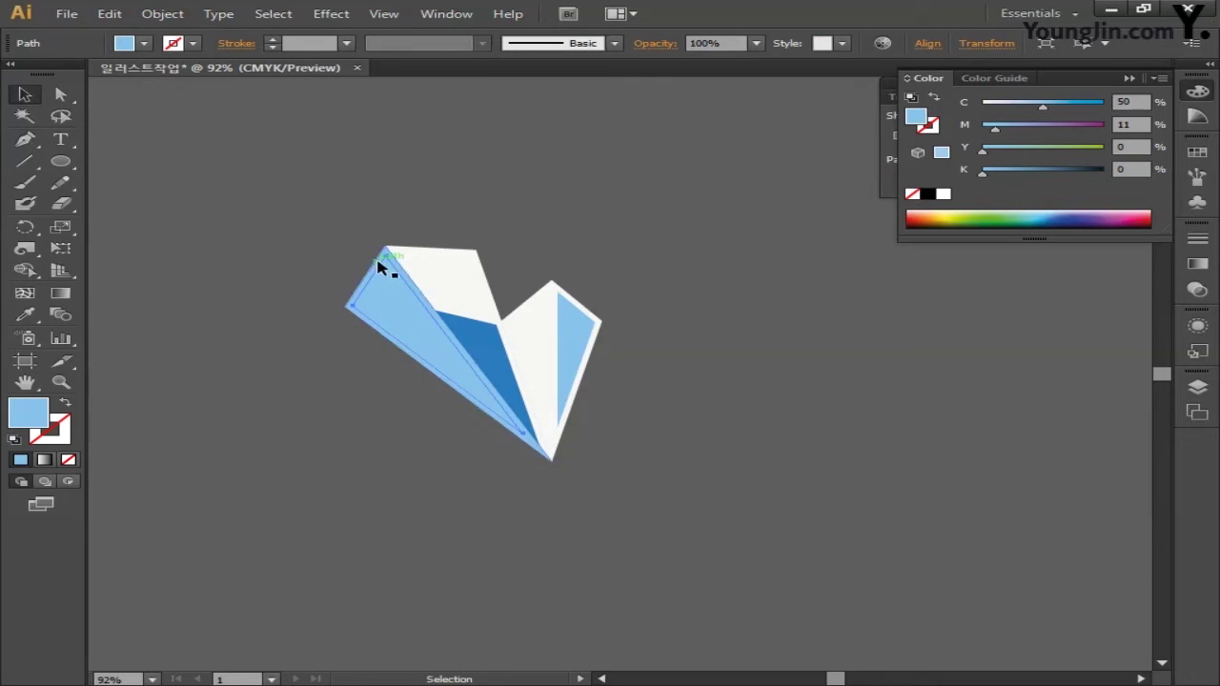
{"action": "left_click", "coordinate": [191, 284]}
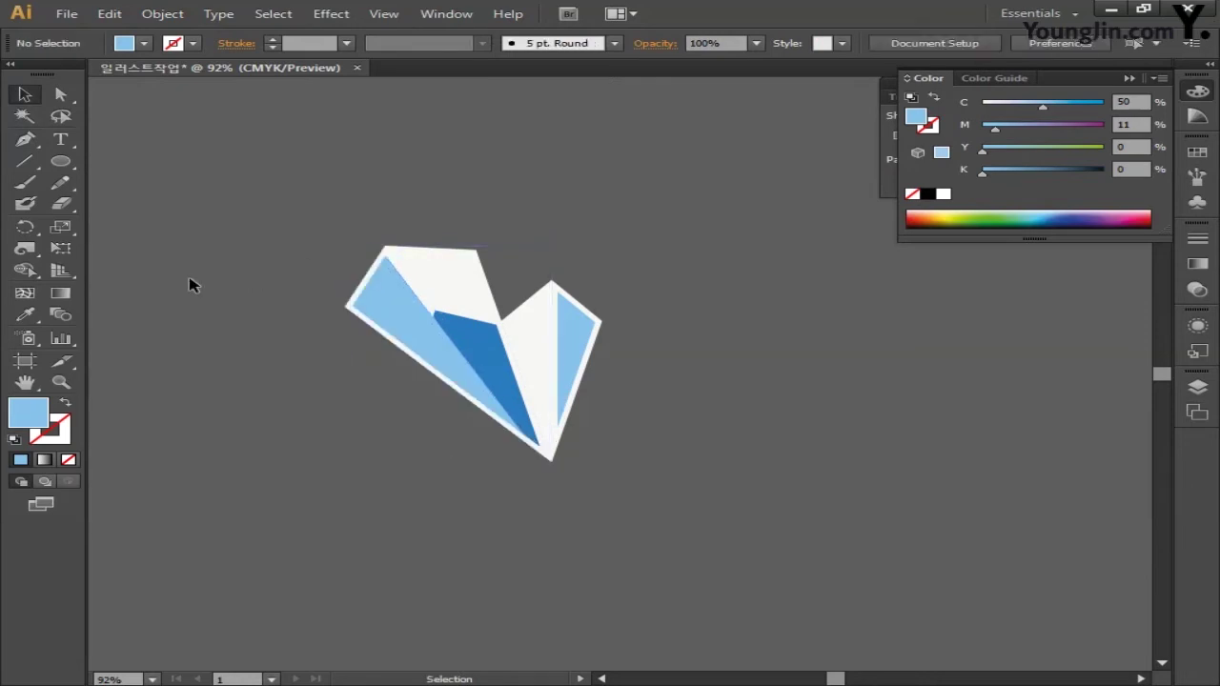
Shorten the left light blue triangle to clear the dark blue shape: add an anchor on each long edge, delete the tip anchor, and align the cut parallel
{"action": "left_click", "coordinate": [25, 139]}
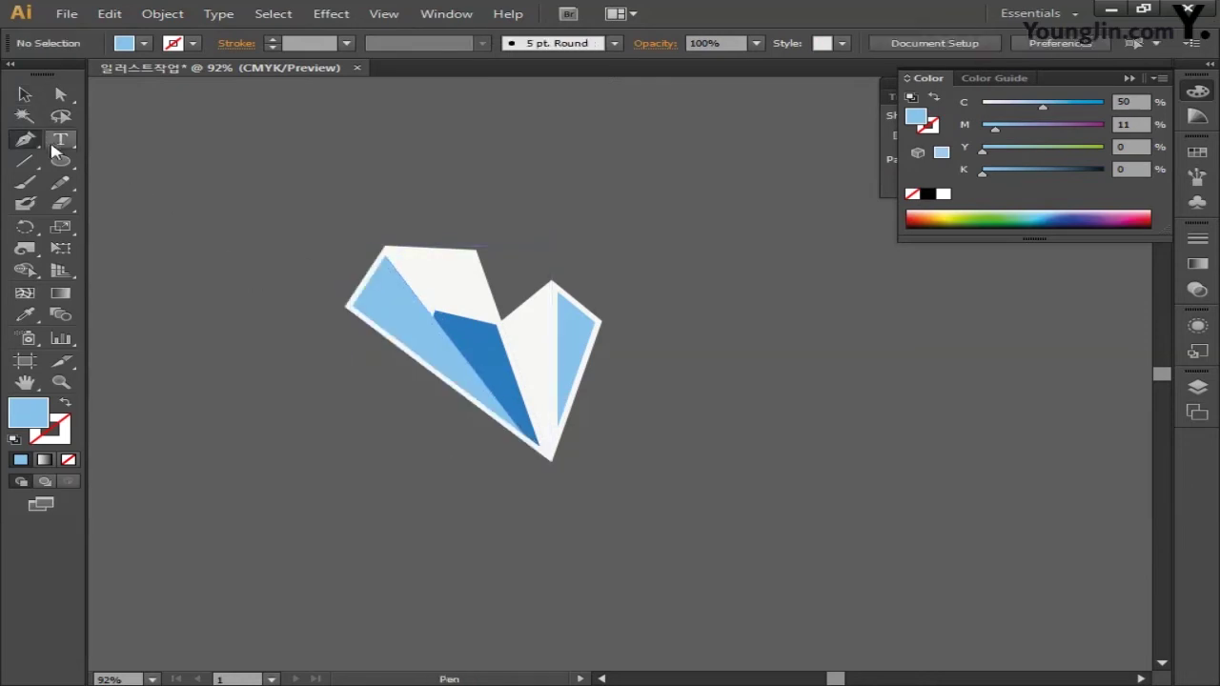
{"action": "key", "text": "ctrl+plus"}
{"action": "key", "text": "ctrl+plus"}
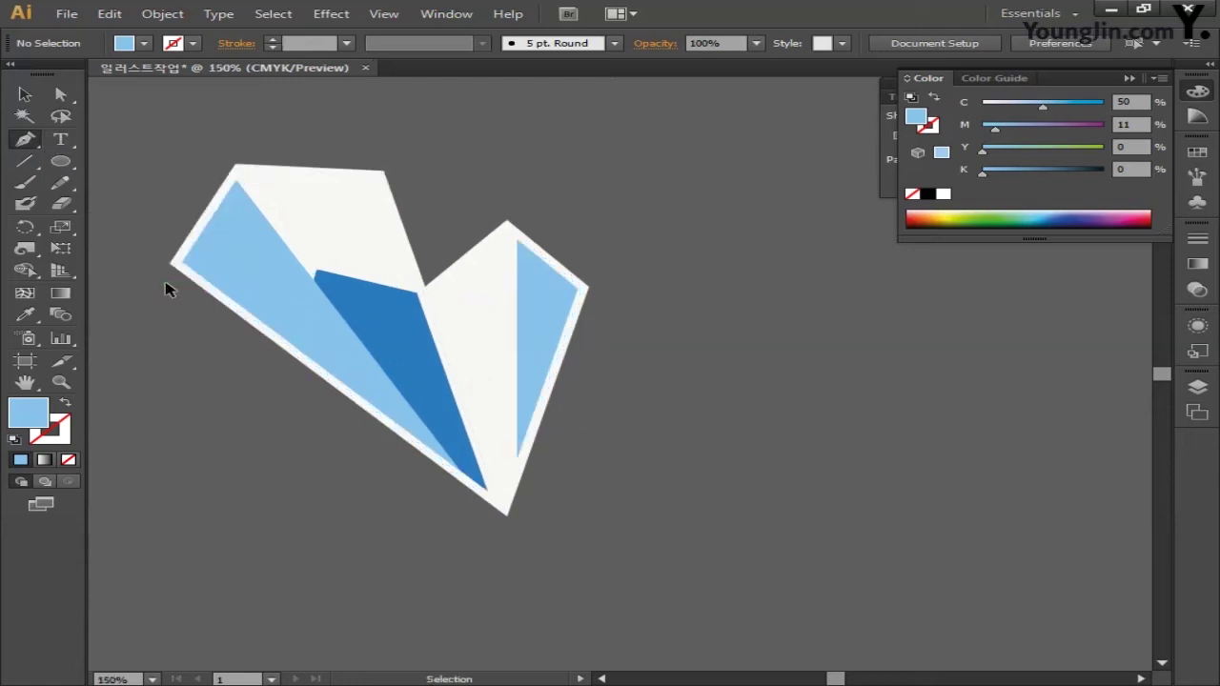
{"action": "key", "text": "ctrl+plus"}
{"action": "left_click_drag", "start_coordinate": [395, 318], "coordinate": [606, 345]}
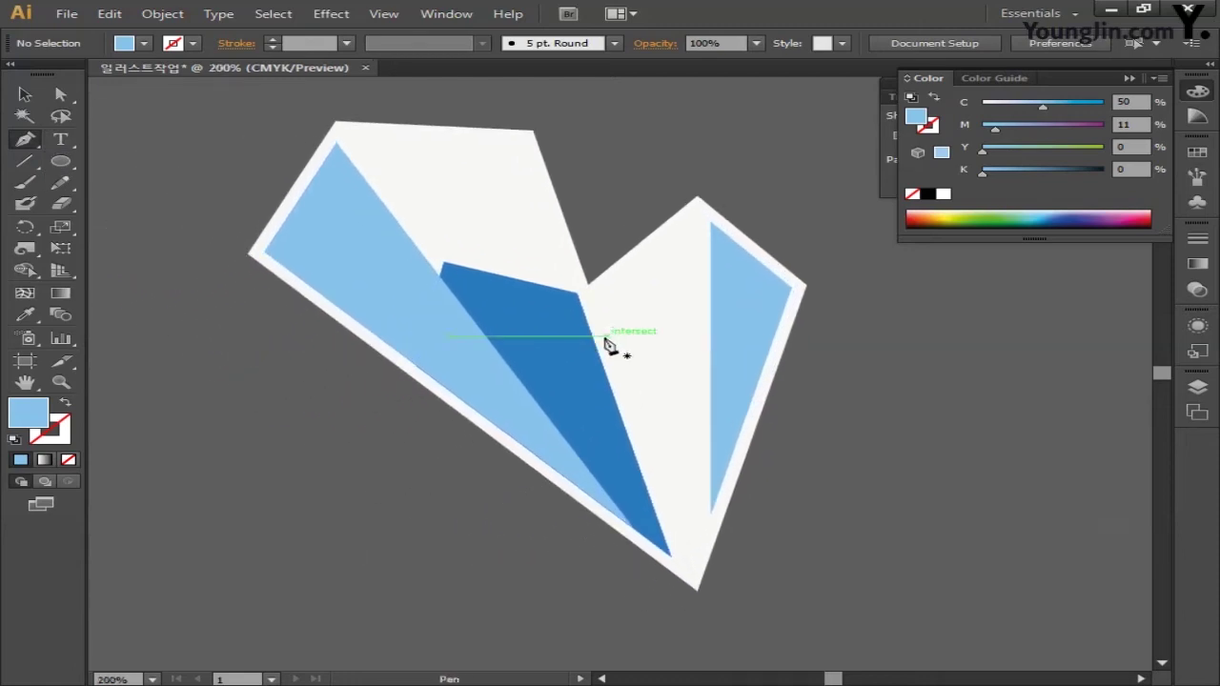
{"action": "left_click", "coordinate": [386, 344]}
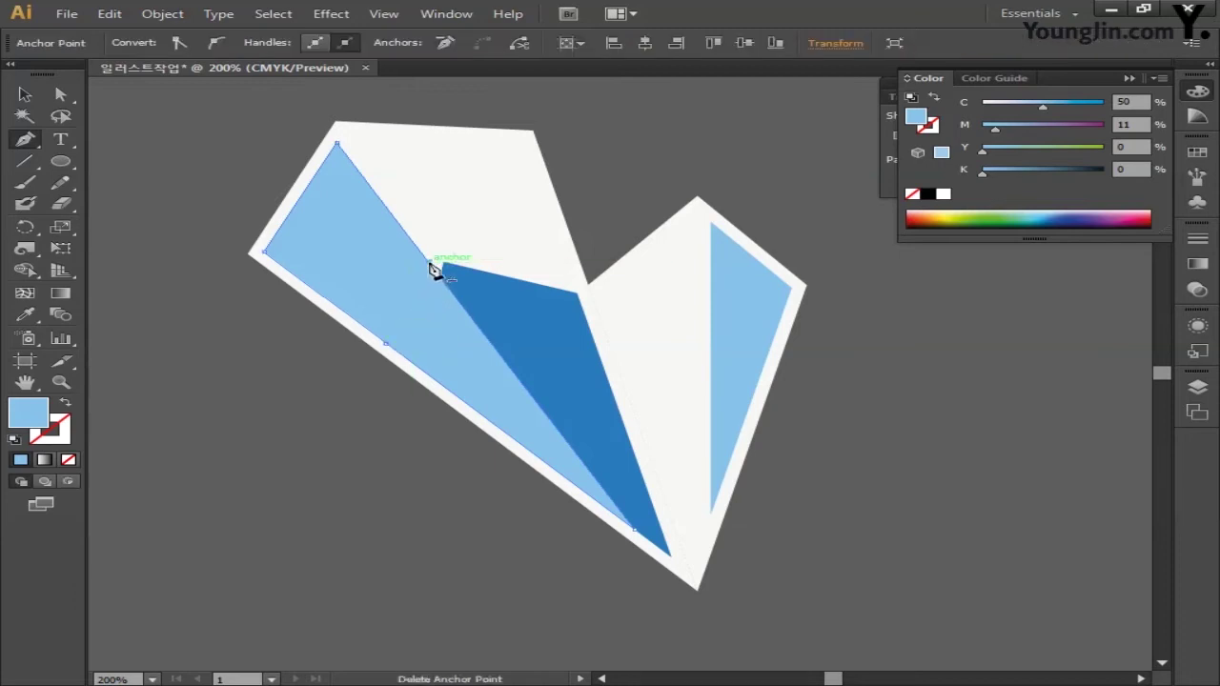
{"action": "left_click", "coordinate": [638, 537]}
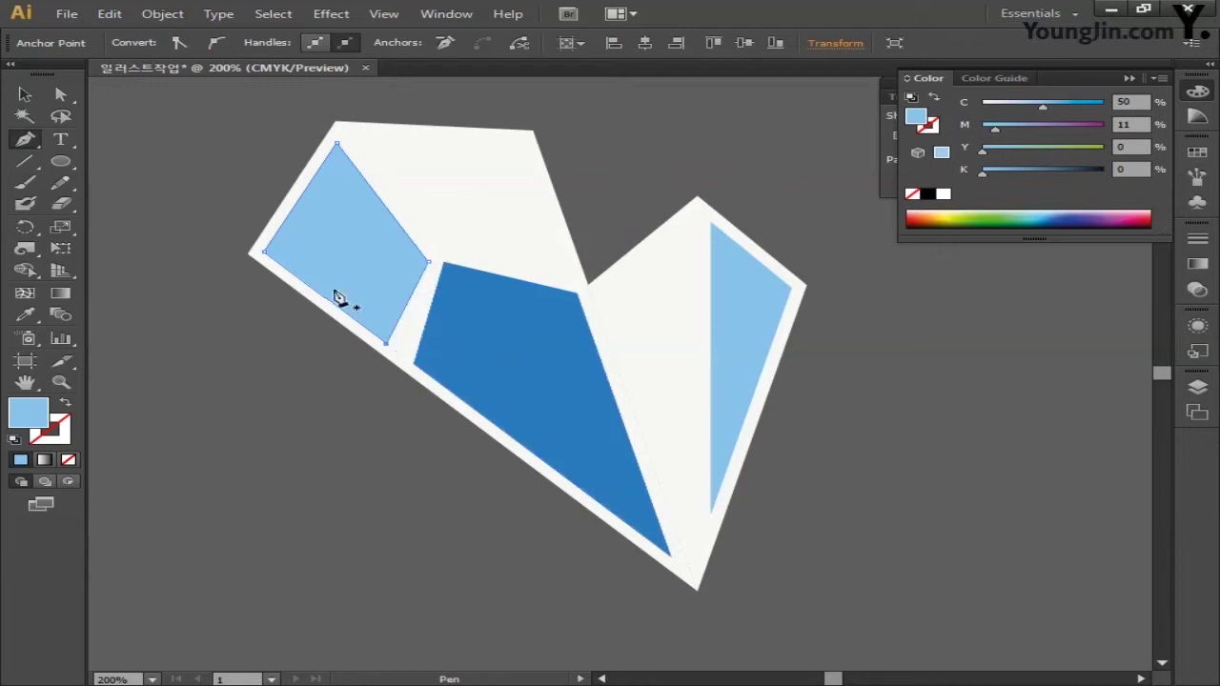
{"action": "left_click", "coordinate": [60, 93]}
{"action": "left_click_drag", "start_coordinate": [388, 347], "coordinate": [399, 351]}
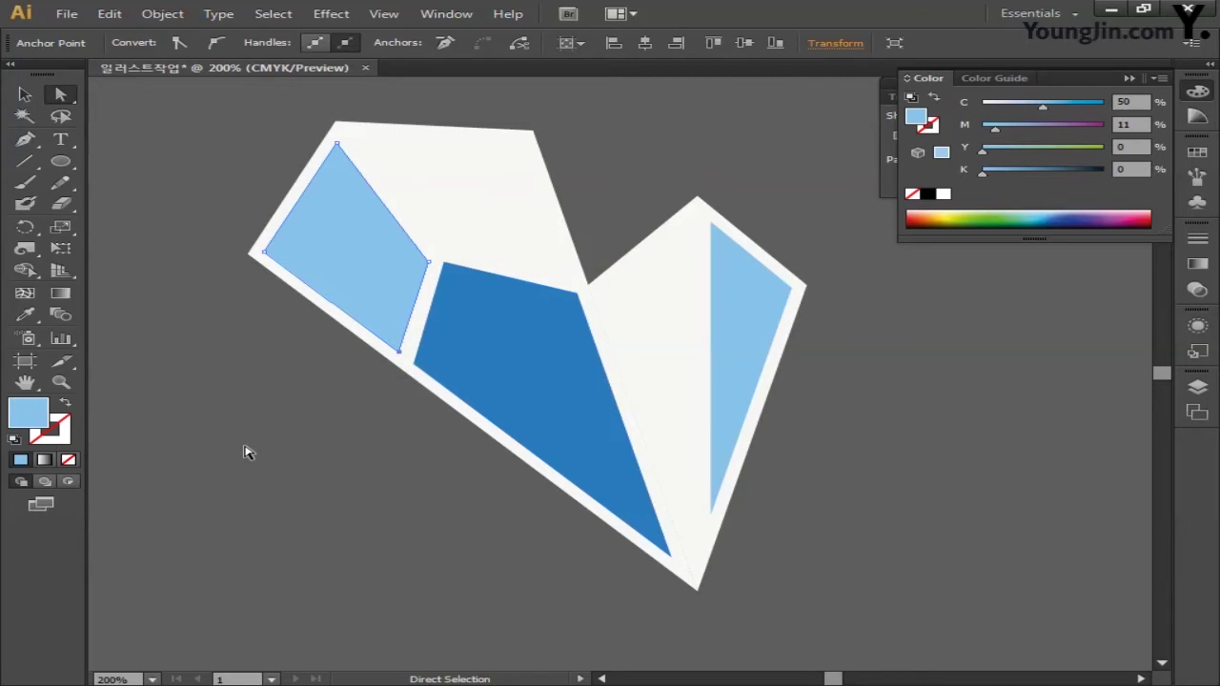
Clear the current selection and unlock all locked objects in the artwork
{"action": "key", "text": "ctrl+minus"}
{"action": "key", "text": "ctrl+minus"}
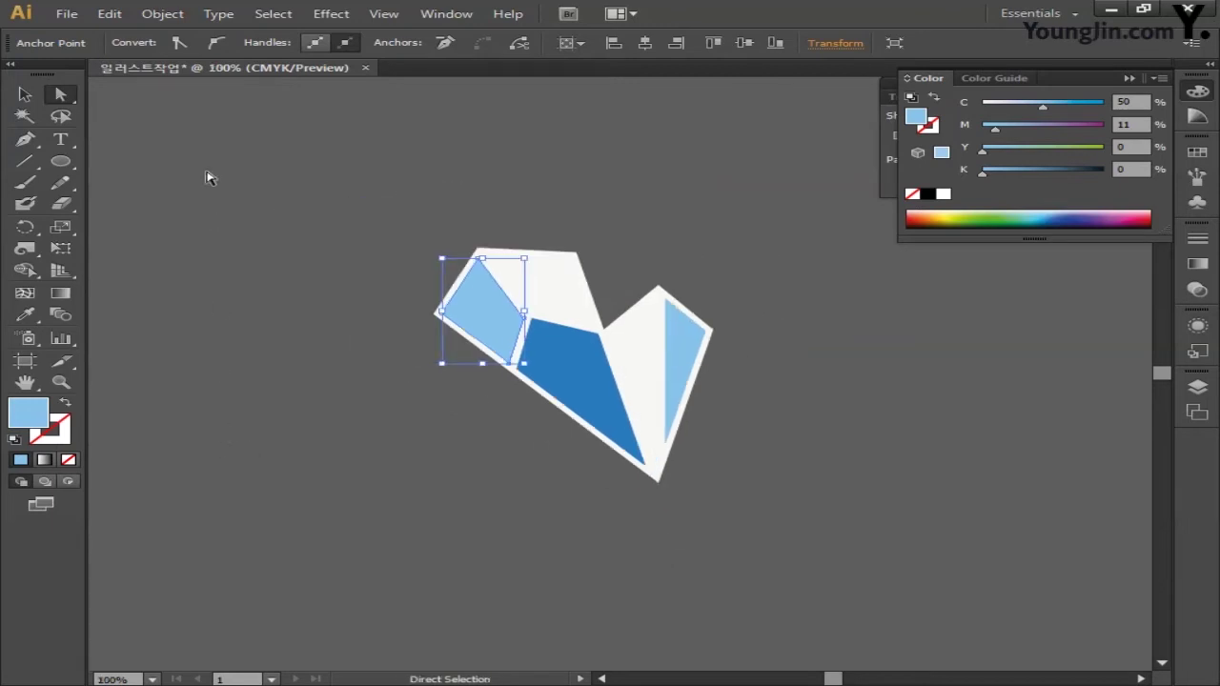
{"action": "left_click", "coordinate": [25, 94]}
{"action": "left_click", "coordinate": [288, 333]}
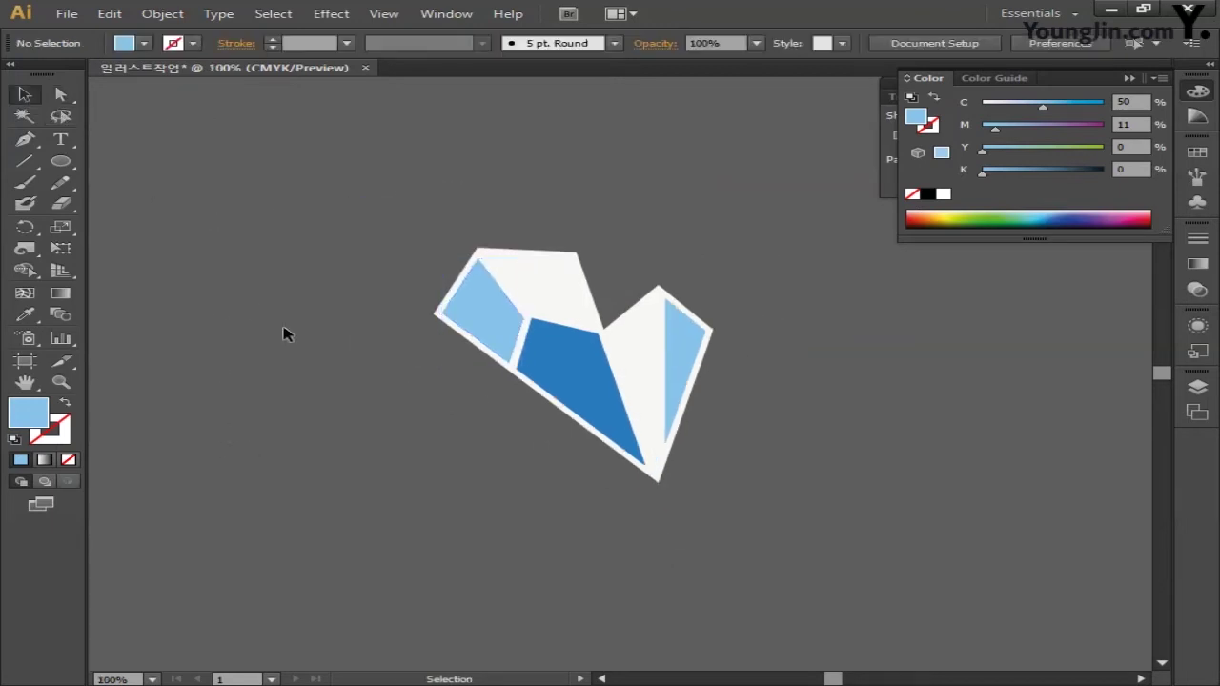
{"action": "left_click", "coordinate": [171, 14]}
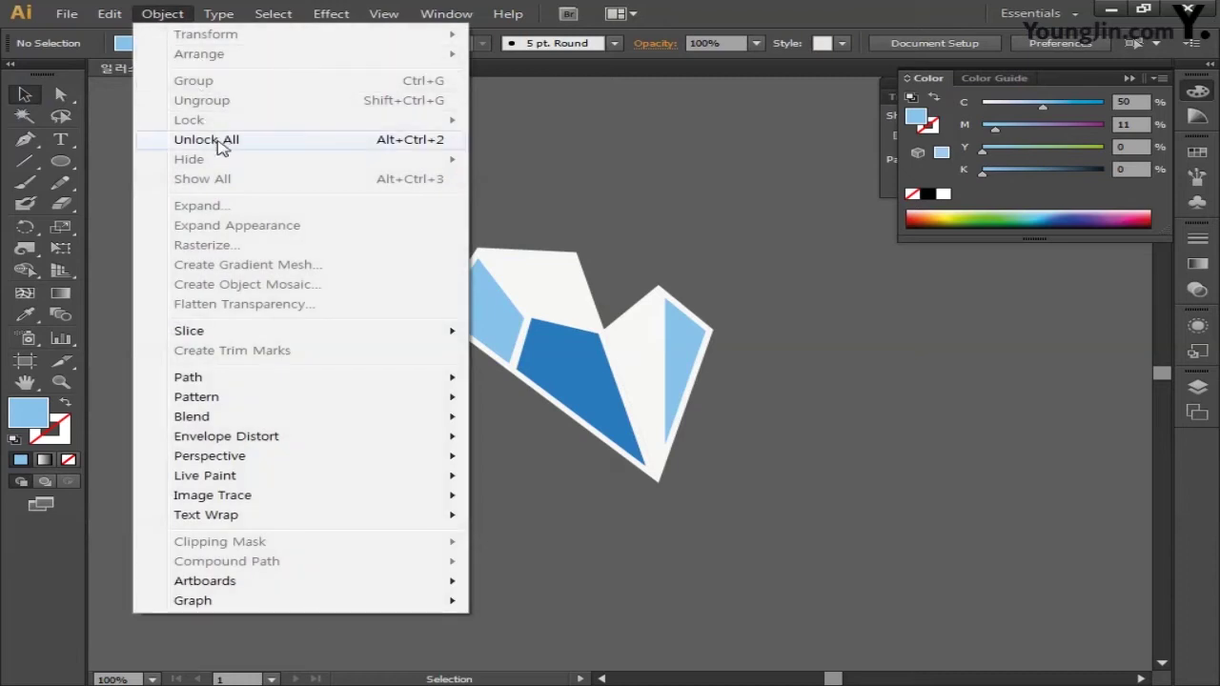
{"action": "left_click", "coordinate": [218, 139]}
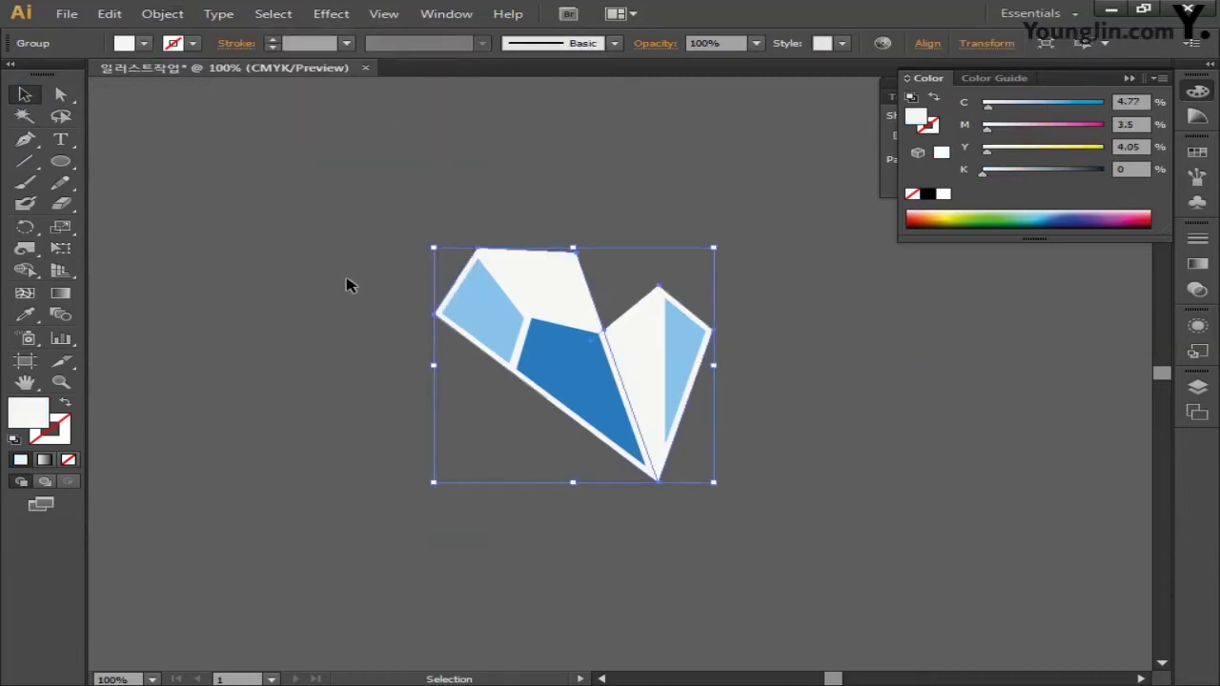
Select the white faces with their blue shapes and make a copy rotated 60° around their shared lower tip
{"action": "left_click", "coordinate": [349, 274]}
{"action": "left_click_drag", "start_coordinate": [346, 222], "coordinate": [791, 551]}
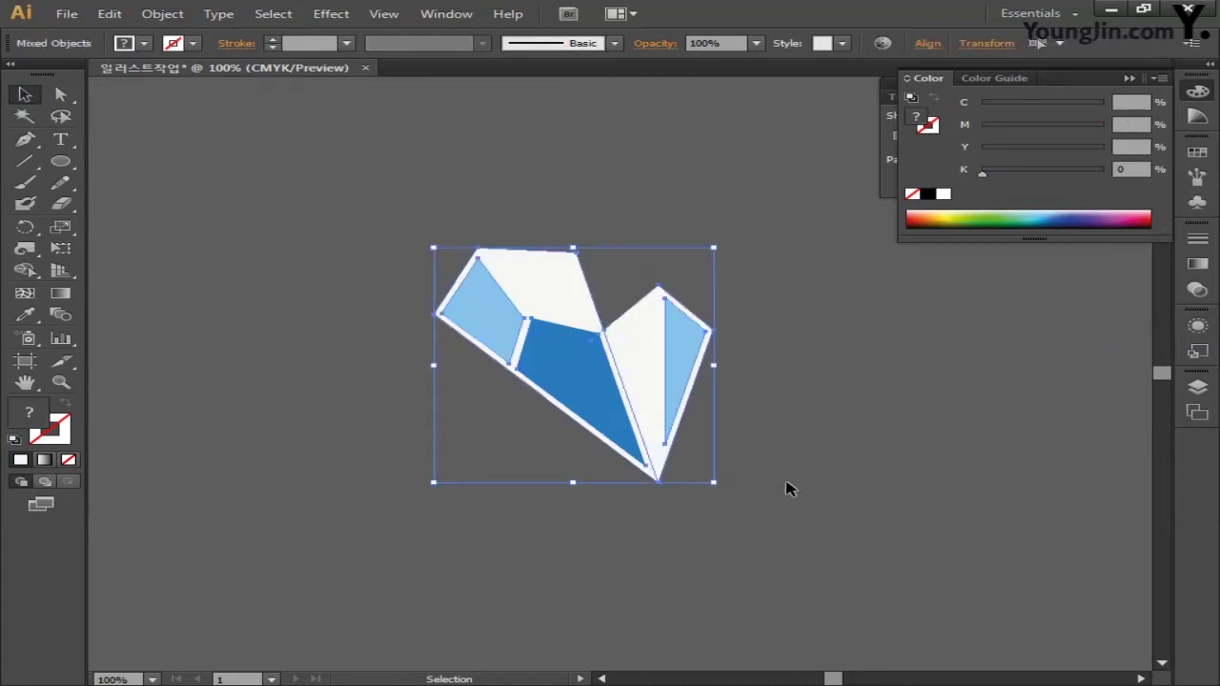
{"action": "left_click", "coordinate": [34, 227]}
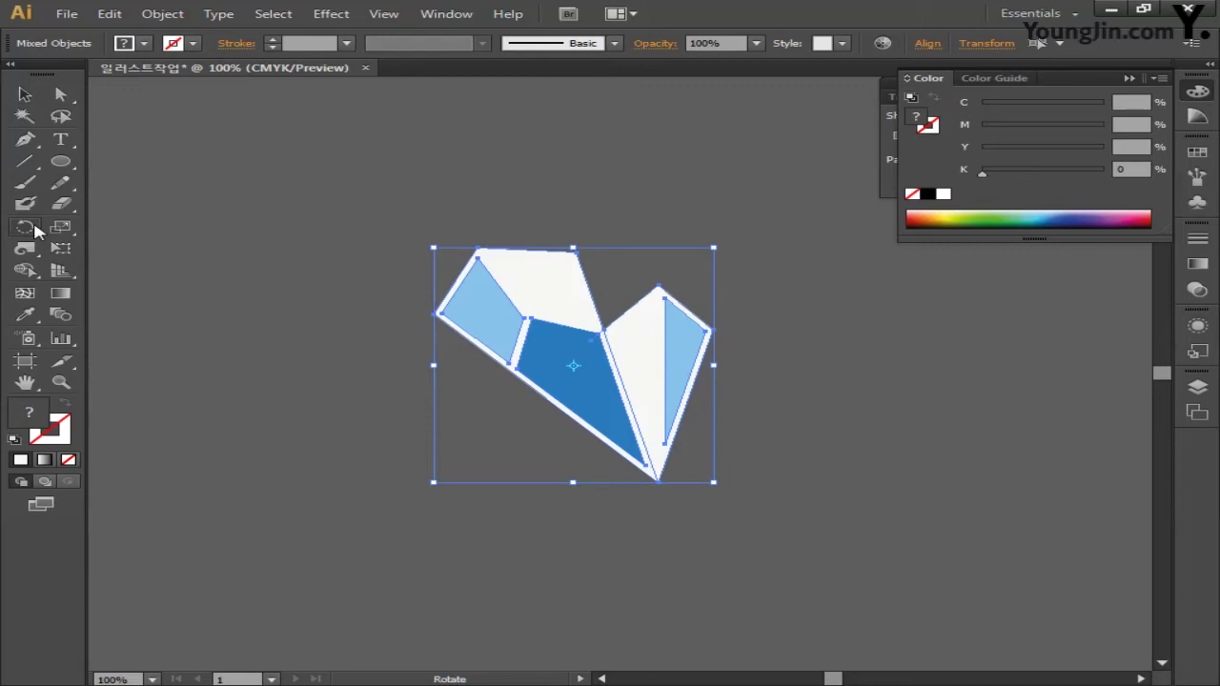
{"action": "left_click", "coordinate": [658, 481], "text": "alt"}
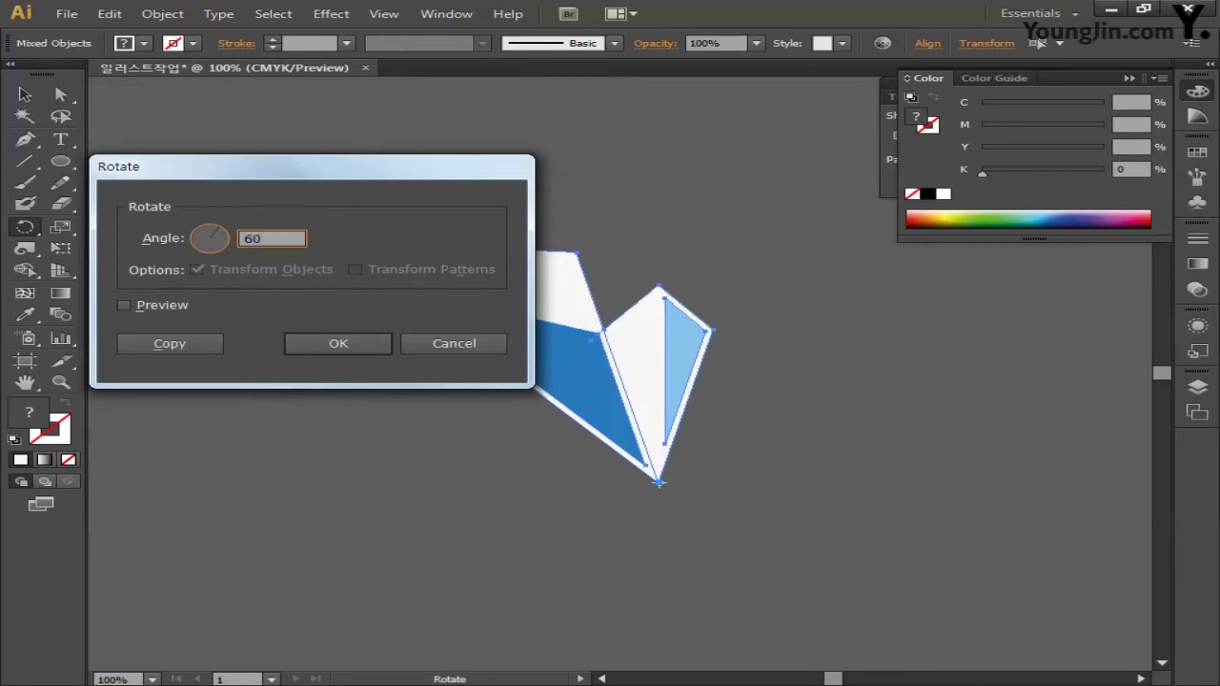
{"action": "left_click", "coordinate": [177, 345]}
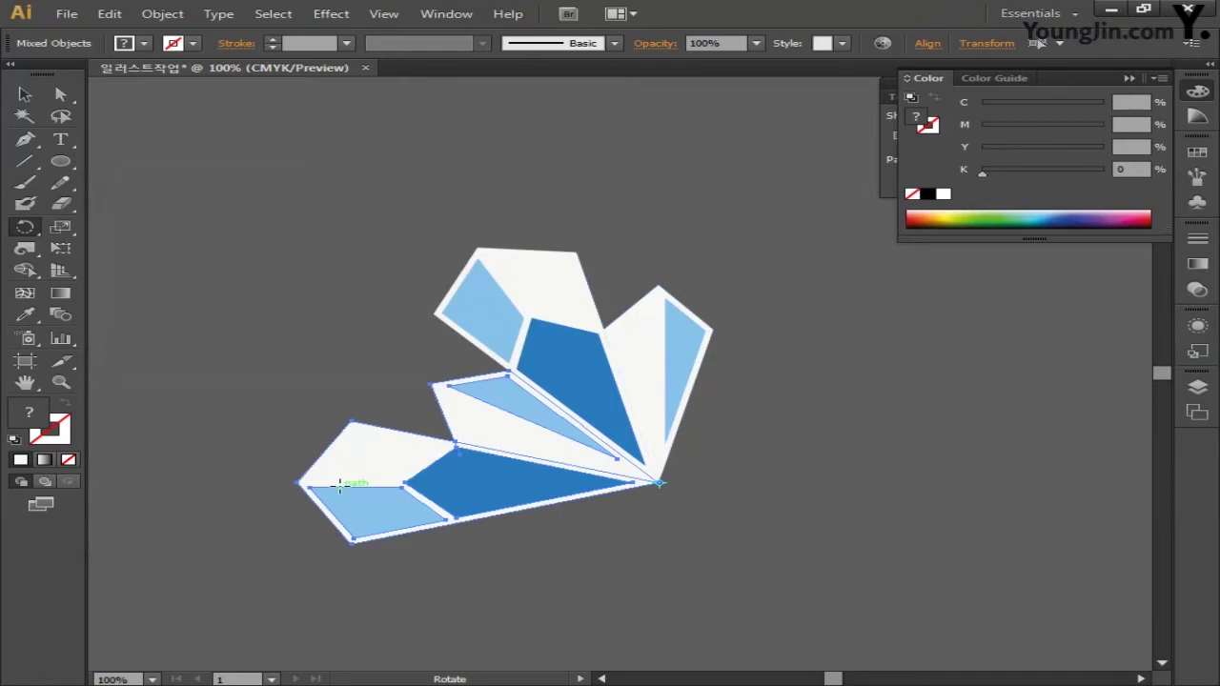
Repeat the rotated copy four more times to complete the six-part ring around the center
{"action": "key", "text": "ctrl+d"}
{"action": "key", "text": "ctrl+d"}
{"action": "key", "text": "ctrl+d"}
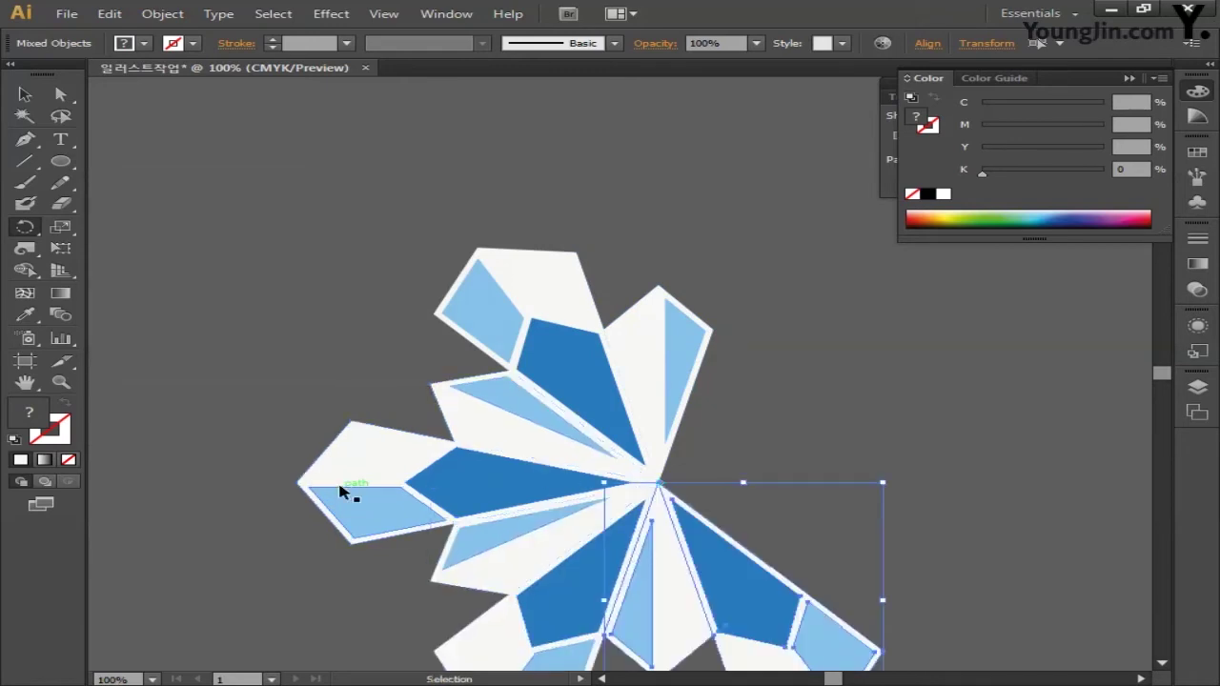
{"action": "key", "text": "ctrl+d"}
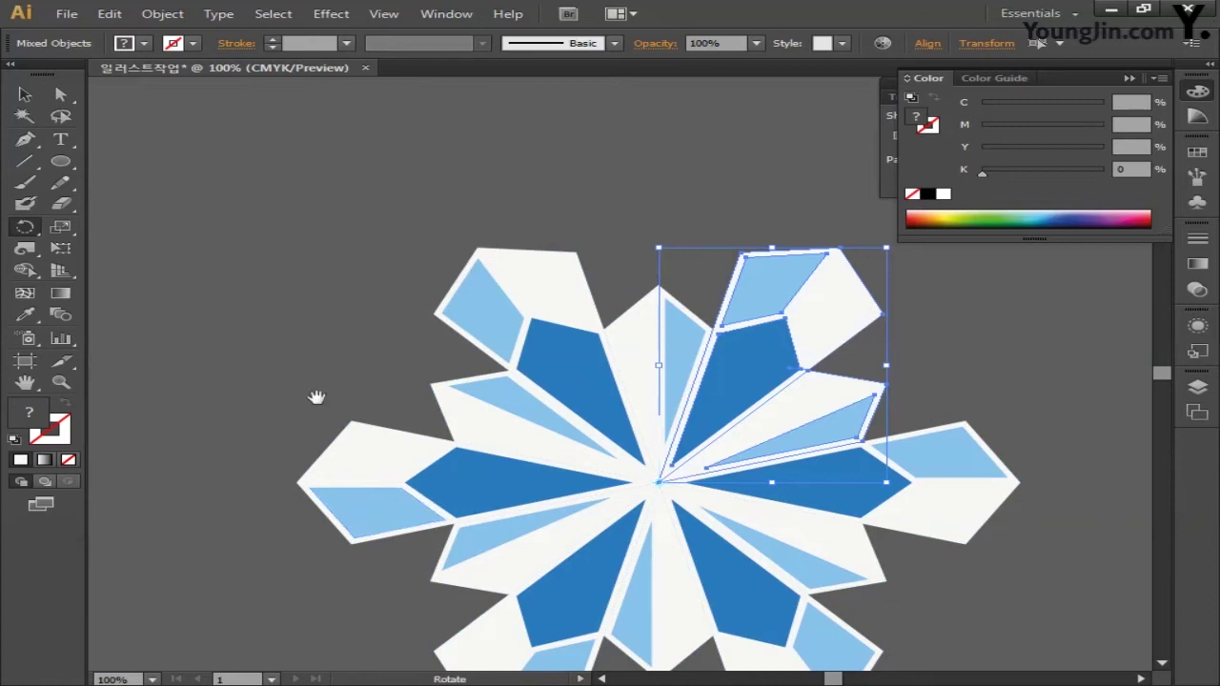
{"action": "left_click_drag", "start_coordinate": [315, 395], "coordinate": [223, 272]}
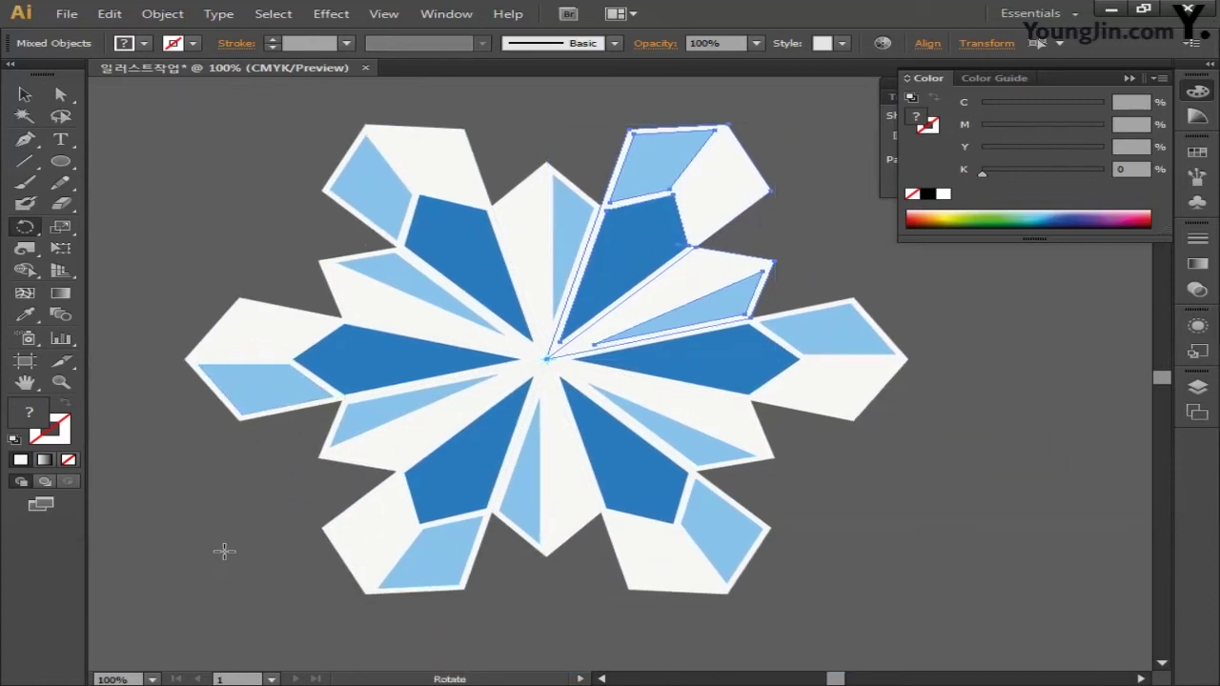
Select all six white background pieces of the emblem and group them together
{"action": "left_click", "coordinate": [23, 99]}
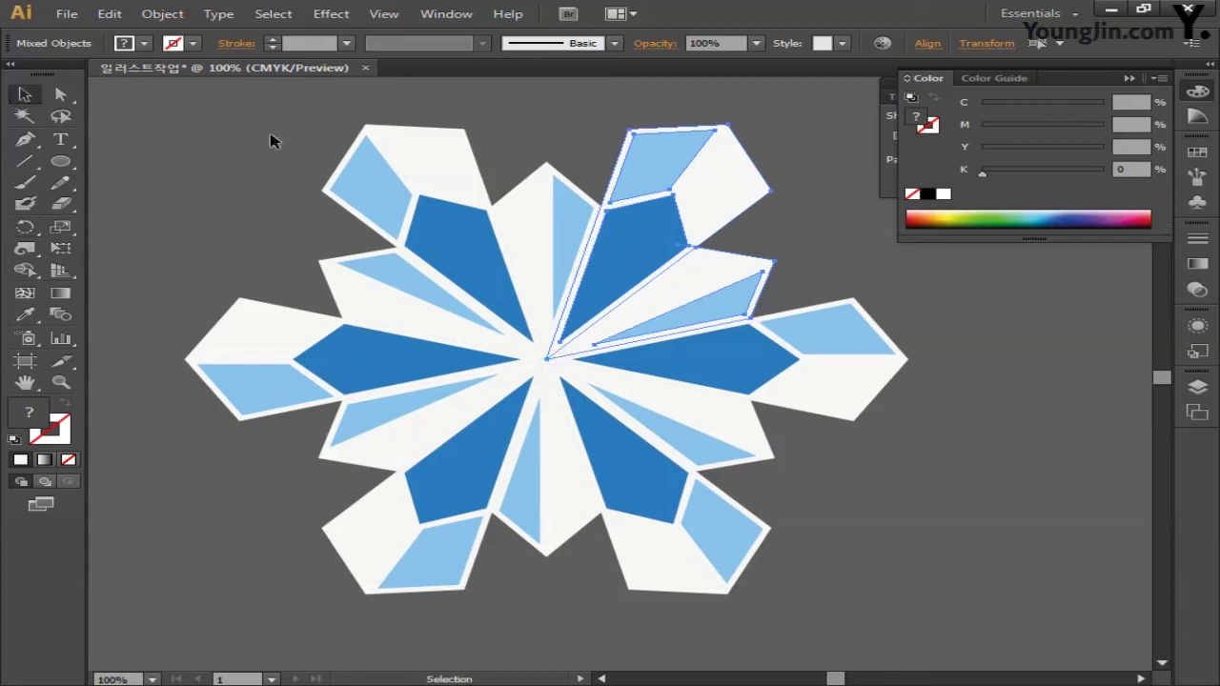
{"action": "left_click", "coordinate": [423, 146]}
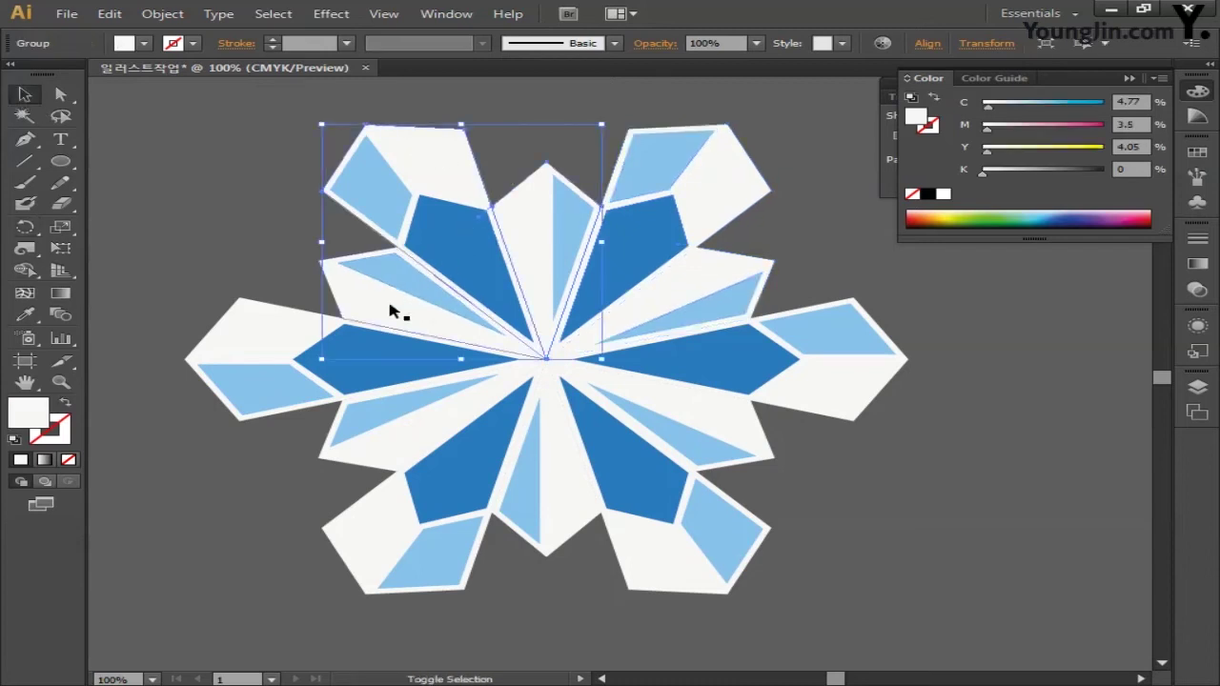
{"action": "left_click", "coordinate": [334, 321], "text": "shift"}
{"action": "left_click", "coordinate": [278, 335], "text": "shift"}
{"action": "left_click", "coordinate": [325, 318], "text": "shift"}
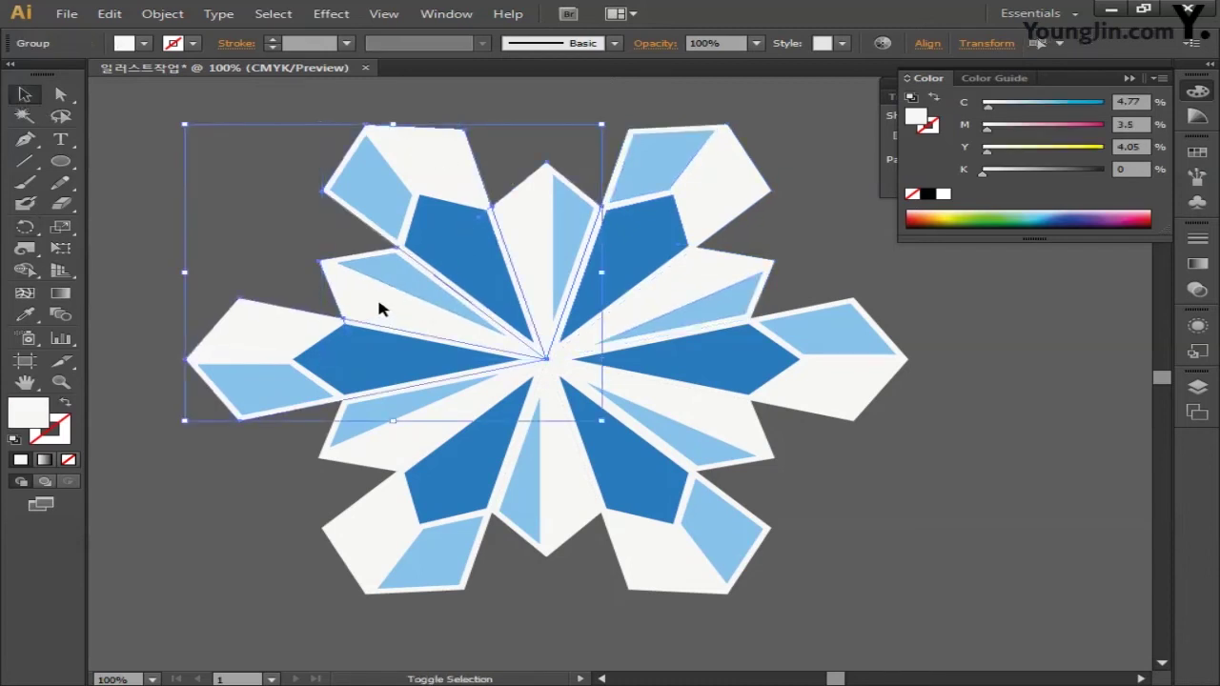
{"action": "left_click", "coordinate": [386, 463], "text": "shift"}
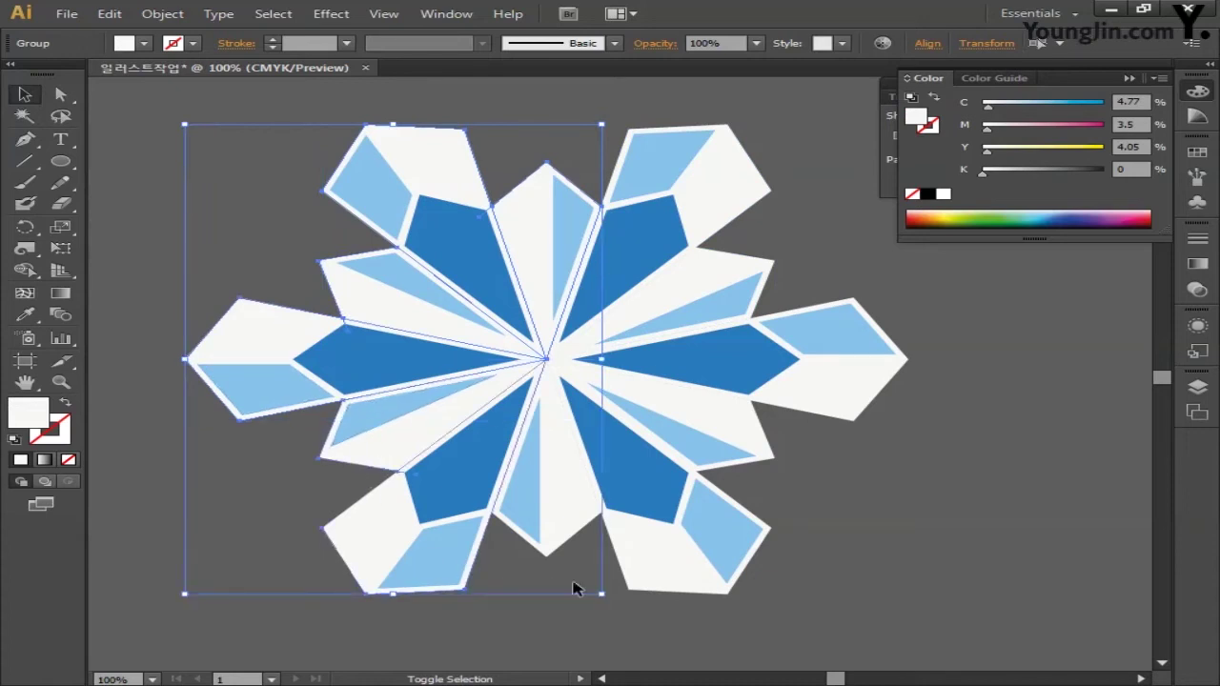
{"action": "left_click", "coordinate": [669, 580], "text": "shift"}
{"action": "left_click", "coordinate": [825, 428], "text": "shift"}
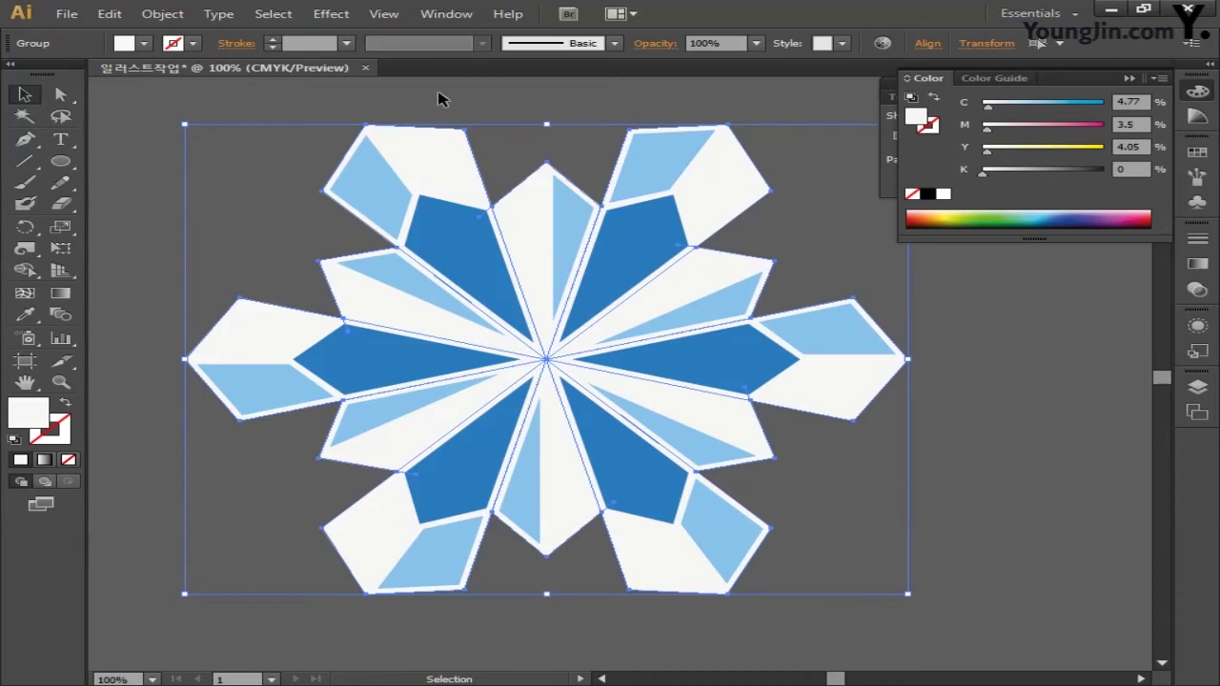
{"action": "left_click", "coordinate": [162, 14]}
{"action": "left_click", "coordinate": [213, 88]}
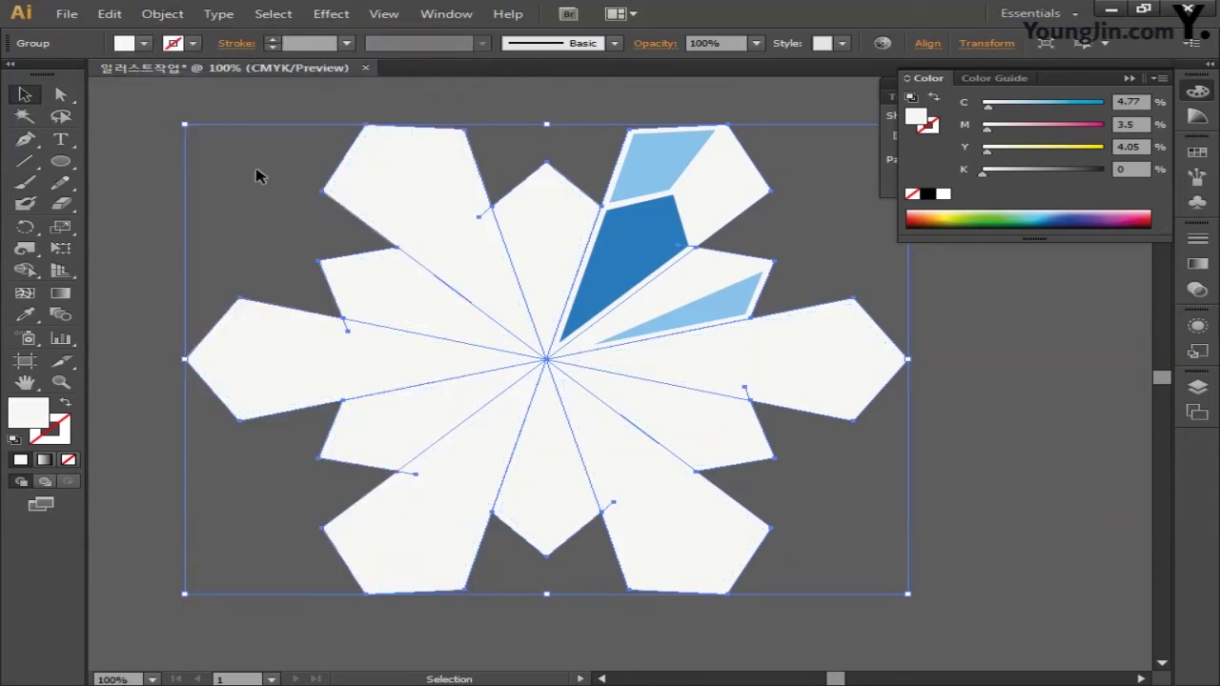
Send the grouped white background to the back, behind all the blue shapes, and deselect it
{"action": "right_click", "coordinate": [452, 193]}
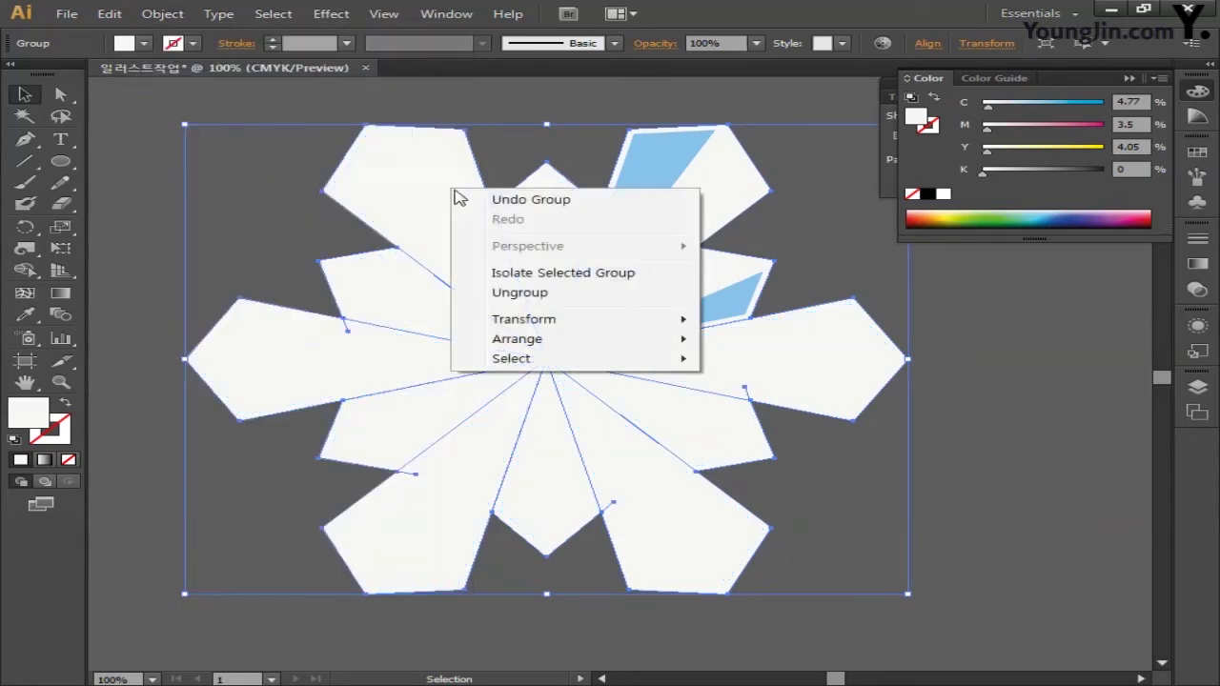
{"action": "mouse_move", "coordinate": [562, 349]}
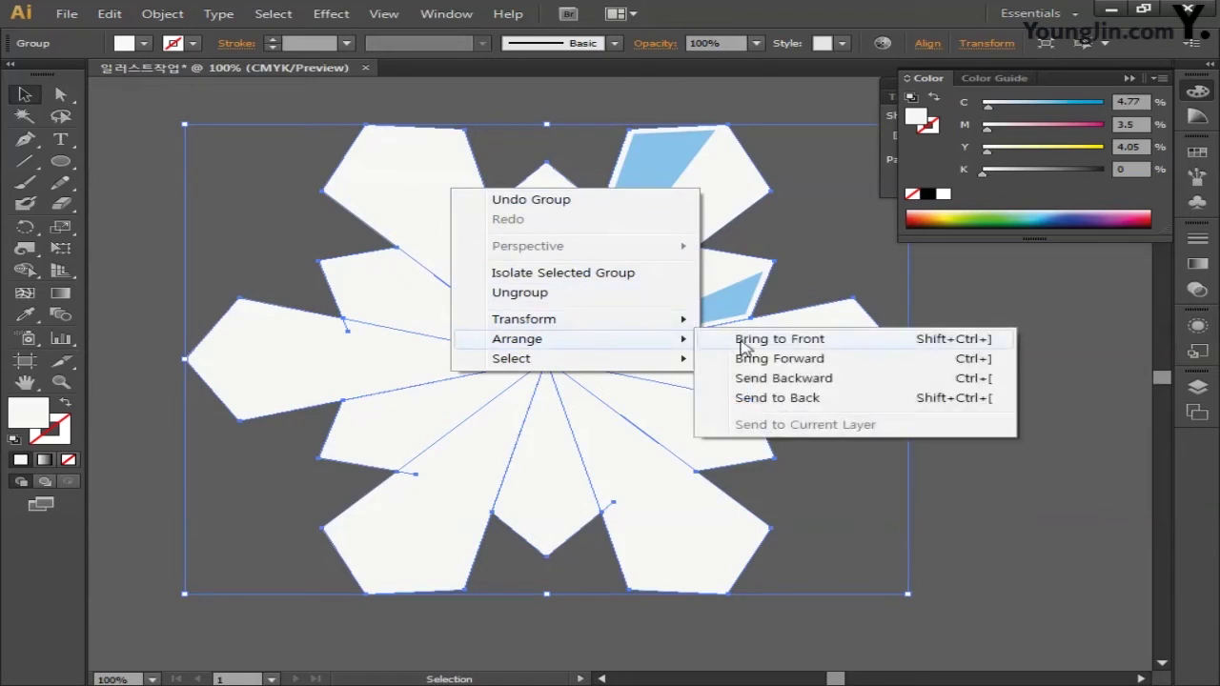
{"action": "left_click", "coordinate": [763, 398]}
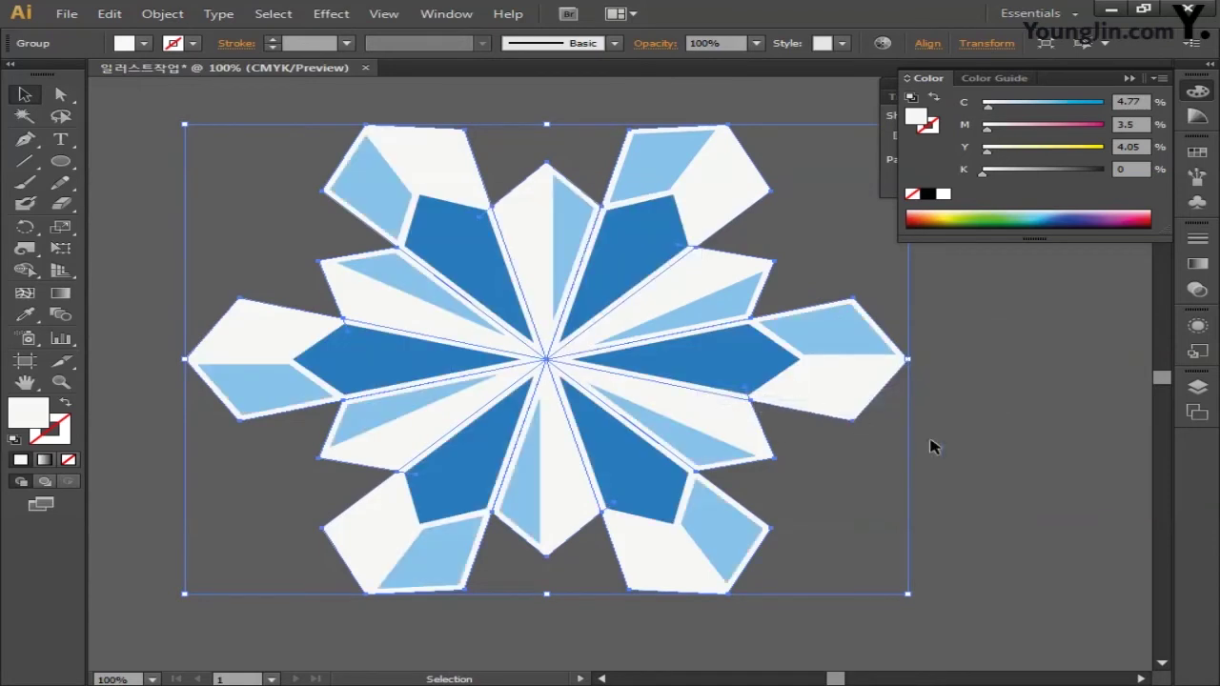
{"action": "left_click", "coordinate": [991, 444]}
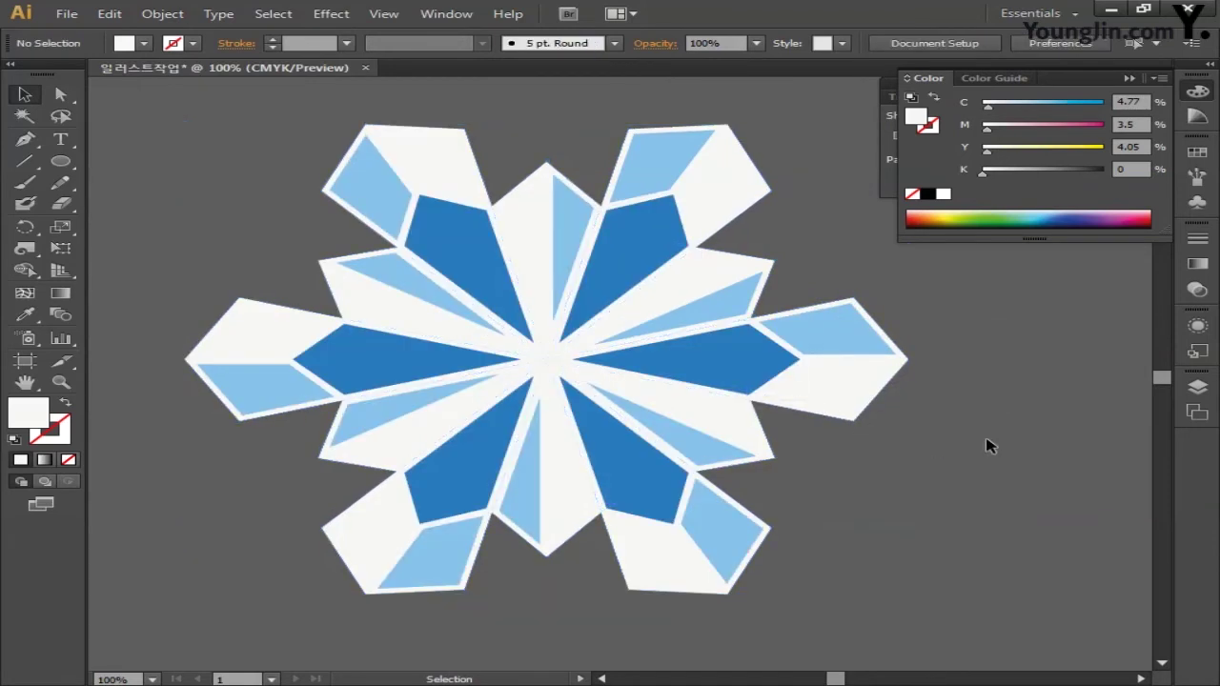
Select every dark blue and light blue shape around the emblem, group them together, and clear the selection
{"action": "left_click", "coordinate": [846, 355]}
{"action": "left_click", "coordinate": [741, 368], "text": "shift"}
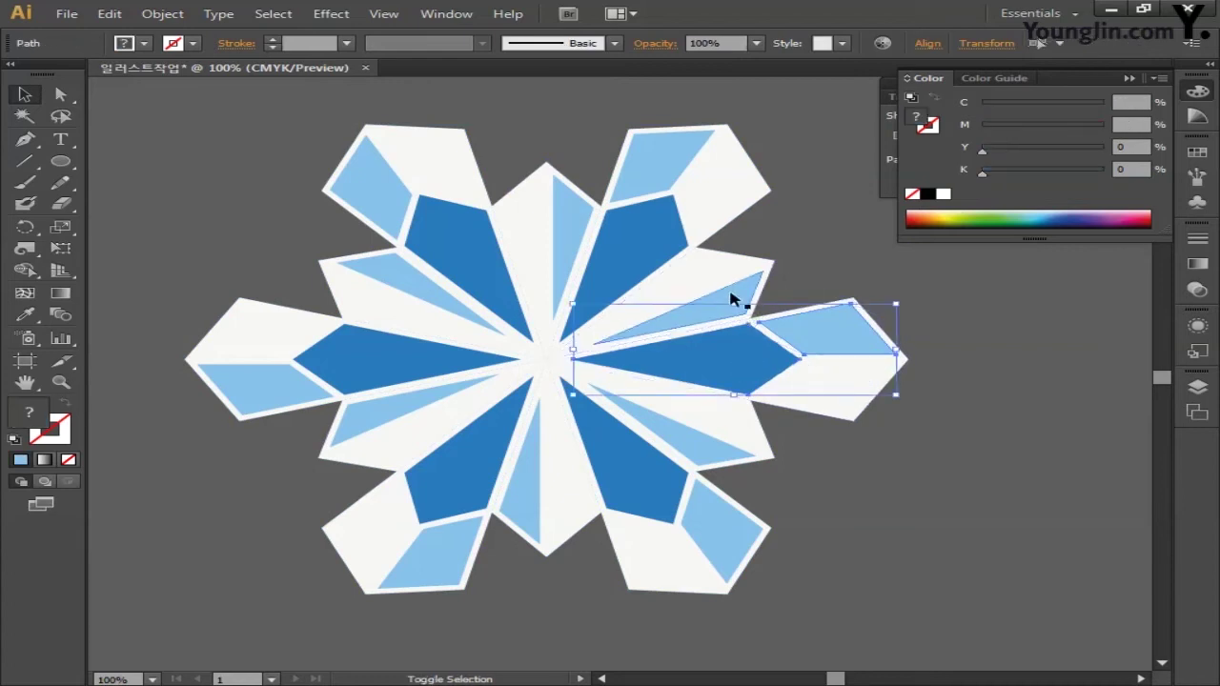
{"action": "left_click", "coordinate": [732, 299], "text": "shift"}
{"action": "left_click", "coordinate": [648, 202], "text": "shift"}
{"action": "left_click", "coordinate": [653, 170], "text": "shift"}
{"action": "left_click", "coordinate": [576, 216], "text": "shift"}
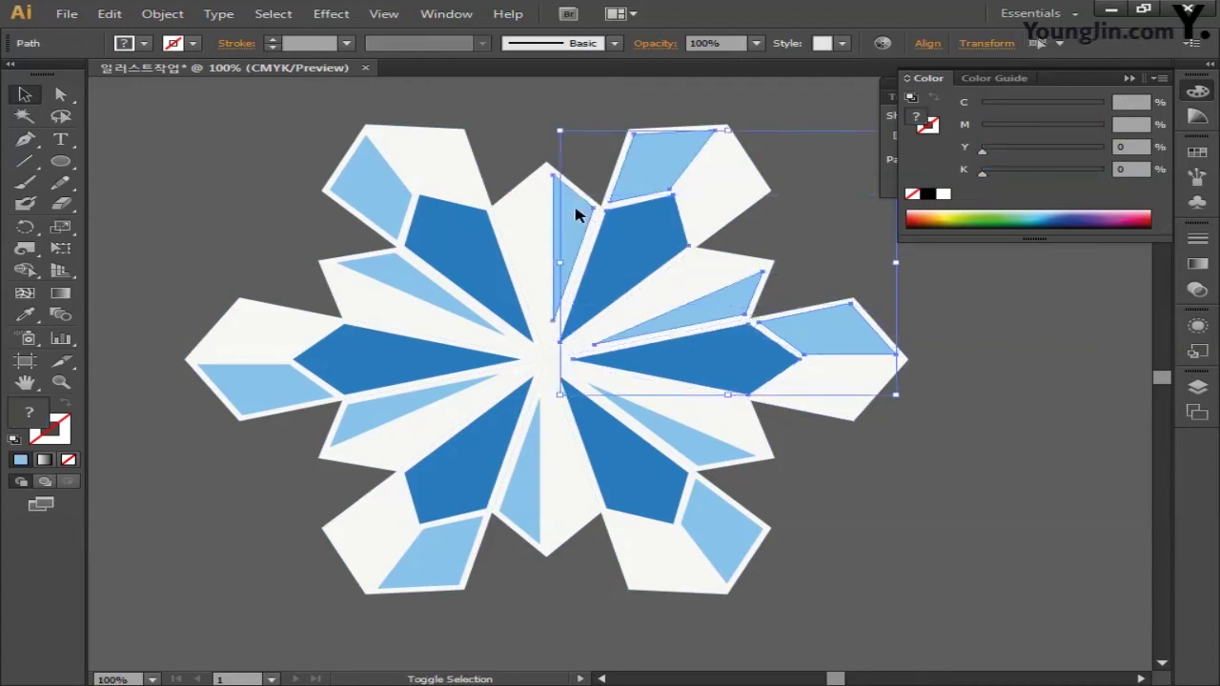
{"action": "left_click", "coordinate": [468, 242], "text": "shift"}
{"action": "left_click", "coordinate": [390, 196], "text": "shift"}
{"action": "left_click", "coordinate": [390, 276], "text": "shift"}
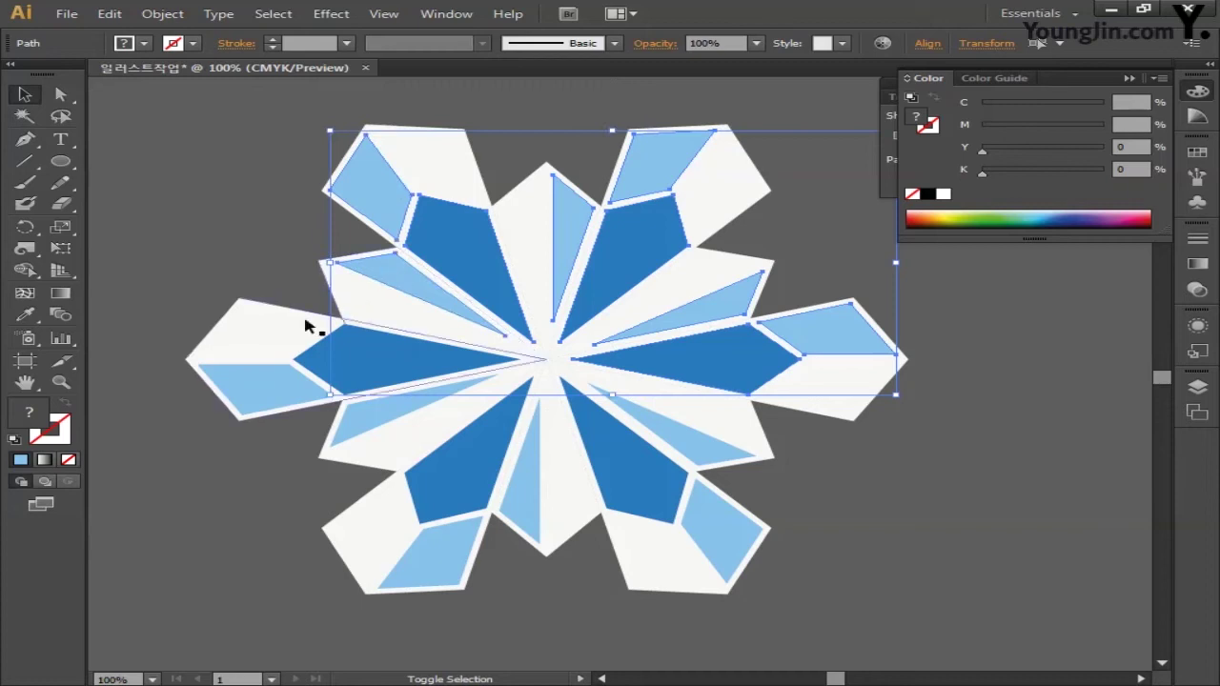
{"action": "left_click", "coordinate": [327, 362], "text": "shift"}
{"action": "left_click", "coordinate": [281, 394], "text": "shift"}
{"action": "left_click", "coordinate": [389, 430], "text": "shift"}
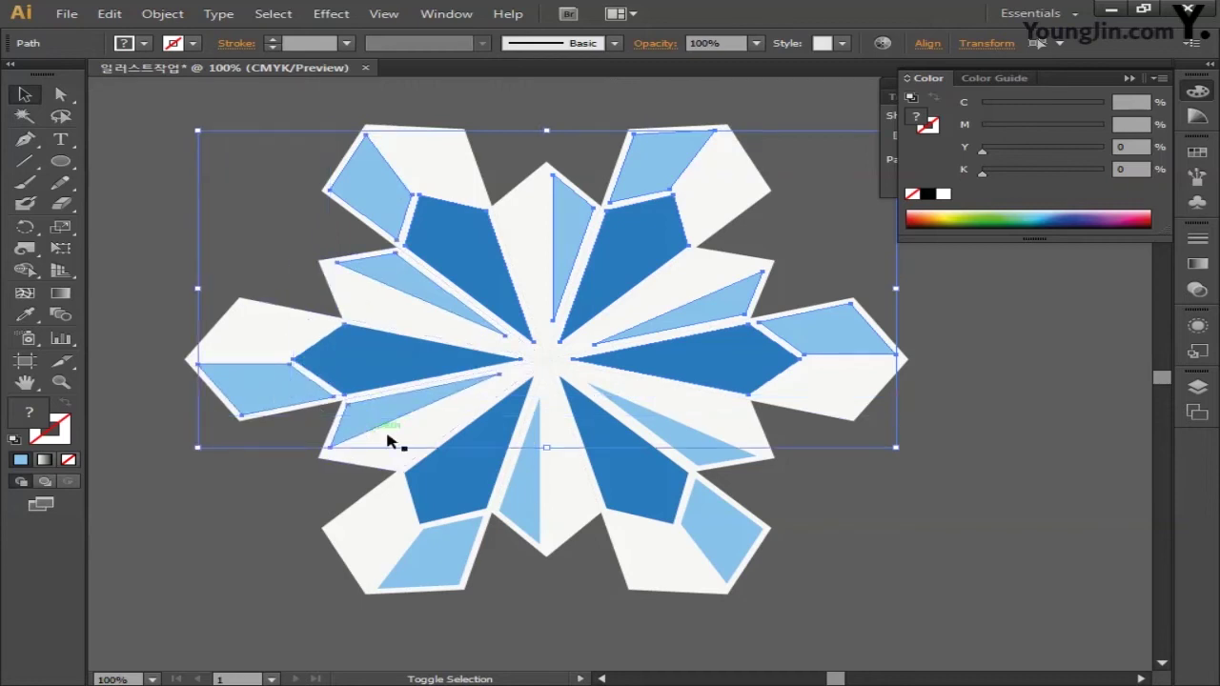
{"action": "left_click", "coordinate": [458, 505], "text": "shift"}
{"action": "left_click", "coordinate": [434, 553], "text": "shift"}
{"action": "left_click", "coordinate": [517, 519], "text": "shift"}
{"action": "left_click", "coordinate": [629, 481], "text": "shift"}
{"action": "left_click", "coordinate": [719, 528], "text": "shift"}
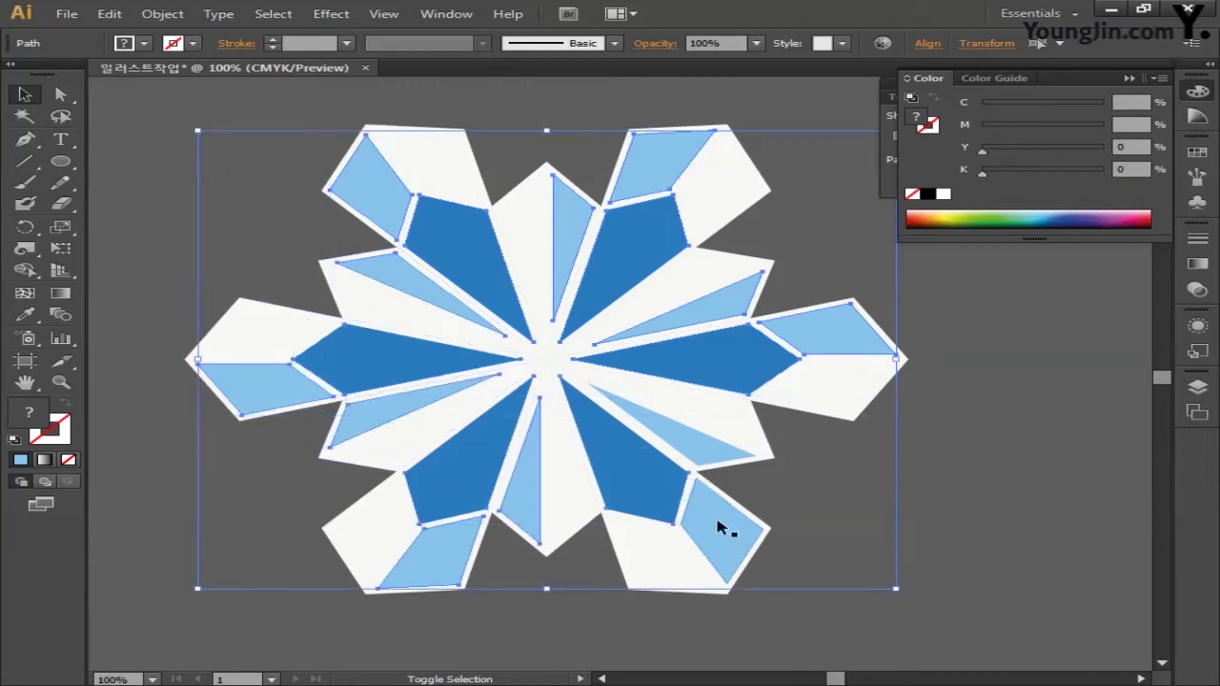
{"action": "left_click", "coordinate": [720, 445], "text": "shift"}
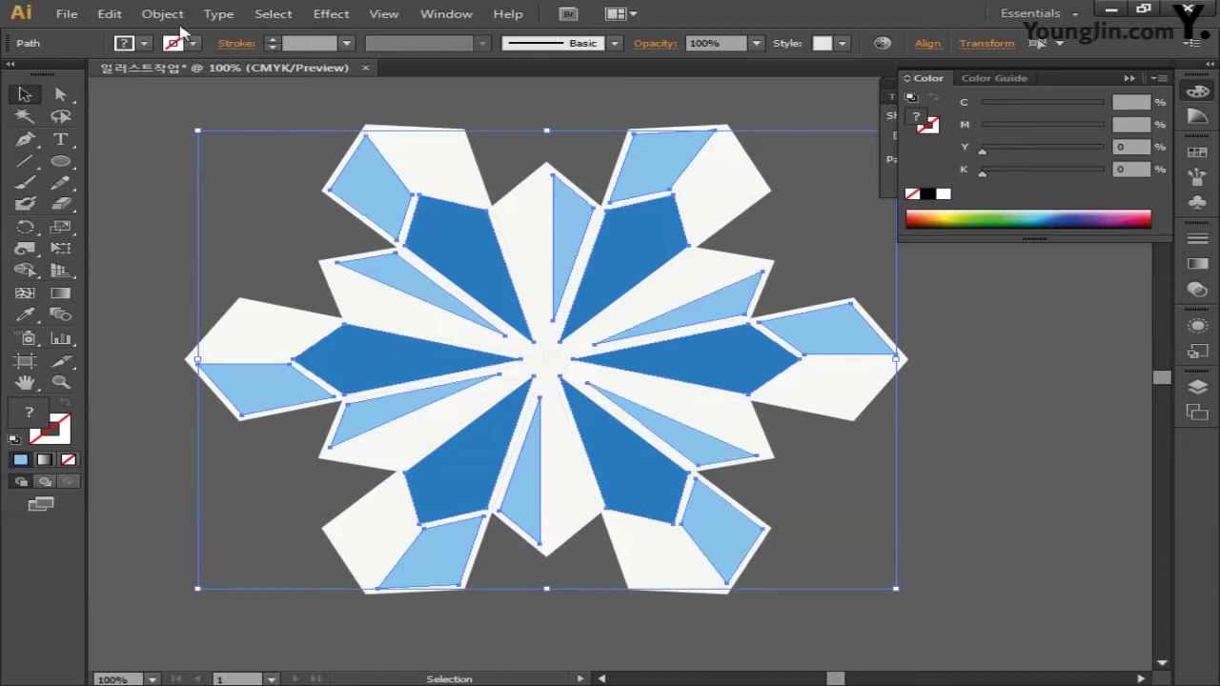
{"action": "left_click", "coordinate": [176, 16]}
{"action": "left_click", "coordinate": [185, 79]}
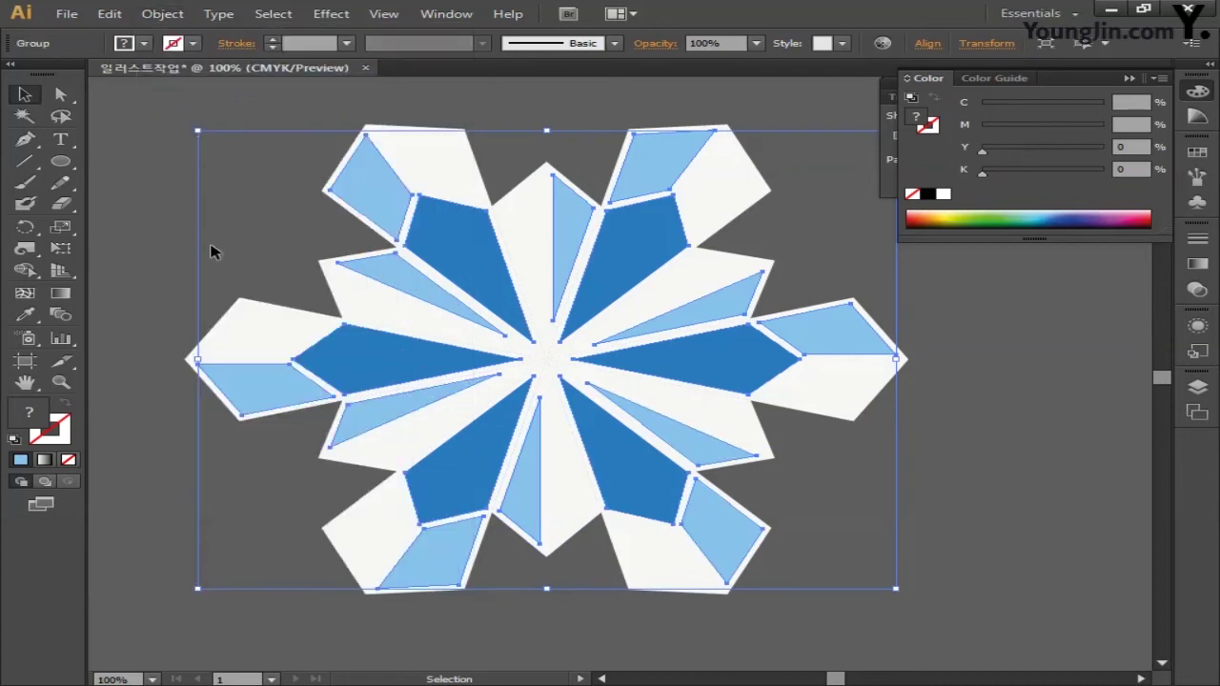
{"action": "left_click", "coordinate": [160, 251]}
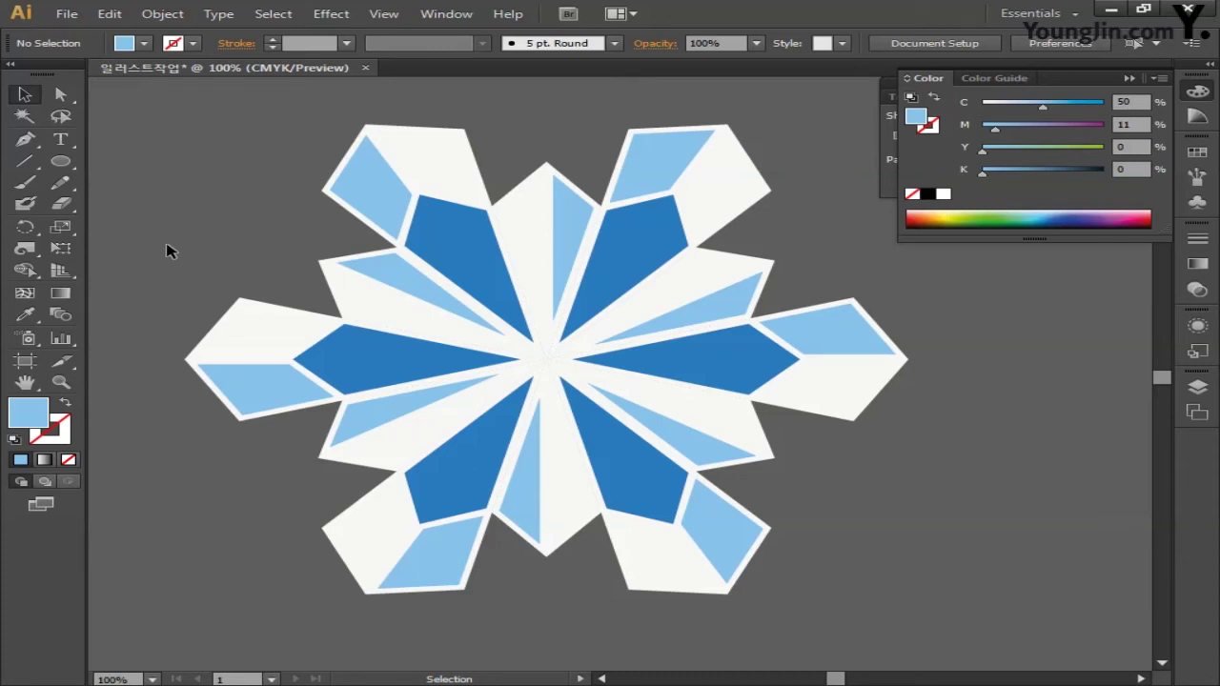
Draw a straight vertical line with the Line Segment tool in an empty area away from the emblem
{"action": "left_click", "coordinate": [1129, 78]}
{"action": "left_click", "coordinate": [1149, 86]}
{"action": "scroll", "coordinate": [520, 239], "scroll_direction": "left", "scroll_amount": 10}
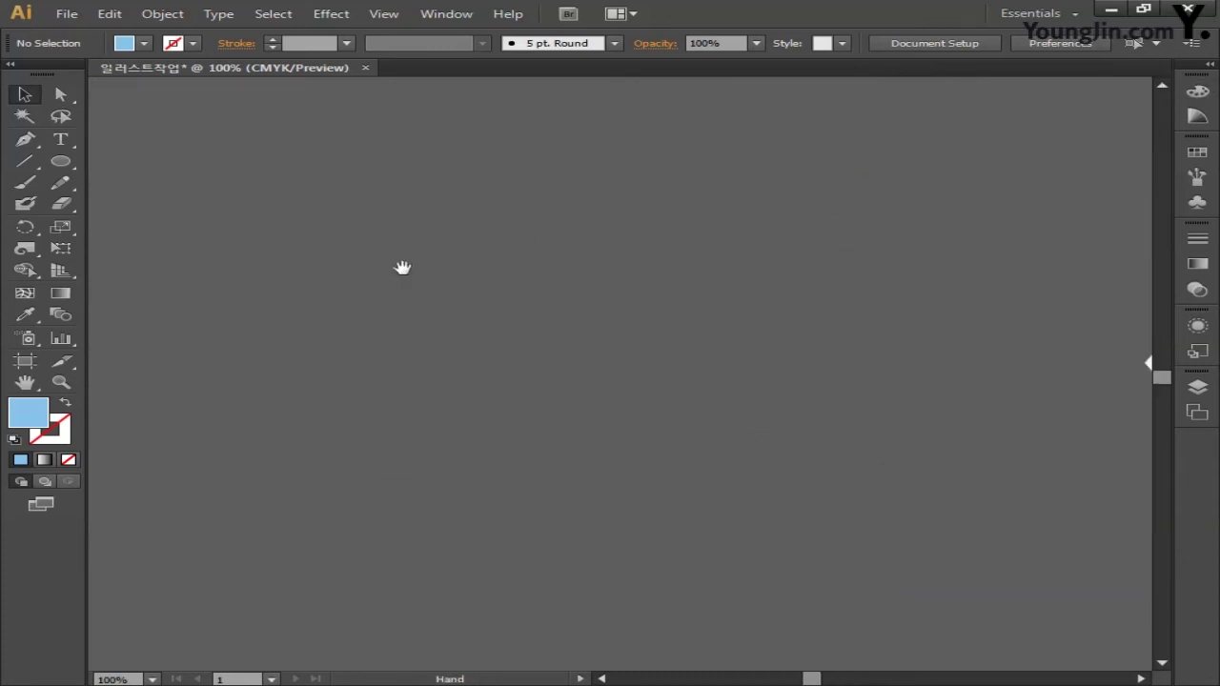
{"action": "left_click_drag", "start_coordinate": [402, 268], "coordinate": [794, 264]}
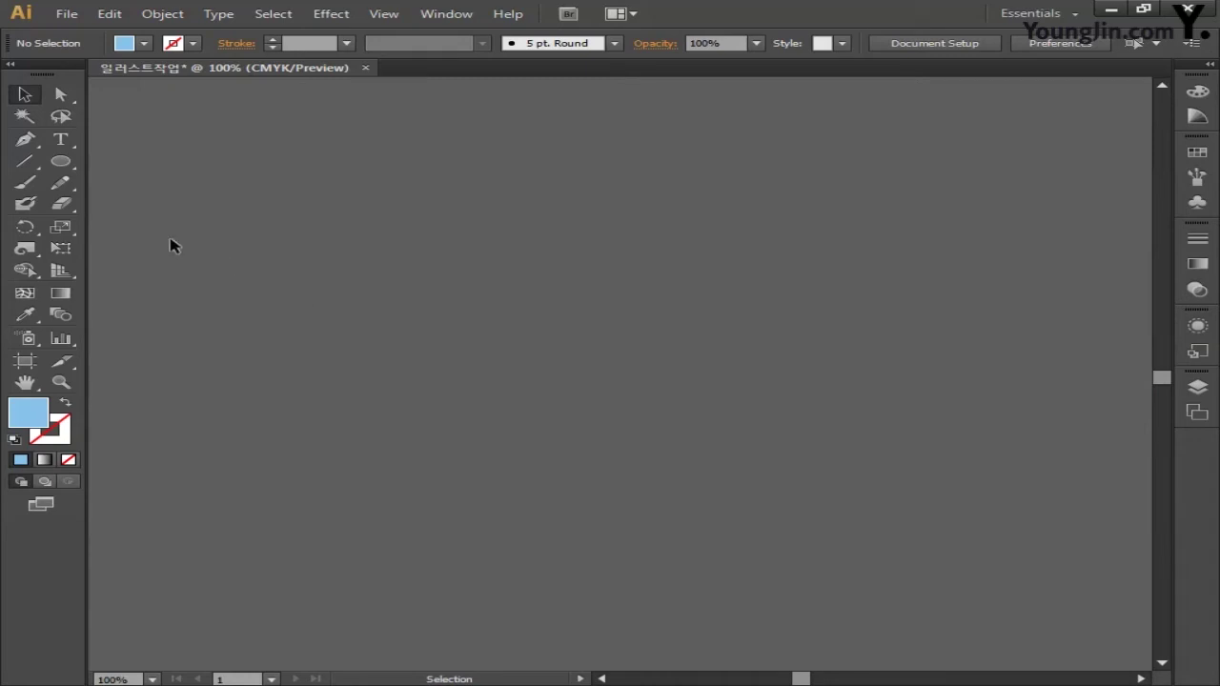
{"action": "left_click", "coordinate": [26, 161]}
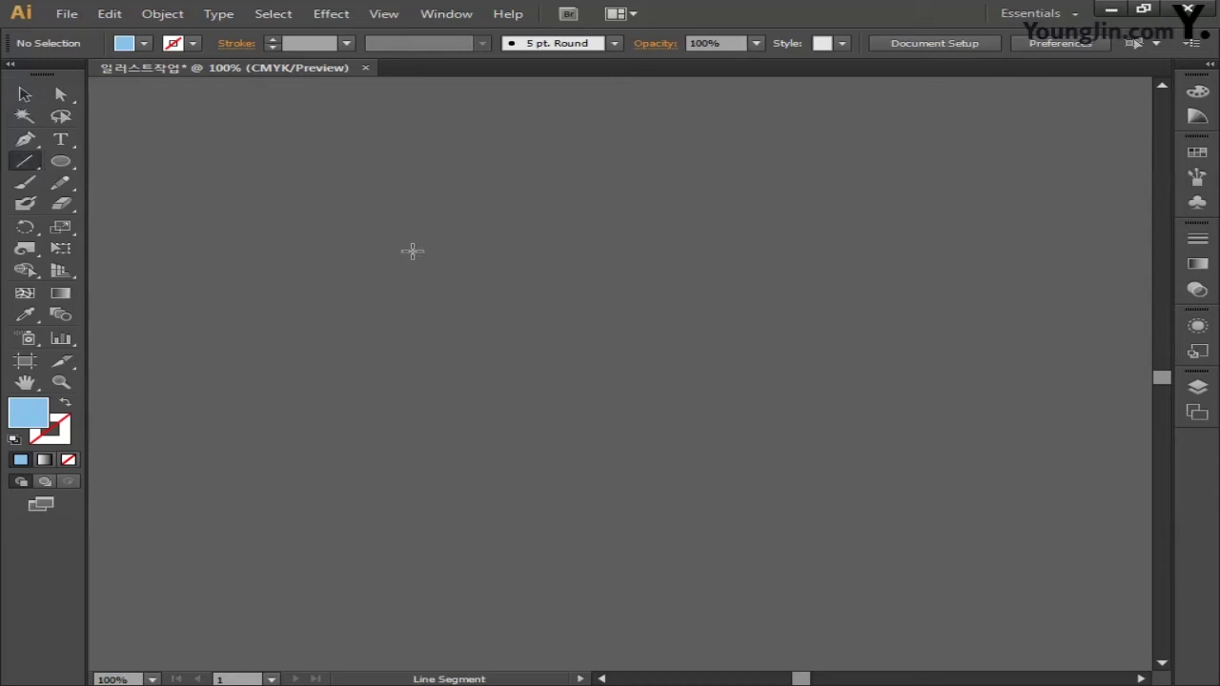
{"action": "left_click_drag", "start_coordinate": [575, 176], "coordinate": [574, 520]}
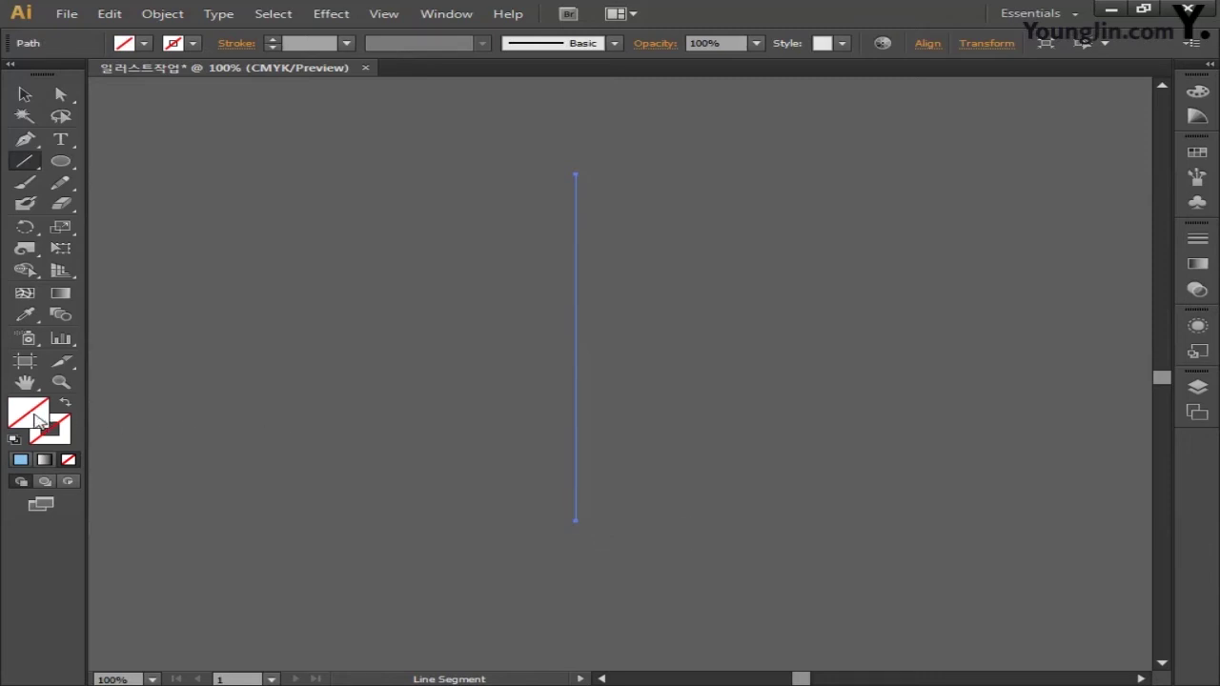
Set the vertical line's stroke color to white
{"action": "double_click", "coordinate": [59, 435]}
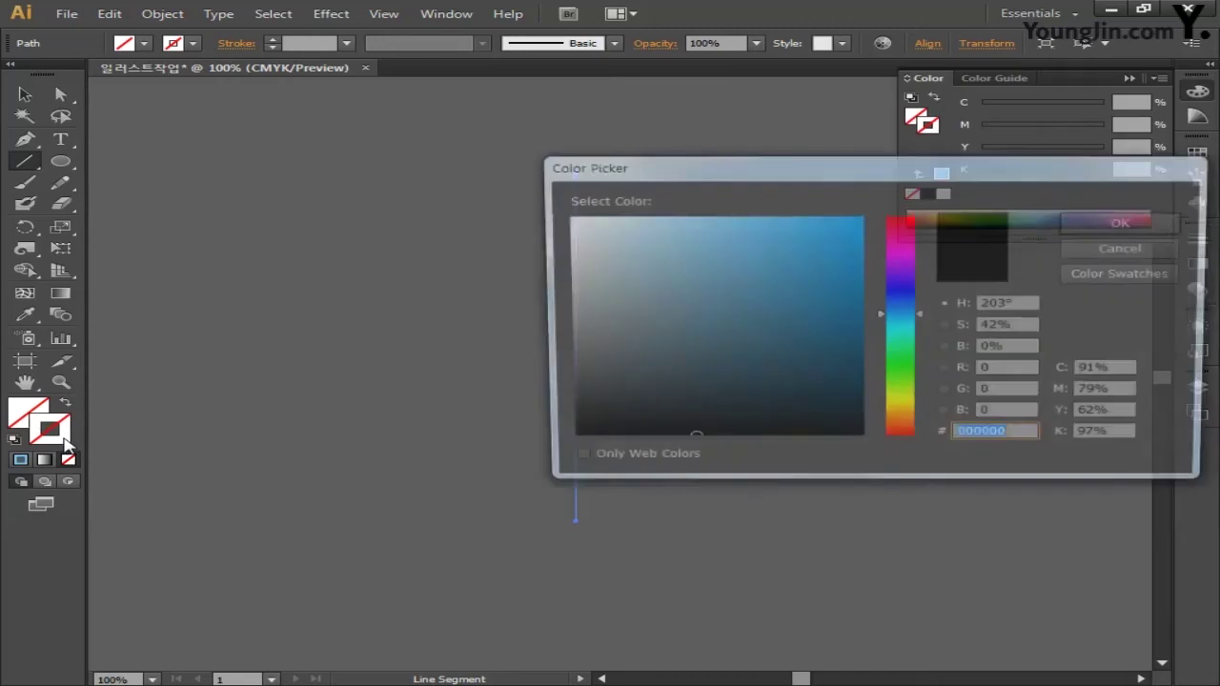
{"action": "left_click", "coordinate": [560, 217]}
{"action": "left_click", "coordinate": [1119, 220]}
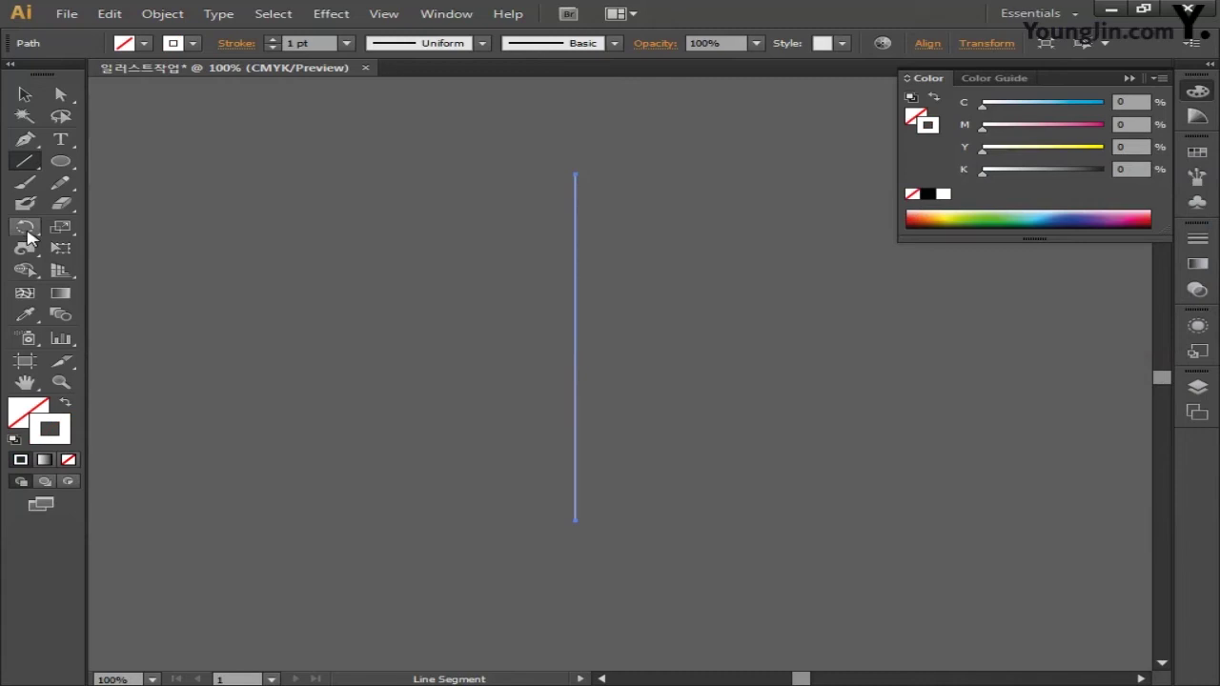
Rotate the vertical white line 36° around its lower endpoint
{"action": "left_click", "coordinate": [25, 228]}
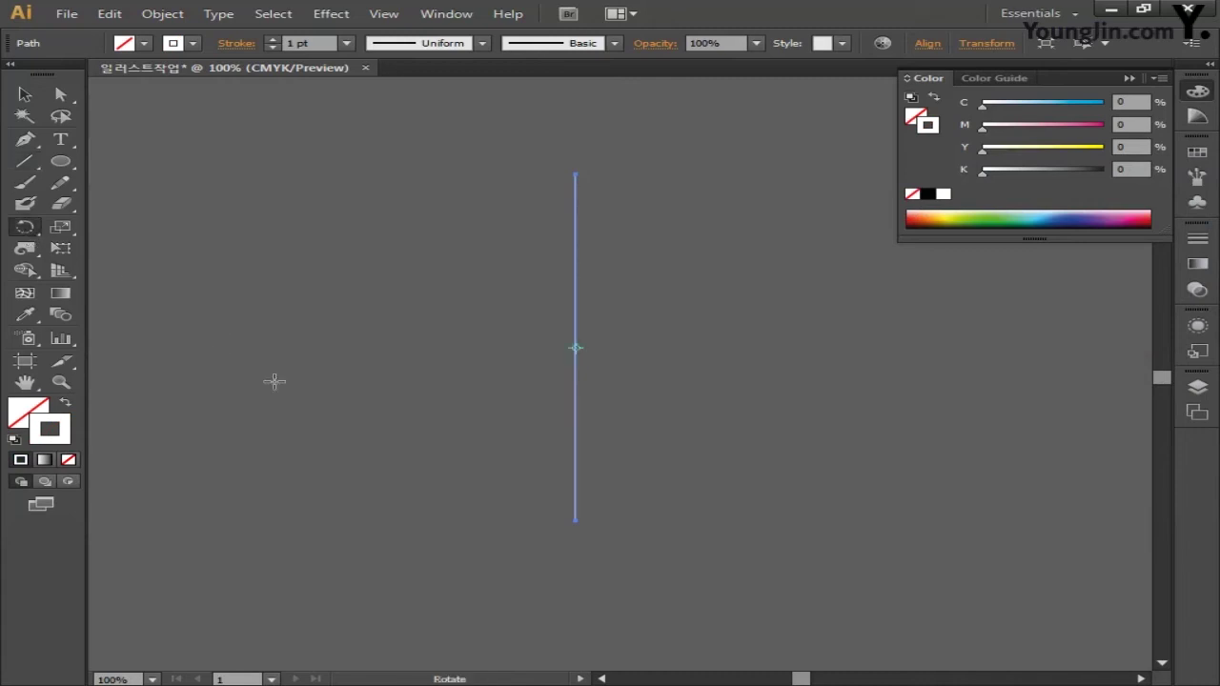
{"action": "left_click", "coordinate": [574, 521], "text": "alt"}
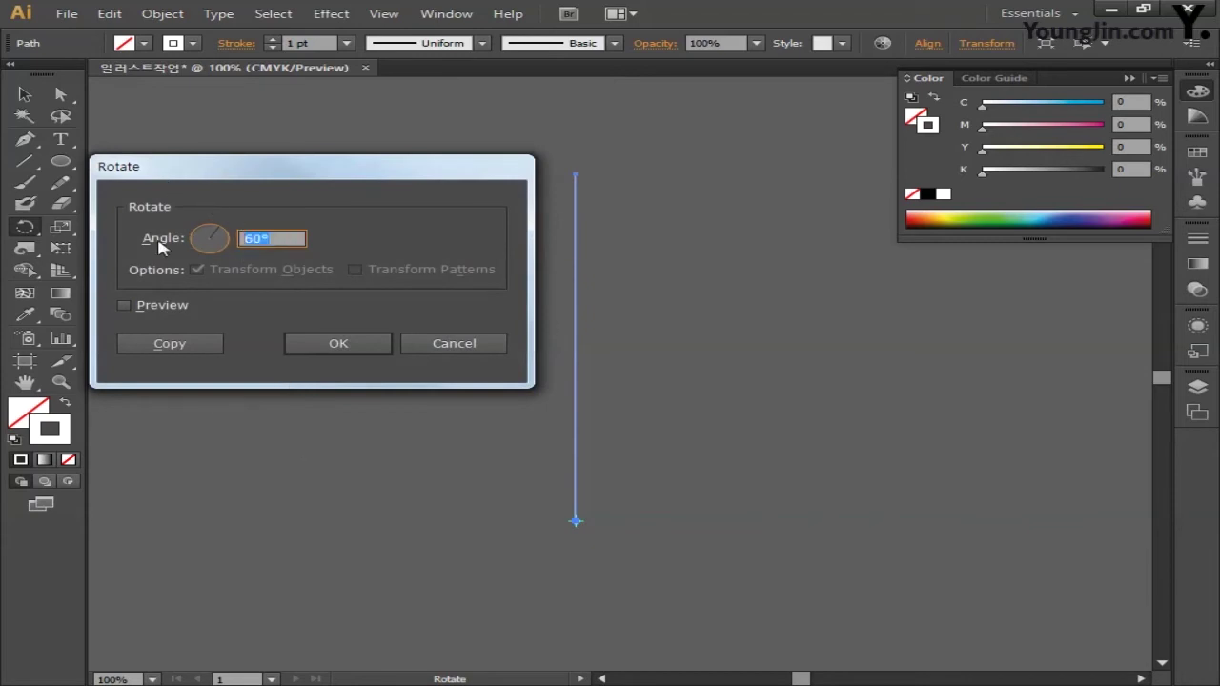
{"action": "type", "text": "36"}
{"action": "left_click", "coordinate": [320, 343]}
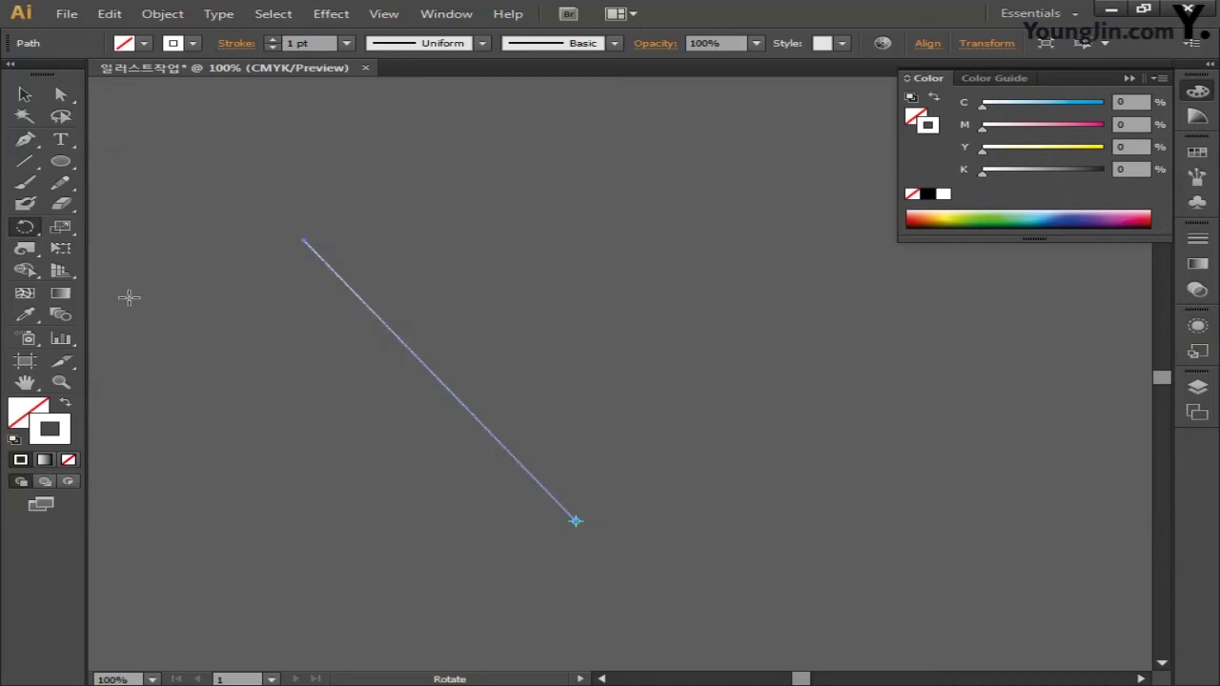
Reflect a copy of the slanted line across the vertical axis so the two lines cross in an X
{"action": "left_click_drag", "start_coordinate": [25, 229], "coordinate": [113, 250]}
{"action": "double_click", "coordinate": [27, 233]}
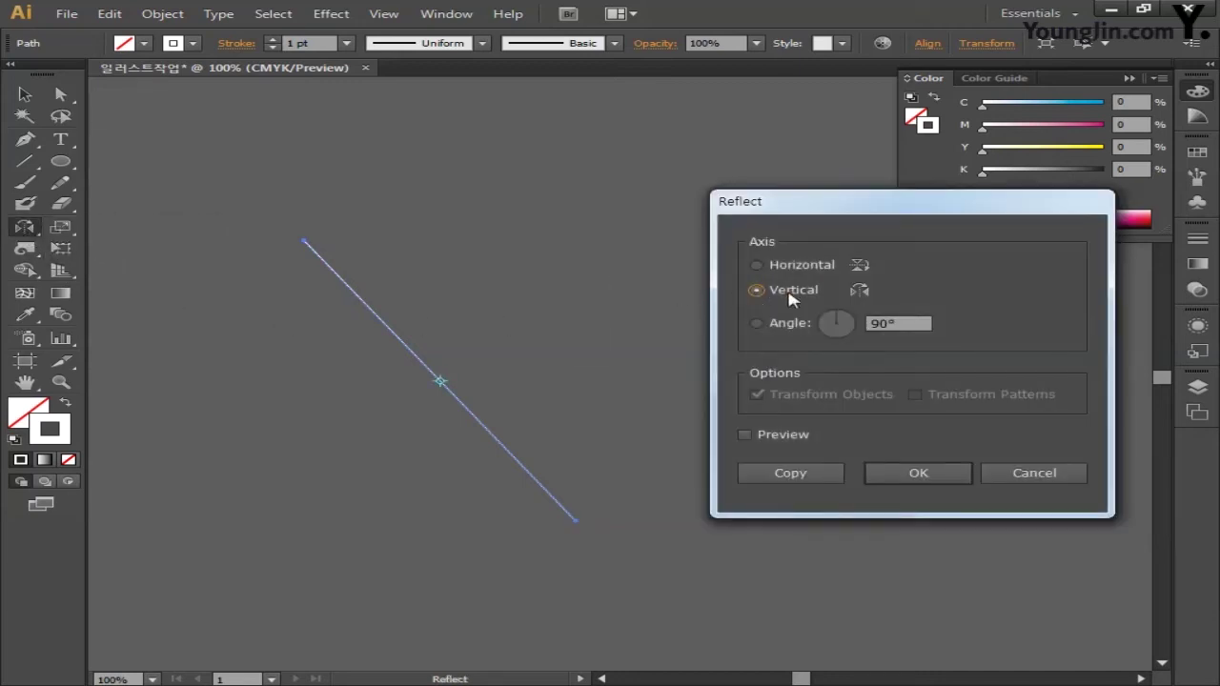
{"action": "left_click", "coordinate": [796, 467]}
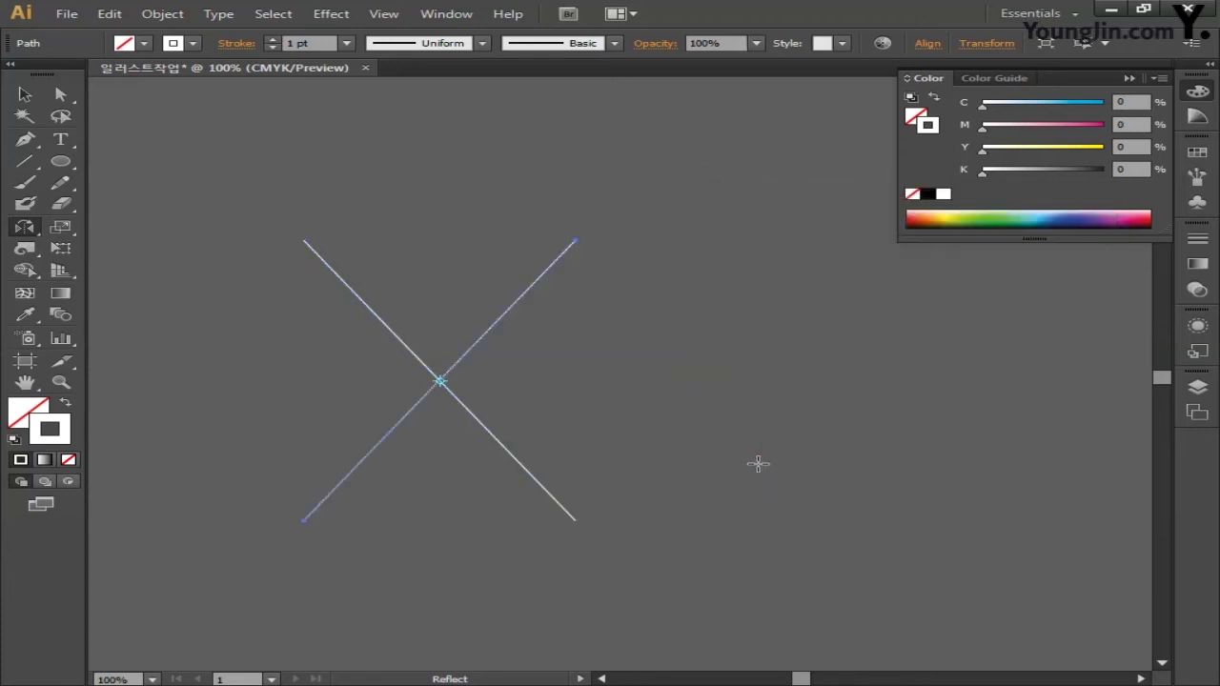
Draw a tall, narrow rectangle over the crossing of the two lines and stretch its top edge upward
{"action": "left_click_drag", "start_coordinate": [60, 161], "coordinate": [179, 160]}
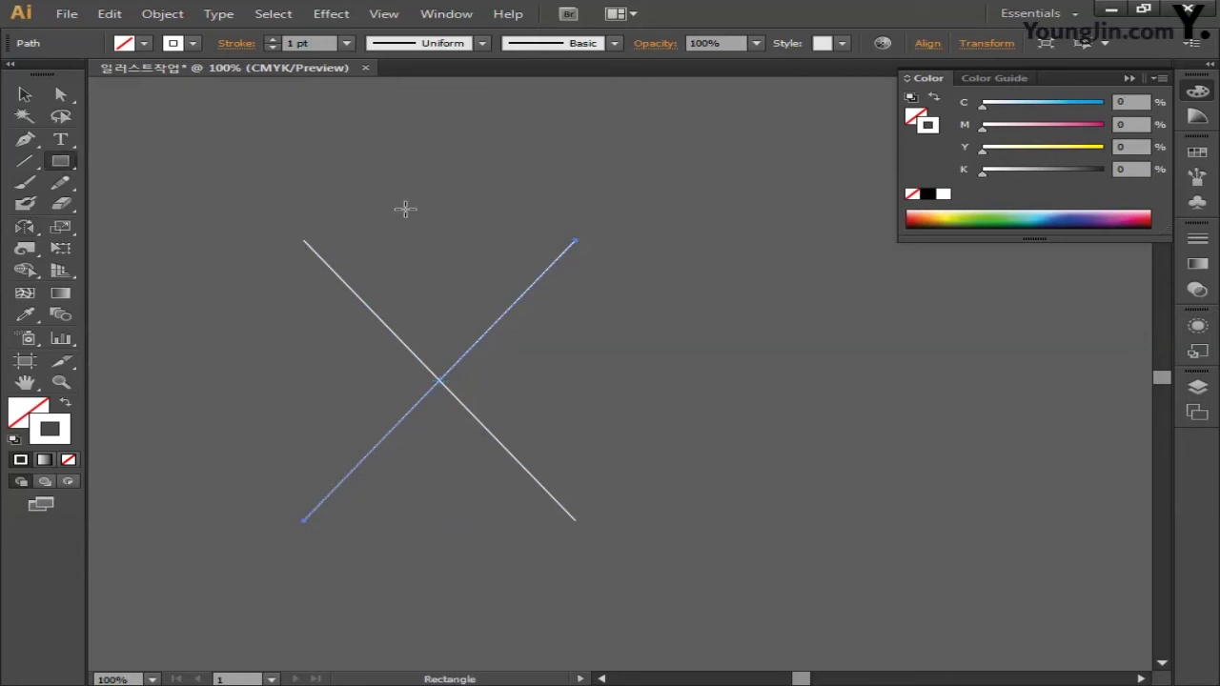
{"action": "left_click_drag", "start_coordinate": [447, 184], "coordinate": [476, 237]}
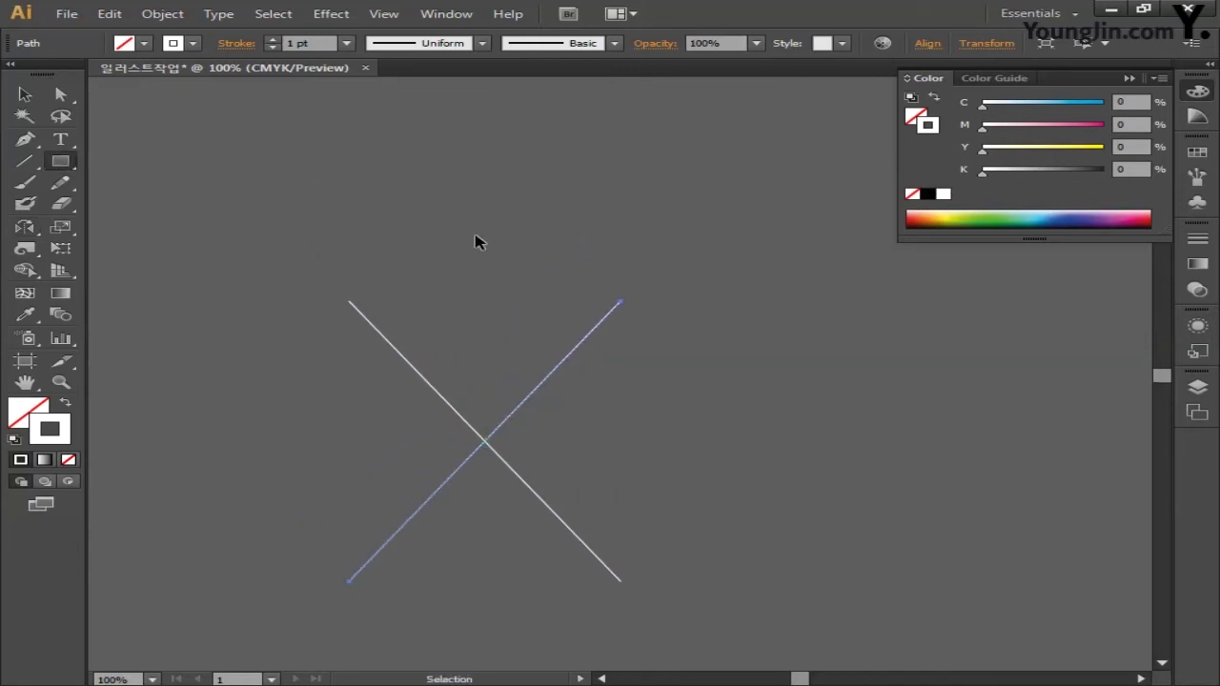
{"action": "key", "text": "ctrl+minus"}
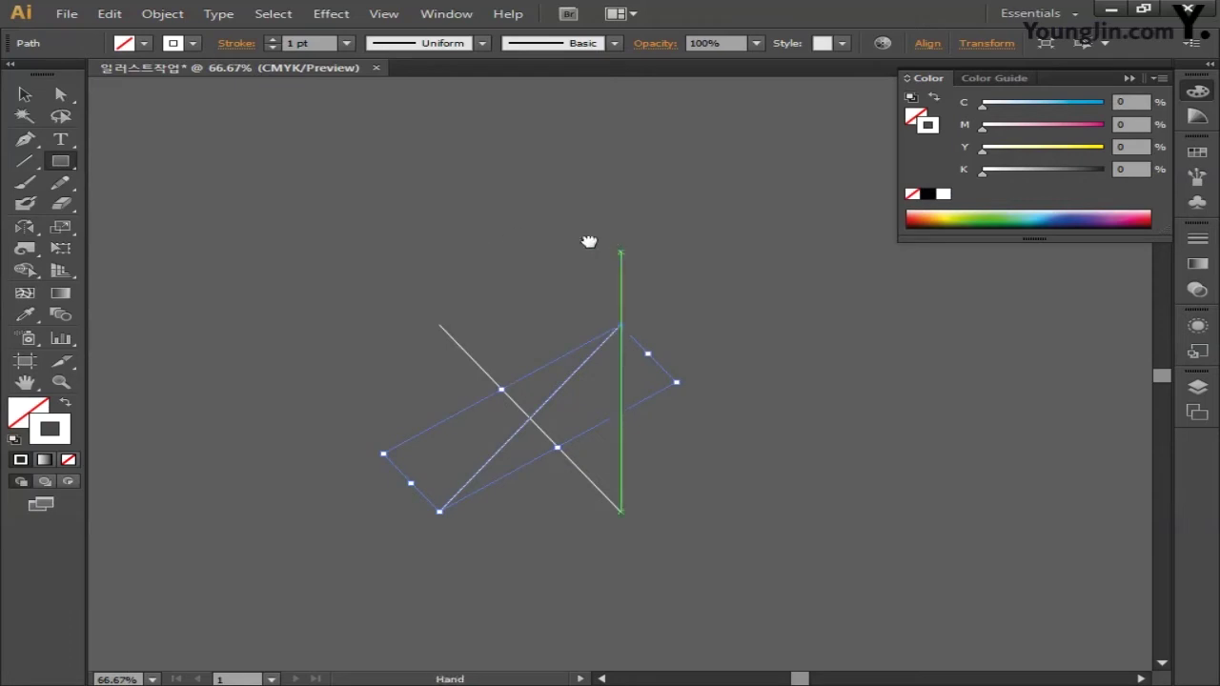
{"action": "left_click_drag", "start_coordinate": [453, 182], "coordinate": [508, 540]}
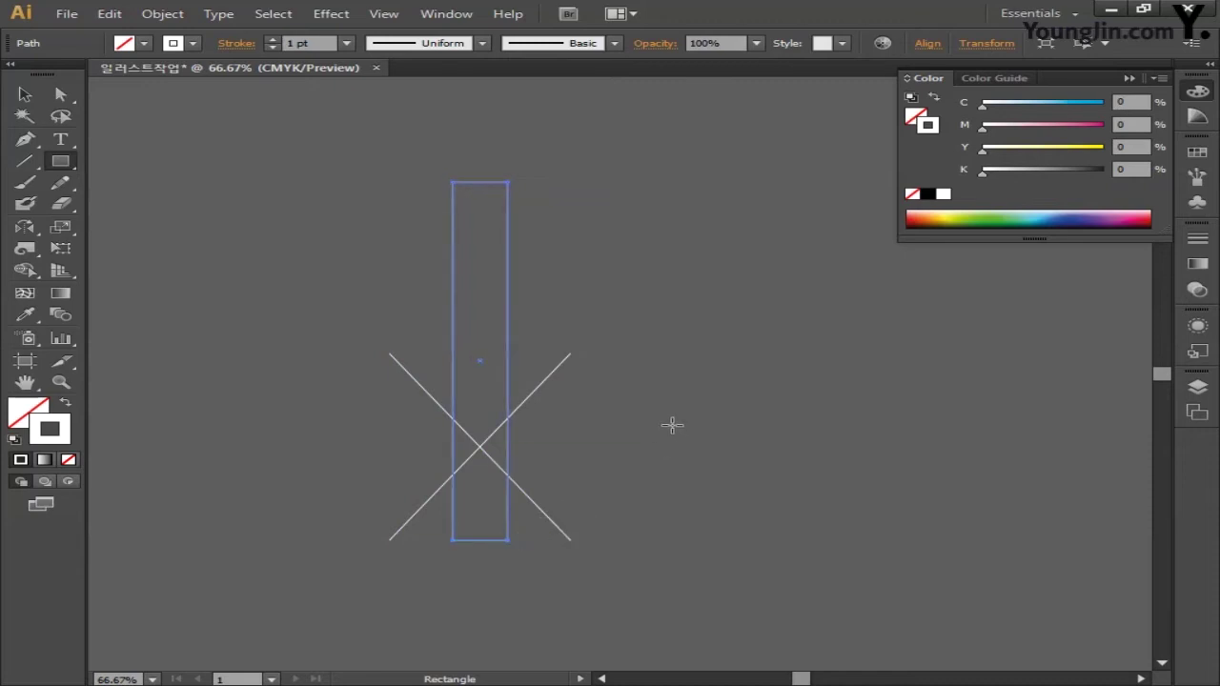
{"action": "left_click", "coordinate": [25, 94]}
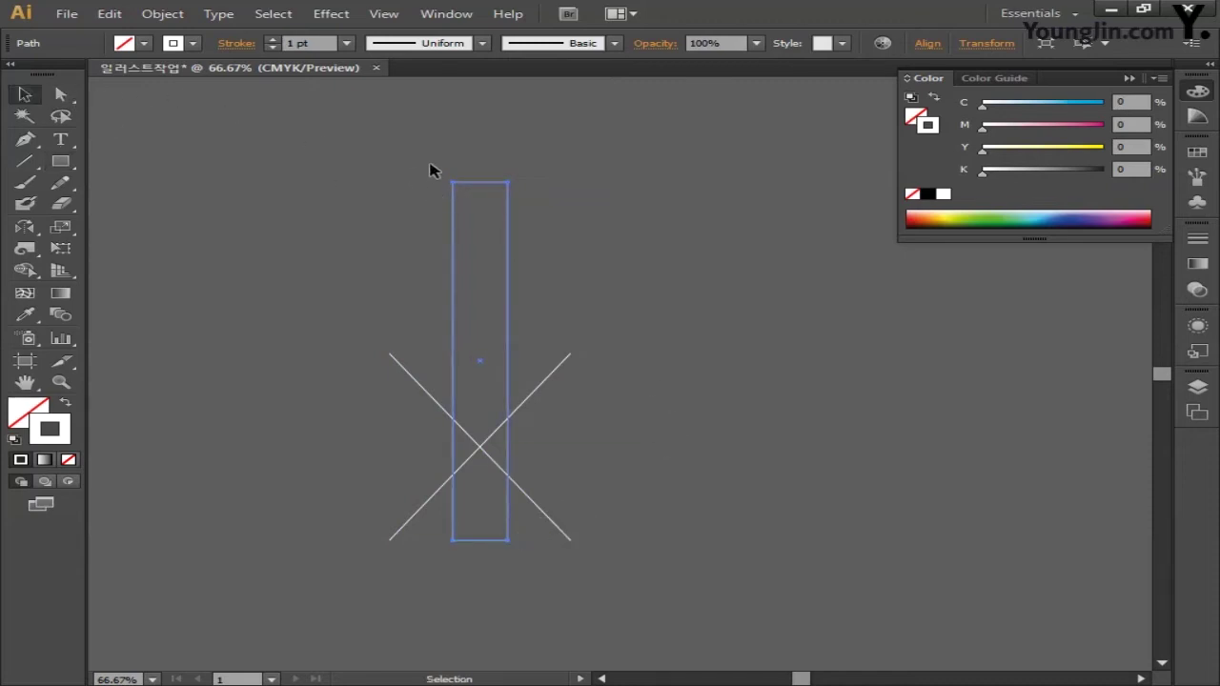
{"action": "left_click_drag", "start_coordinate": [459, 152], "coordinate": [541, 229]}
{"action": "left_click_drag", "start_coordinate": [481, 181], "coordinate": [481, 123]}
Select the rectangle and both crossed lines and align their horizontal centers relative to the selection
{"action": "left_click_drag", "start_coordinate": [270, 255], "coordinate": [724, 578]}
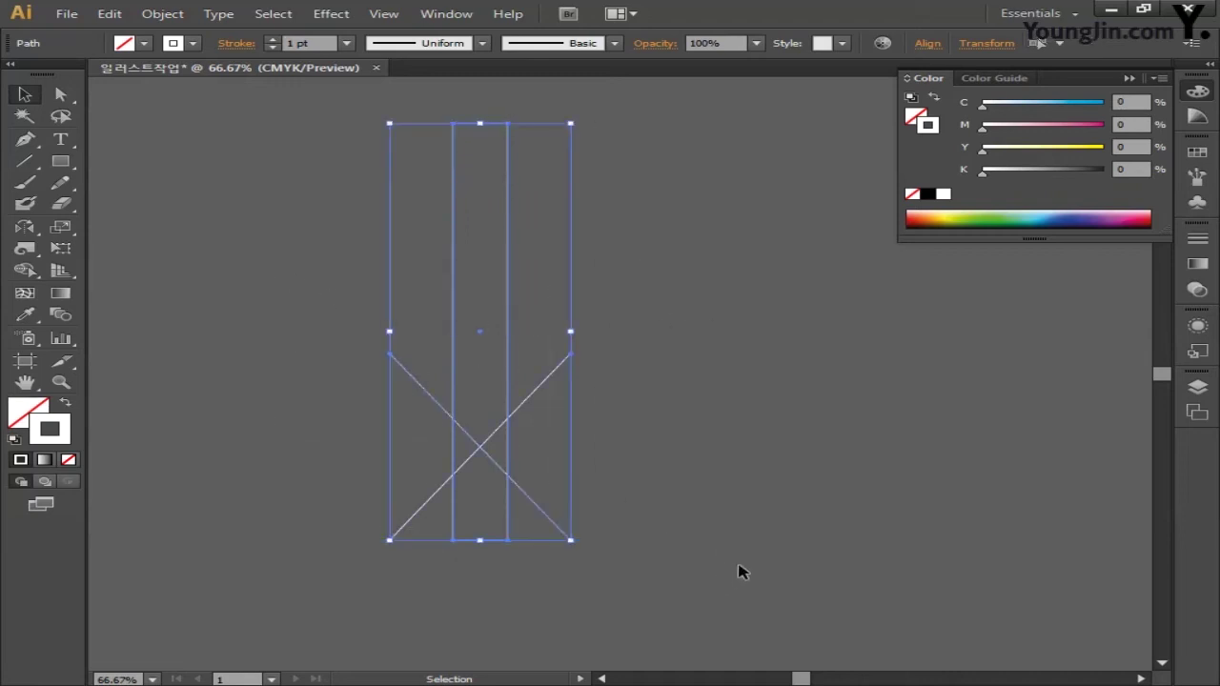
{"action": "left_click", "coordinate": [1199, 91]}
{"action": "left_click", "coordinate": [446, 19]}
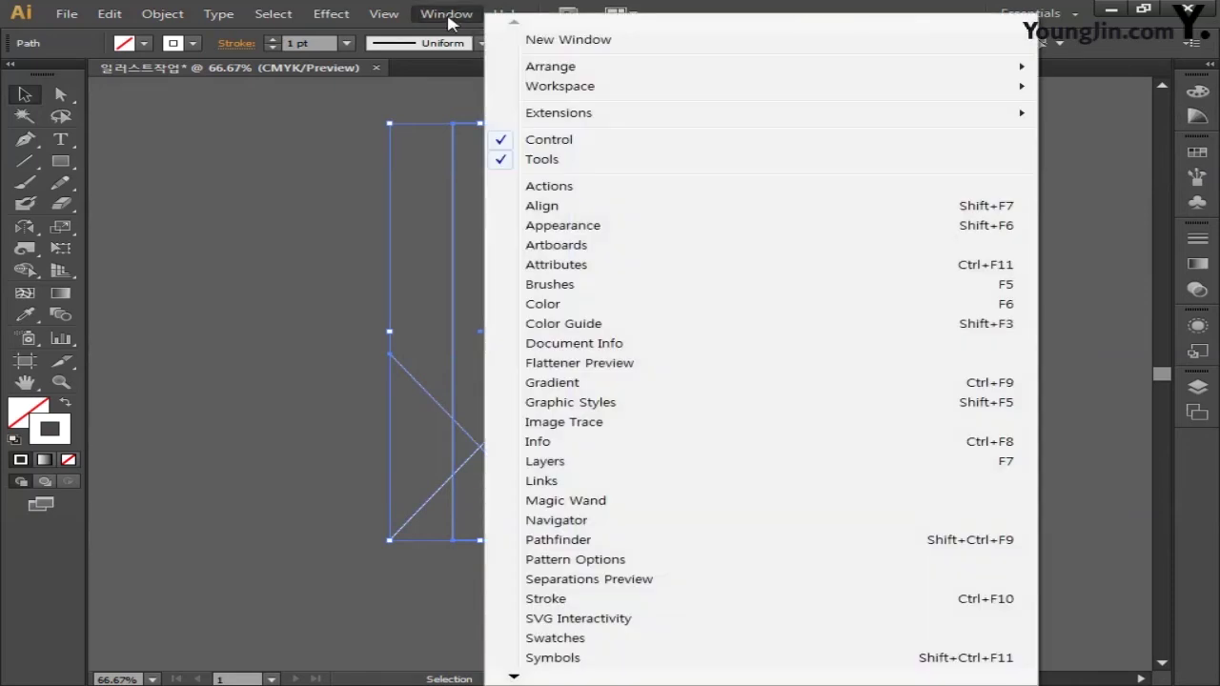
{"action": "left_click", "coordinate": [601, 207]}
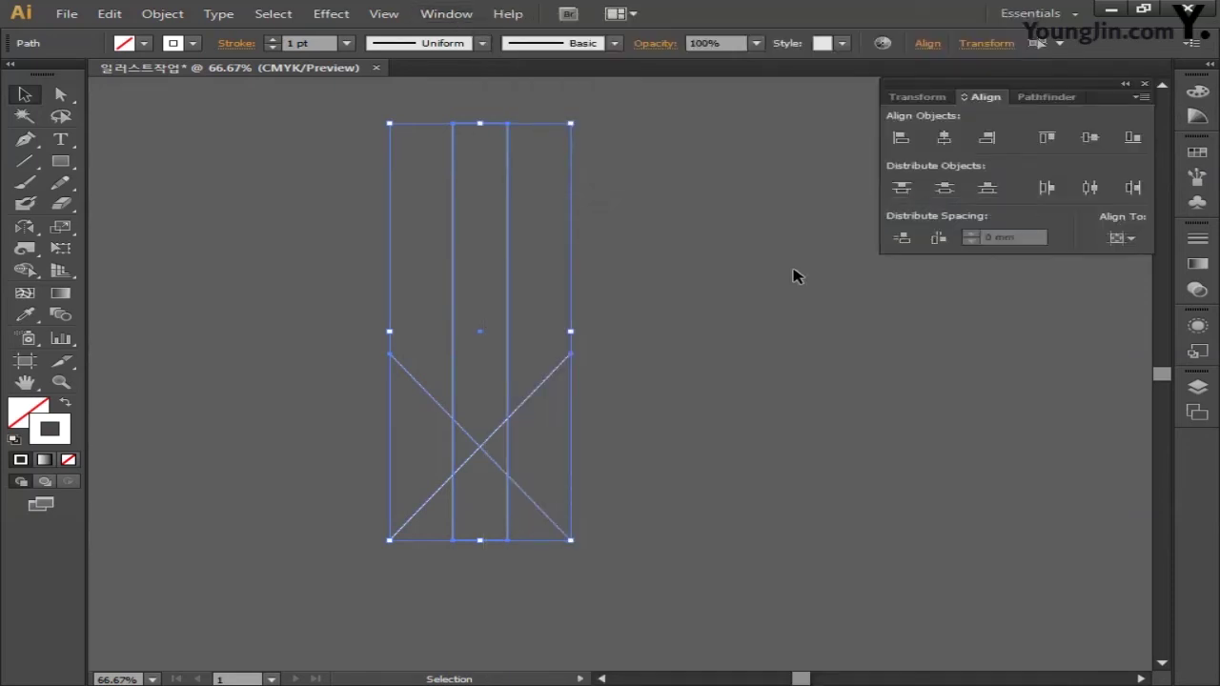
{"action": "left_click", "coordinate": [1123, 238]}
{"action": "left_click", "coordinate": [1101, 264]}
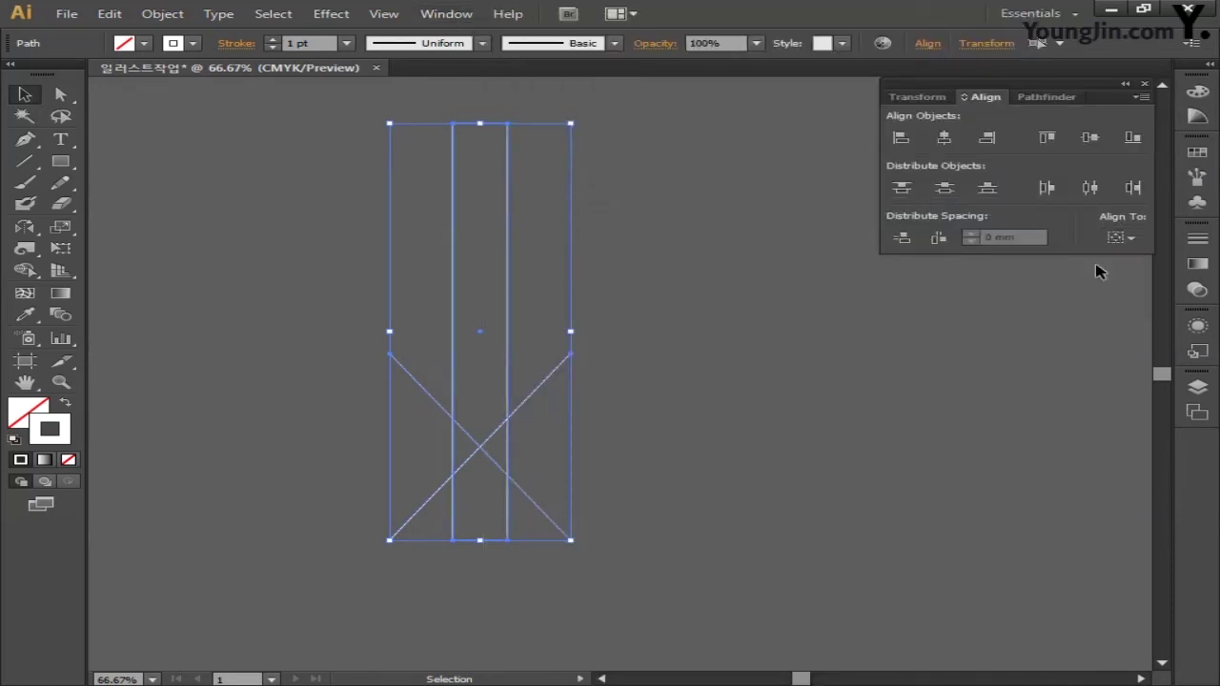
{"action": "left_click", "coordinate": [943, 138]}
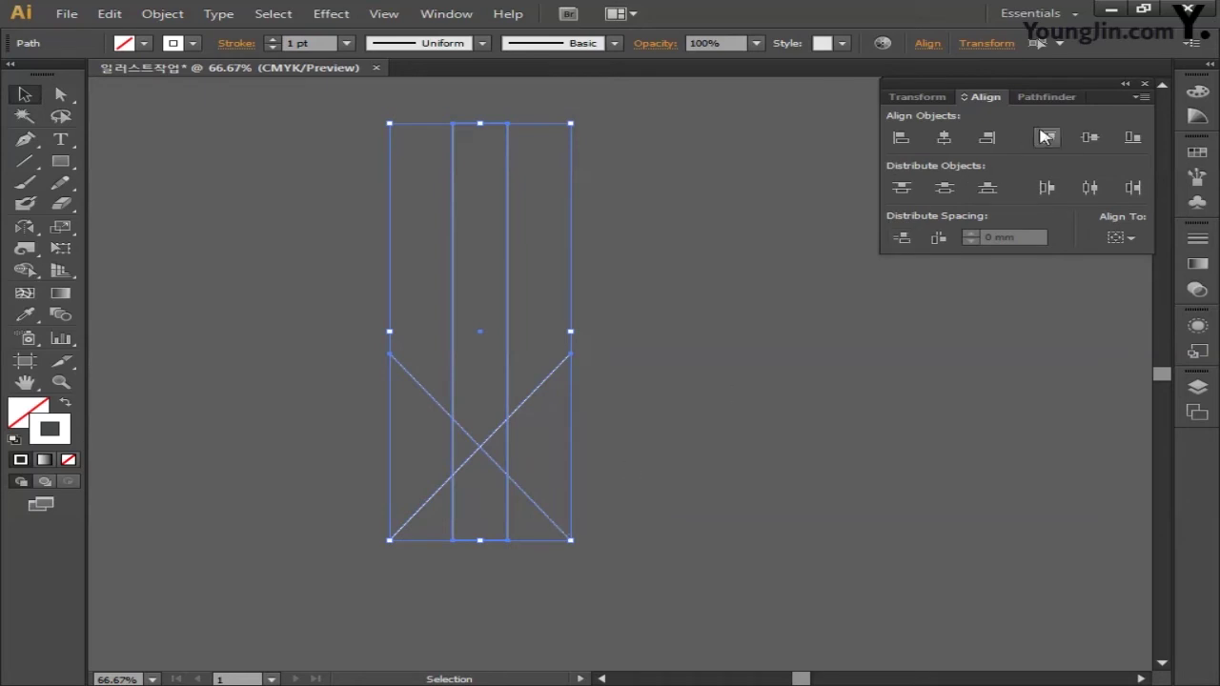
Divide the rectangle along the crossed lines with Pathfinder and delete the pieces beside and below the crossing, leaving a pointed bar
{"action": "left_click", "coordinate": [1041, 96]}
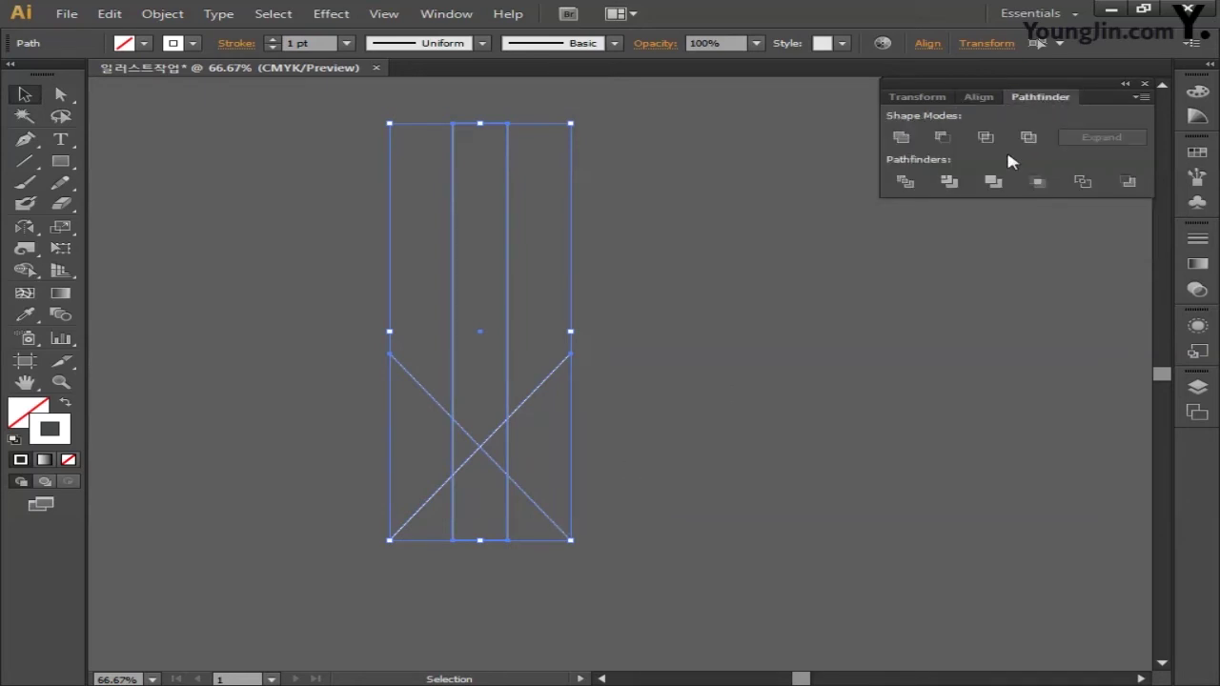
{"action": "left_click", "coordinate": [905, 181]}
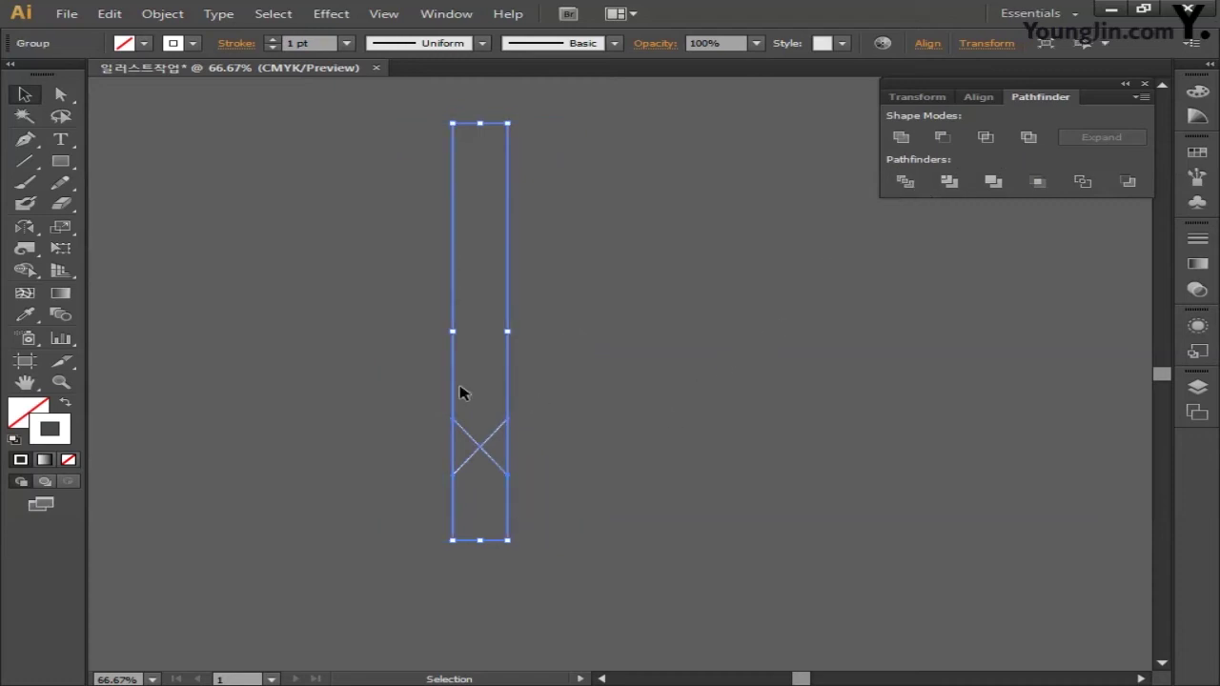
{"action": "left_click", "coordinate": [60, 95]}
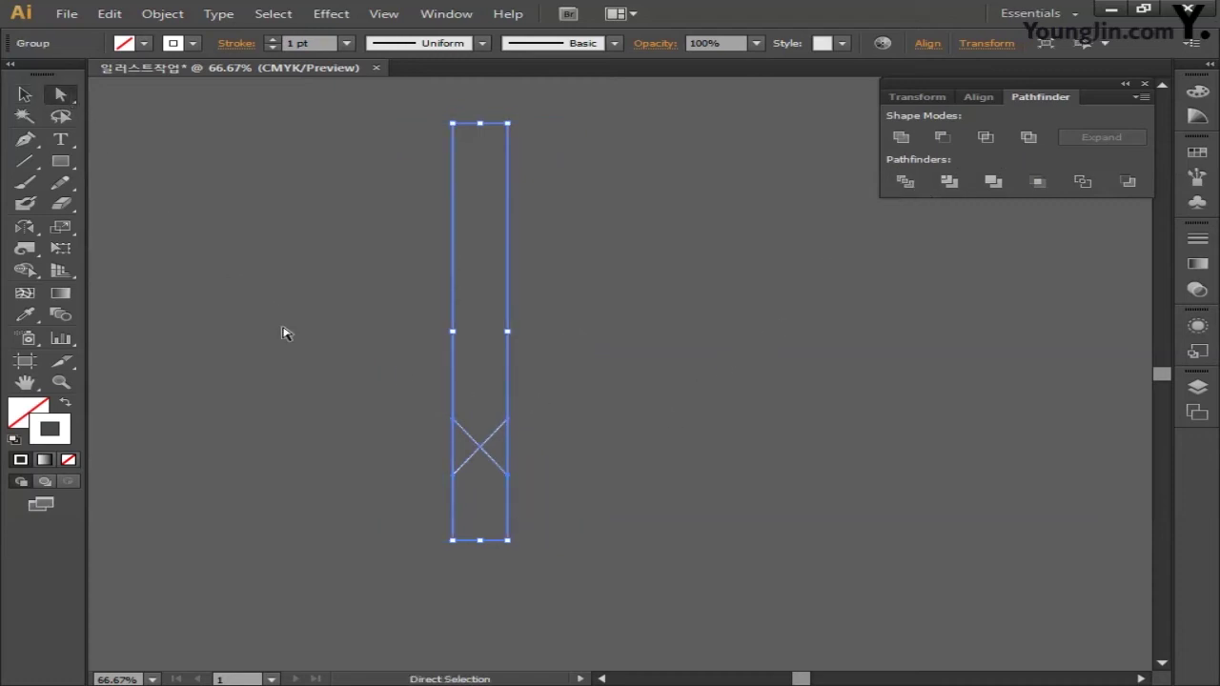
{"action": "left_click_drag", "start_coordinate": [402, 461], "coordinate": [588, 594]}
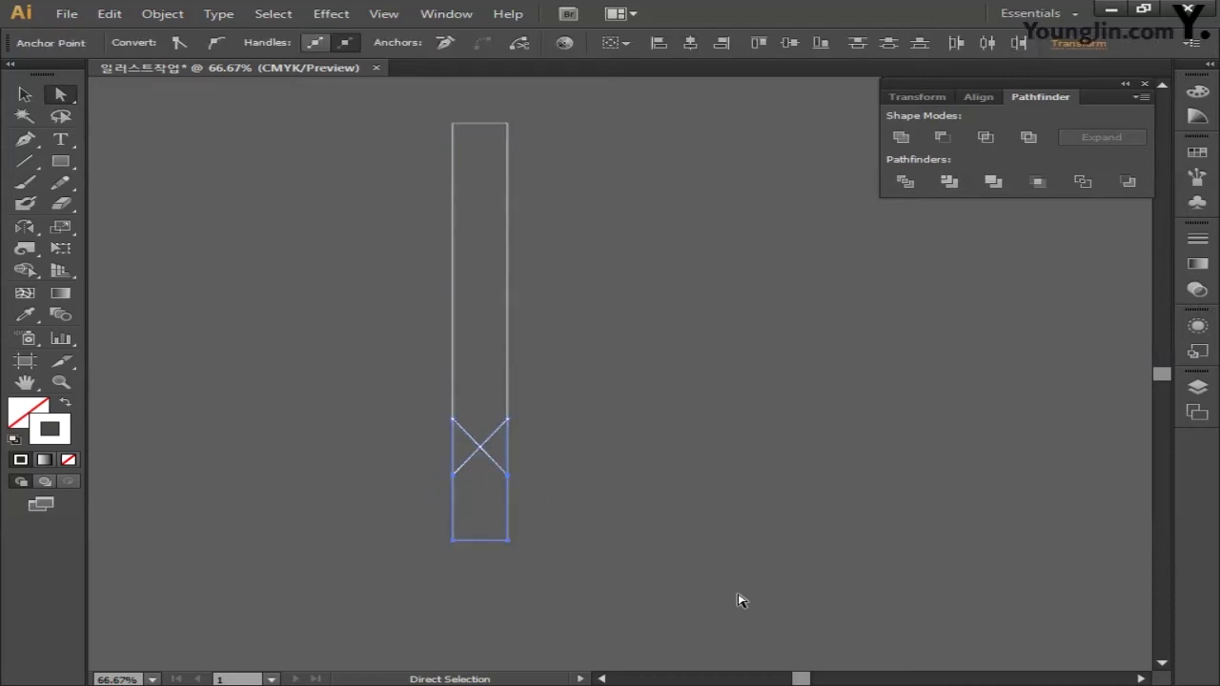
{"action": "key", "text": "Delete"}
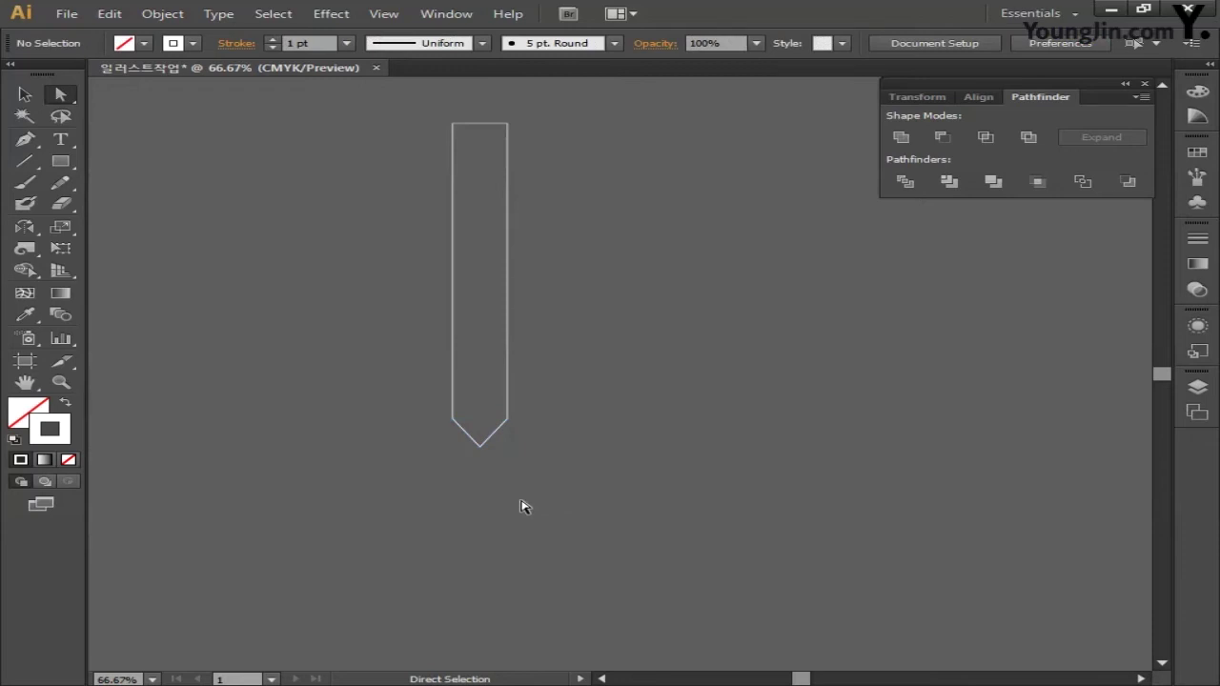
Create a copy of the pointed bar rotated 72° around its pointed tip
{"action": "left_click", "coordinate": [25, 95]}
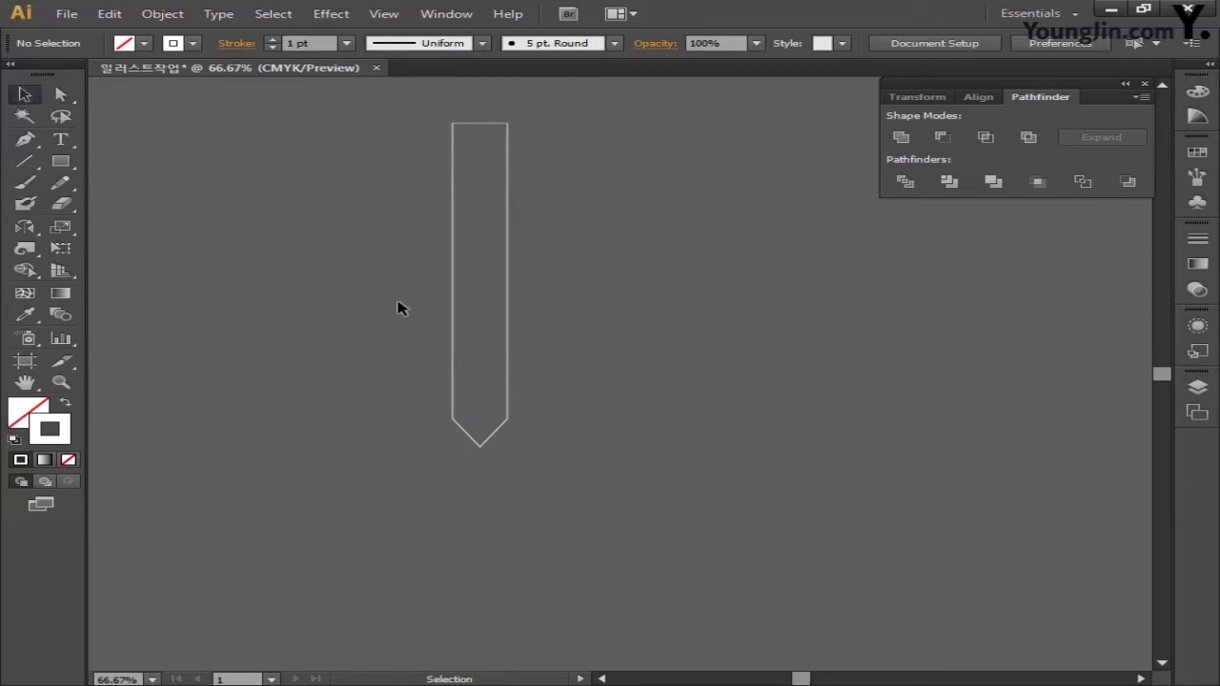
{"action": "left_click_drag", "start_coordinate": [397, 299], "coordinate": [621, 464]}
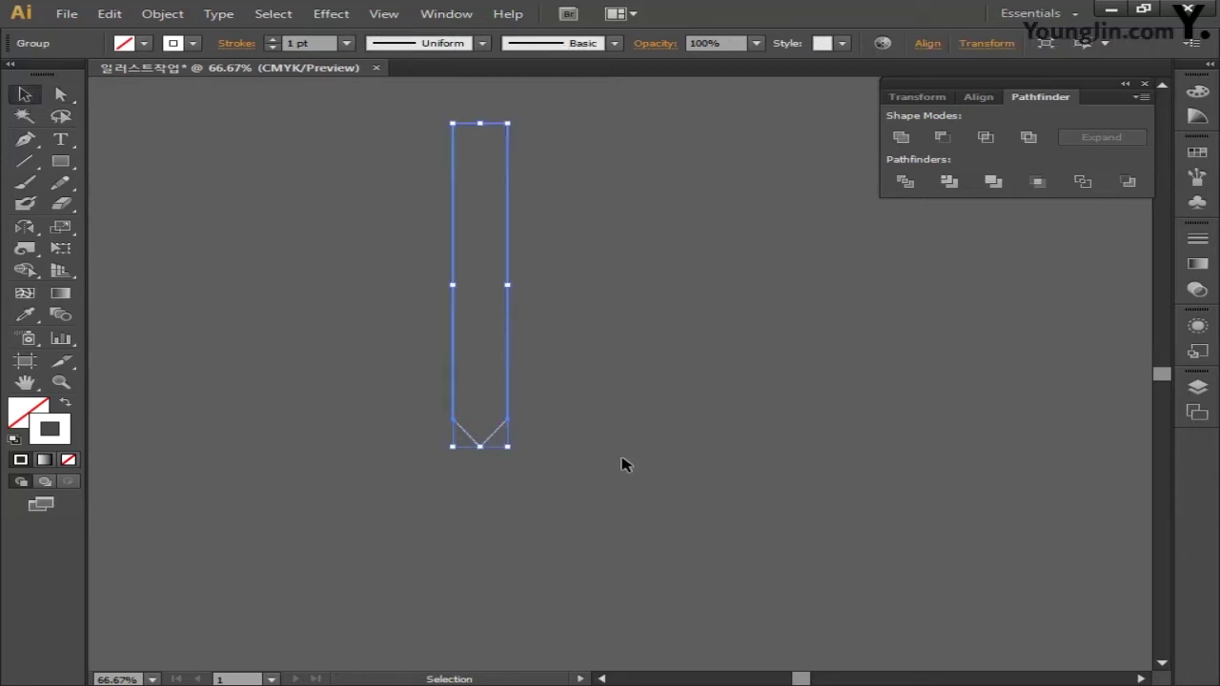
{"action": "left_click_drag", "start_coordinate": [25, 227], "coordinate": [116, 233]}
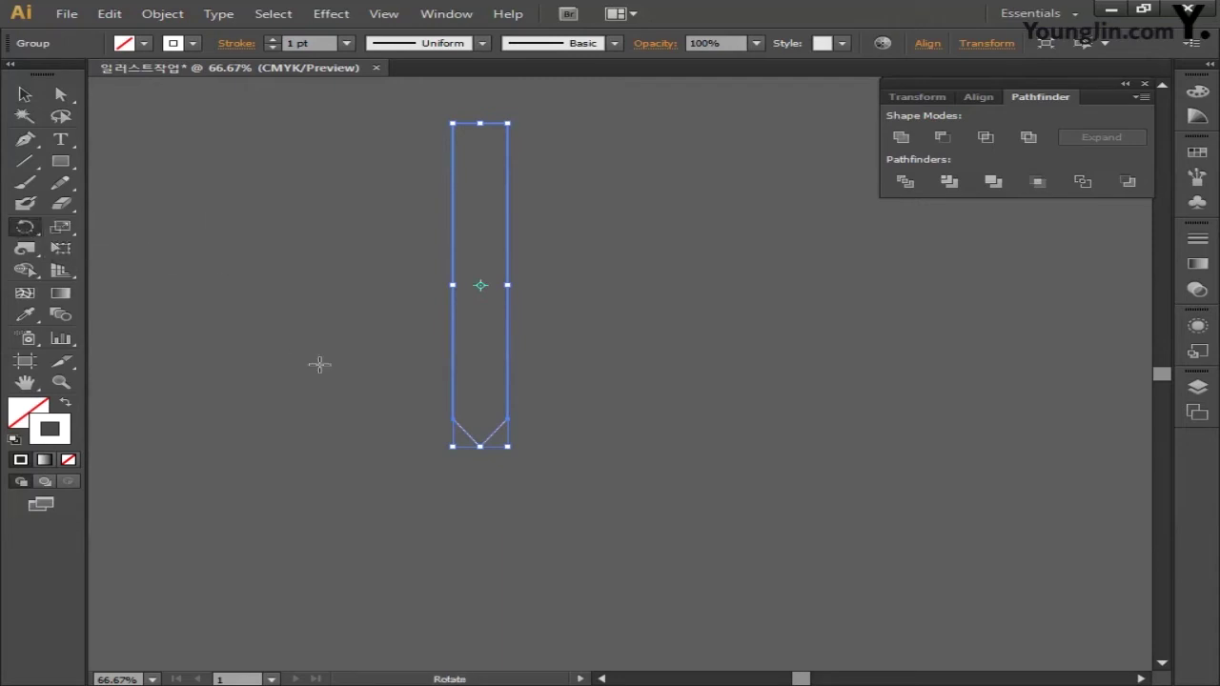
{"action": "left_click", "coordinate": [480, 446], "text": "alt"}
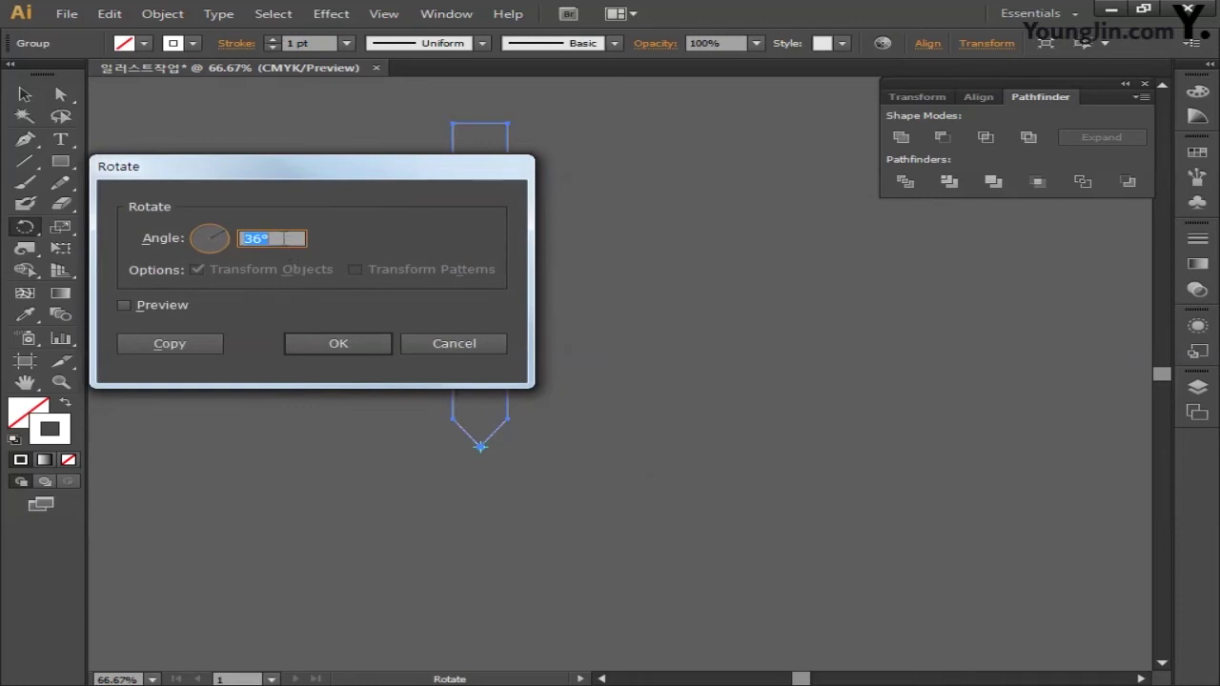
{"action": "type", "text": "72"}
{"action": "left_click", "coordinate": [163, 343]}
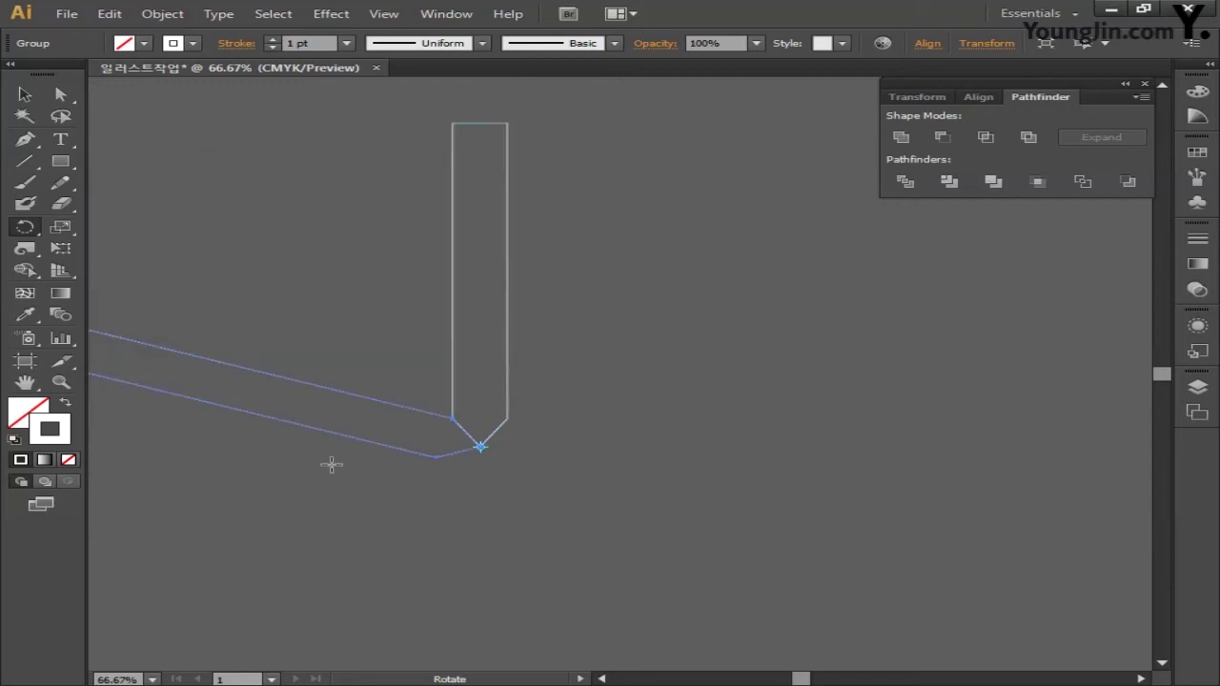
Repeat the rotated copy three more times to complete a five-armed star of pointed bars
{"action": "left_click_drag", "start_coordinate": [504, 489], "coordinate": [585, 470]}
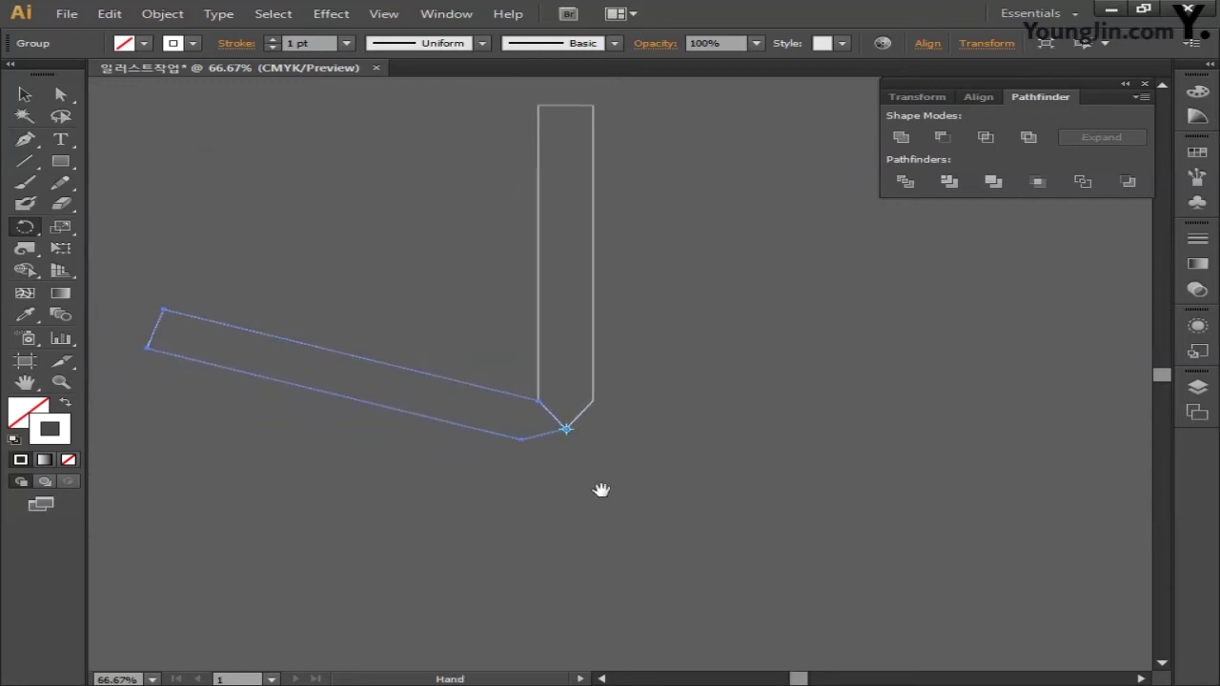
{"action": "key", "text": "v"}
{"action": "key", "text": "ctrl+d"}
{"action": "key", "text": "ctrl+d"}
{"action": "key", "text": "ctrl+d"}
{"action": "key", "text": "ctrl+minus"}
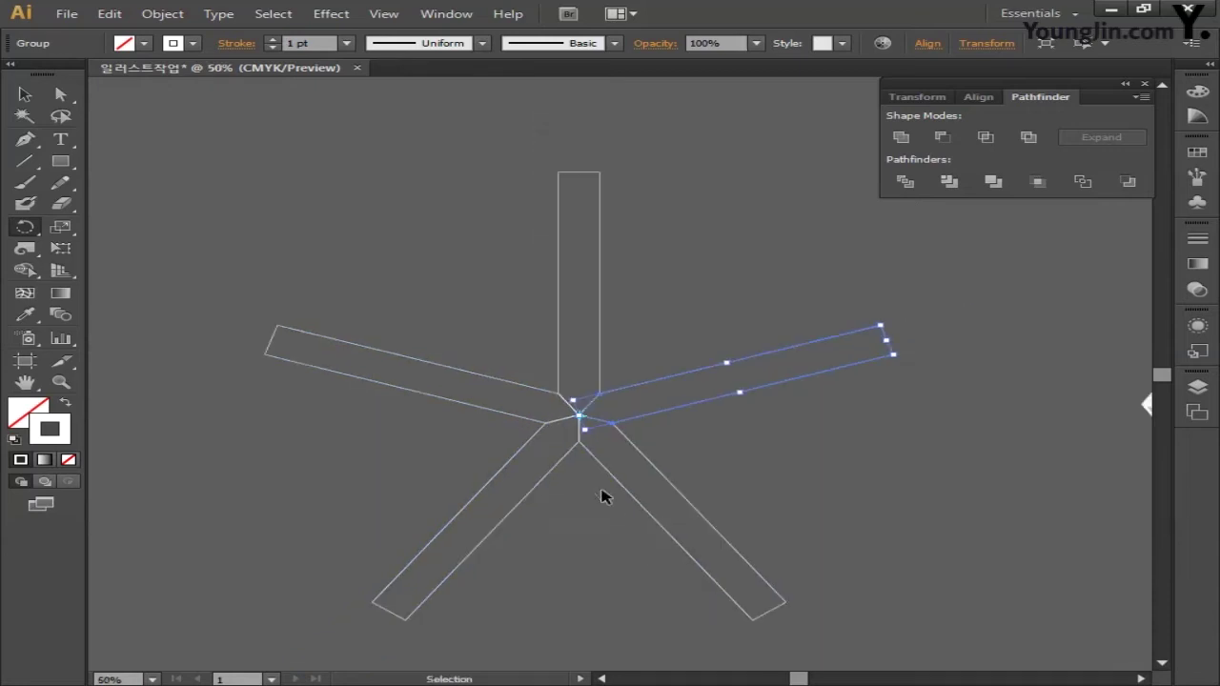
{"action": "key", "text": "space"}
{"action": "left_click_drag", "start_coordinate": [482, 474], "coordinate": [444, 425]}
{"action": "key", "text": "space"}
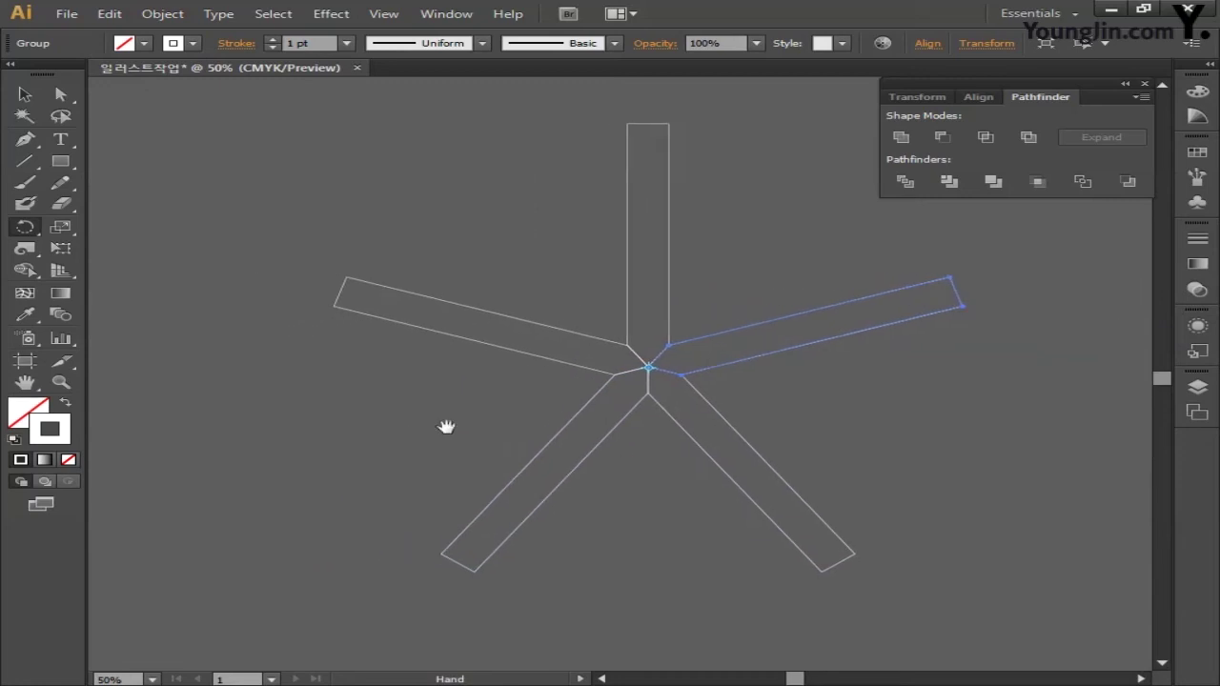
Fill the upright arm of the star with dark grey, C 0, M 0, Y 0, K 95
{"action": "left_click", "coordinate": [25, 94]}
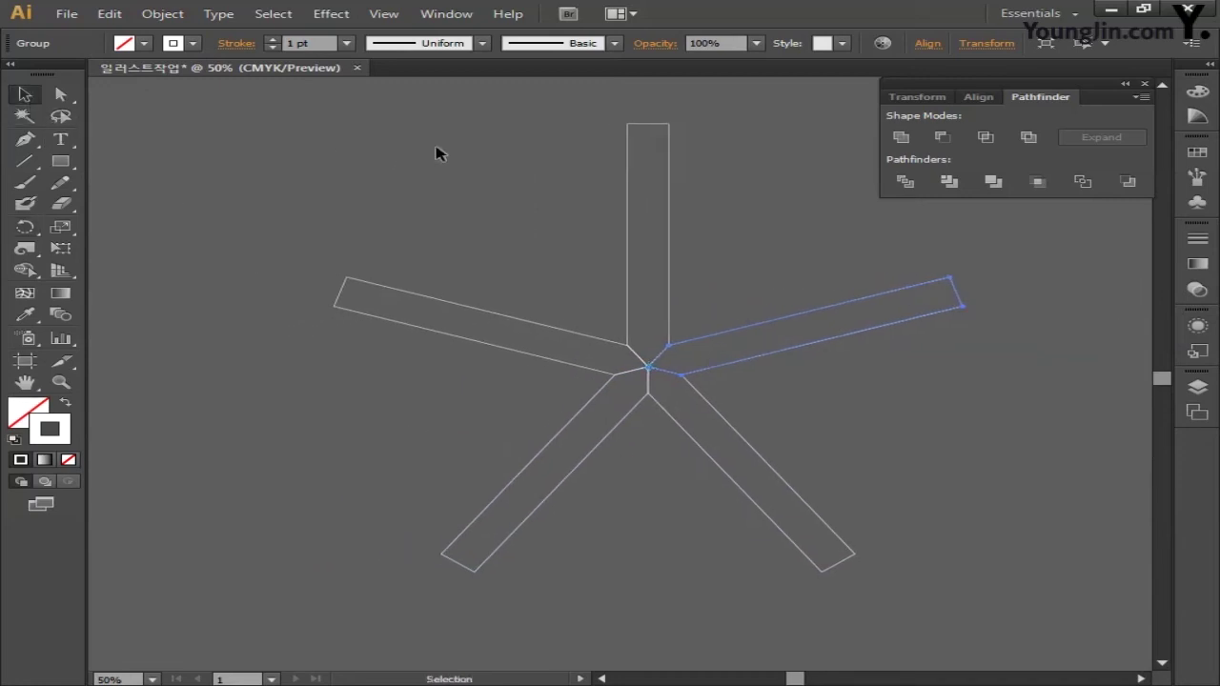
{"action": "left_click_drag", "start_coordinate": [436, 148], "coordinate": [701, 253]}
{"action": "double_click", "coordinate": [21, 409]}
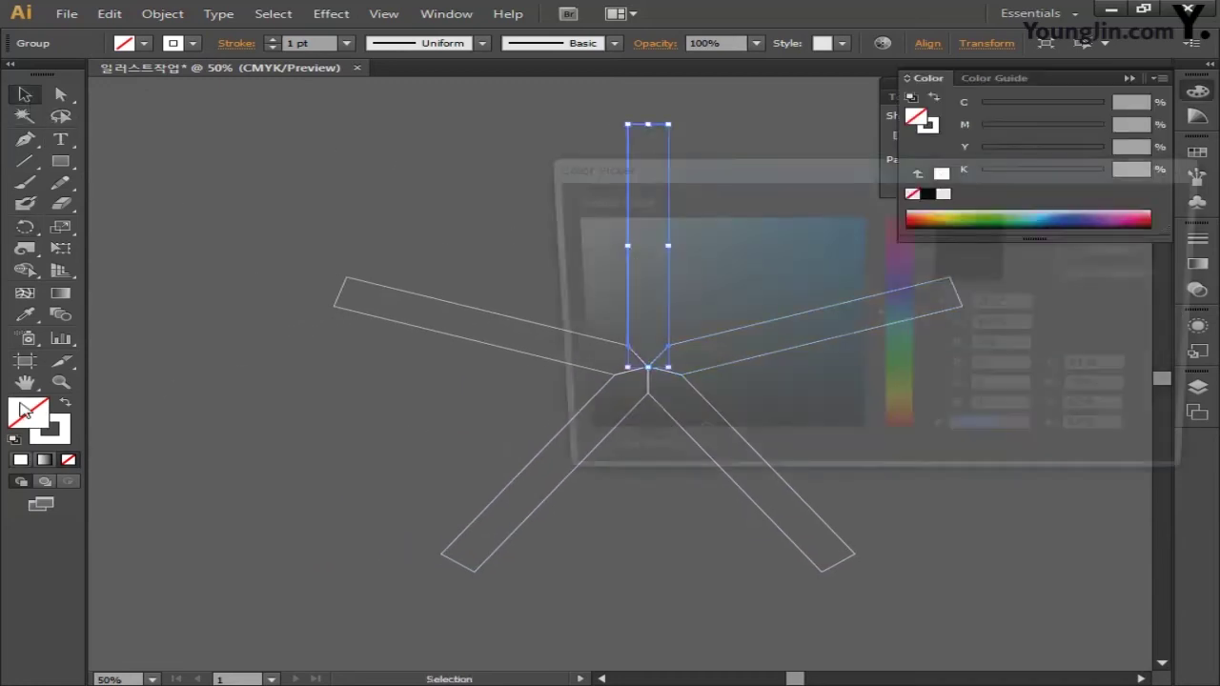
{"action": "left_click", "coordinate": [1114, 370]}
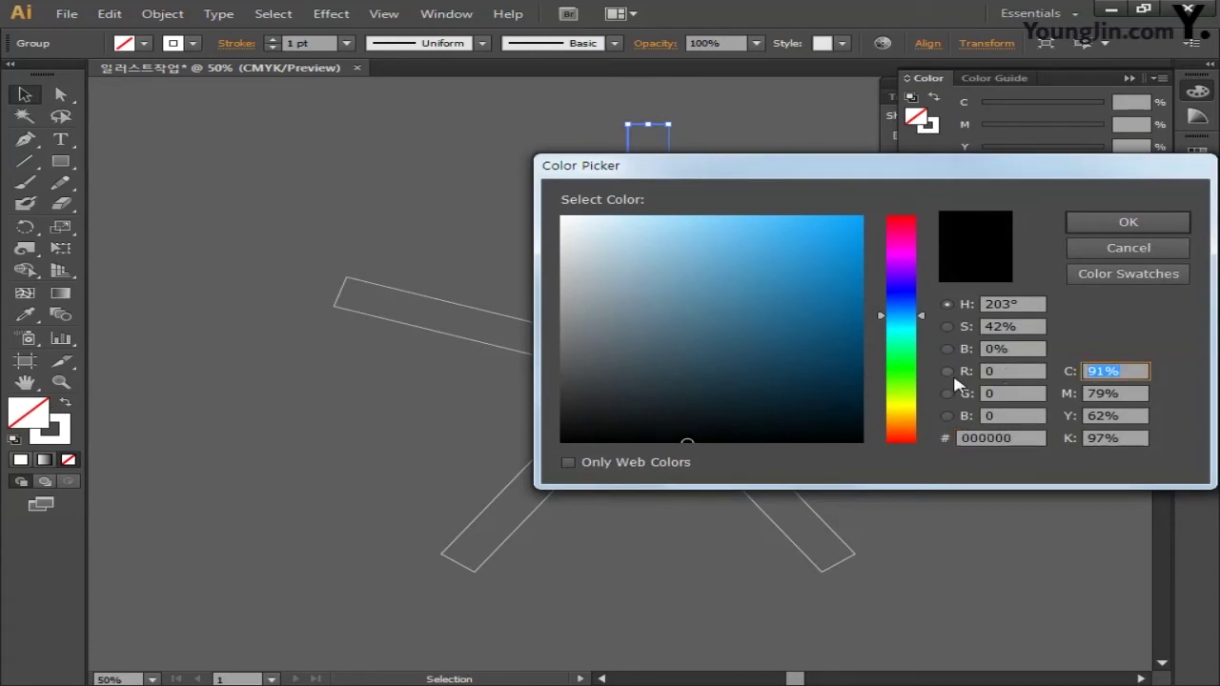
{"action": "type", "text": "0"}
{"action": "key", "text": "Tab"}
{"action": "type", "text": "0"}
{"action": "key", "text": "Tab"}
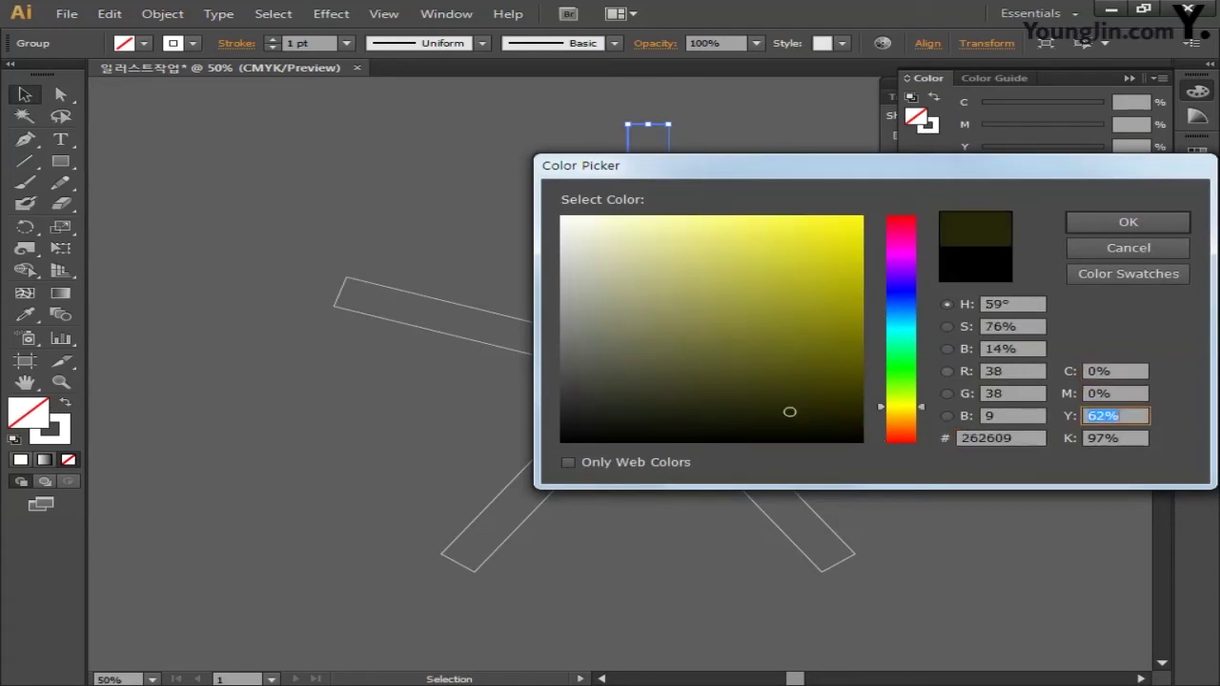
{"action": "type", "text": "0"}
{"action": "key", "text": "Tab"}
{"action": "type", "text": "9"}
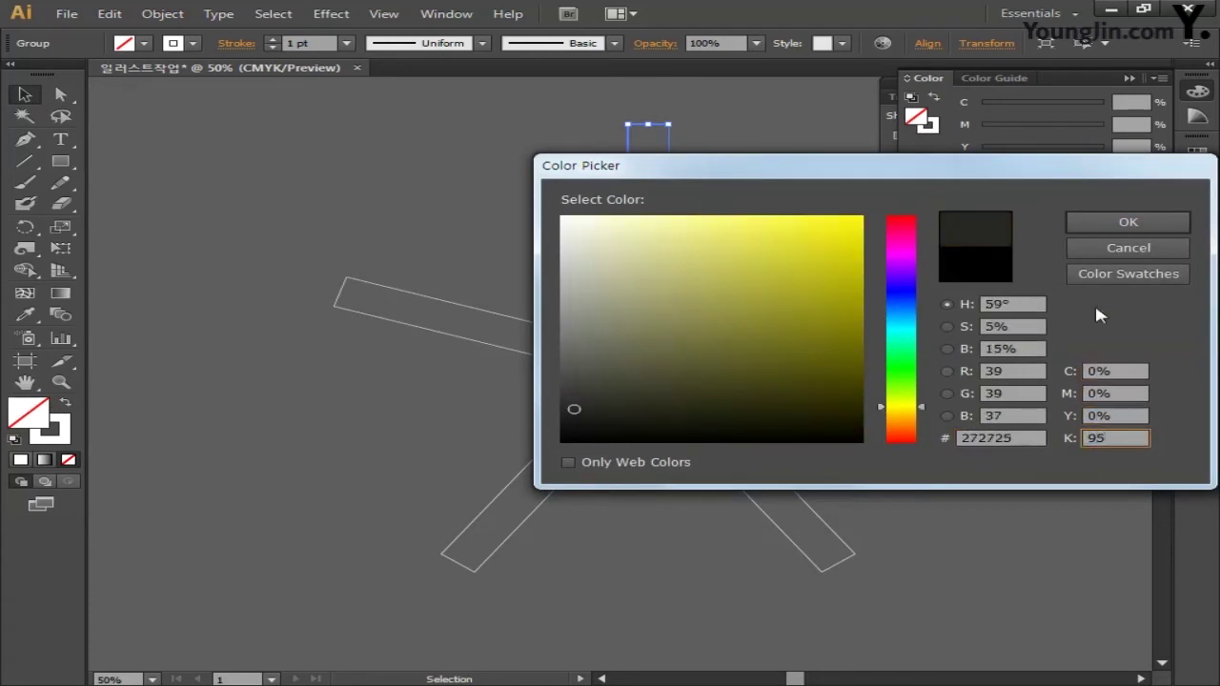
{"action": "left_click", "coordinate": [1114, 222]}
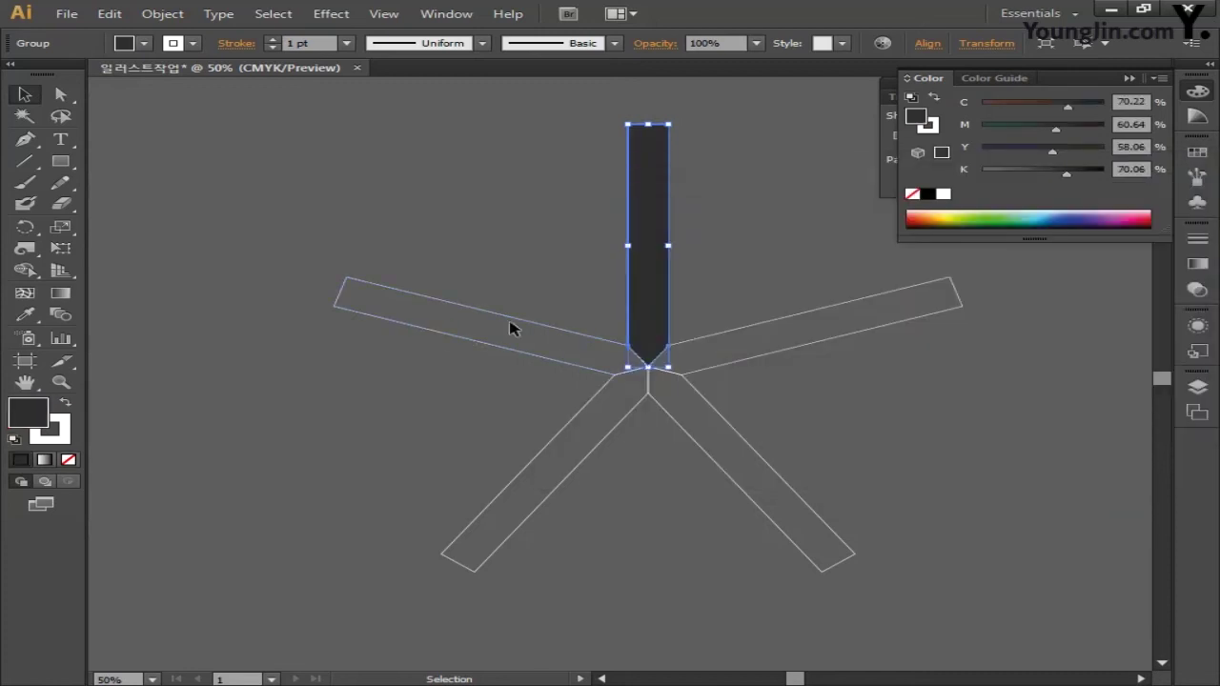
Select the star's upper-right arm and open its fill color for editing at the cyan value
{"action": "left_click_drag", "start_coordinate": [765, 247], "coordinate": [889, 381]}
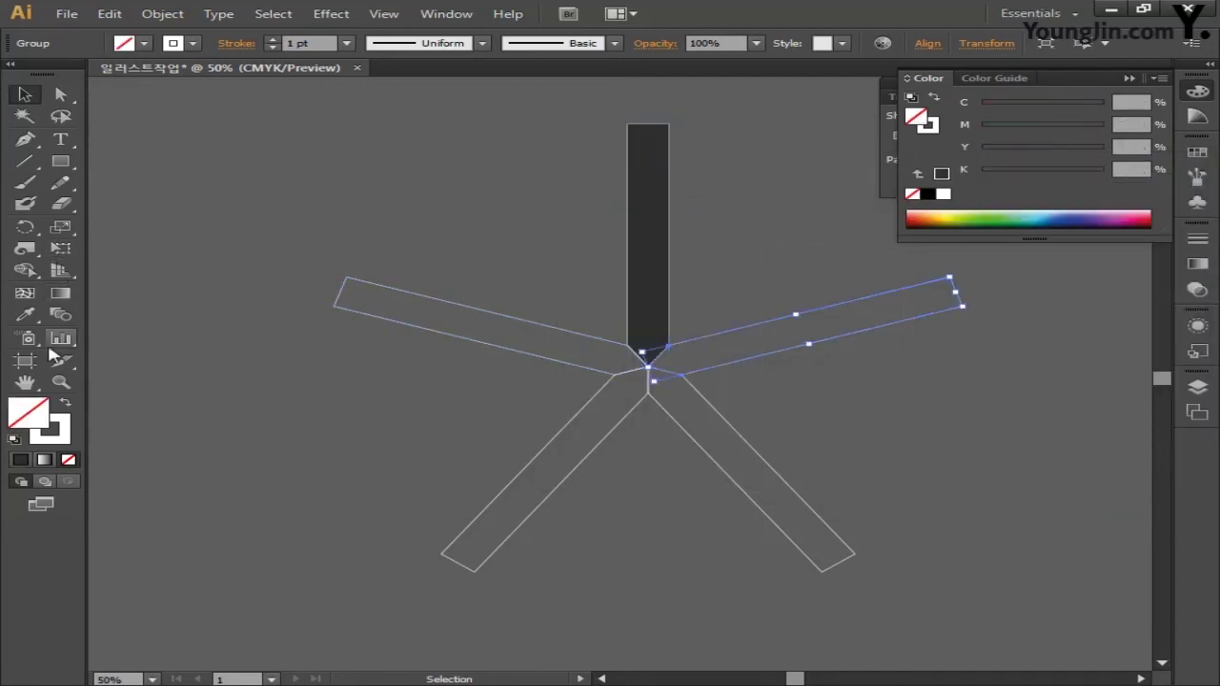
{"action": "double_click", "coordinate": [26, 411]}
{"action": "left_click", "coordinate": [1116, 371]}
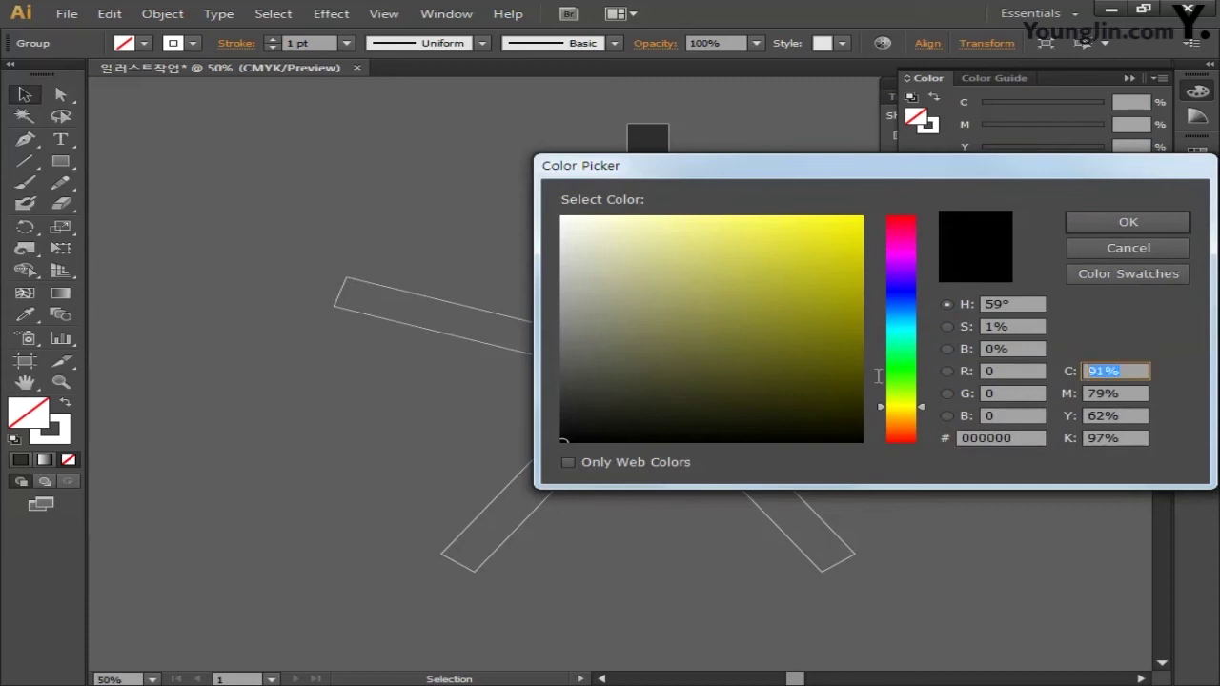
Fill the star symbol's upper-right arm with green, C 80, M 5, Y 90, K 0
{"action": "type", "text": "80"}
{"action": "key", "text": "Tab"}
{"action": "type", "text": "5"}
{"action": "key", "text": "Tab"}
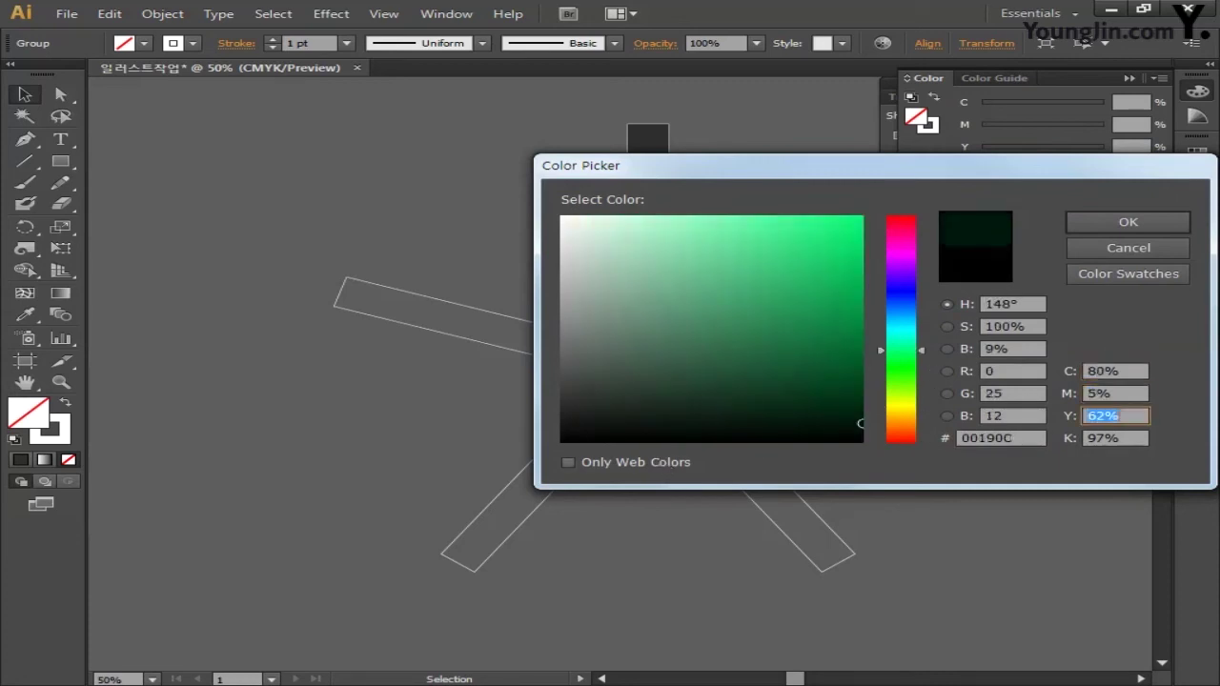
{"action": "type", "text": "90"}
{"action": "key", "text": "Tab"}
{"action": "type", "text": "0"}
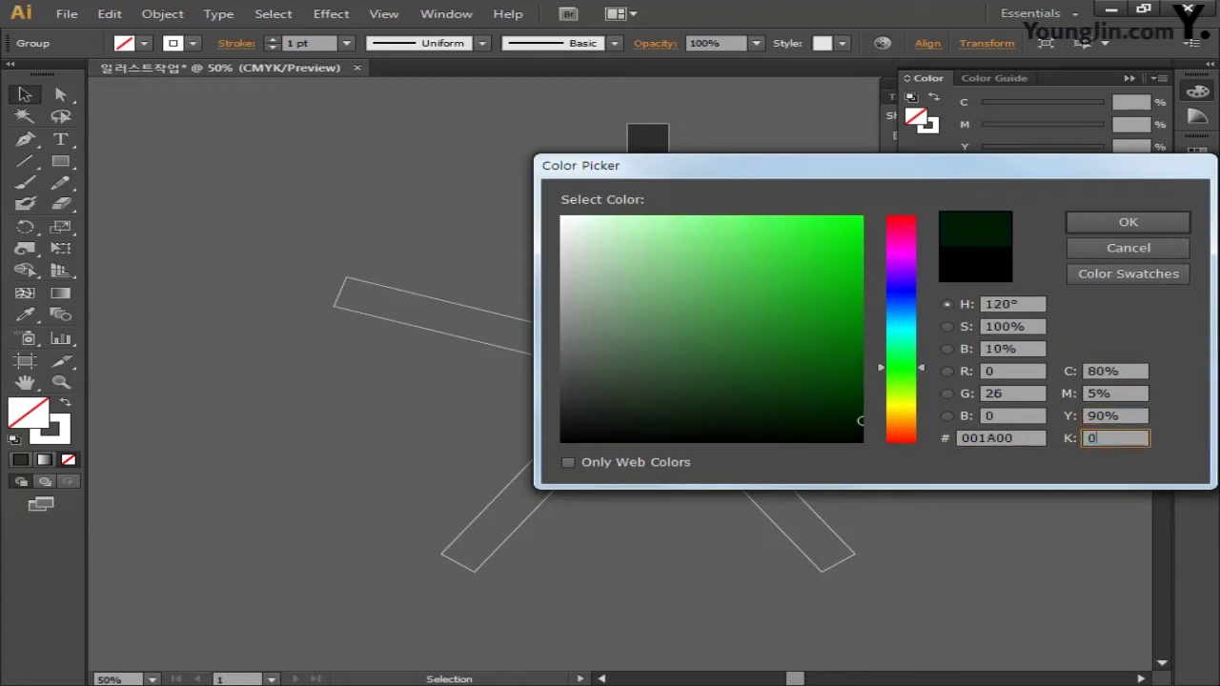
{"action": "left_click", "coordinate": [1124, 225]}
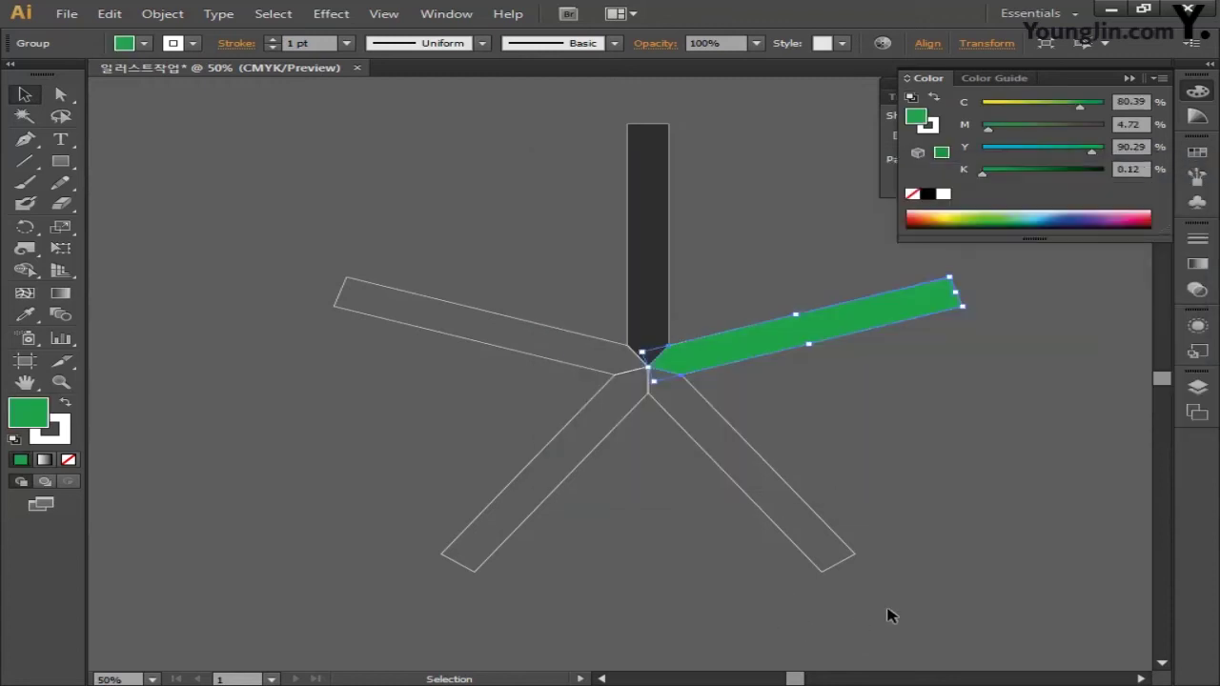
Fill the symbol's lower-right arm with blue, C 80, M 40, Y 0, K 0
{"action": "left_click", "coordinate": [716, 523]}
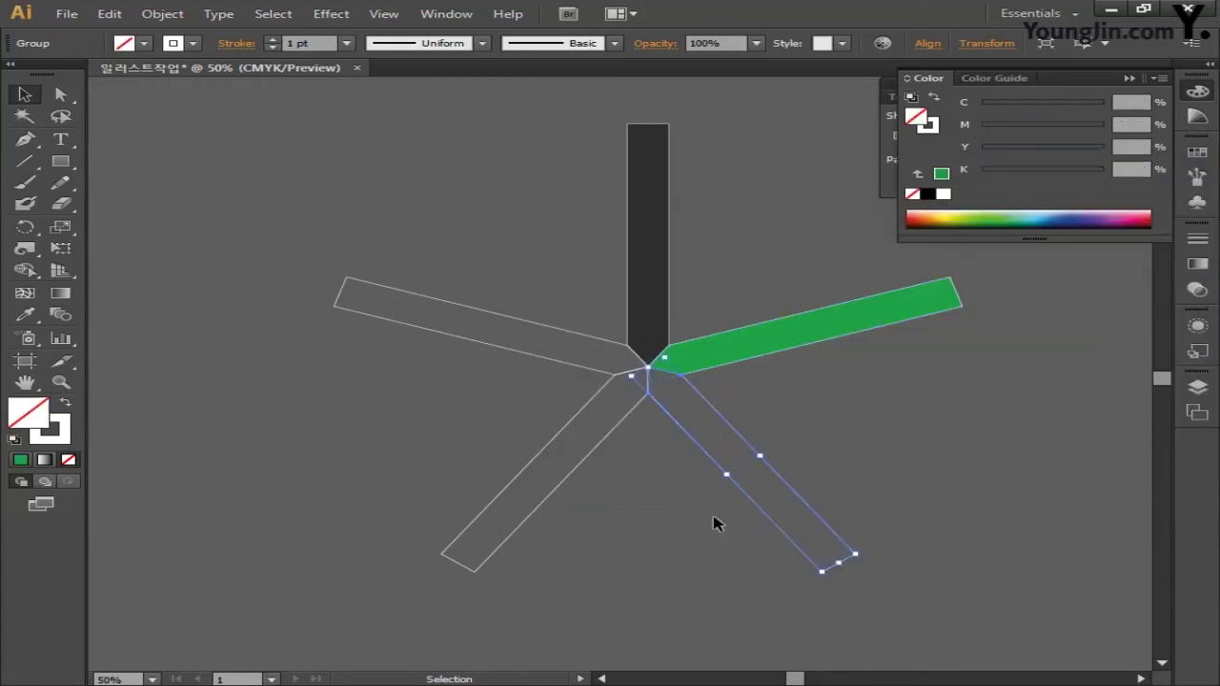
{"action": "double_click", "coordinate": [29, 412]}
{"action": "left_click", "coordinate": [1128, 370]}
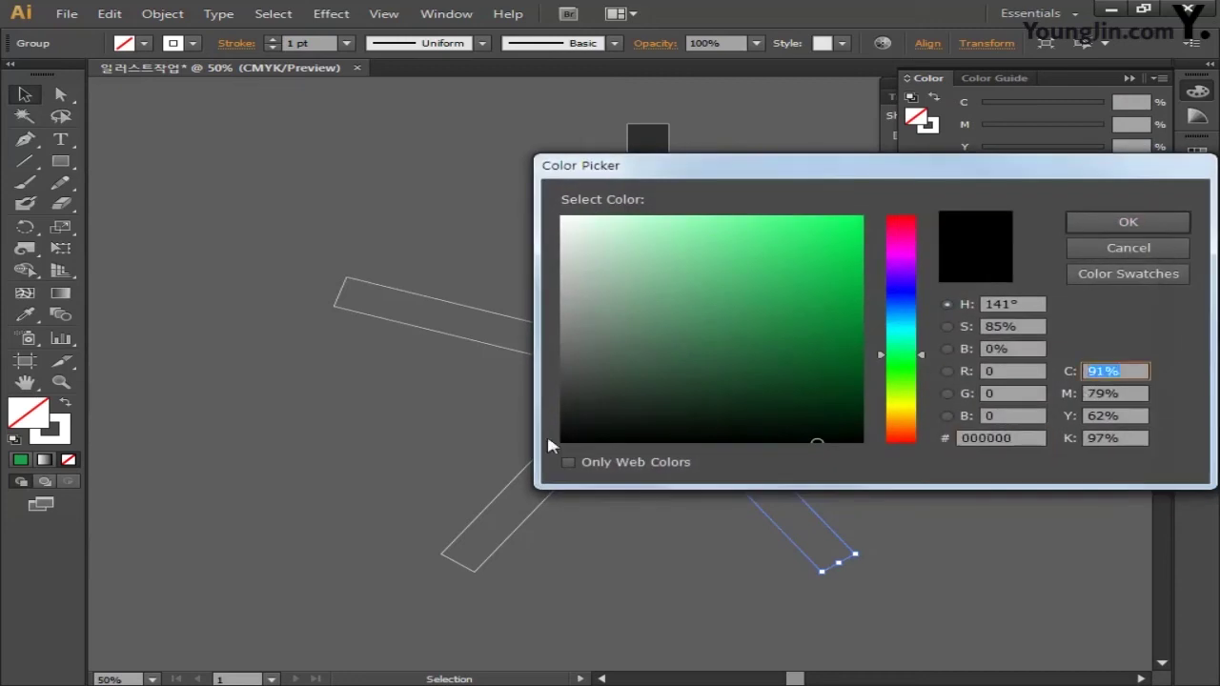
{"action": "type", "text": "80"}
{"action": "key", "text": "Tab"}
{"action": "type", "text": "40"}
{"action": "key", "text": "Tab"}
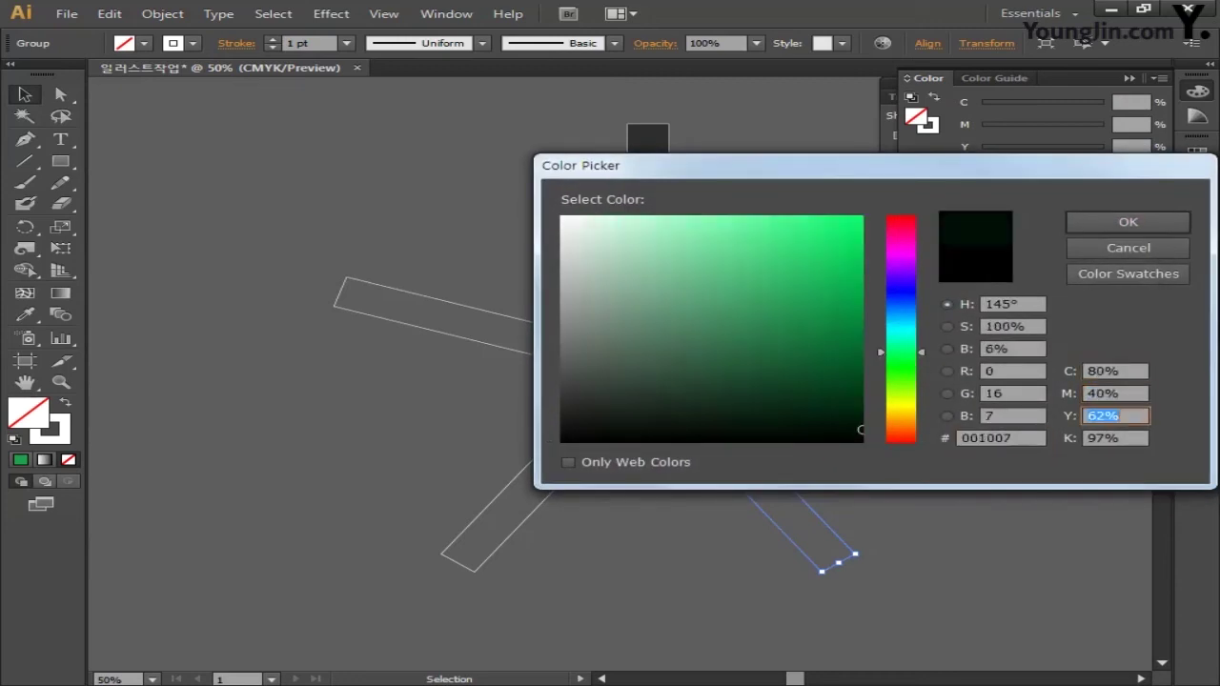
{"action": "type", "text": "0"}
{"action": "key", "text": "Tab"}
{"action": "type", "text": "0"}
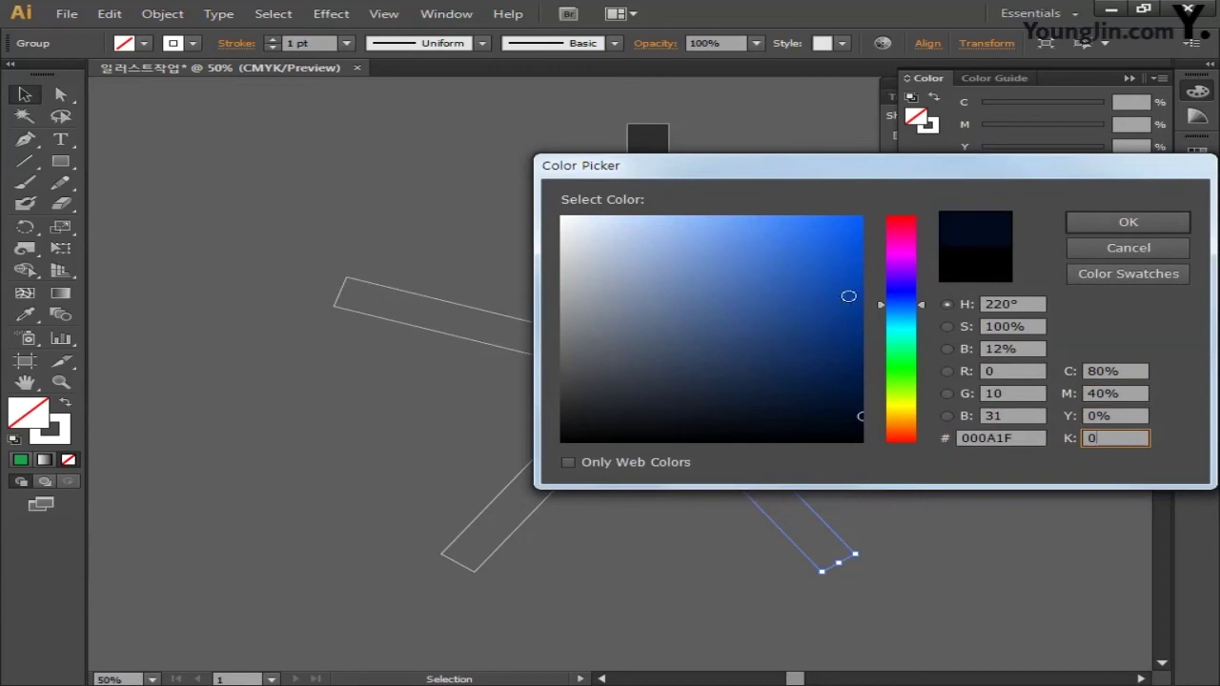
{"action": "left_click", "coordinate": [1128, 221]}
Fill the symbol's lower-left arm with red, C 0, M 90, Y 55, K 0
{"action": "left_click_drag", "start_coordinate": [389, 435], "coordinate": [561, 571]}
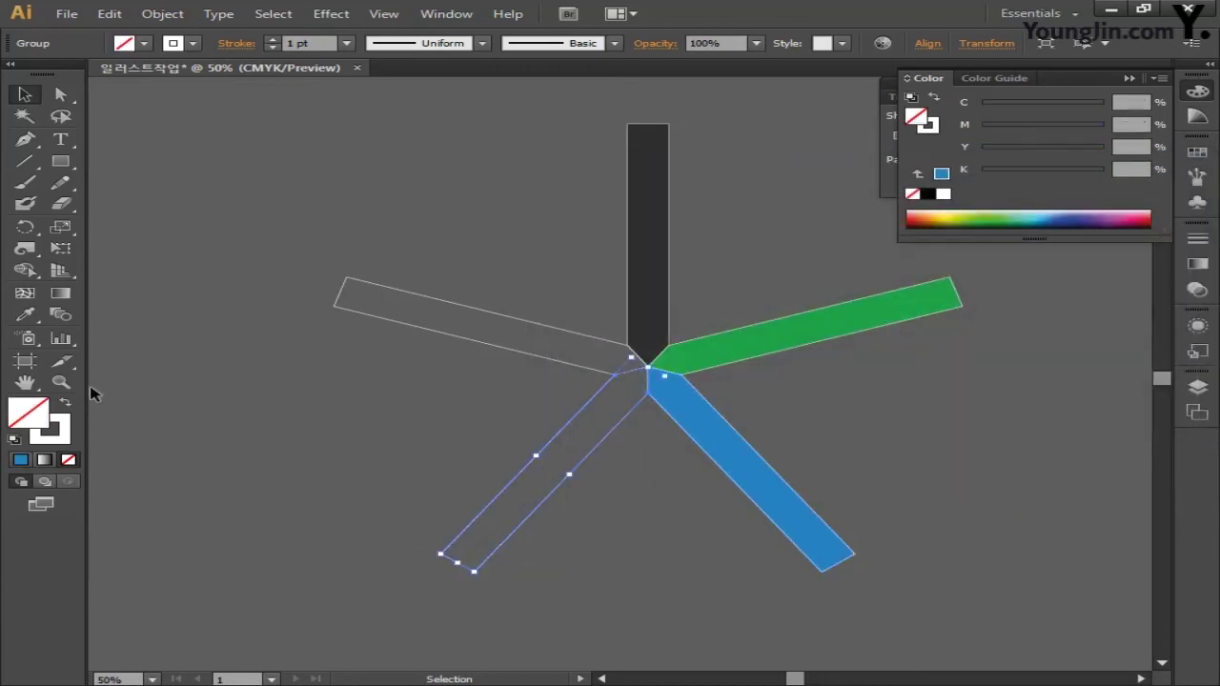
{"action": "double_click", "coordinate": [36, 415]}
{"action": "left_click", "coordinate": [1127, 370]}
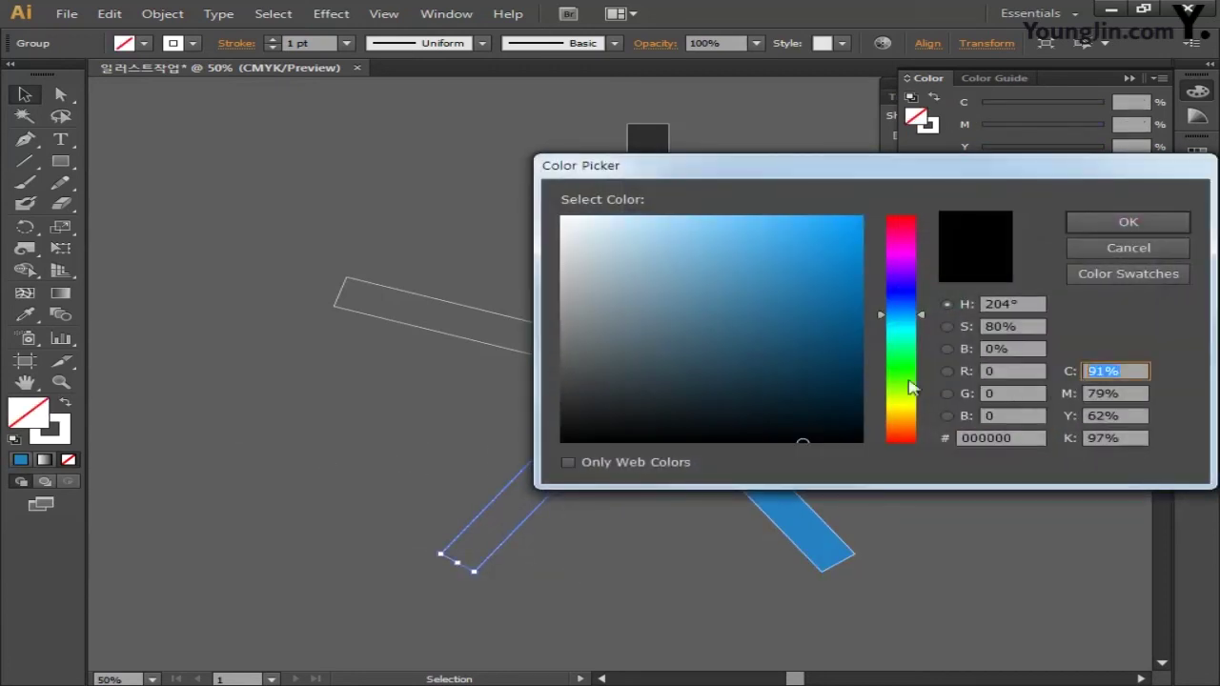
{"action": "type", "text": "0"}
{"action": "key", "text": "Tab"}
{"action": "type", "text": "90"}
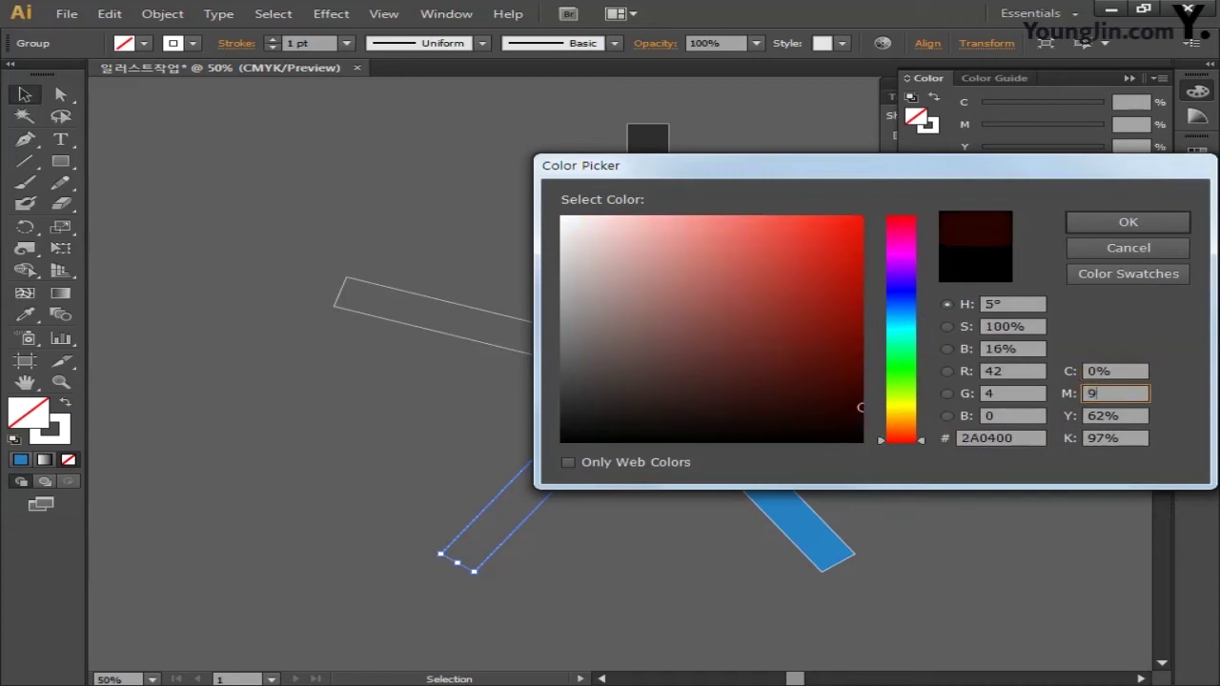
{"action": "key", "text": "Tab"}
{"action": "type", "text": "5"}
{"action": "key", "text": "Tab"}
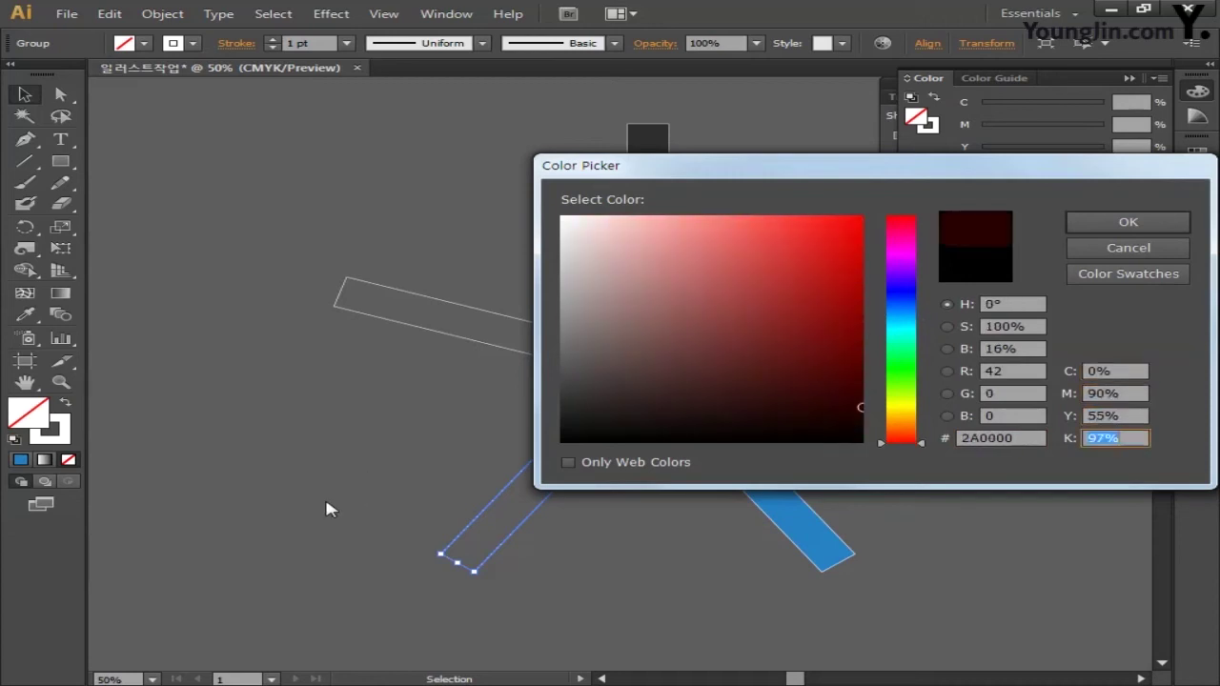
{"action": "type", "text": "0"}
{"action": "left_click", "coordinate": [1071, 228]}
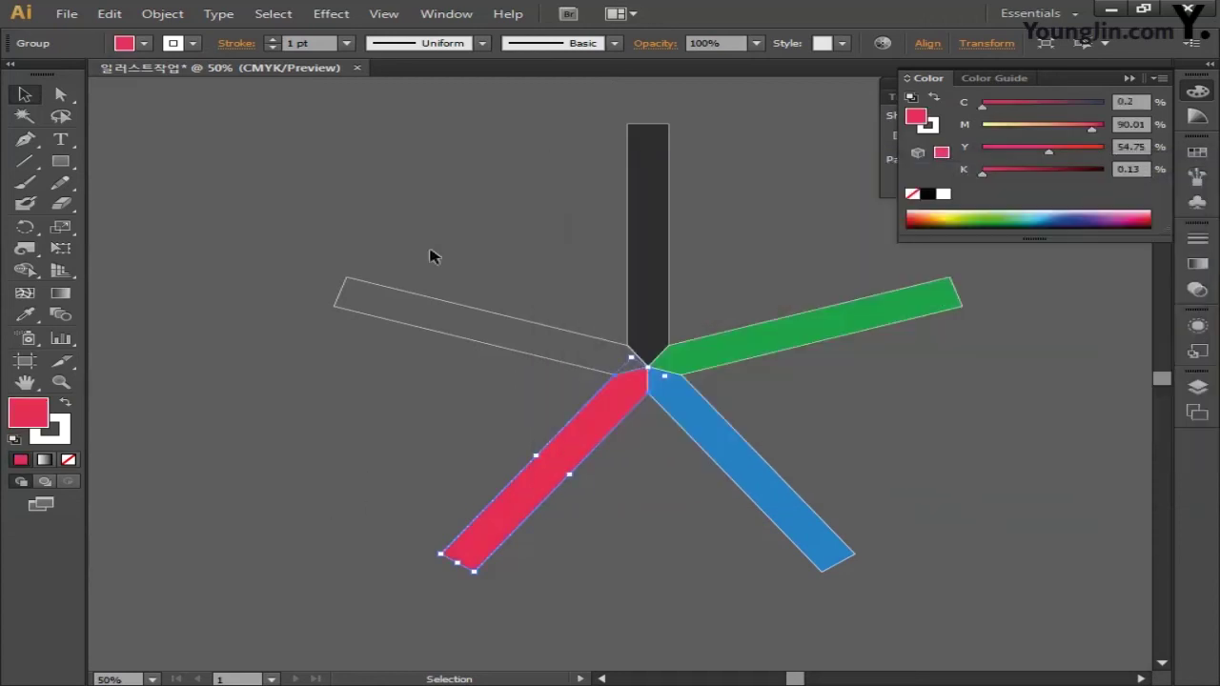
Fill the symbol's upper-left arm with orange, C 0, M 40, Y 80, K 0
{"action": "left_click_drag", "start_coordinate": [319, 226], "coordinate": [430, 354]}
{"action": "double_click", "coordinate": [26, 415]}
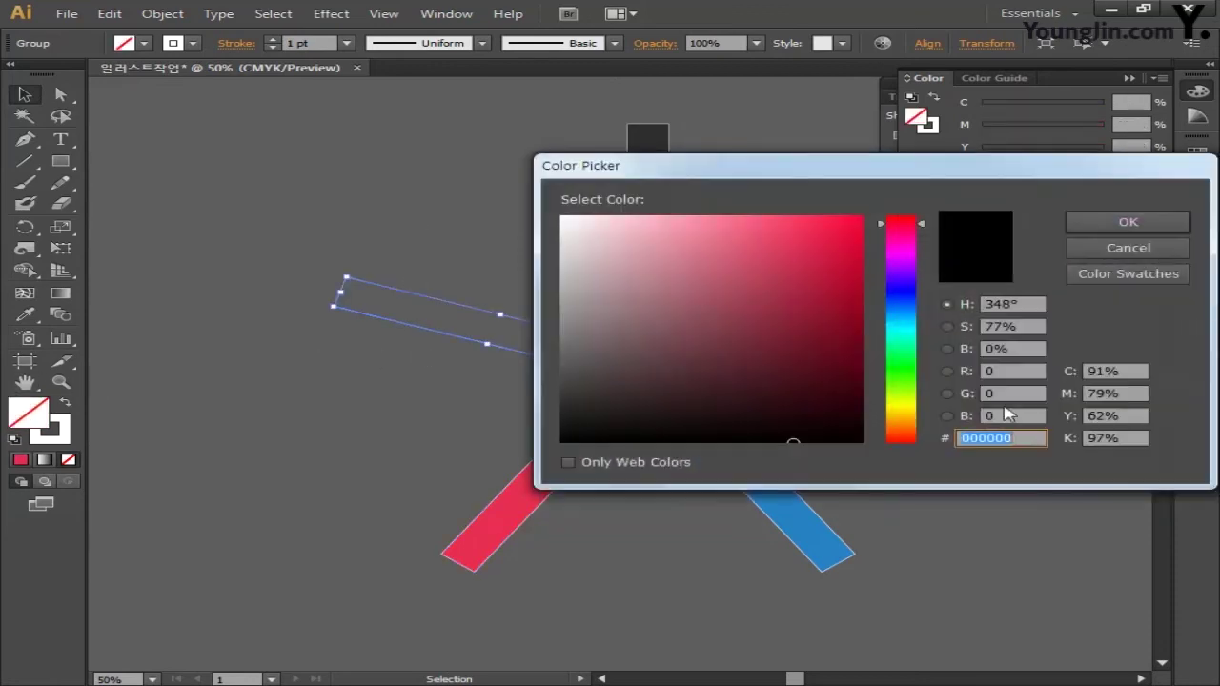
{"action": "left_click", "coordinate": [1132, 371]}
{"action": "type", "text": "0"}
{"action": "key", "text": "Tab"}
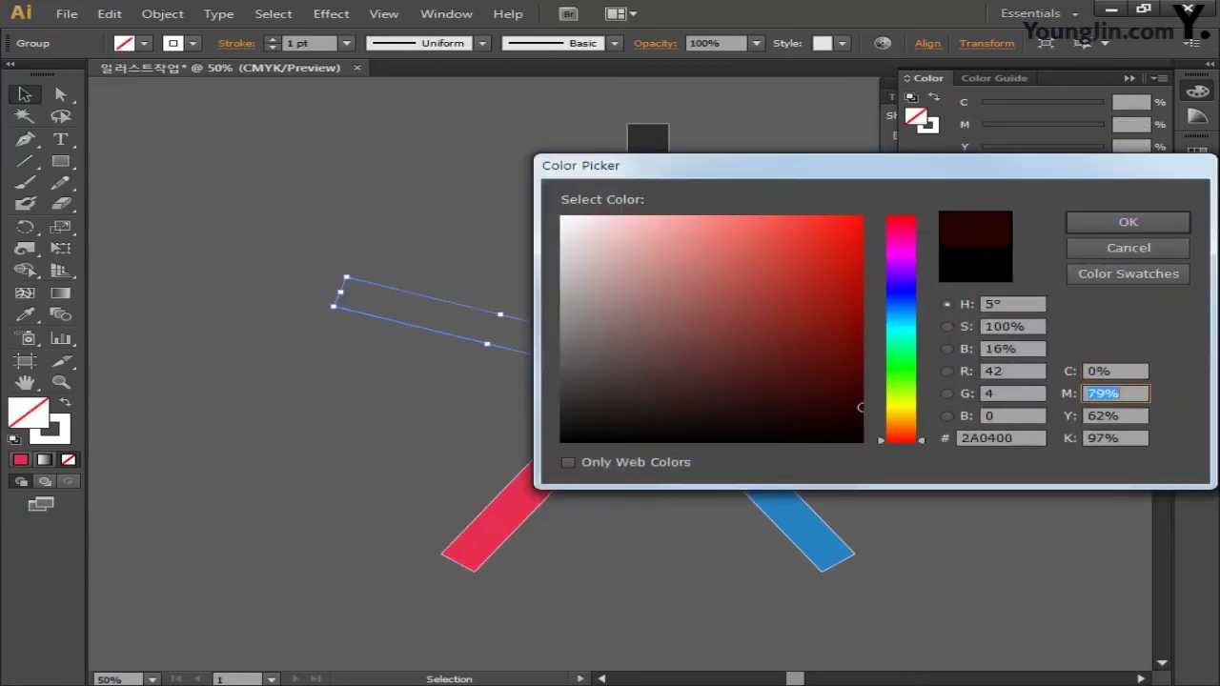
{"action": "type", "text": "40"}
{"action": "key", "text": "Tab"}
{"action": "type", "text": "80"}
{"action": "key", "text": "Tab"}
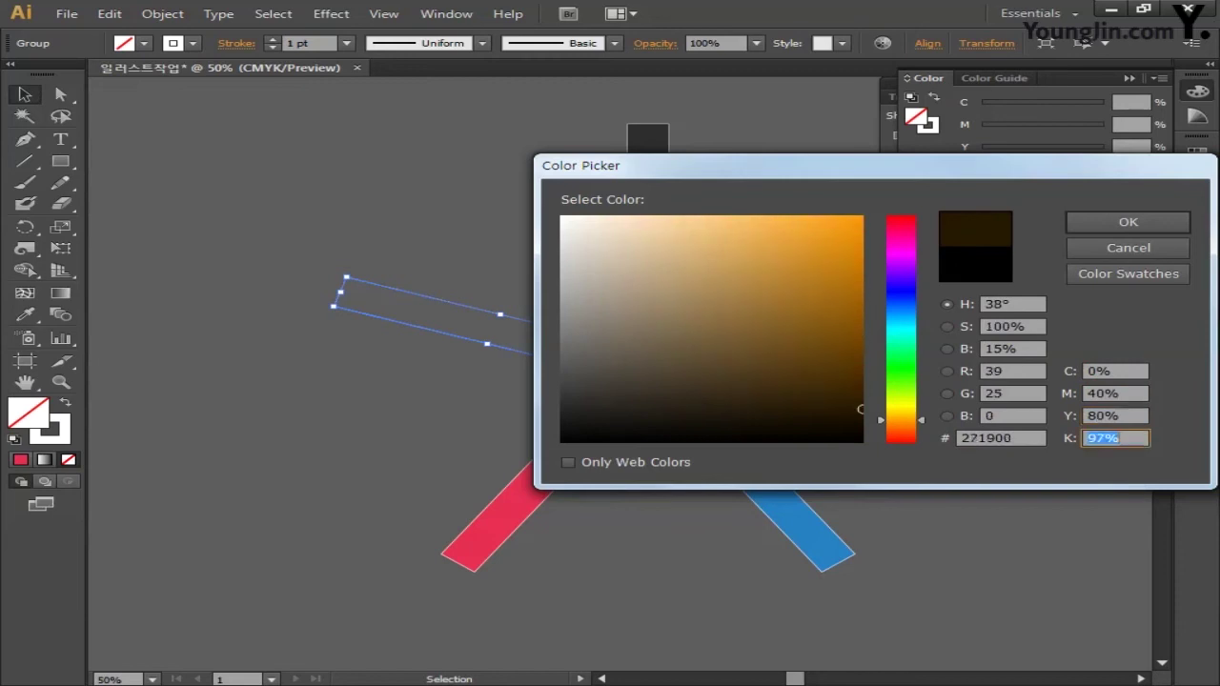
{"action": "type", "text": "0"}
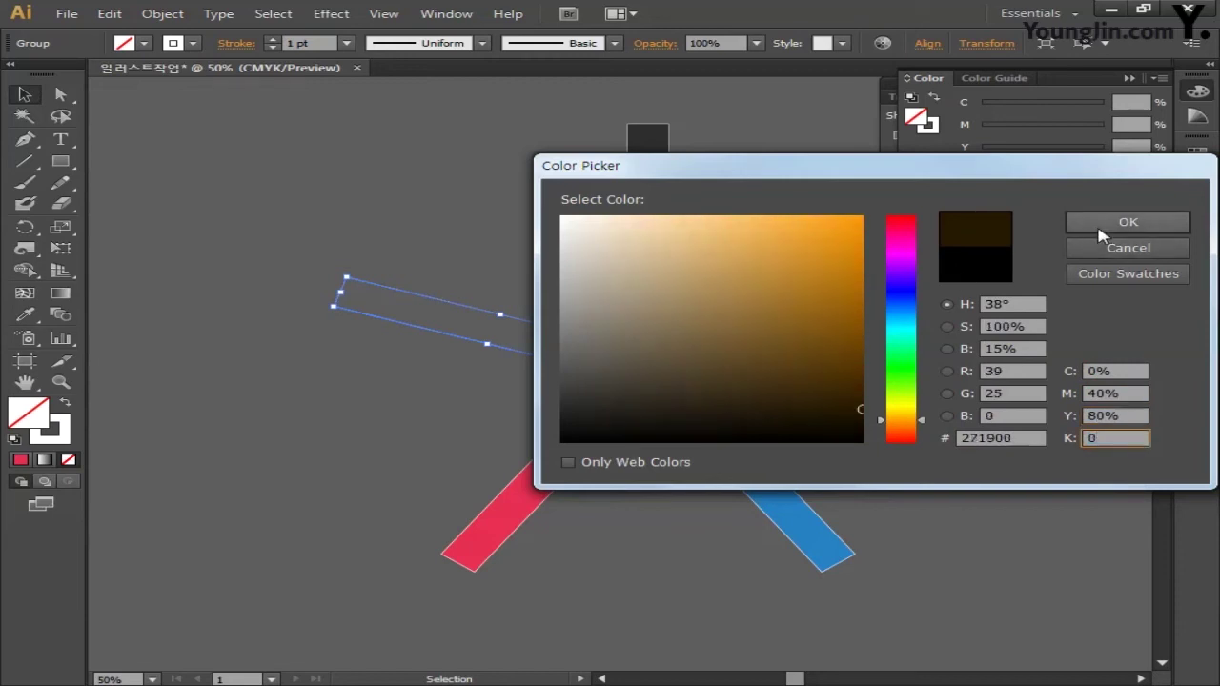
{"action": "left_click", "coordinate": [1127, 221]}
Remove the stroke from all five arms of the symbol
{"action": "key", "text": "ctrl+a"}
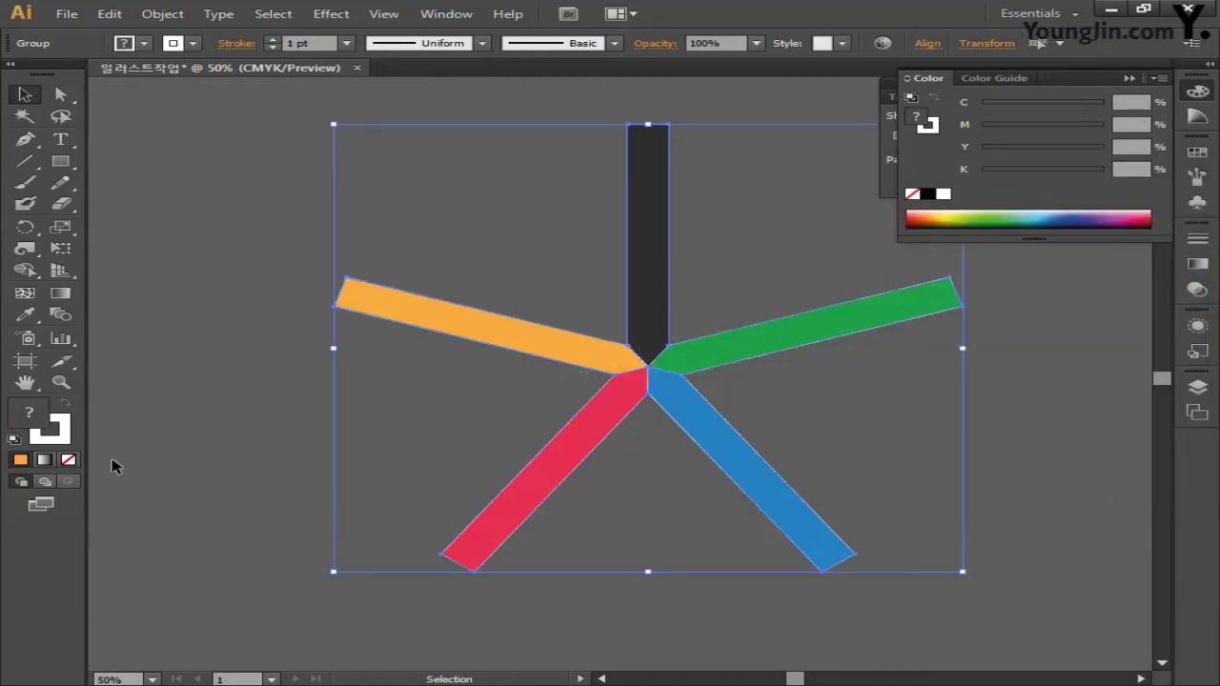
{"action": "left_click", "coordinate": [59, 437]}
{"action": "left_click", "coordinate": [68, 459]}
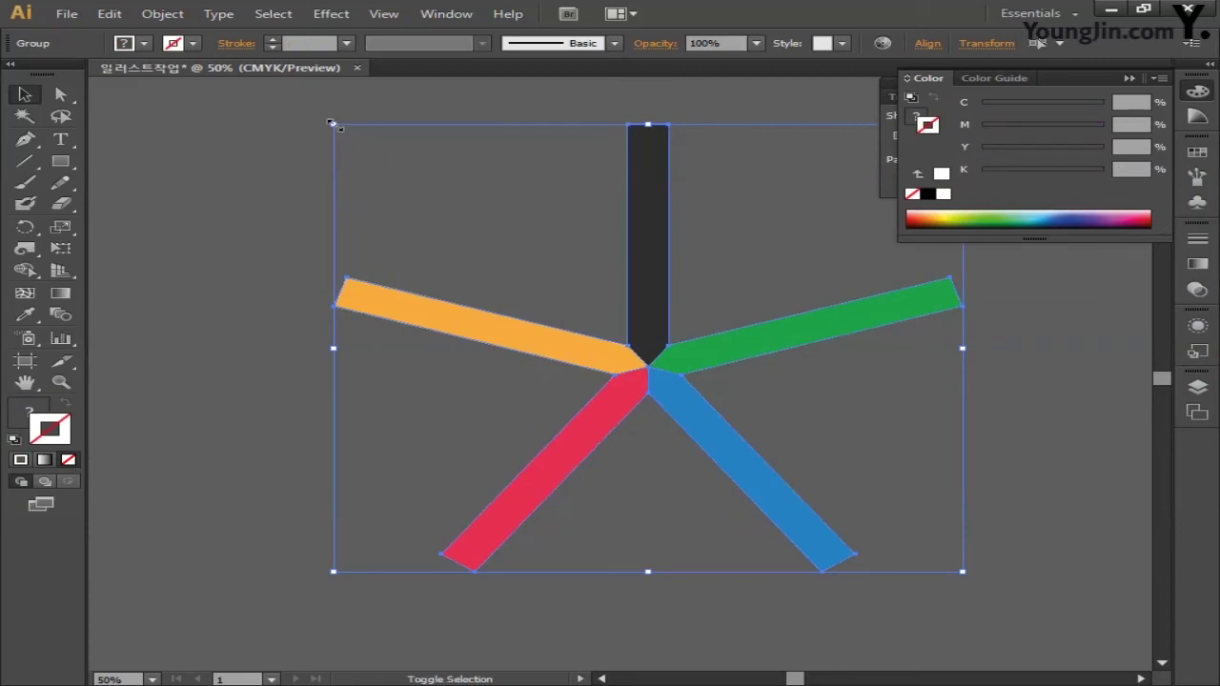
Scale the whole five-armed symbol down proportionally to about two-thirds of its size and reposition it
{"action": "left_click_drag", "start_coordinate": [334, 124], "coordinate": [531, 265]}
{"action": "left_click_drag", "start_coordinate": [748, 370], "coordinate": [462, 283]}
{"action": "left_click_drag", "start_coordinate": [348, 381], "coordinate": [434, 343]}
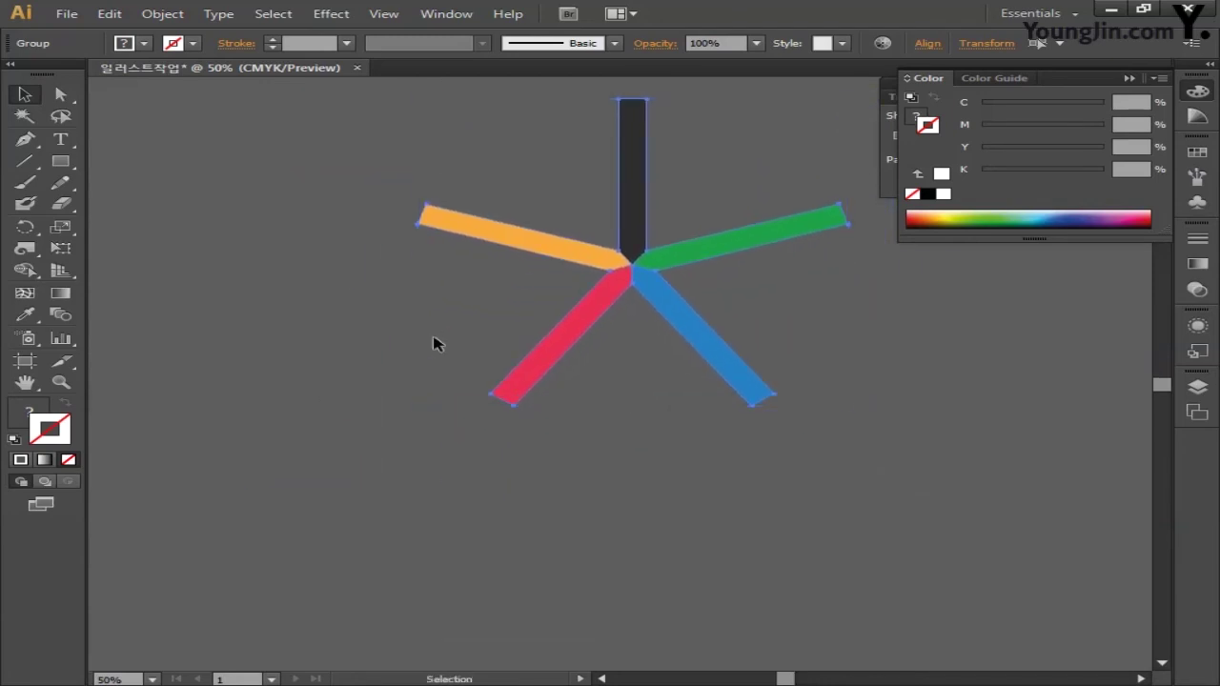
Draw a long, thin horizontal rectangle in the empty area to the left of the five-armed symbol
{"action": "left_click", "coordinate": [60, 162]}
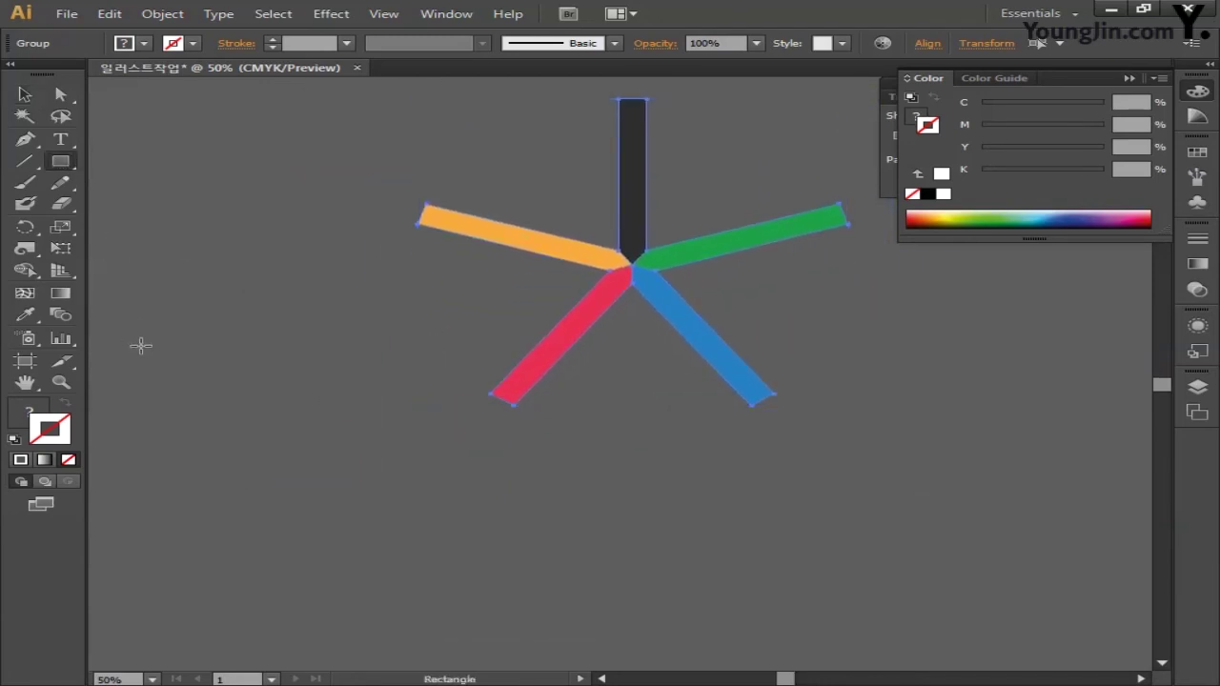
{"action": "left_click_drag", "start_coordinate": [236, 400], "coordinate": [346, 408]}
{"action": "key", "text": "ctrl+minus"}
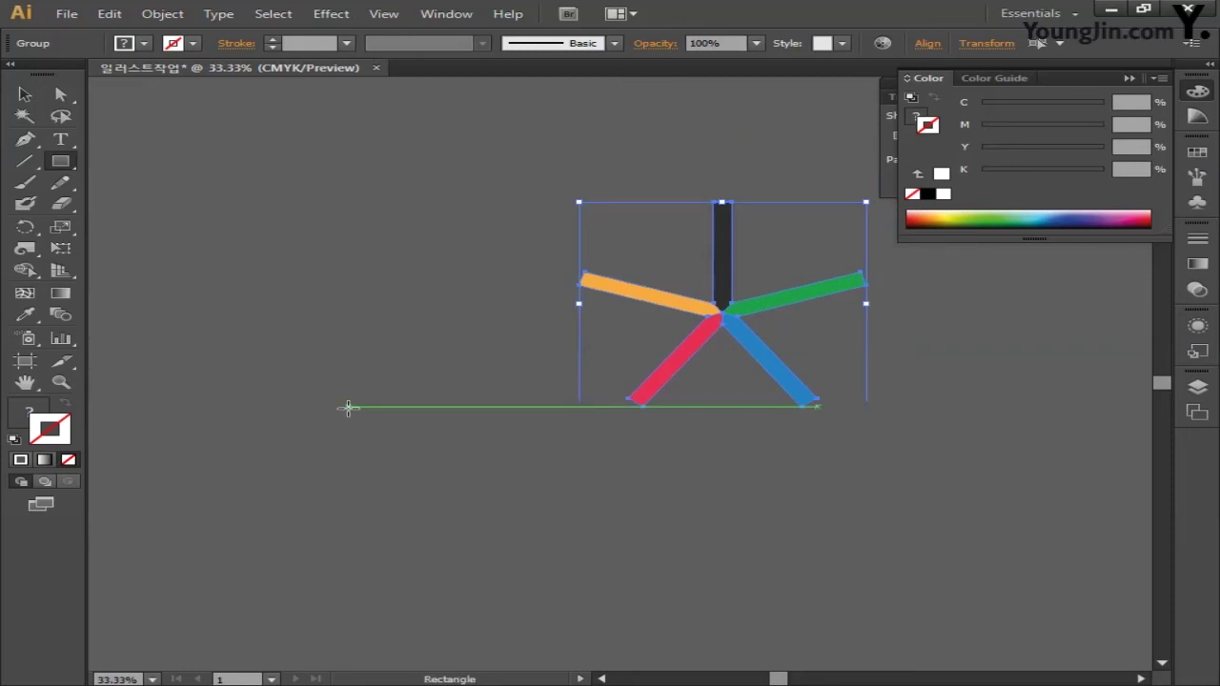
{"action": "left_click_drag", "start_coordinate": [362, 458], "coordinate": [422, 437]}
{"action": "key", "text": "ctrl+shift+a"}
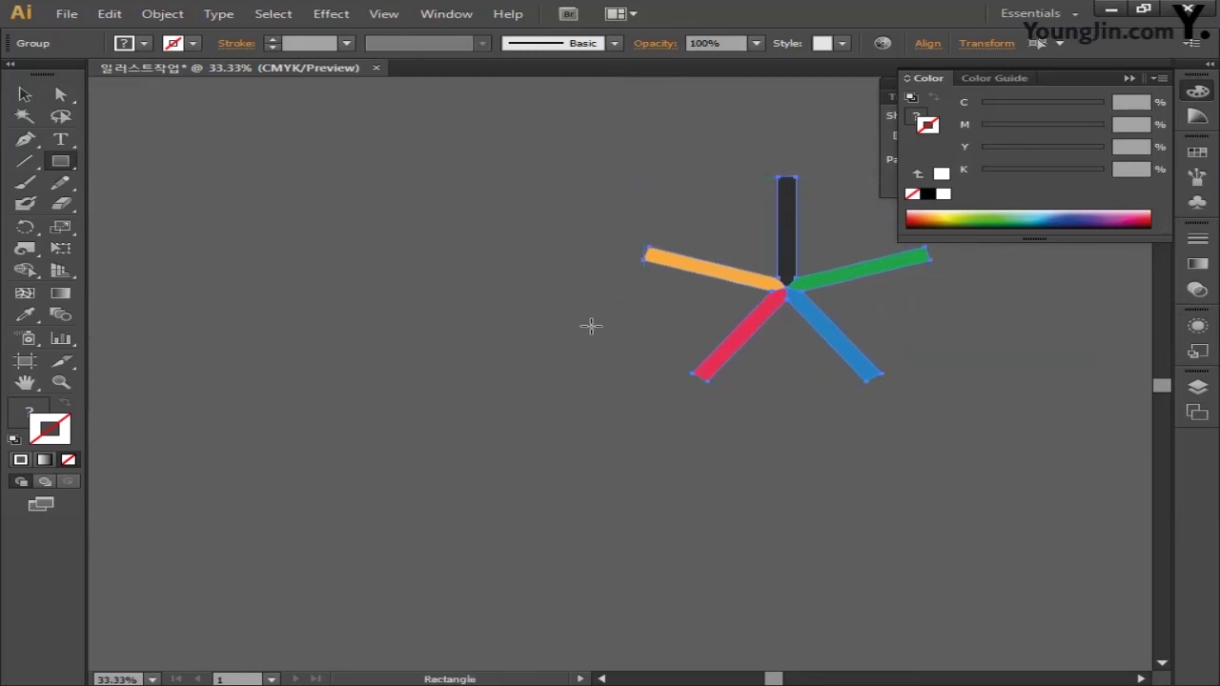
{"action": "left_click_drag", "start_coordinate": [619, 324], "coordinate": [212, 349]}
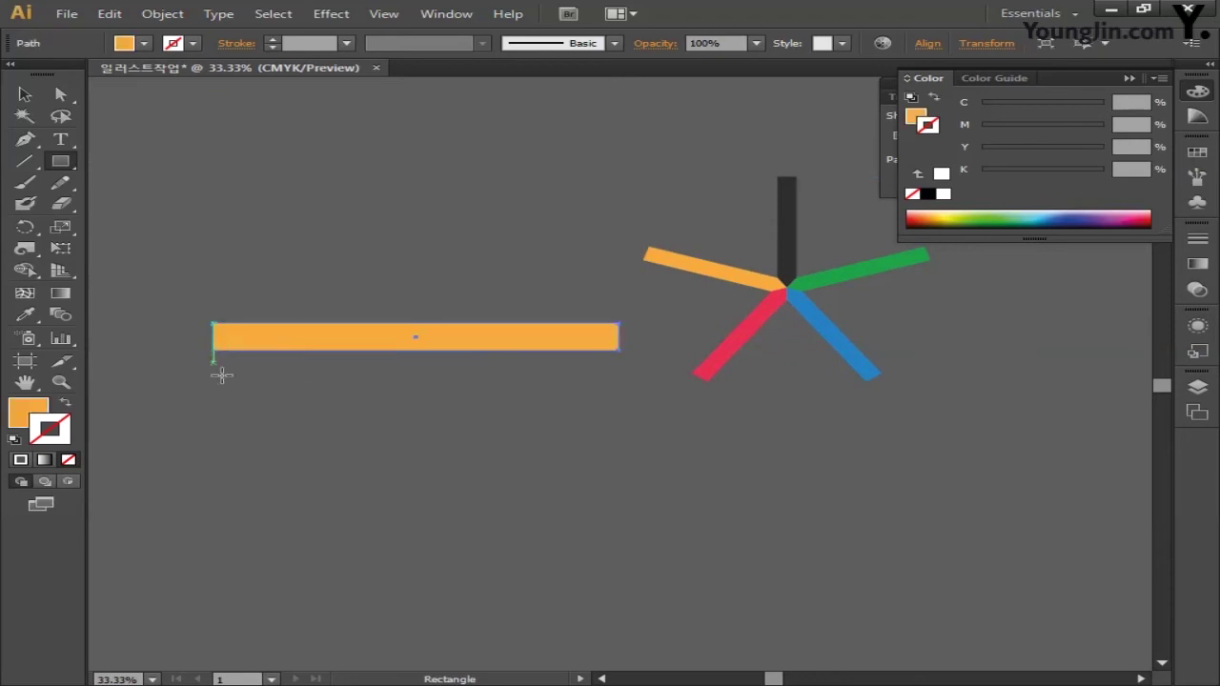
Fill the long horizontal rectangle with blue, C 80, M 40, Y 0, K 0
{"action": "double_click", "coordinate": [31, 416]}
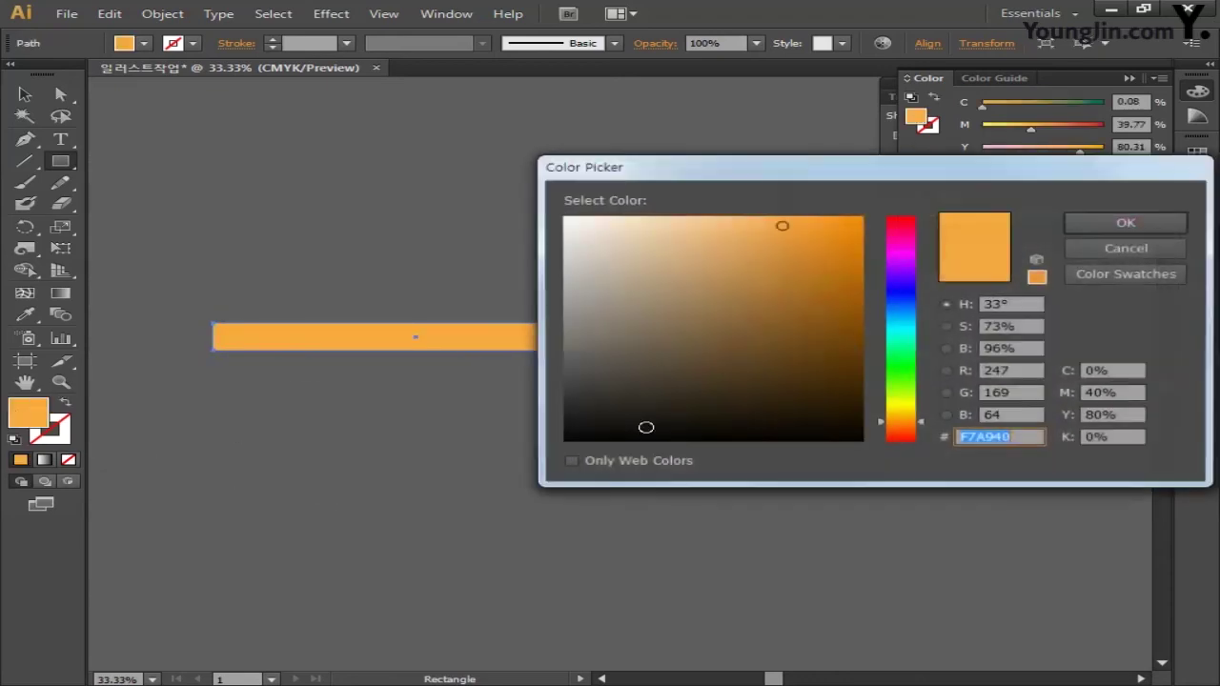
{"action": "key", "text": "Tab"}
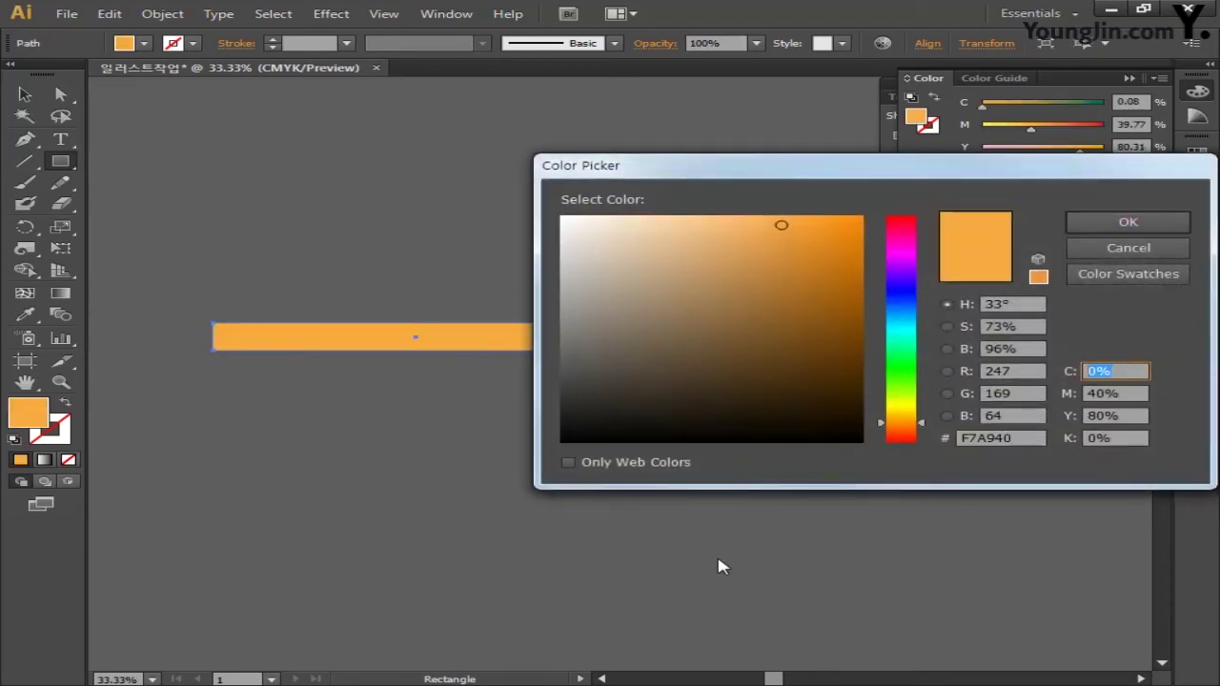
{"action": "type", "text": "80"}
{"action": "key", "text": "Tab"}
{"action": "type", "text": "40"}
{"action": "key", "text": "Tab"}
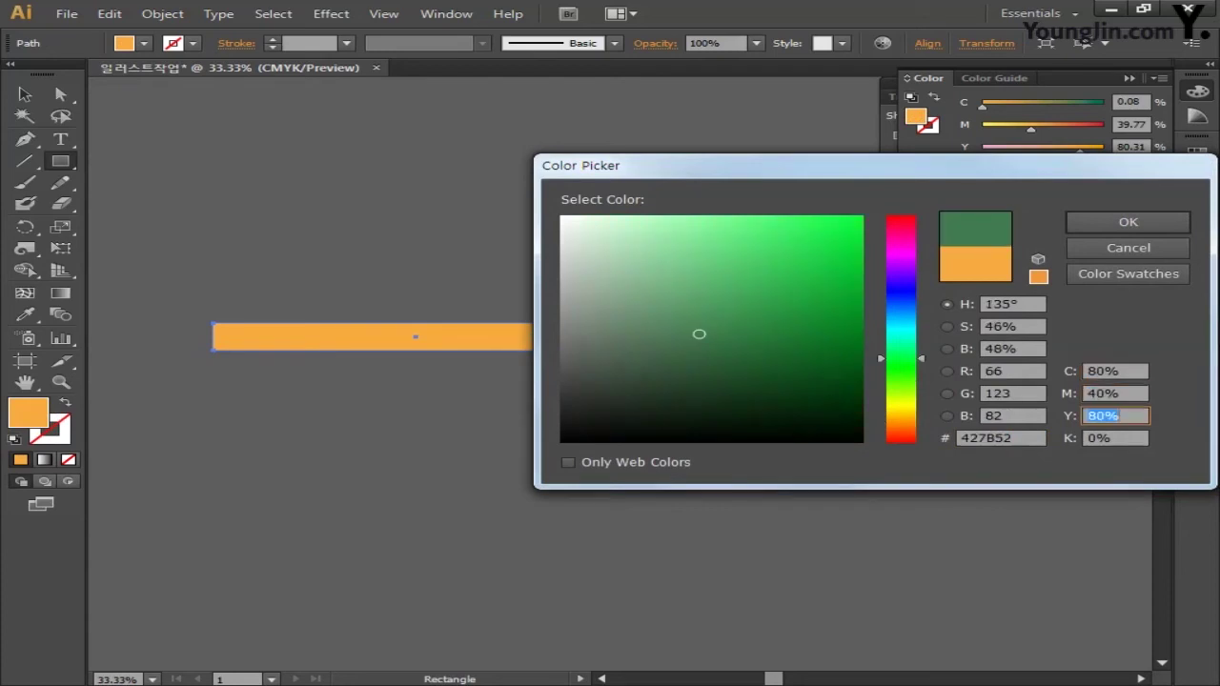
{"action": "type", "text": "0"}
{"action": "key", "text": "Tab"}
{"action": "type", "text": "0"}
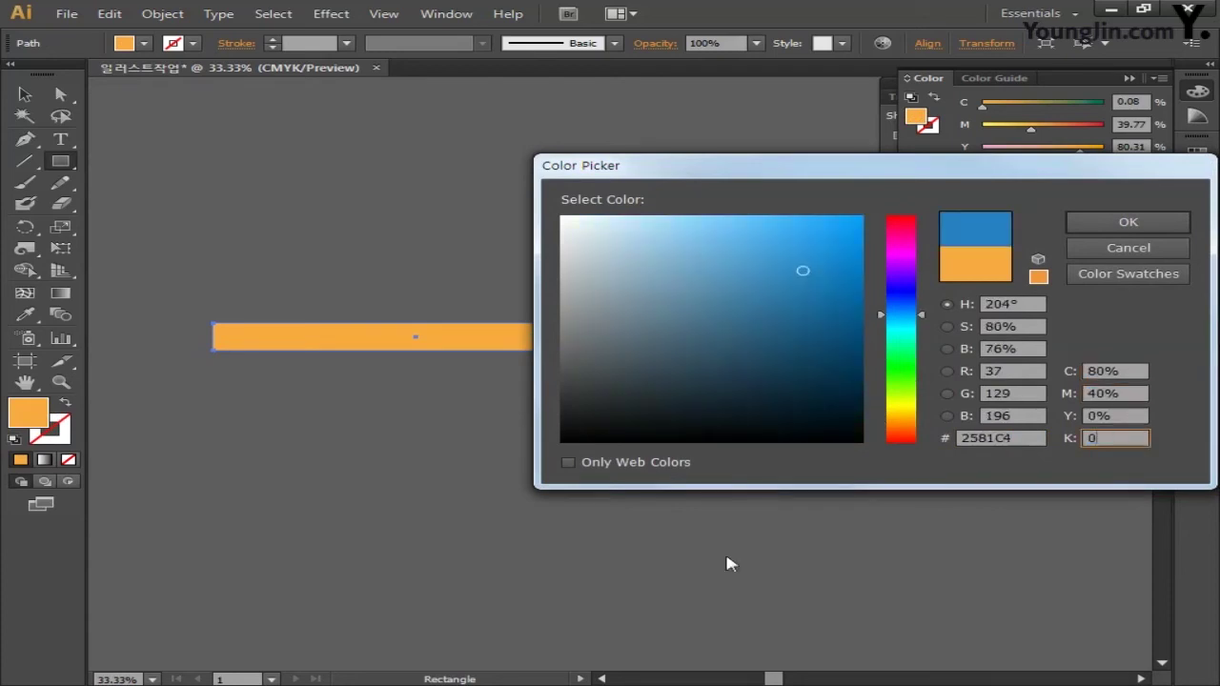
{"action": "left_click", "coordinate": [1091, 225]}
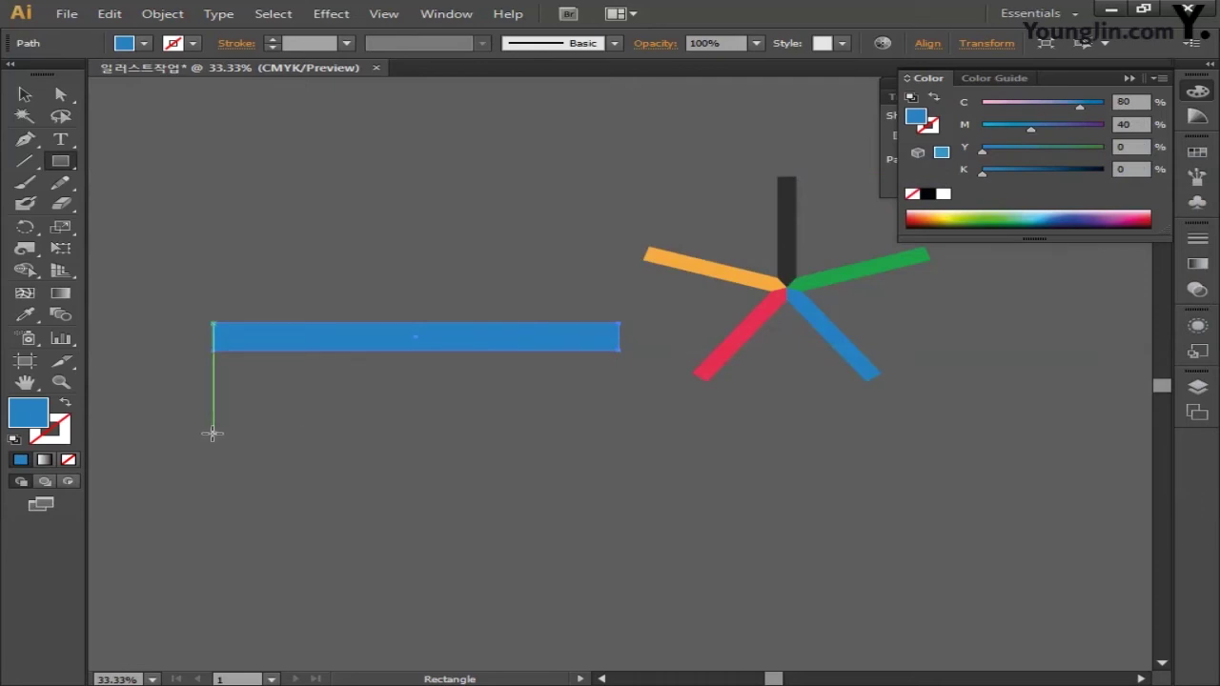
Draw a narrow vertical rectangle below the blue bar near its left end and move it up close beneath the bar
{"action": "left_click_drag", "start_coordinate": [259, 382], "coordinate": [288, 526]}
{"action": "key", "text": "v"}
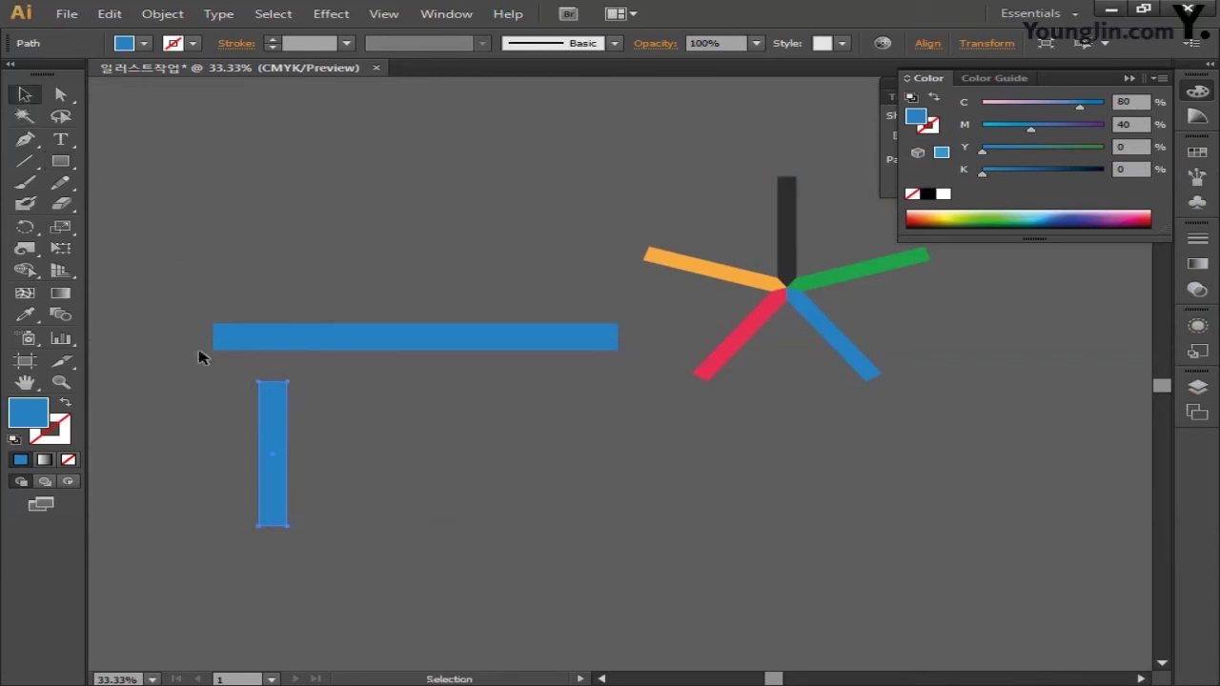
{"action": "left_click_drag", "start_coordinate": [268, 442], "coordinate": [279, 423]}
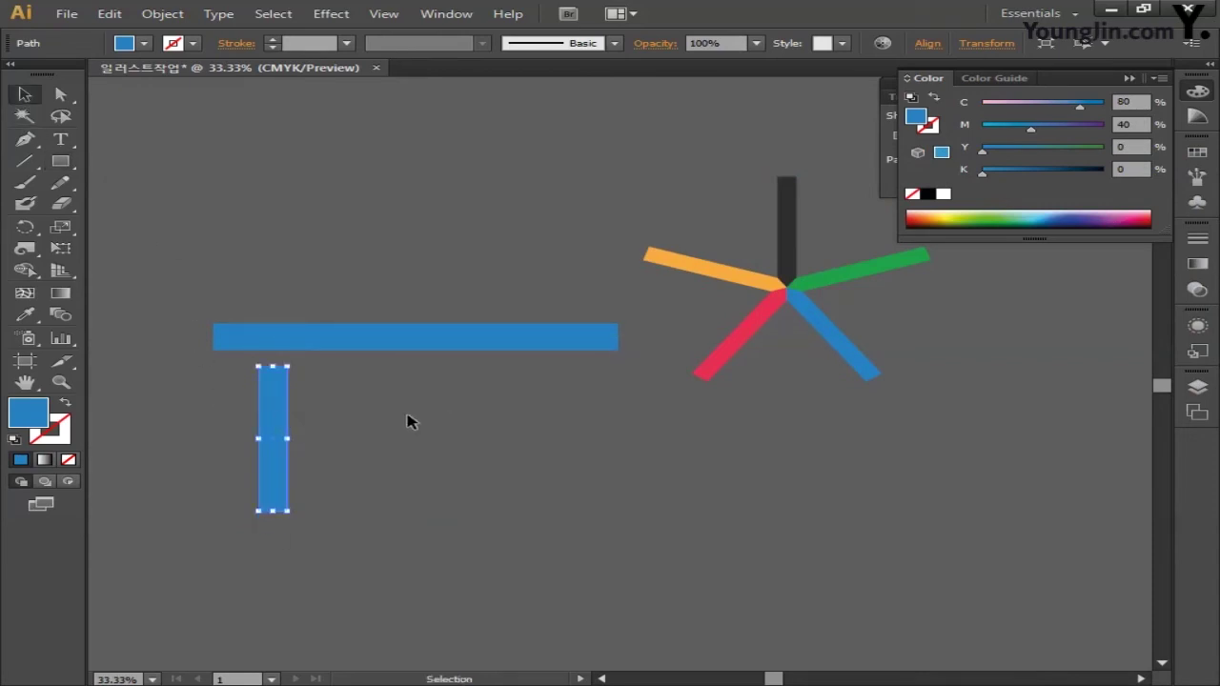
Fill the vertical rectangle with near-black, C 0, M 0, Y 0, K 95, and duplicate it horizontally beneath the blue bar's right end
{"action": "double_click", "coordinate": [52, 421]}
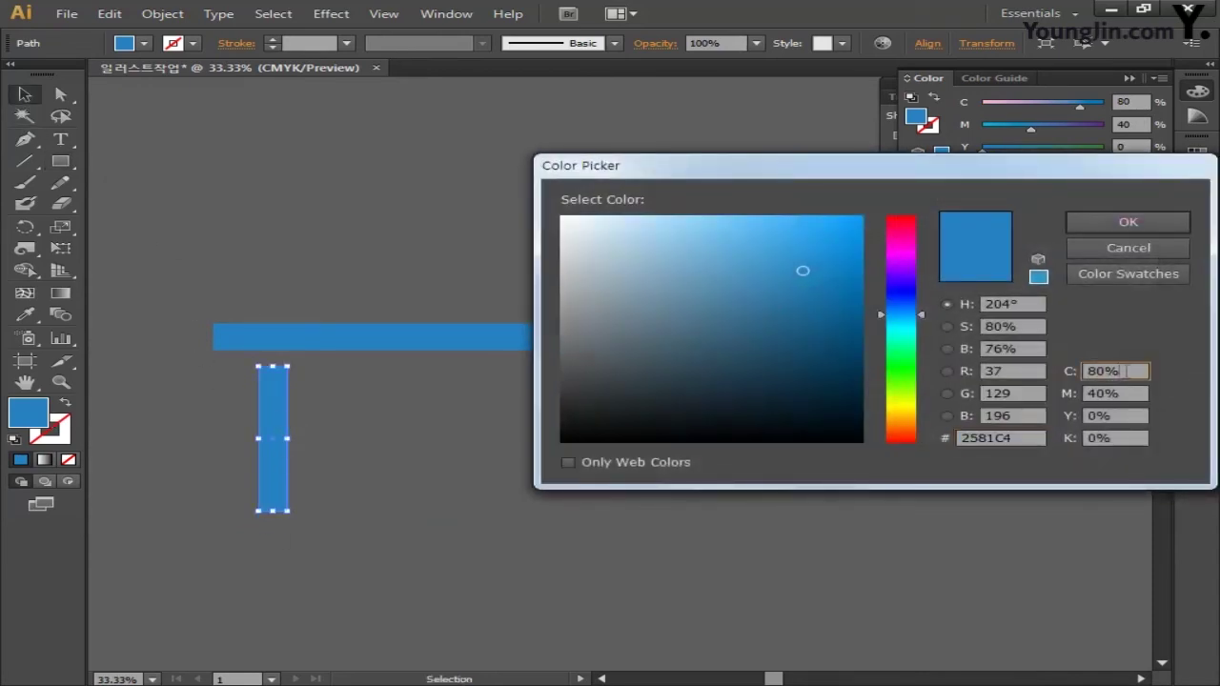
{"action": "type", "text": "0"}
{"action": "key", "text": "Tab"}
{"action": "type", "text": "0"}
{"action": "key", "text": "Tab"}
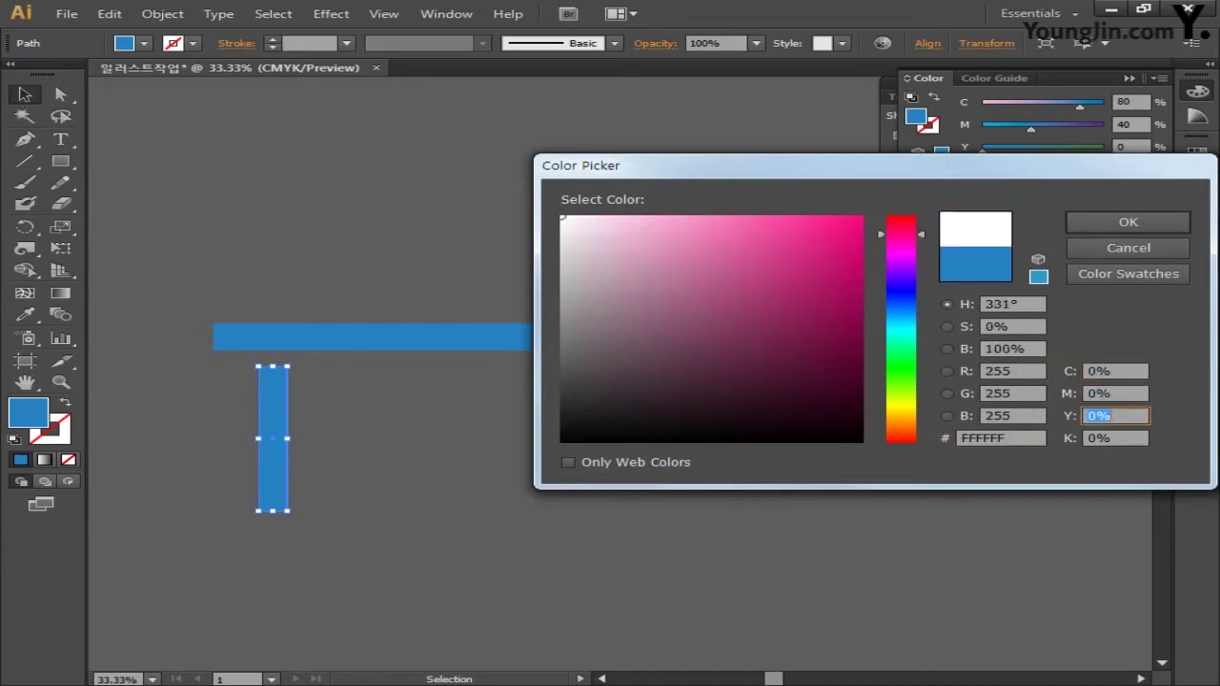
{"action": "type", "text": "0"}
{"action": "key", "text": "Tab"}
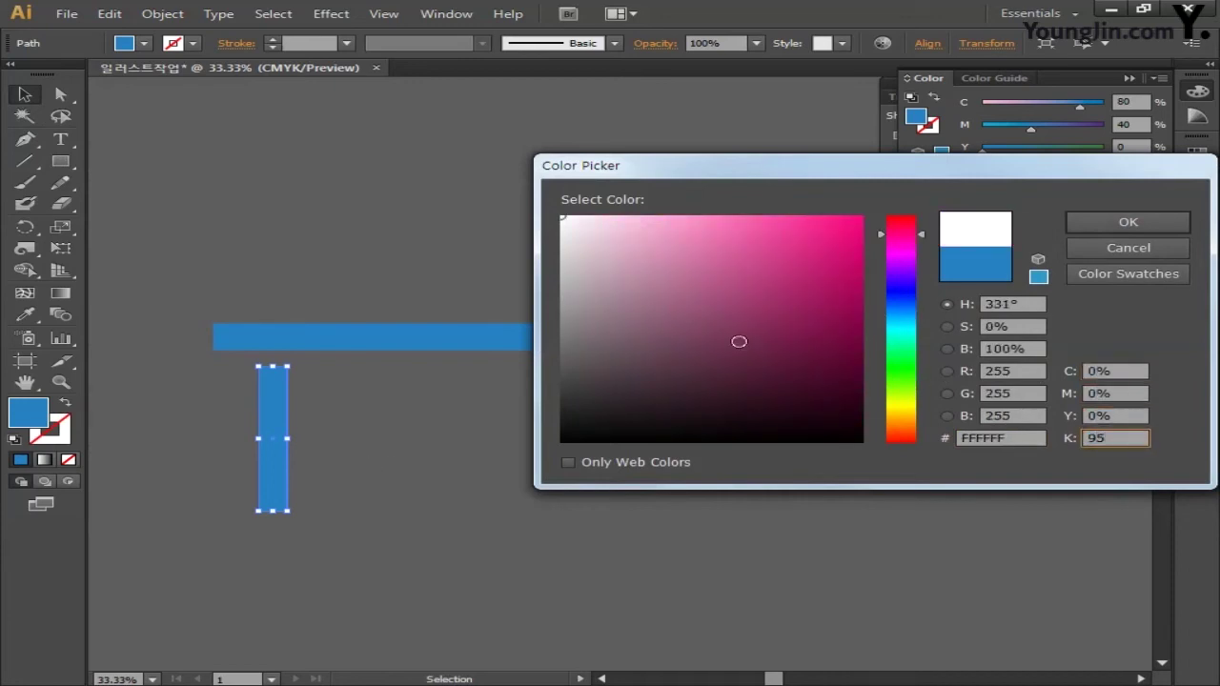
{"action": "left_click", "coordinate": [1127, 221]}
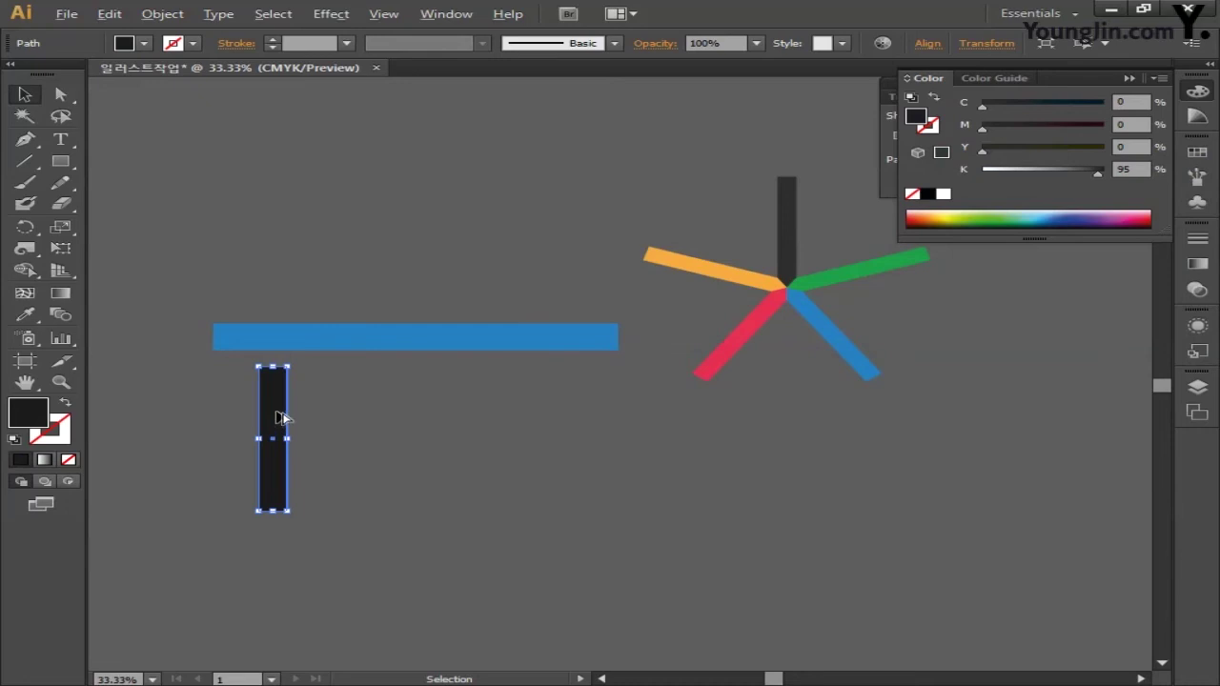
{"action": "left_click_drag", "start_coordinate": [277, 416], "coordinate": [563, 416]}
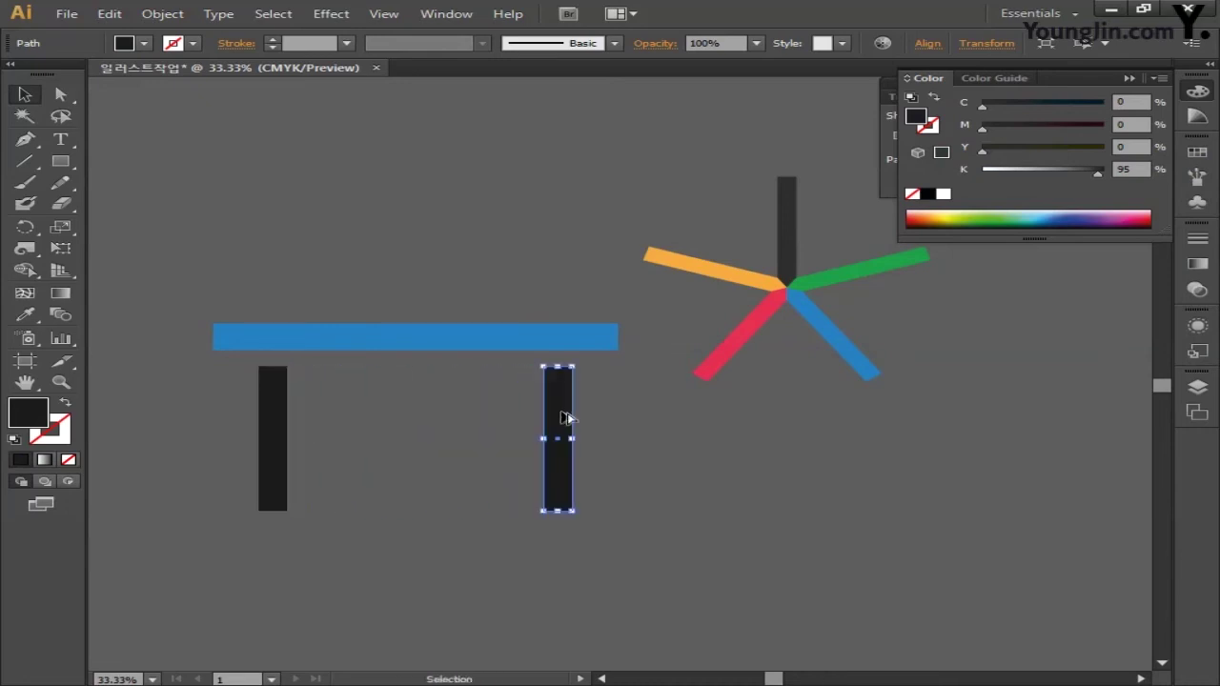
Fill the vertical rectangle under the blue bar's right end with green, C 80, M 5, Y 90, K 0
{"action": "double_click", "coordinate": [31, 413]}
{"action": "left_click", "coordinate": [1103, 371]}
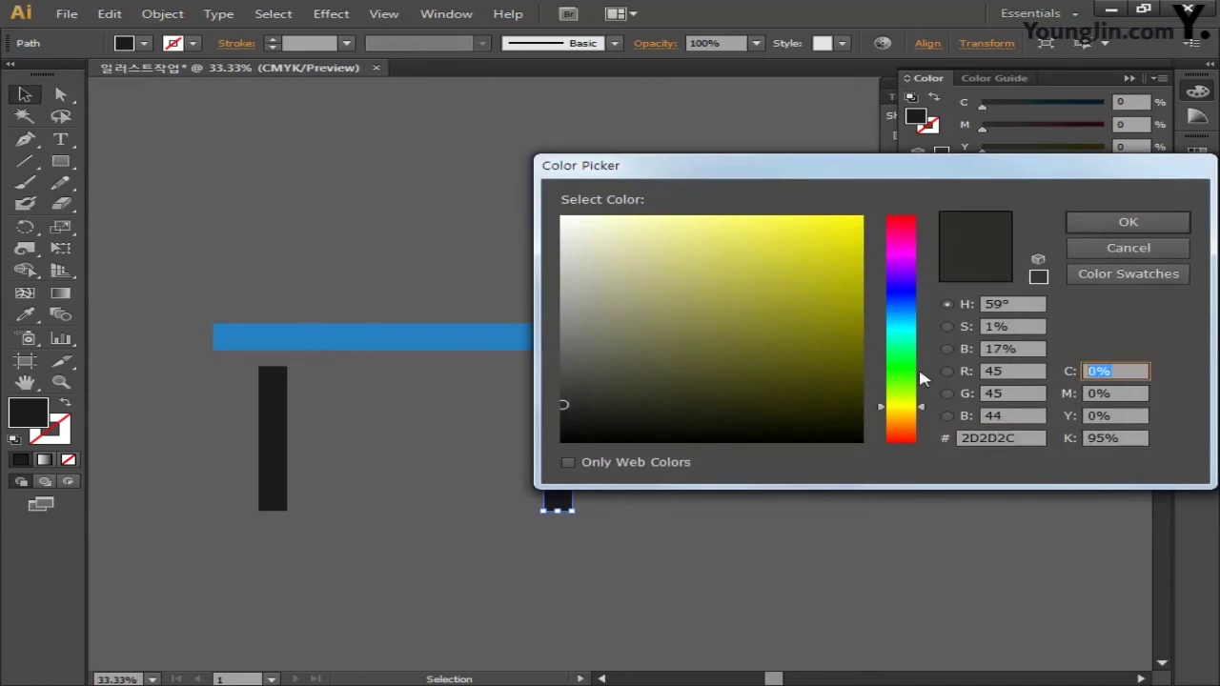
{"action": "type", "text": "80"}
{"action": "key", "text": "Tab"}
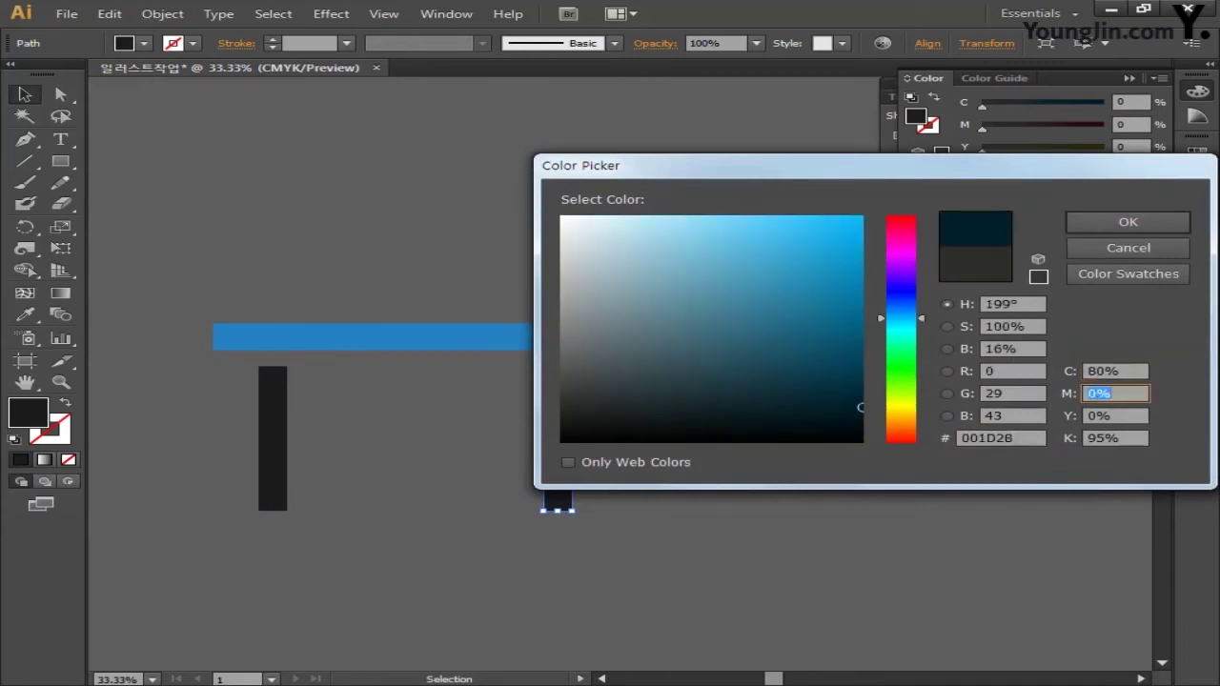
{"action": "type", "text": "5"}
{"action": "key", "text": "Tab"}
{"action": "type", "text": "90"}
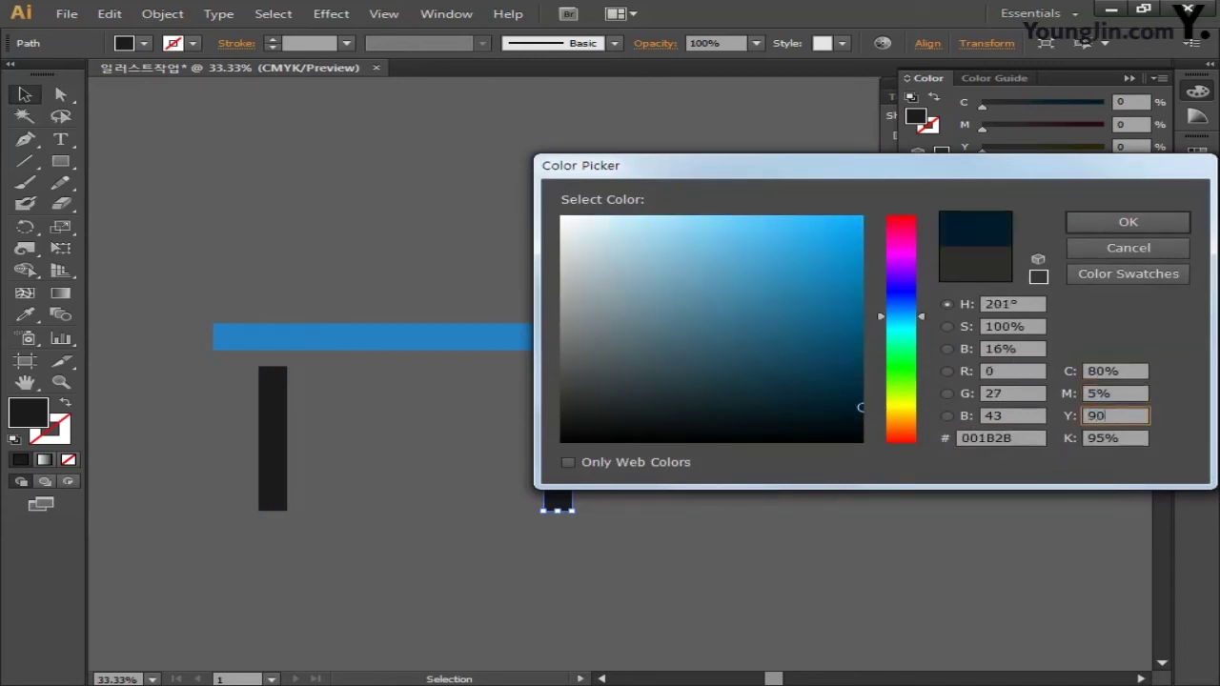
{"action": "key", "text": "Tab"}
{"action": "type", "text": "0"}
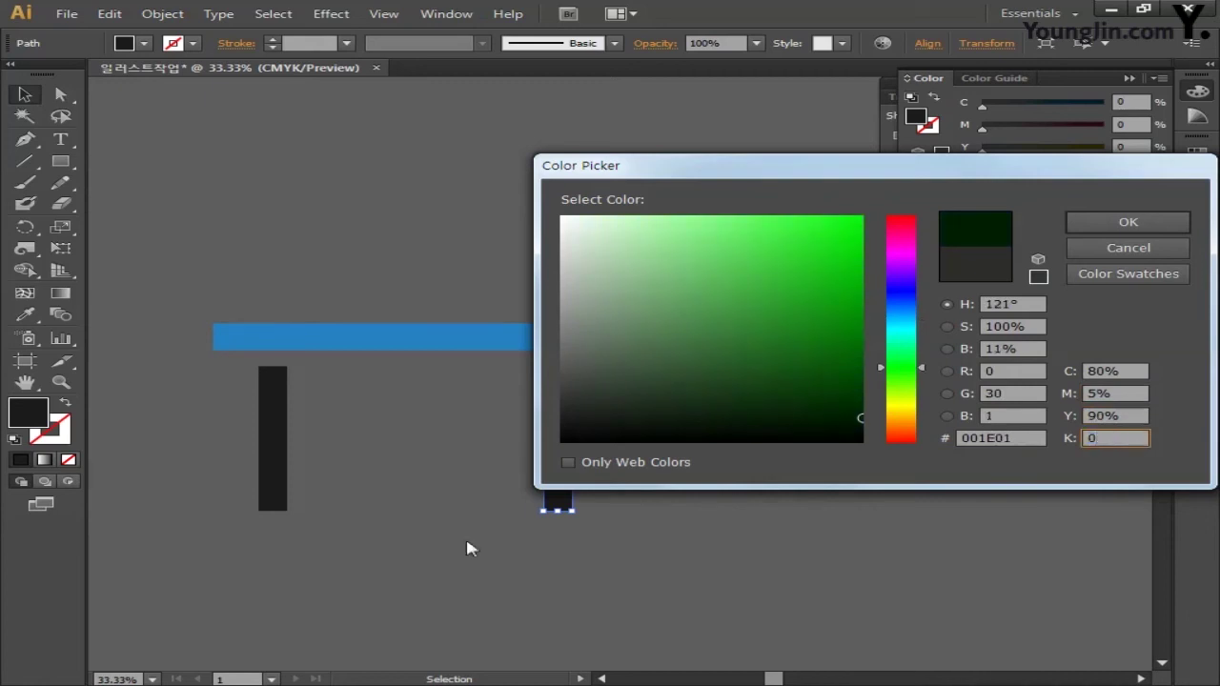
{"action": "left_click", "coordinate": [1110, 219]}
Duplicate the blue bar straight down beneath the two vertical bars and fill the copy with red, C 0, M 90, Y 55, K 0
{"action": "left_click", "coordinate": [458, 346]}
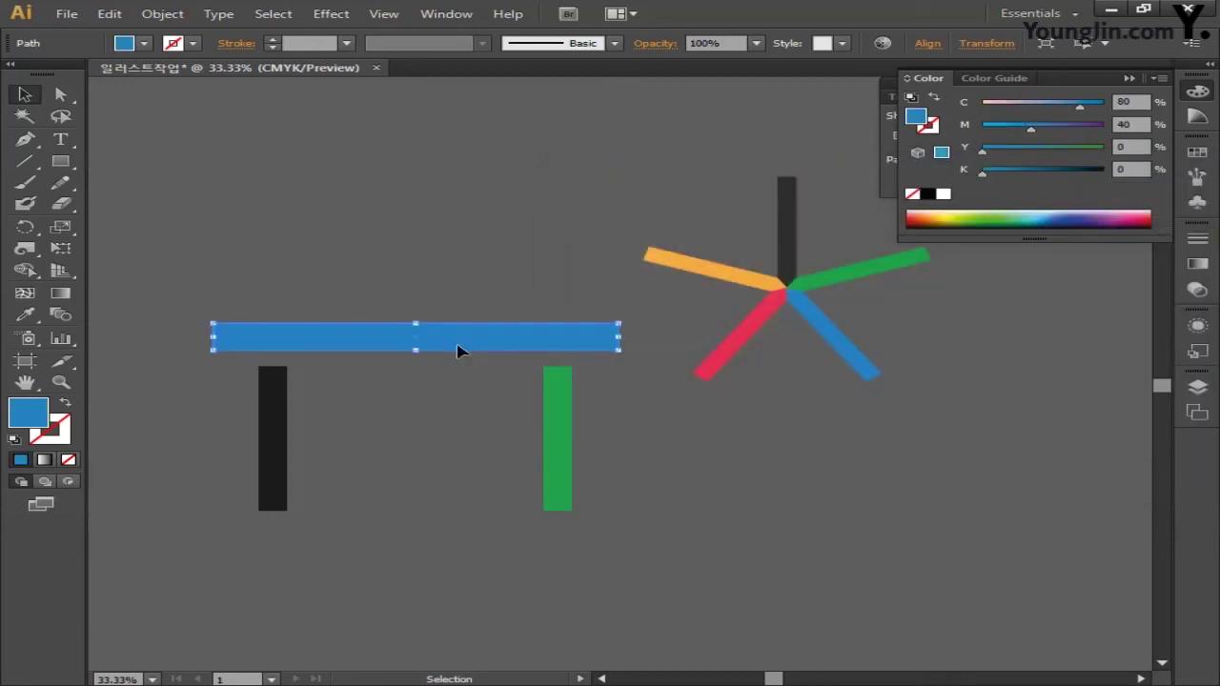
{"action": "left_click_drag", "start_coordinate": [498, 340], "coordinate": [498, 544]}
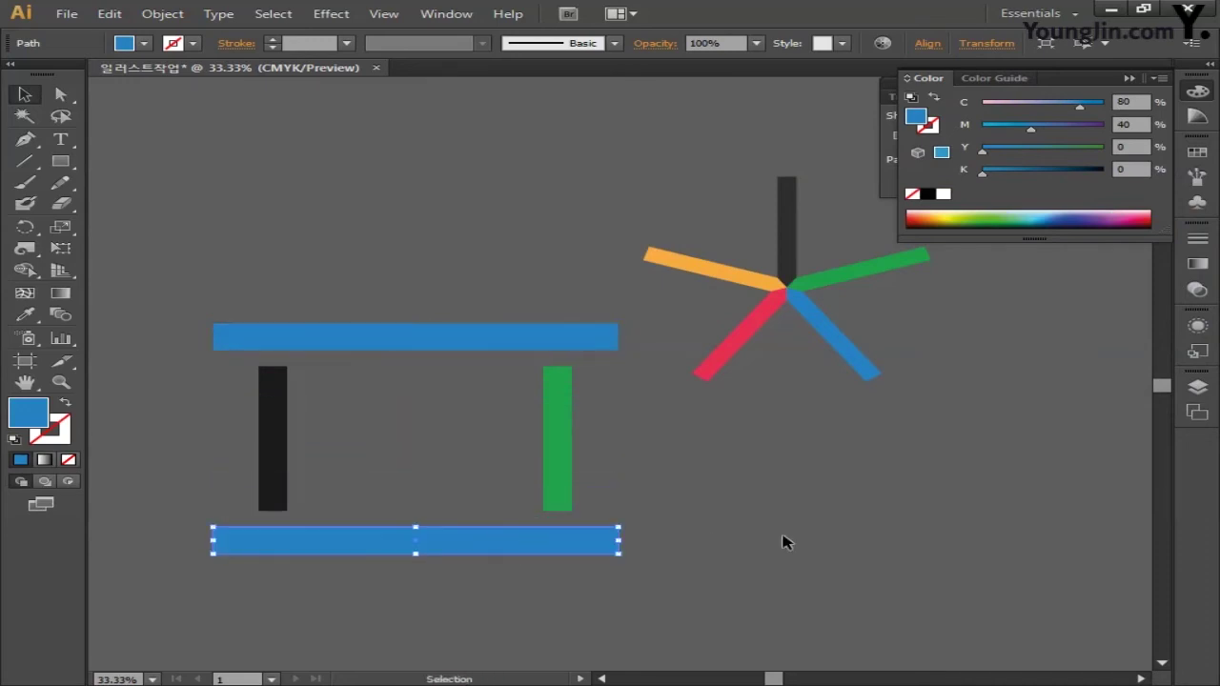
{"action": "double_click", "coordinate": [28, 411]}
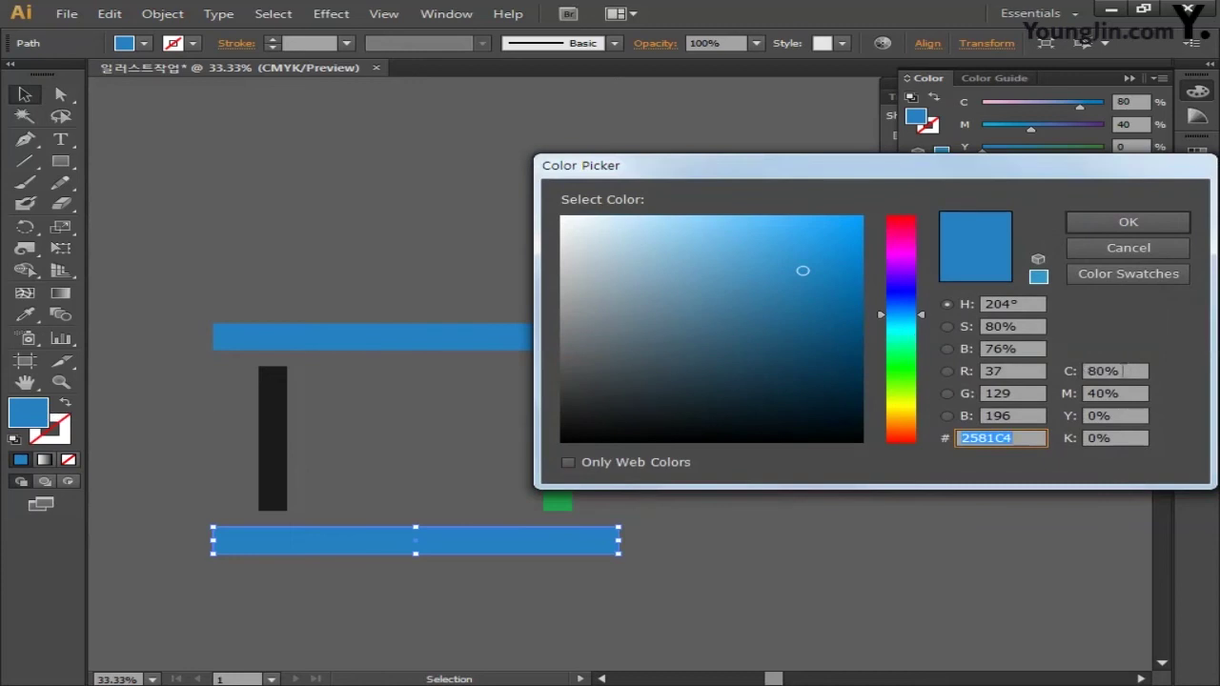
{"action": "left_click", "coordinate": [1123, 371]}
{"action": "type", "text": "0"}
{"action": "key", "text": "Tab"}
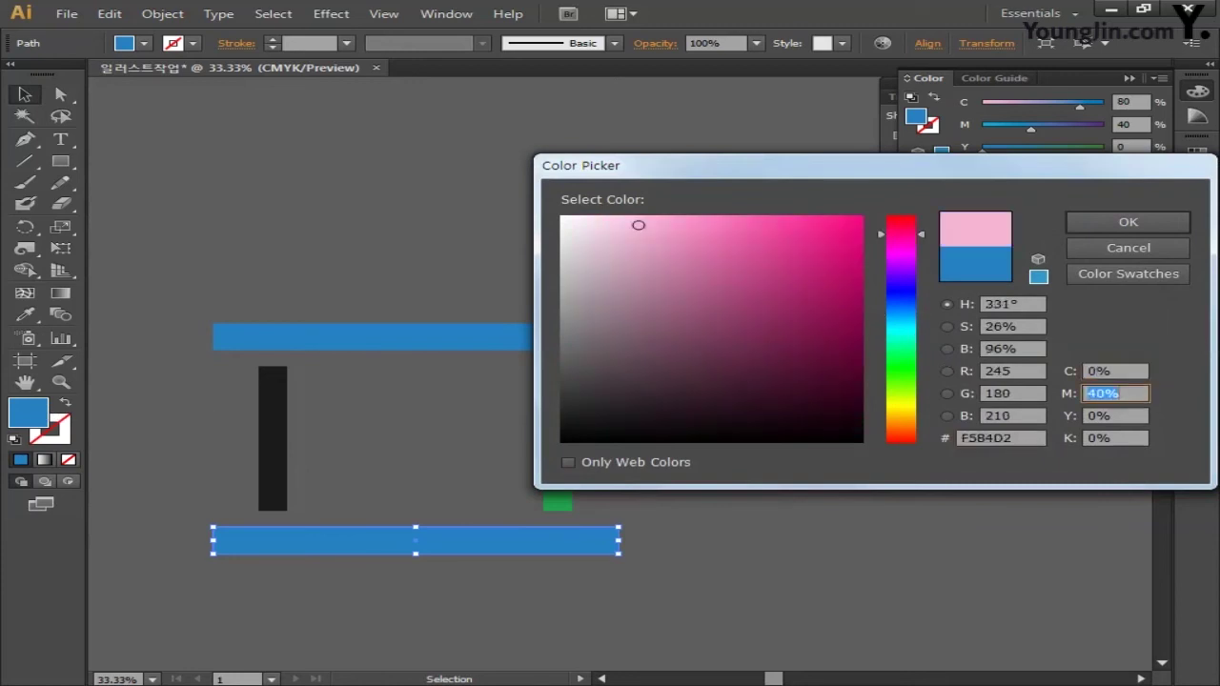
{"action": "type", "text": "90"}
{"action": "key", "text": "Tab"}
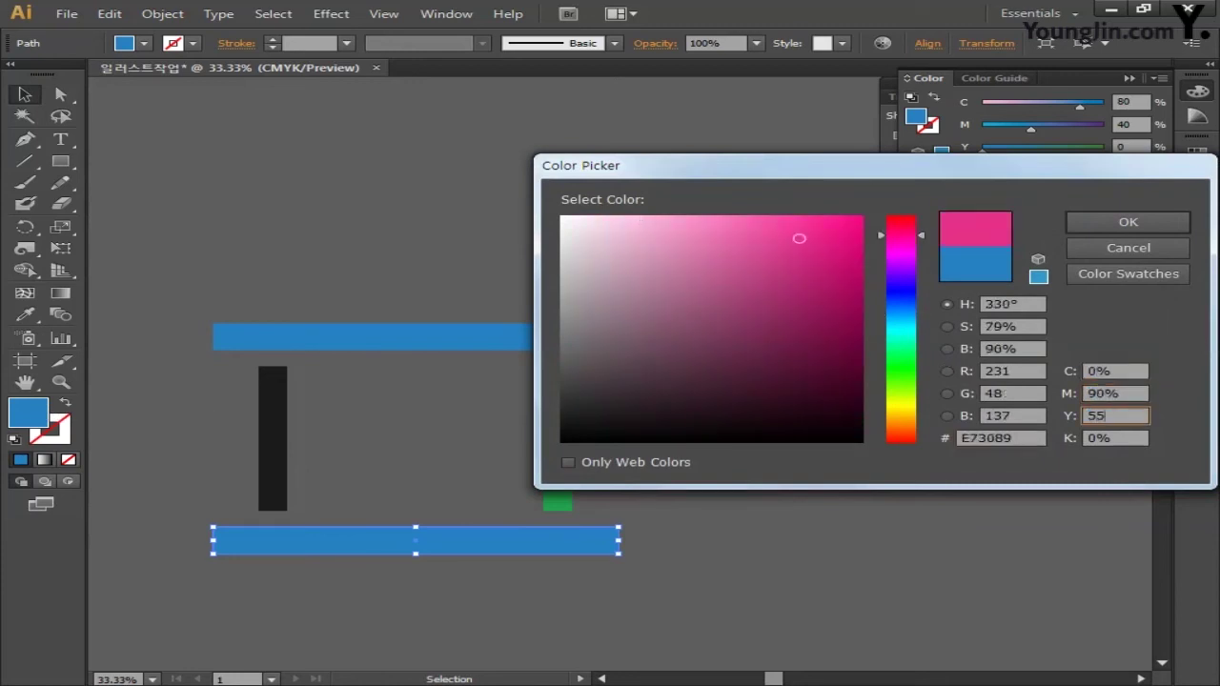
{"action": "key", "text": "Tab"}
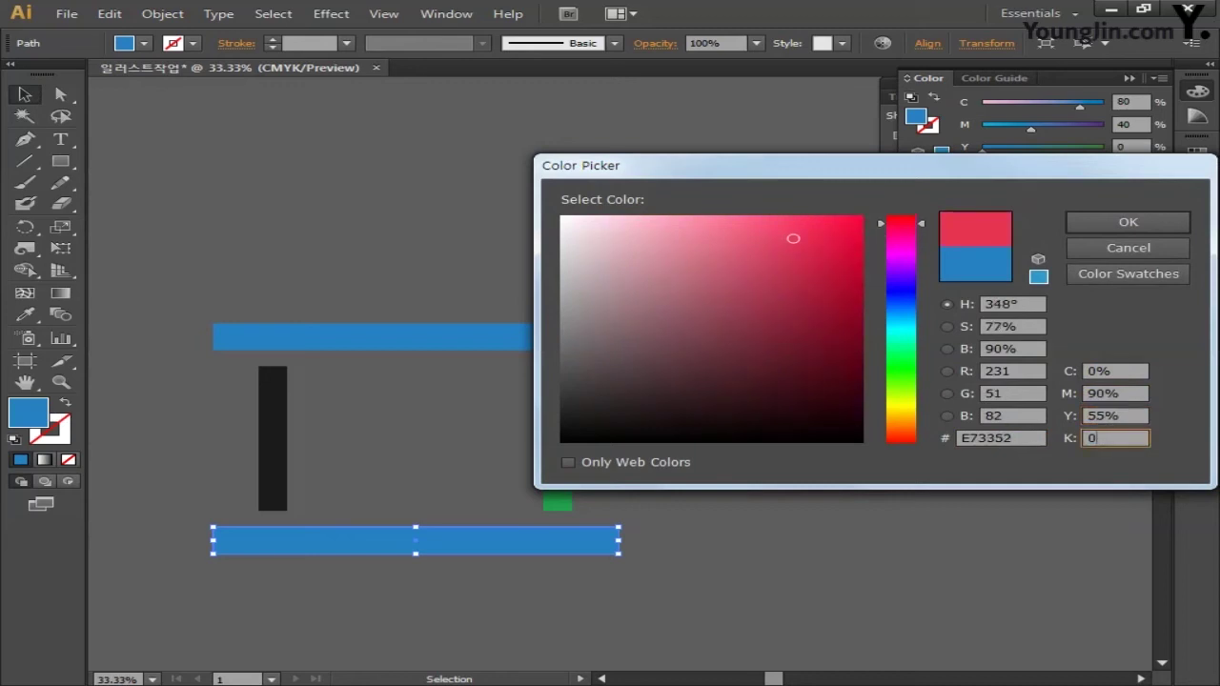
{"action": "left_click", "coordinate": [1127, 221]}
{"action": "left_click", "coordinate": [810, 476]}
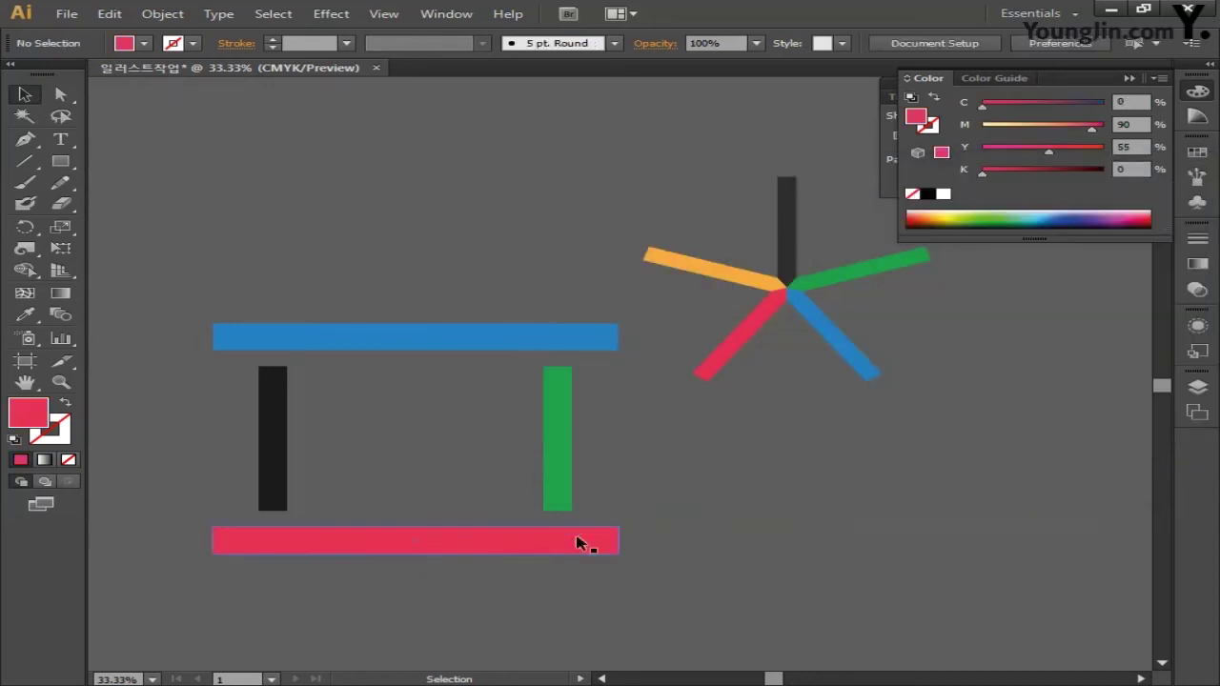
Scale the four bars and the star symbol down together to roughly half size and move them up as a whole
{"action": "left_click_drag", "start_coordinate": [177, 220], "coordinate": [936, 625]}
{"action": "left_click_drag", "start_coordinate": [929, 554], "coordinate": [656, 388]}
{"action": "left_click_drag", "start_coordinate": [157, 150], "coordinate": [681, 417]}
{"action": "left_click_drag", "start_coordinate": [359, 273], "coordinate": [420, 236]}
{"action": "left_click", "coordinate": [575, 437]}
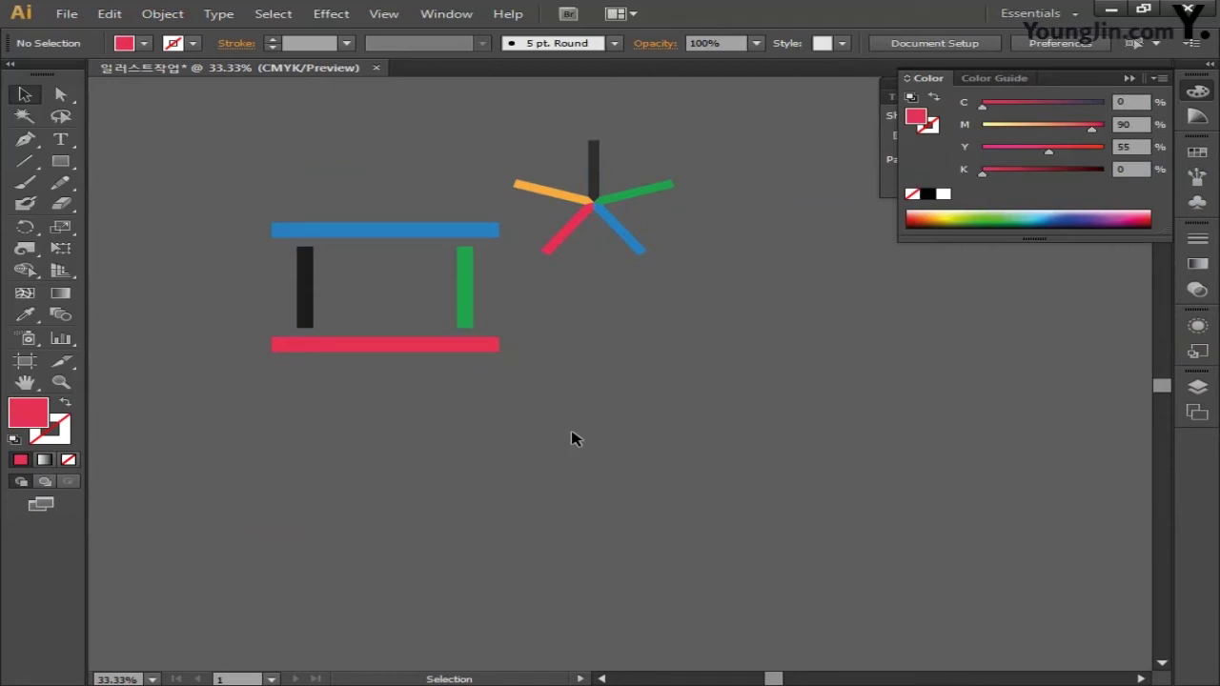
Add the text 동계올림픽위원회 below the red bar and scale it up to about 165 pt
{"action": "left_click", "coordinate": [66, 140]}
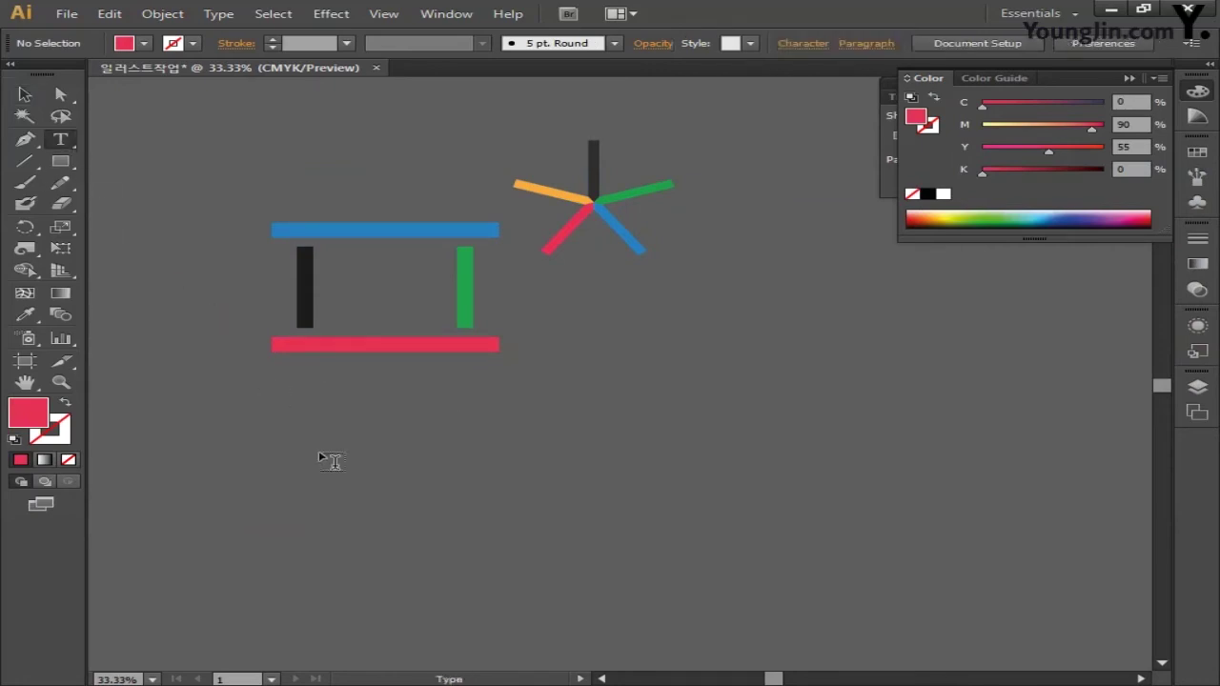
{"action": "left_click", "coordinate": [196, 409]}
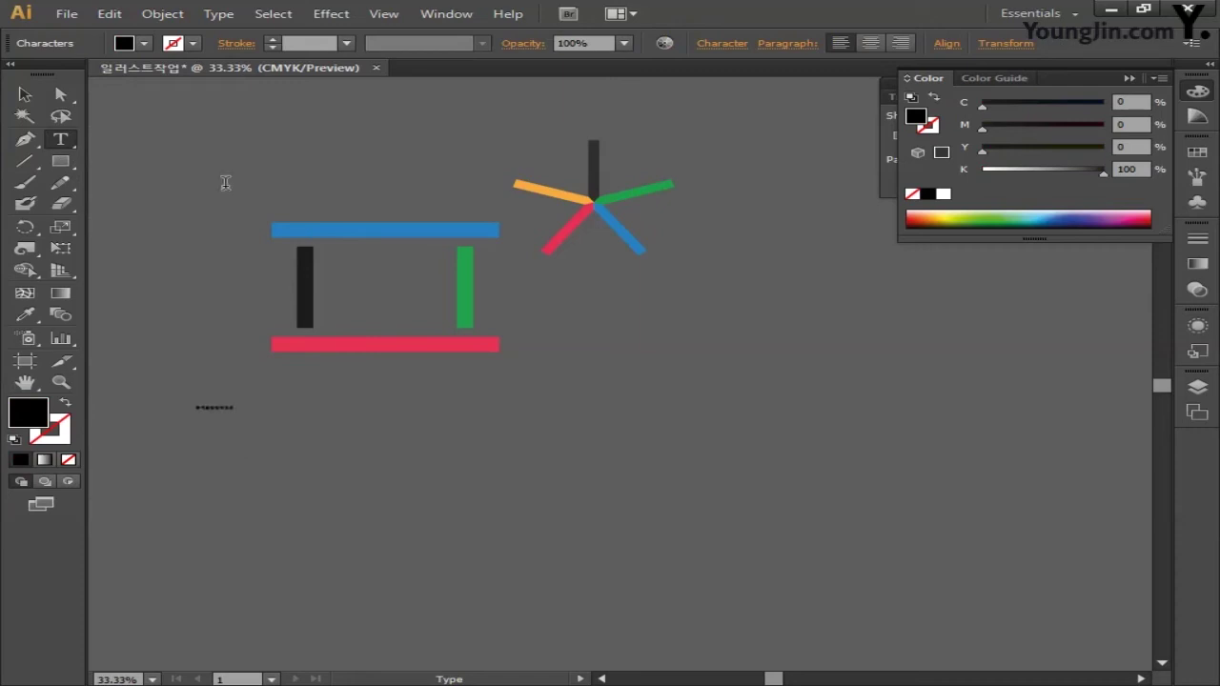
{"action": "left_click", "coordinate": [24, 95]}
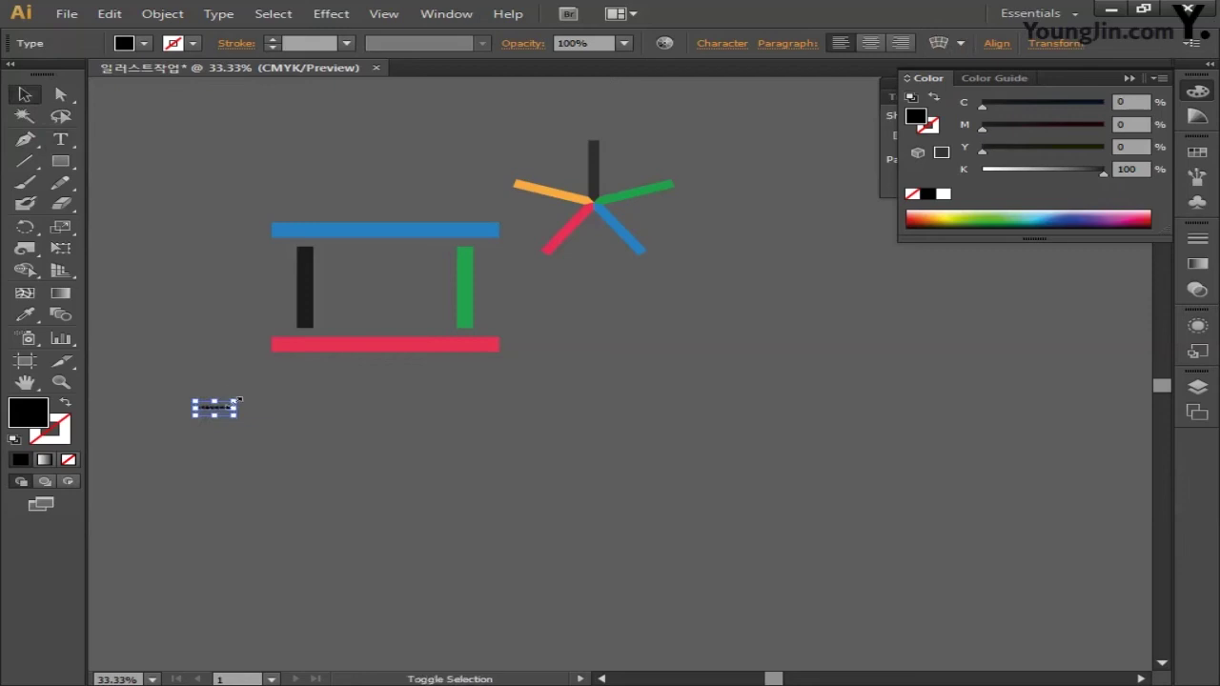
{"action": "left_click_drag", "start_coordinate": [238, 398], "coordinate": [719, 453]}
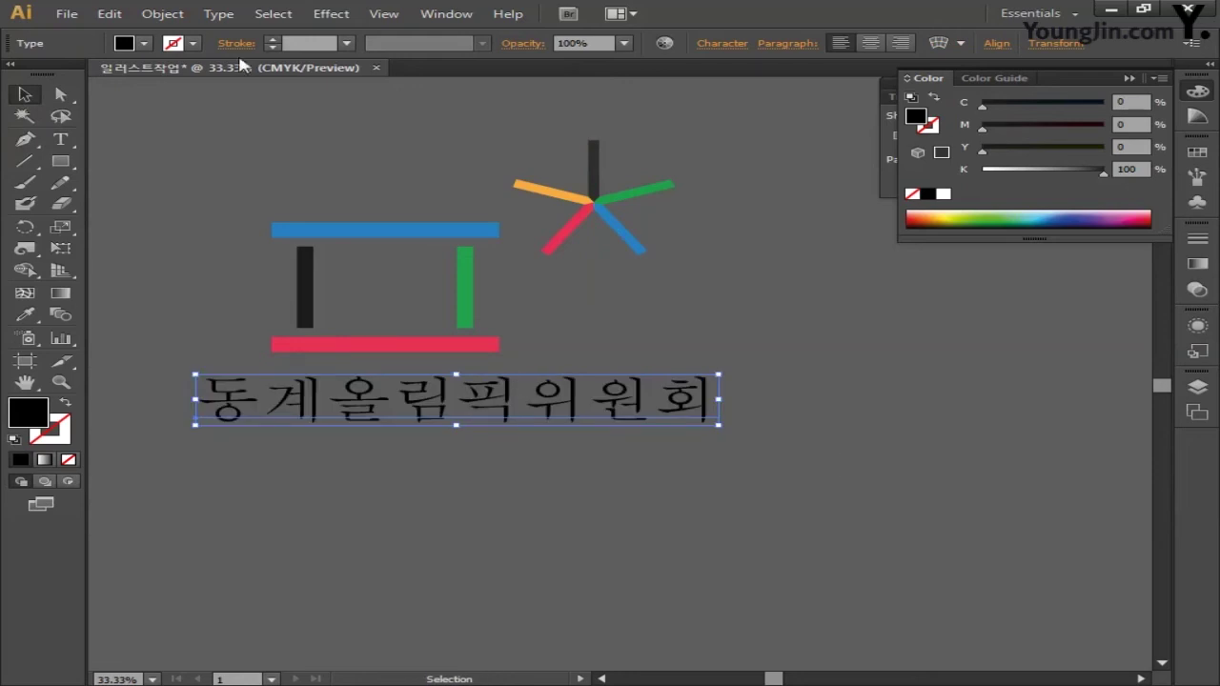
Set the text's font to 경기천년제목V Bold and fill it with white, FFFFFF
{"action": "left_click", "coordinate": [722, 44]}
{"action": "left_click", "coordinate": [735, 75]}
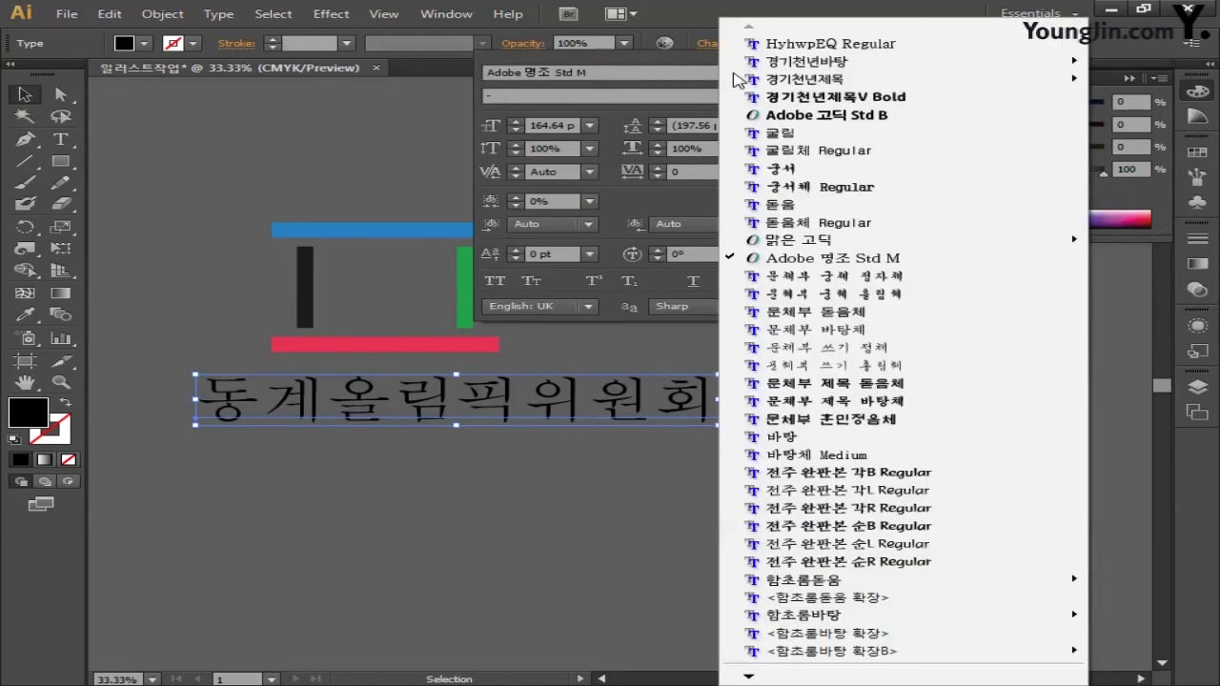
{"action": "left_click", "coordinate": [797, 96]}
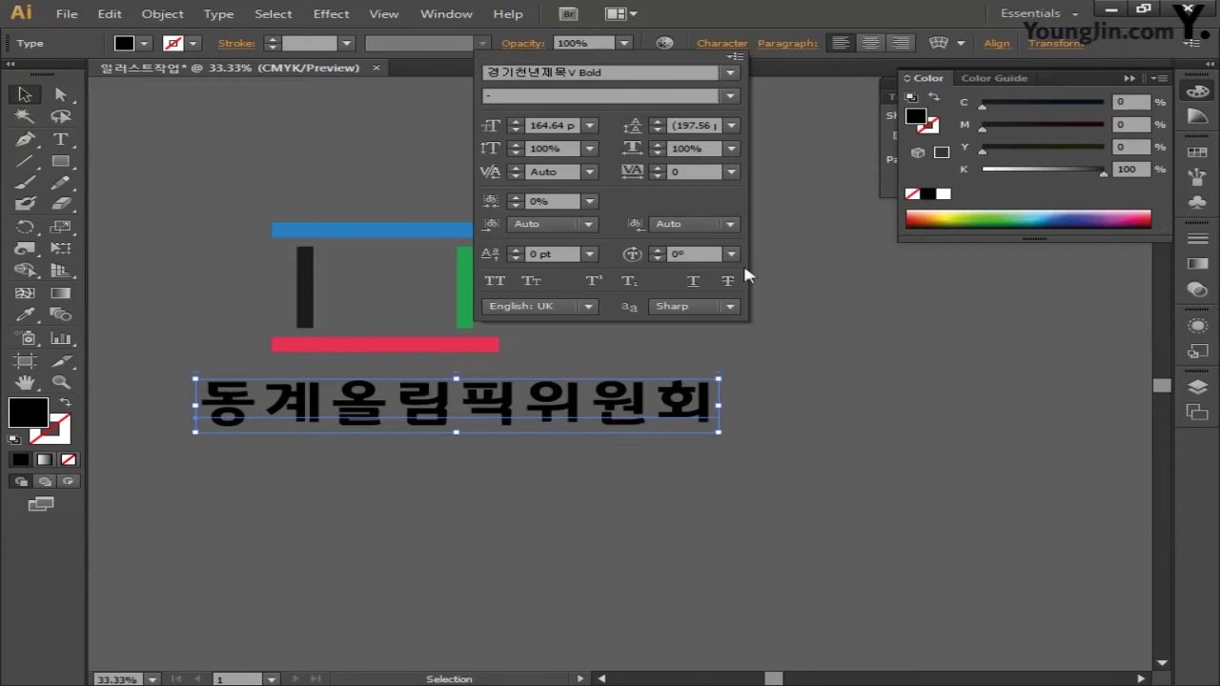
{"action": "double_click", "coordinate": [36, 410]}
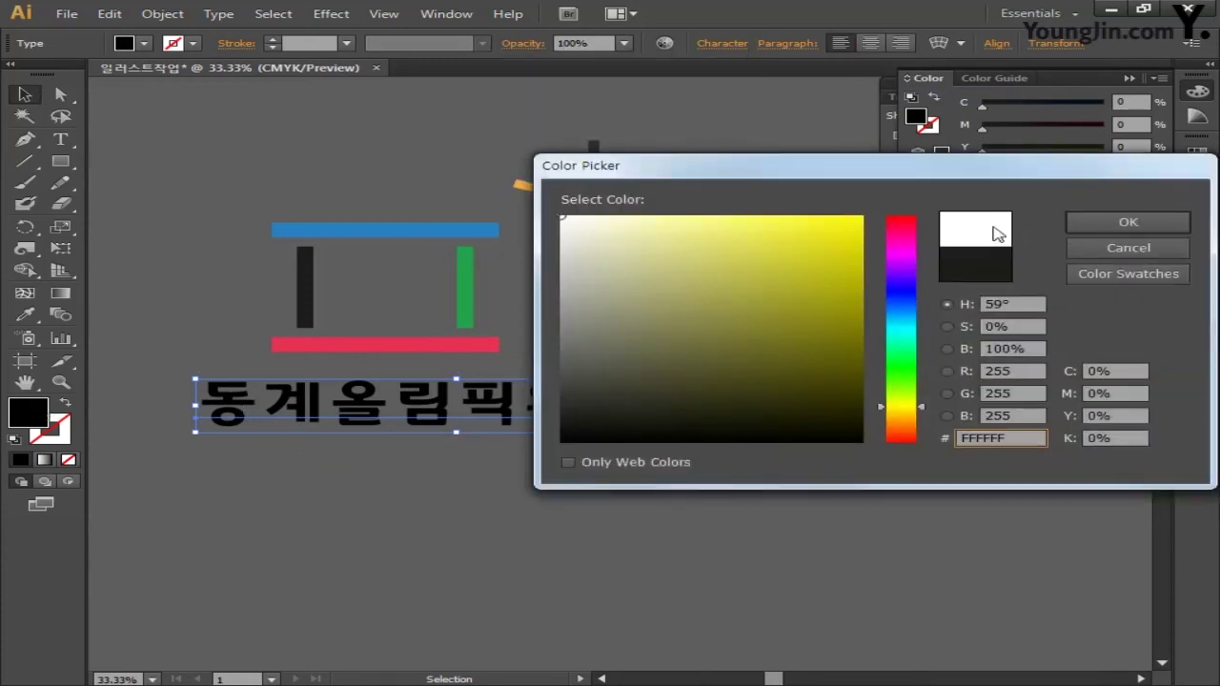
{"action": "left_click", "coordinate": [1091, 220]}
Shift the white text left beneath the bars and enlarge it to about 196 pt
{"action": "left_click_drag", "start_coordinate": [621, 403], "coordinate": [587, 403]}
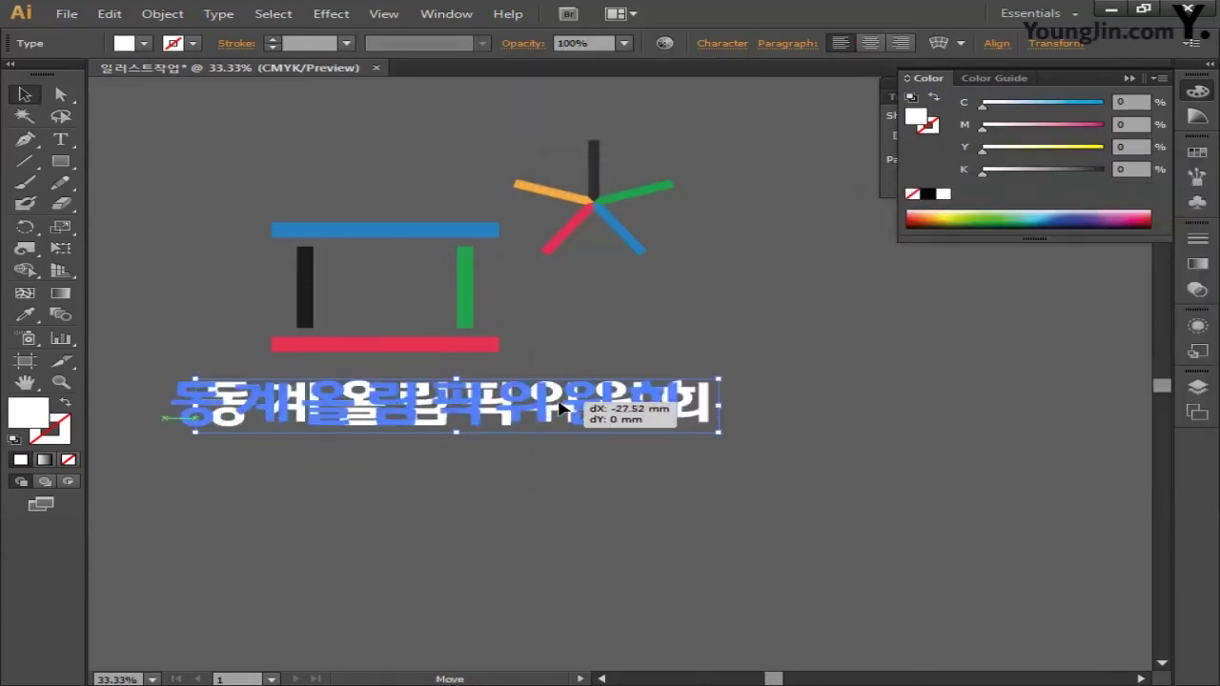
{"action": "left_click_drag", "start_coordinate": [687, 432], "coordinate": [786, 441]}
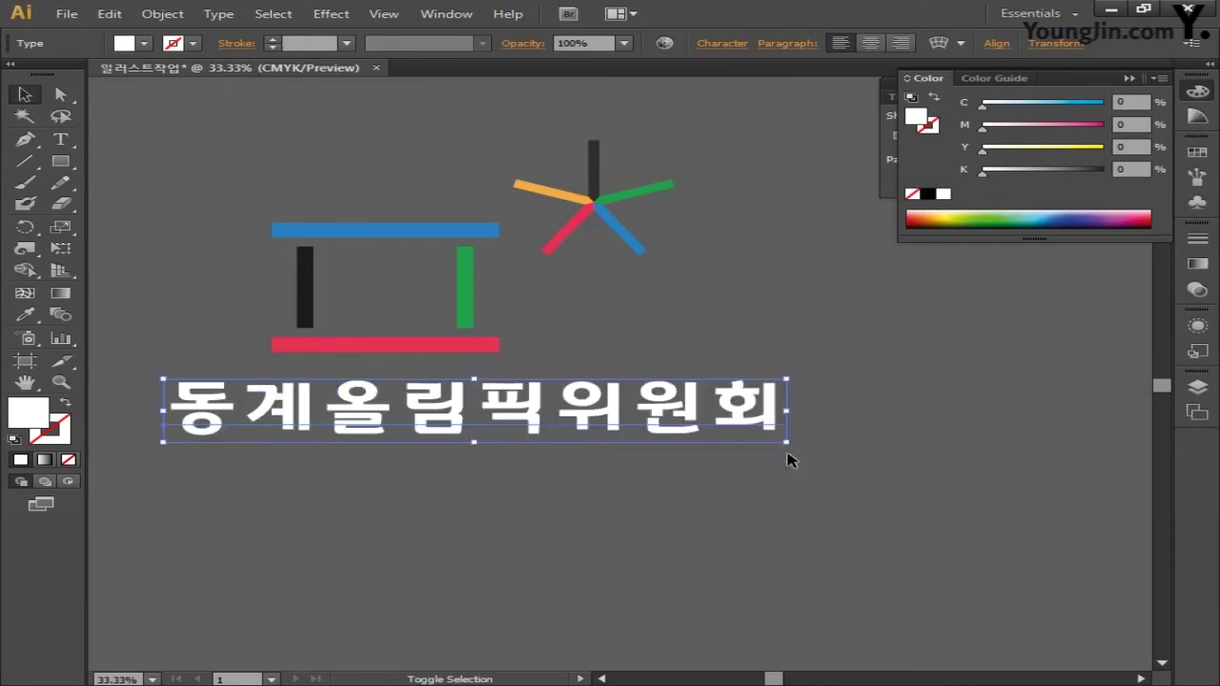
{"action": "left_click", "coordinate": [651, 489]}
{"action": "left_click_drag", "start_coordinate": [639, 436], "coordinate": [644, 437]}
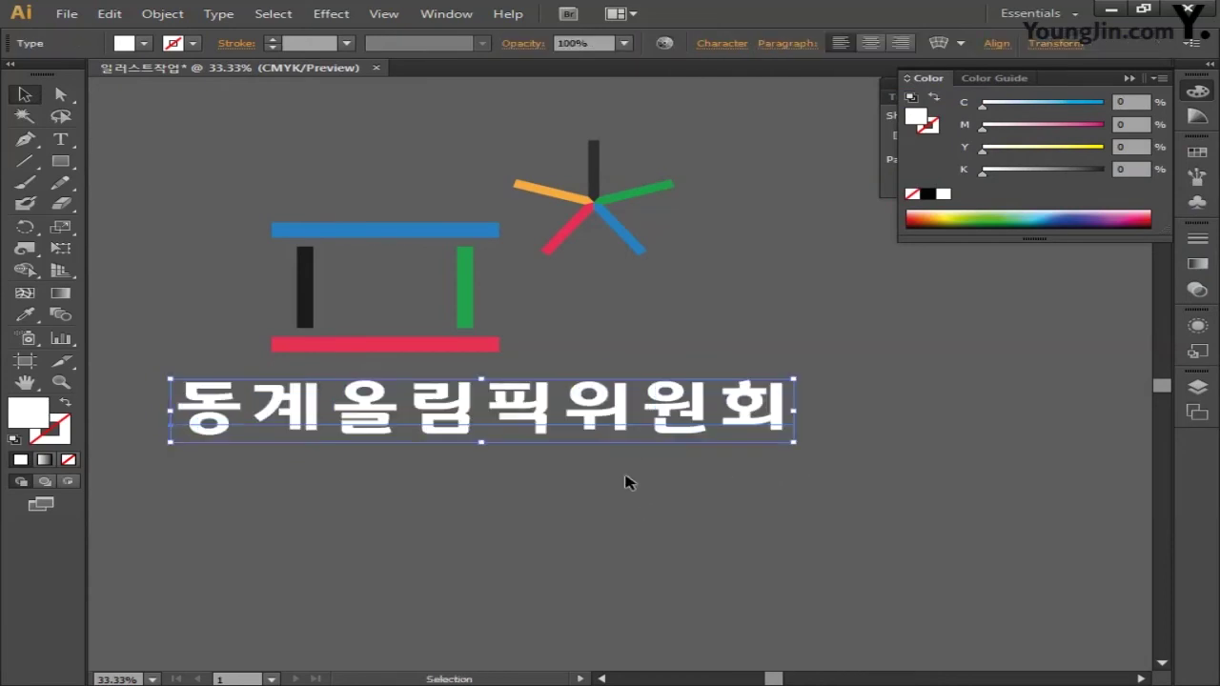
Set the text's tracking to -120 and enlarge the text evenly about its center
{"action": "left_click", "coordinate": [739, 44]}
{"action": "left_click", "coordinate": [681, 172]}
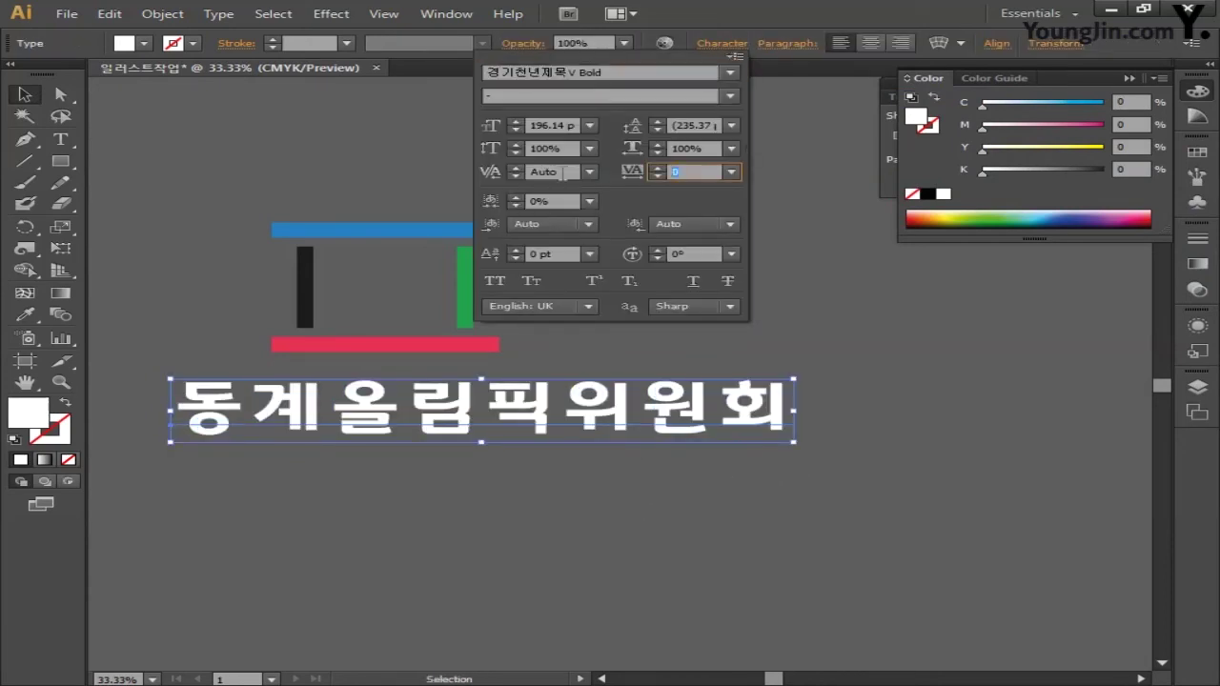
{"action": "type", "text": "-120"}
{"action": "key", "text": "Return"}
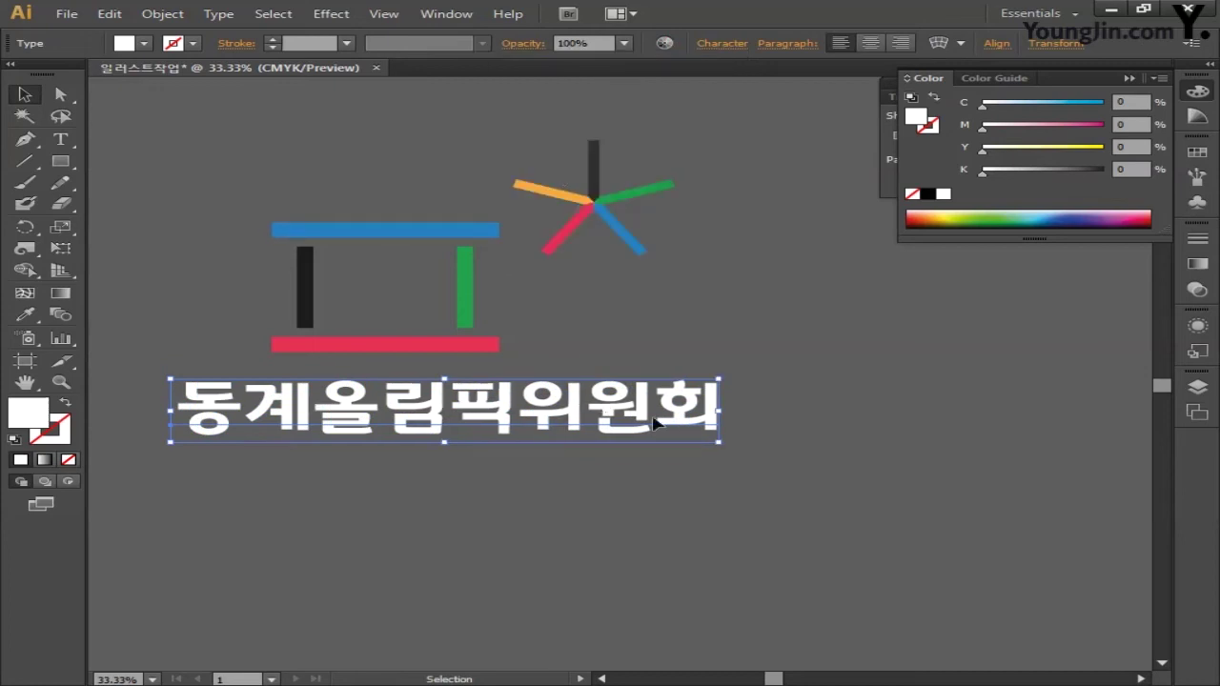
{"action": "left_click_drag", "start_coordinate": [719, 441], "coordinate": [784, 458]}
{"action": "left_click", "coordinate": [519, 534]}
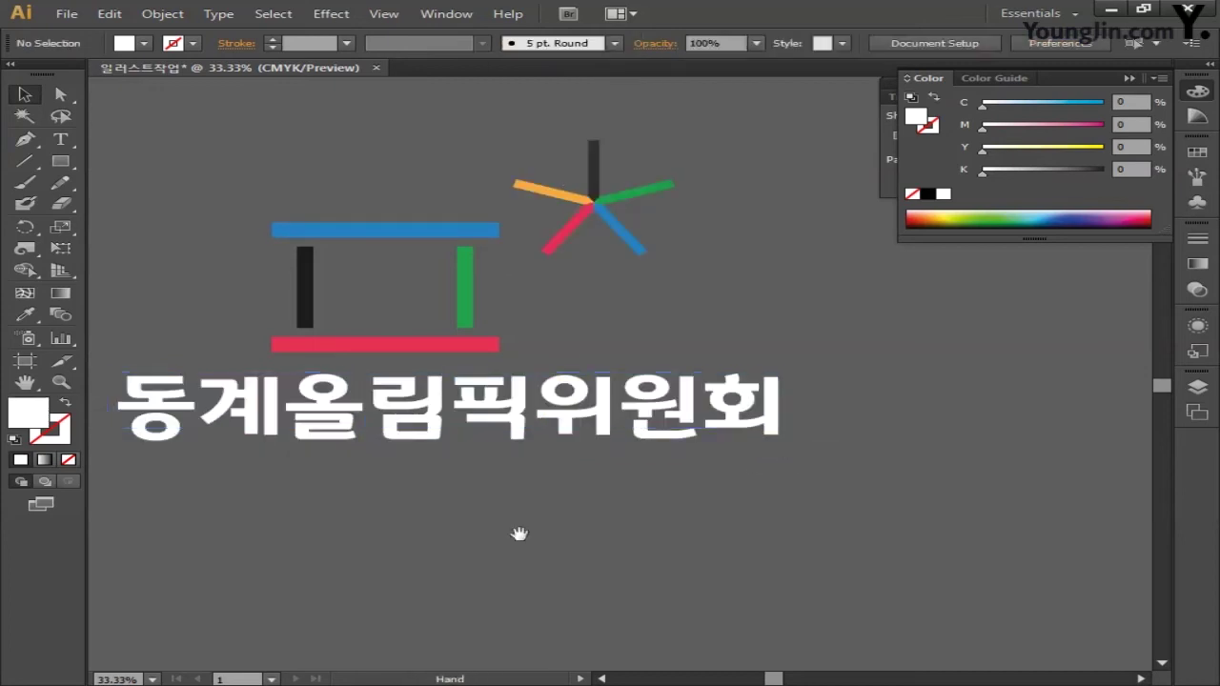
Convert the text 동계올림픽위원회 to outlines
{"action": "left_click_drag", "start_coordinate": [519, 533], "coordinate": [593, 562]}
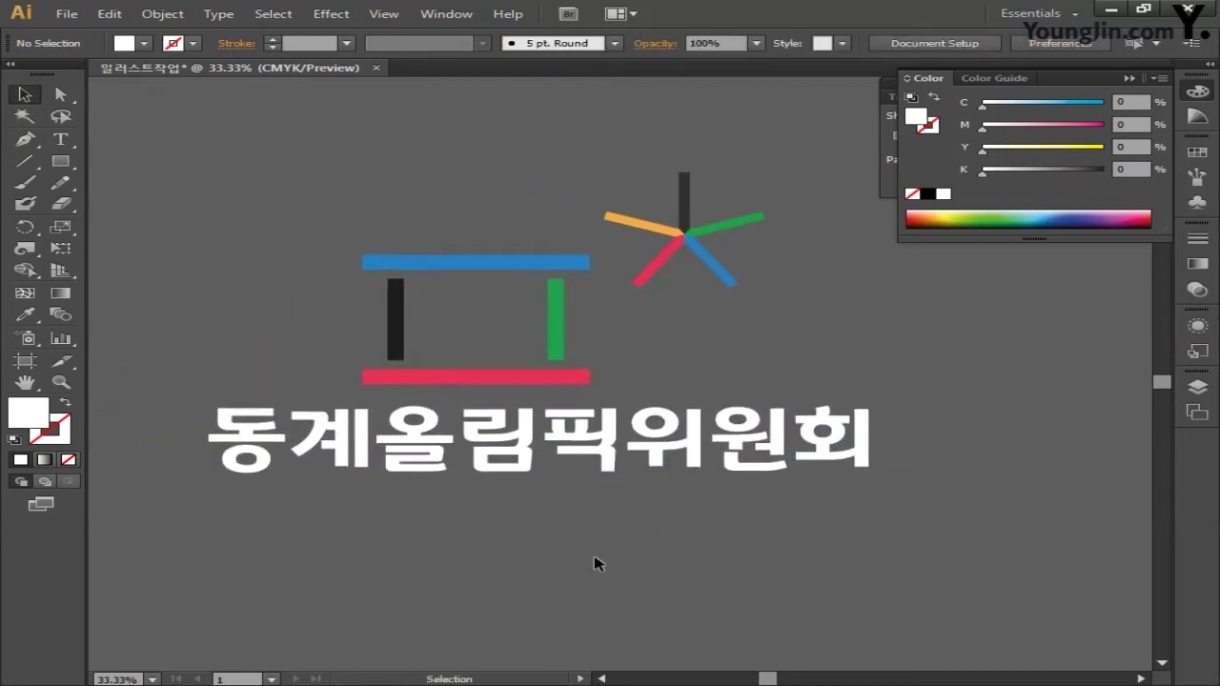
{"action": "left_click", "coordinate": [650, 457]}
{"action": "right_click", "coordinate": [648, 456]}
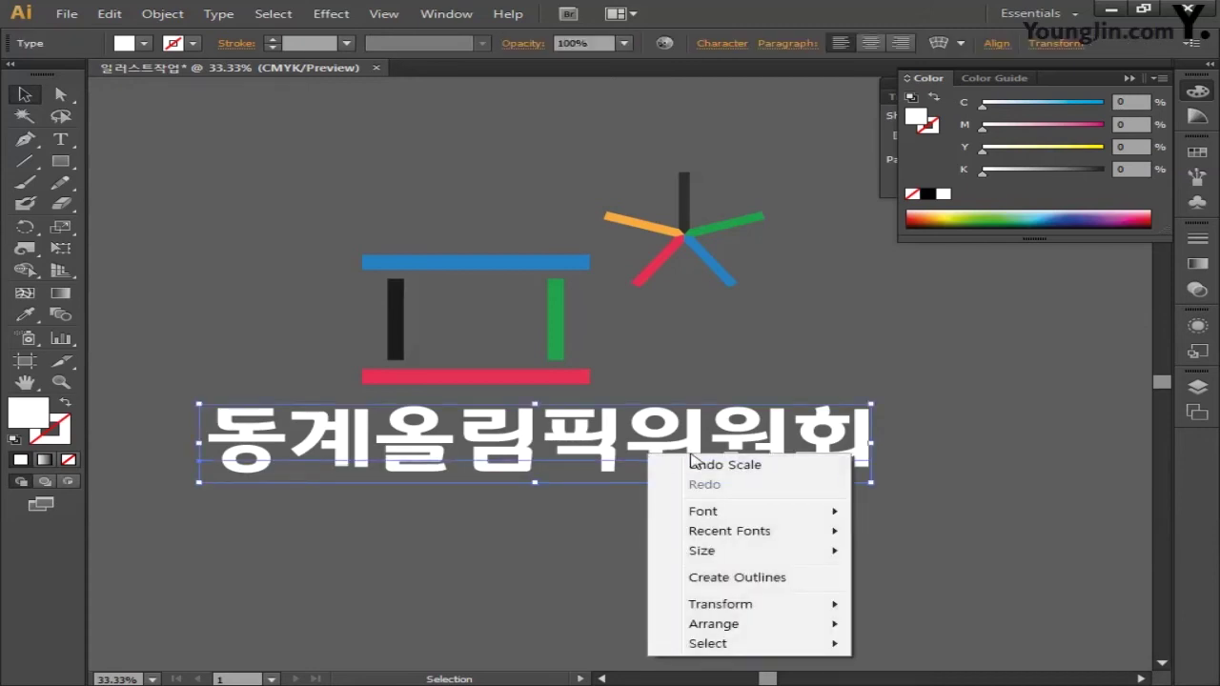
{"action": "left_click", "coordinate": [699, 579]}
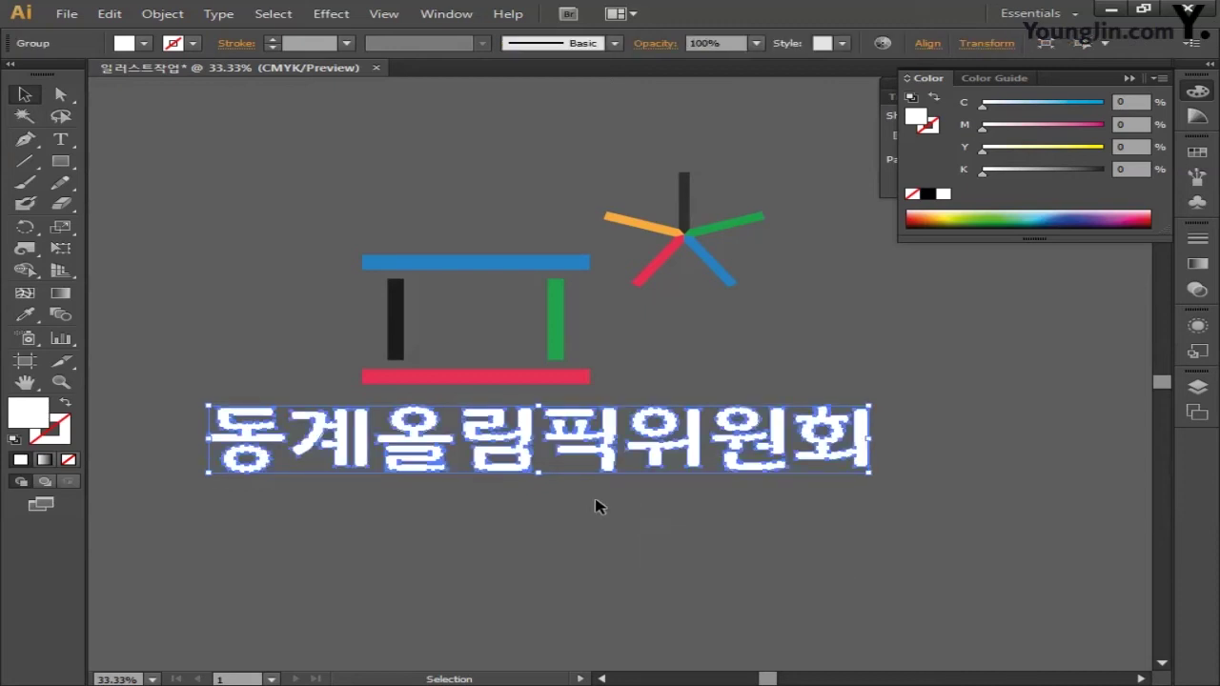
{"action": "left_click", "coordinate": [250, 506]}
Pull the upper-left anchor points of the ㅇ in 동 outward to the left to form a pointed tail
{"action": "key", "text": "ctrl+plus"}
{"action": "key", "text": "ctrl+plus"}
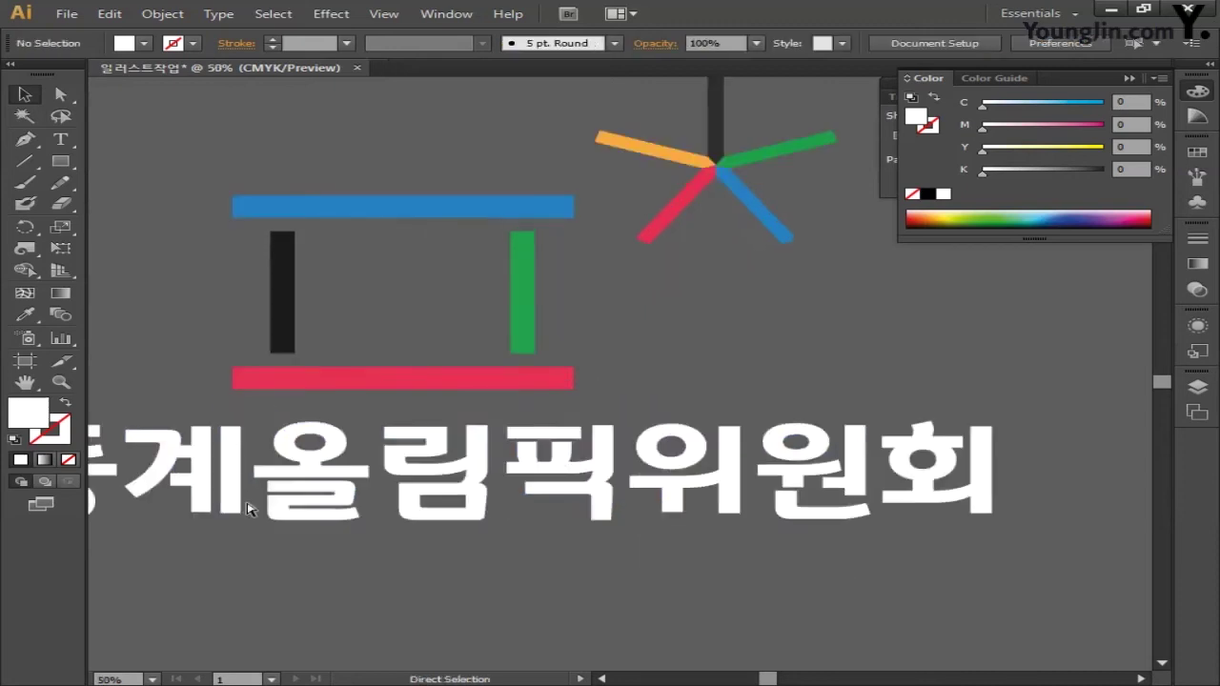
{"action": "left_click_drag", "start_coordinate": [453, 409], "coordinate": [797, 429]}
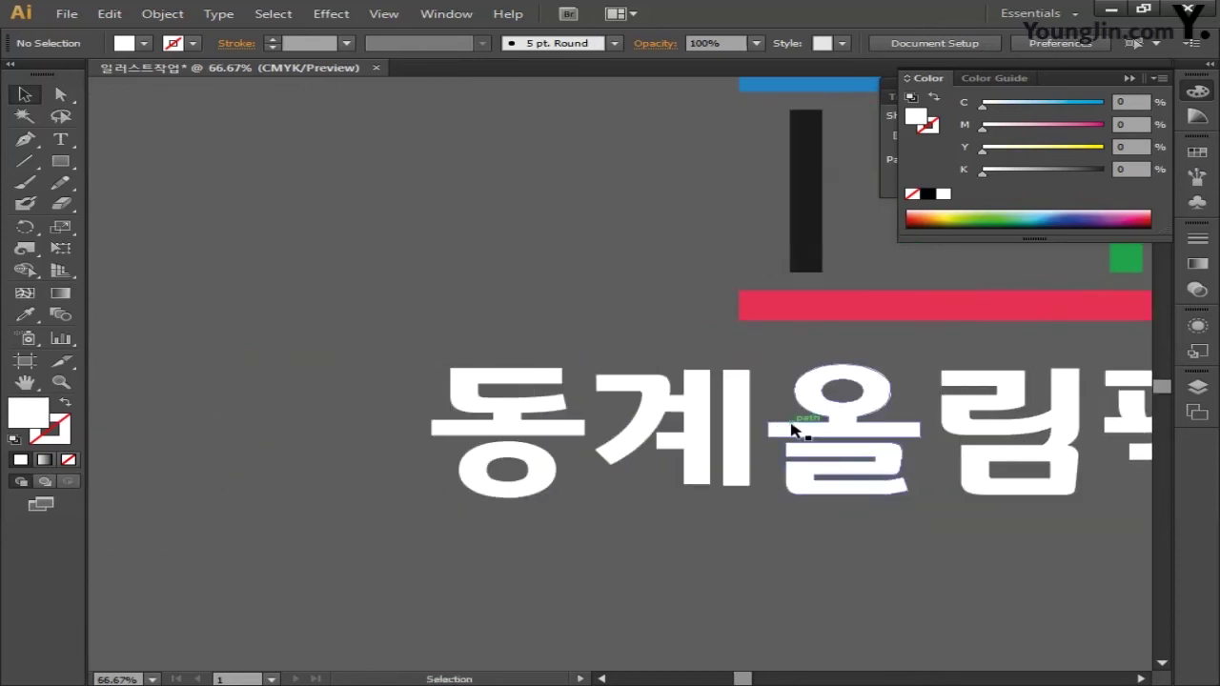
{"action": "key", "text": "ctrl+plus"}
{"action": "key", "text": "ctrl+plus"}
{"action": "key", "text": "ctrl+plus"}
{"action": "left_click_drag", "start_coordinate": [676, 473], "coordinate": [724, 384]}
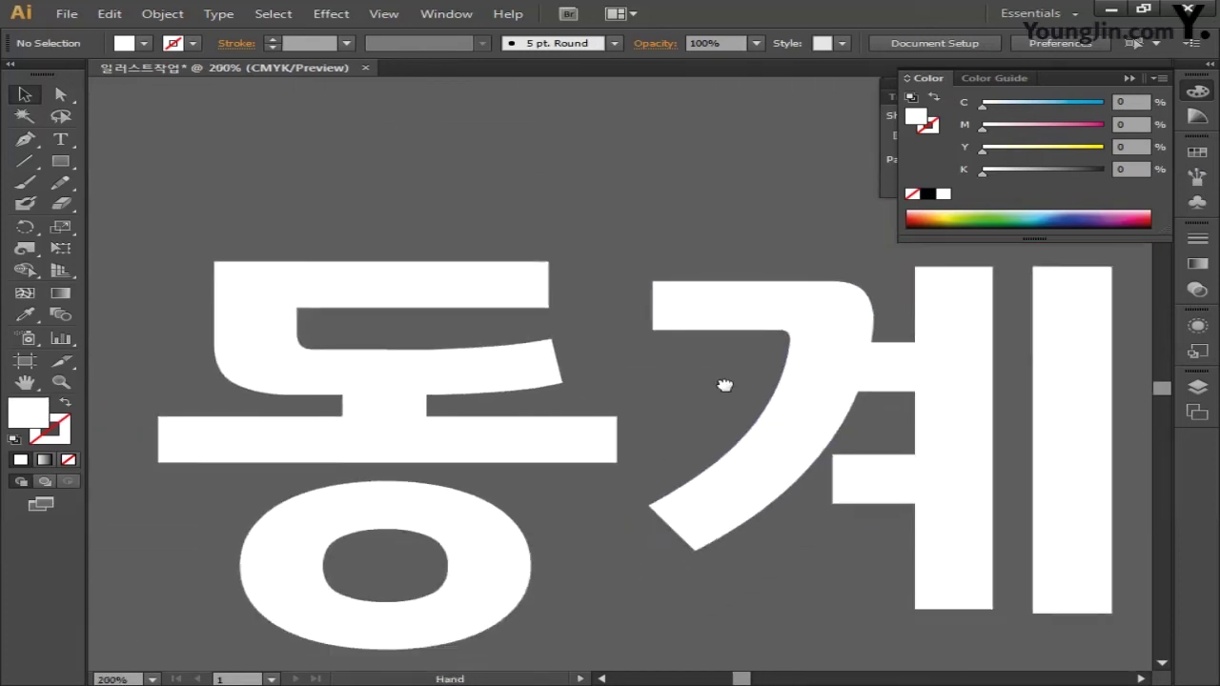
{"action": "key", "text": "ctrl+plus"}
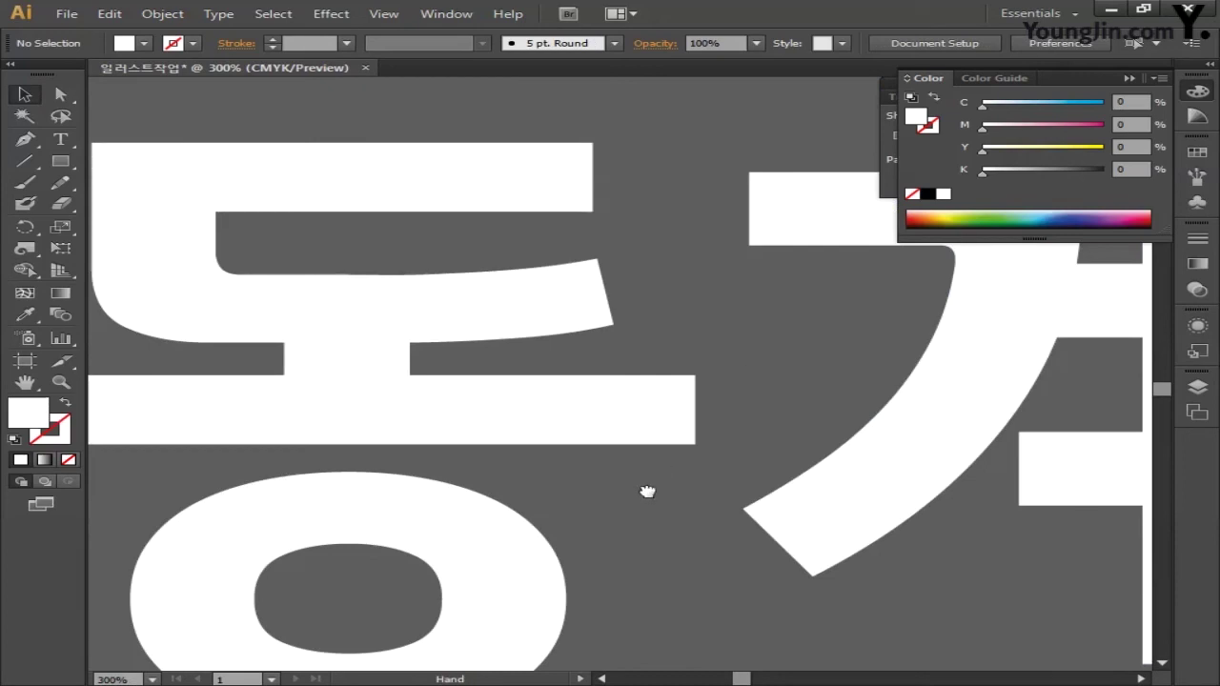
{"action": "left_click_drag", "start_coordinate": [645, 489], "coordinate": [813, 368]}
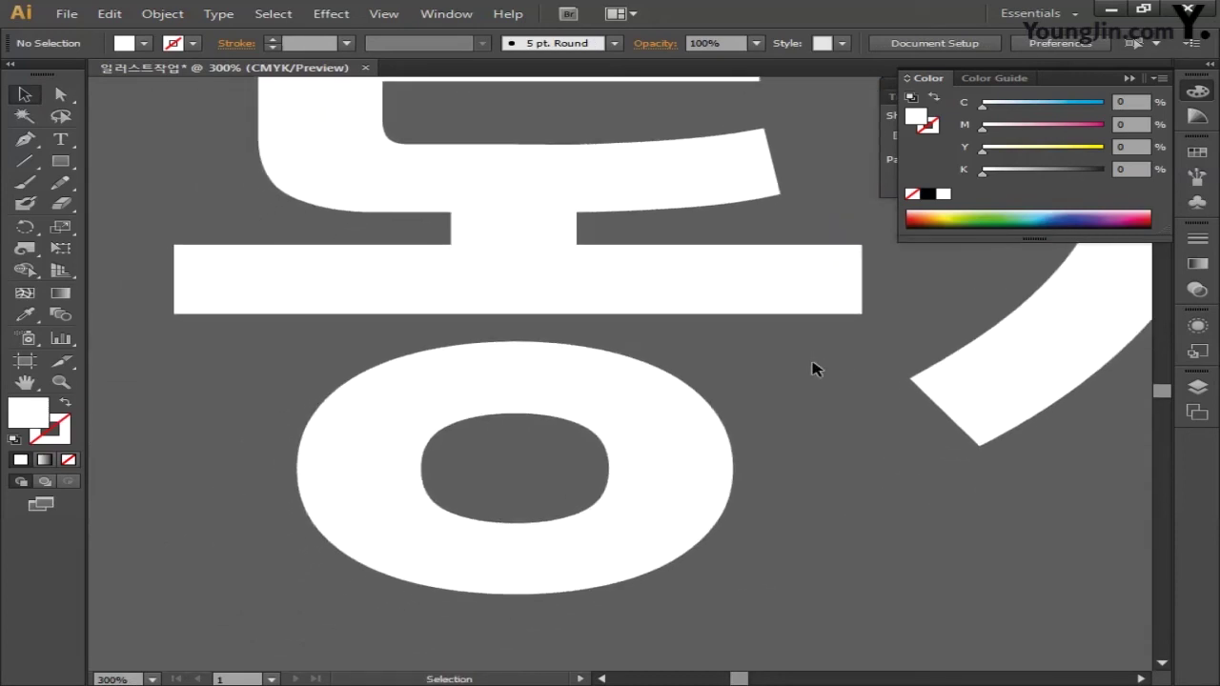
{"action": "left_click", "coordinate": [691, 396]}
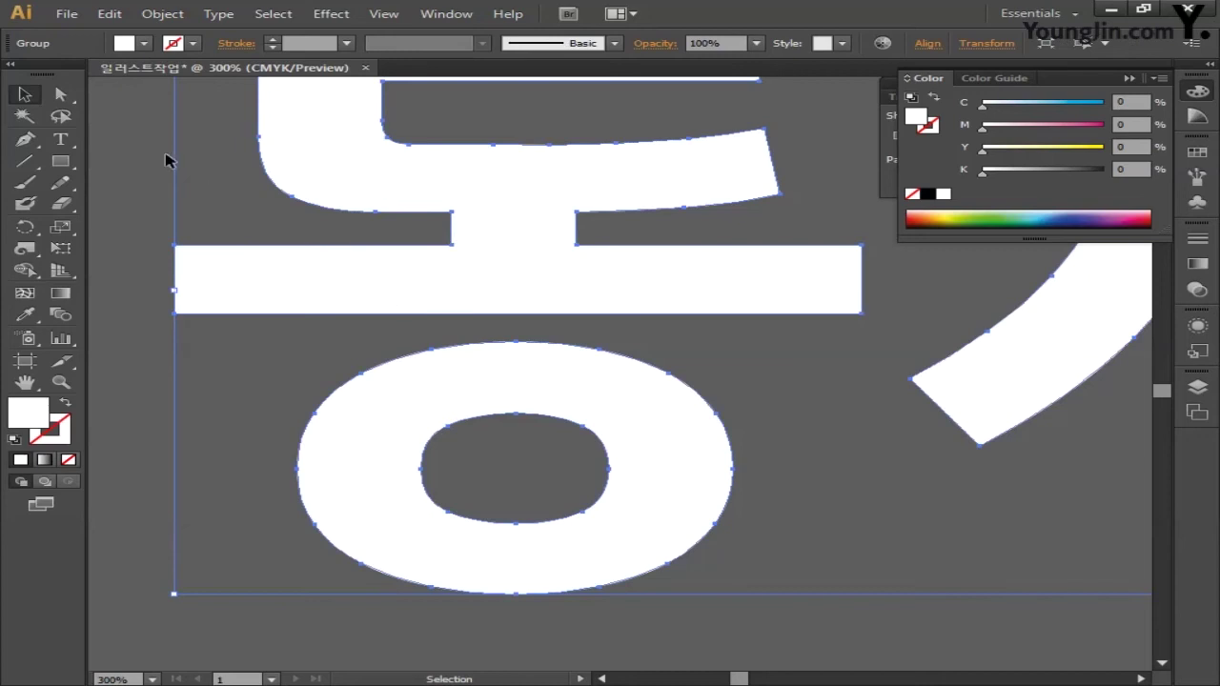
{"action": "left_click", "coordinate": [60, 93]}
{"action": "left_click", "coordinate": [25, 139]}
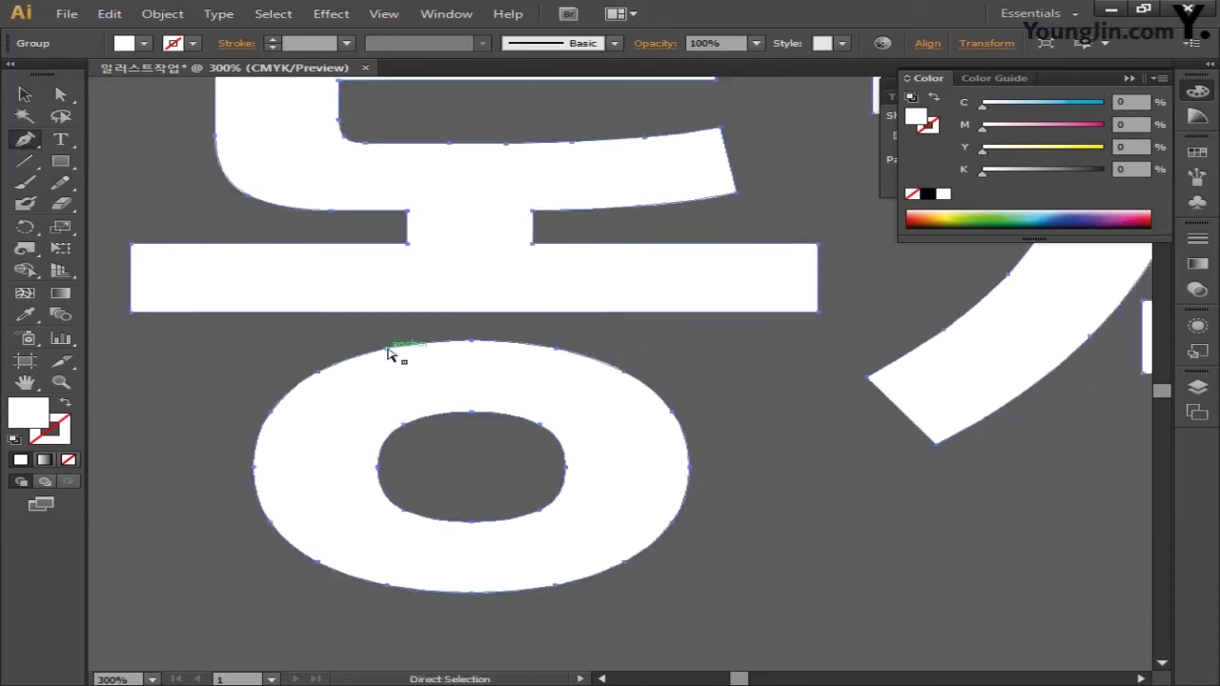
{"action": "left_click_drag", "start_coordinate": [394, 354], "coordinate": [181, 355]}
{"action": "left_click_drag", "start_coordinate": [362, 371], "coordinate": [247, 386]}
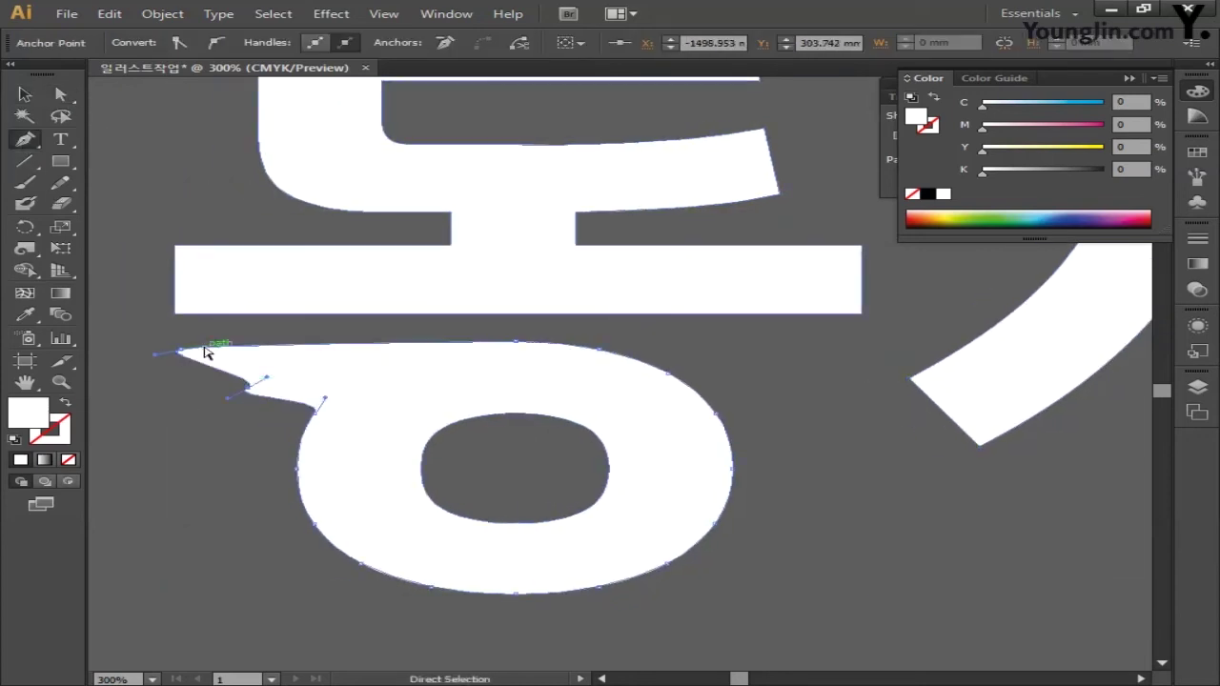
Remove the extra anchor points under the tail of the ㅇ in 동 and bend its underside into a smooth curve
{"action": "left_click", "coordinate": [248, 387]}
{"action": "left_click", "coordinate": [315, 412]}
{"action": "left_click_drag", "start_coordinate": [301, 450], "coordinate": [306, 371]}
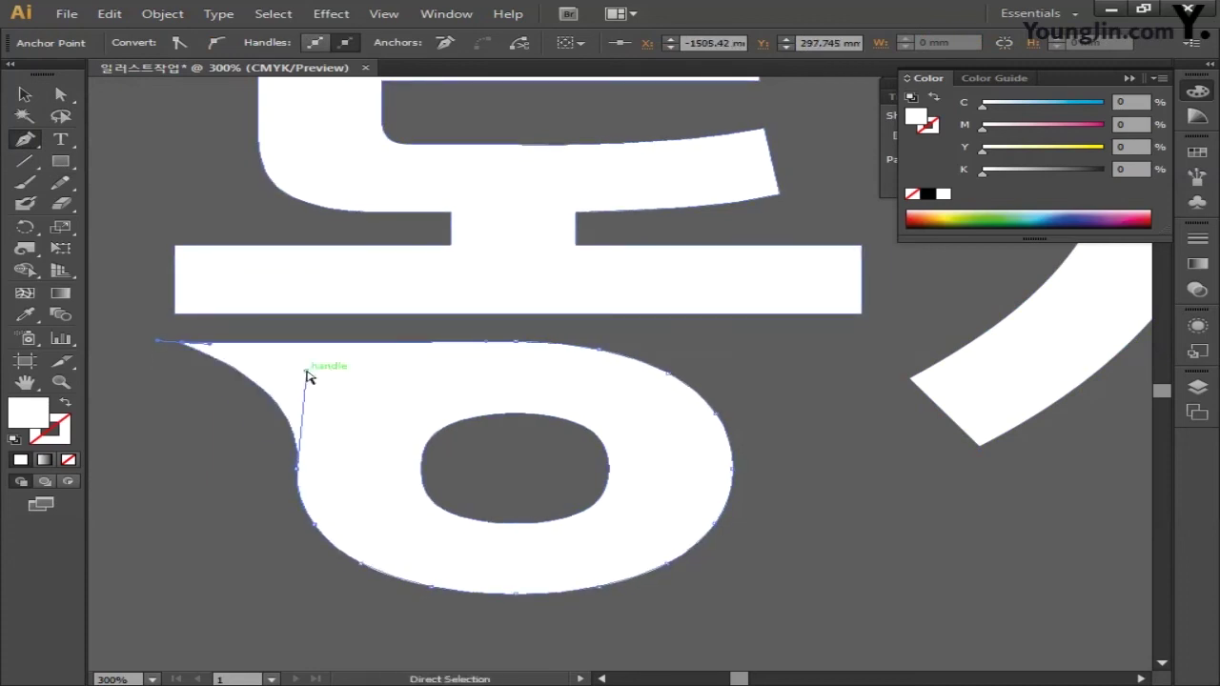
{"action": "left_click_drag", "start_coordinate": [158, 343], "coordinate": [238, 361]}
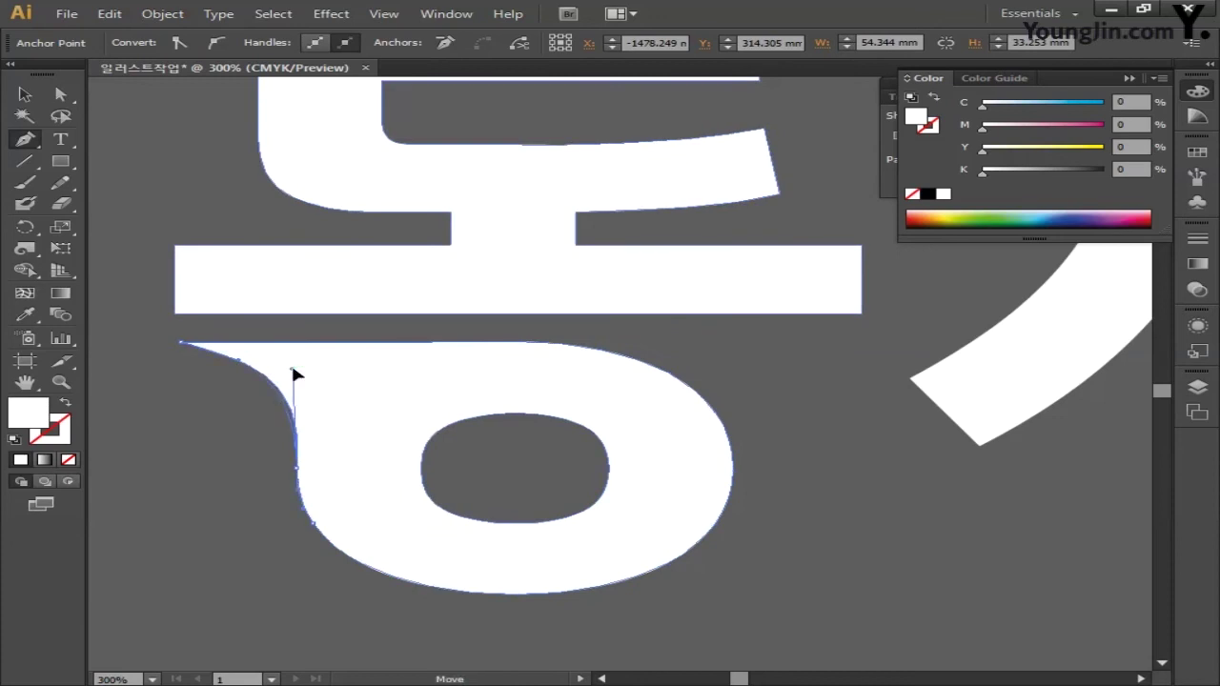
Draw an ellipse slightly larger than the hole of the ㅇ in 동 so that it covers the hole
{"action": "left_click", "coordinate": [61, 162]}
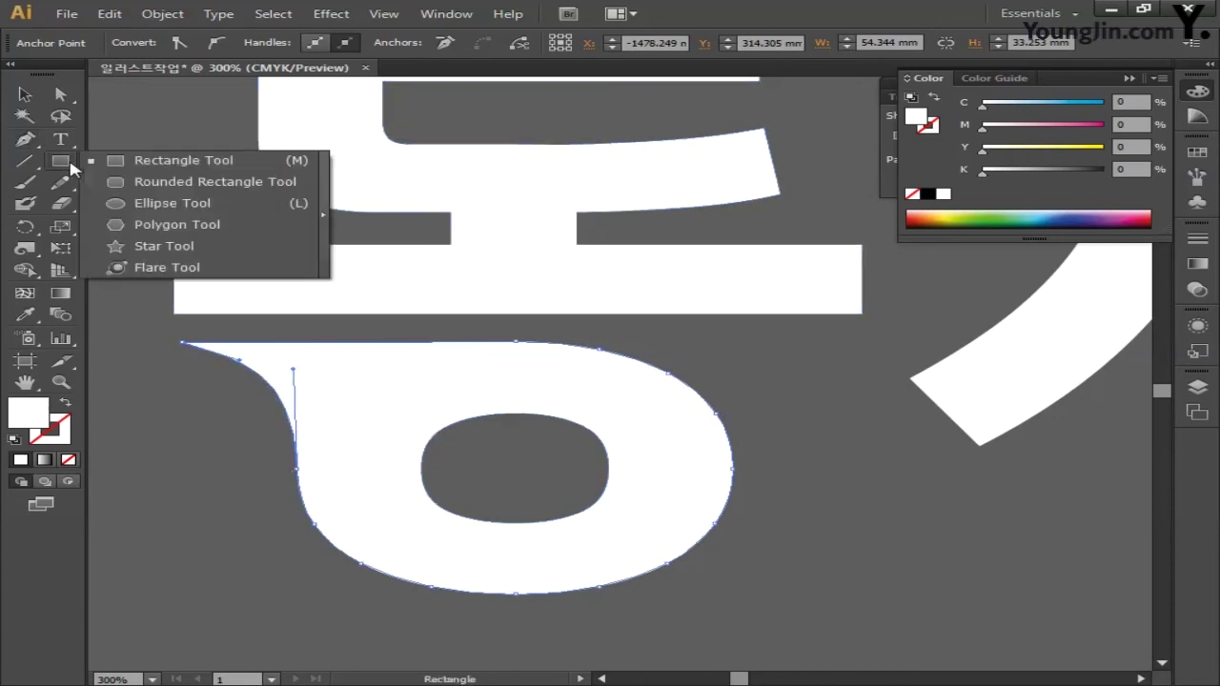
{"action": "left_click", "coordinate": [173, 206]}
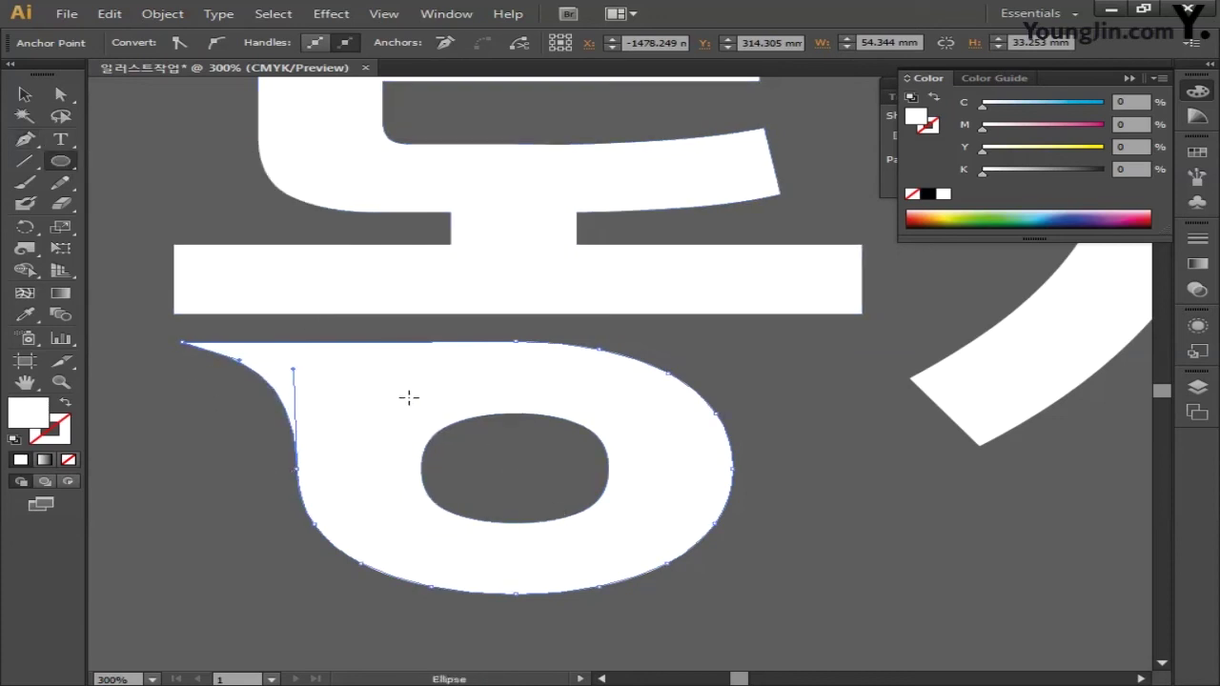
{"action": "left_click_drag", "start_coordinate": [407, 398], "coordinate": [638, 549]}
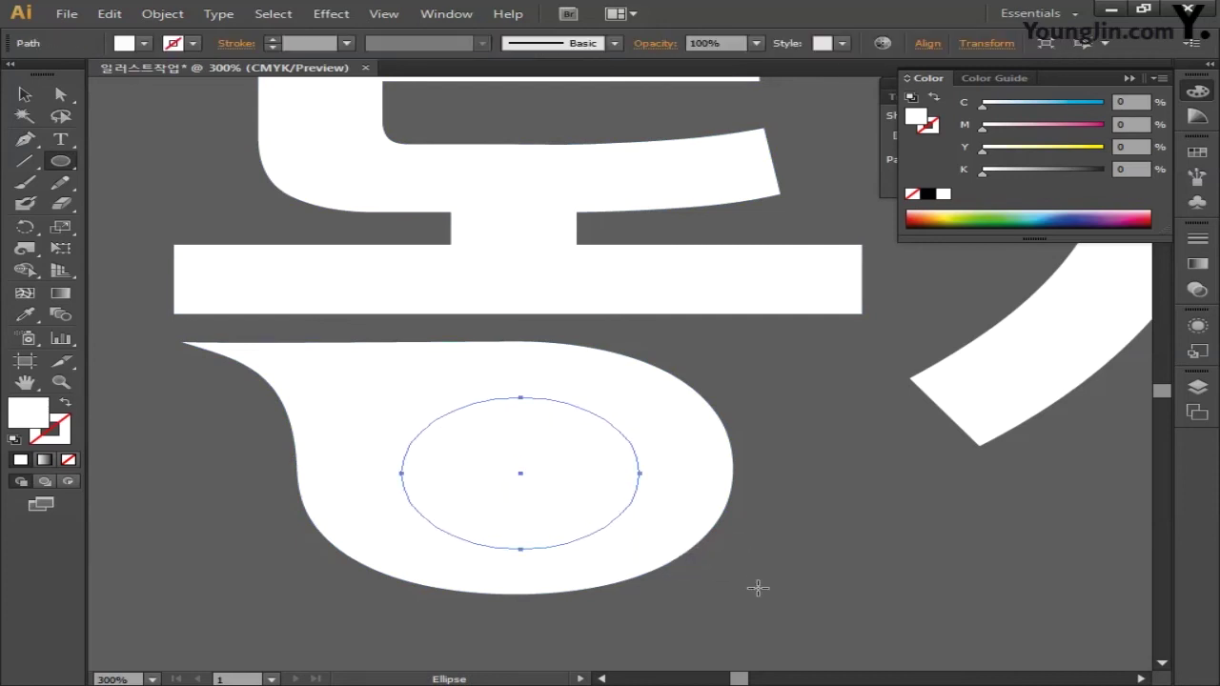
Fill the ellipse over the ㅇ in 동 with red, C 0, M 90, Y 55, K 0
{"action": "double_click", "coordinate": [41, 423]}
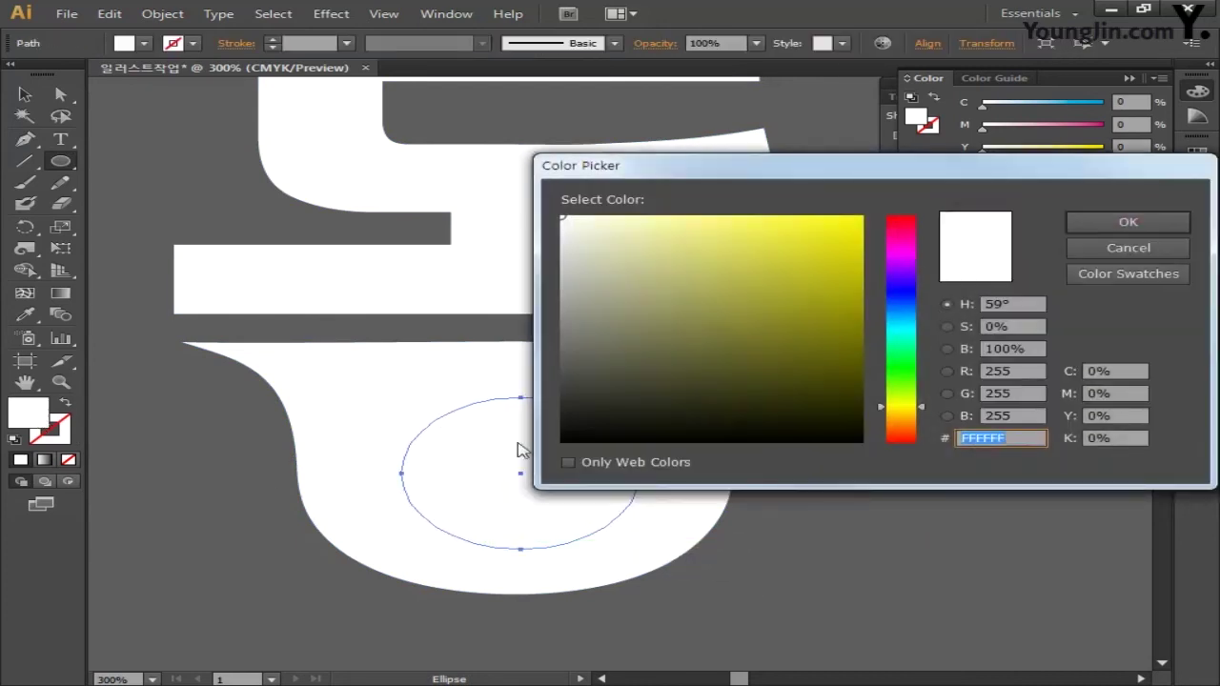
{"action": "left_click", "coordinate": [1124, 375]}
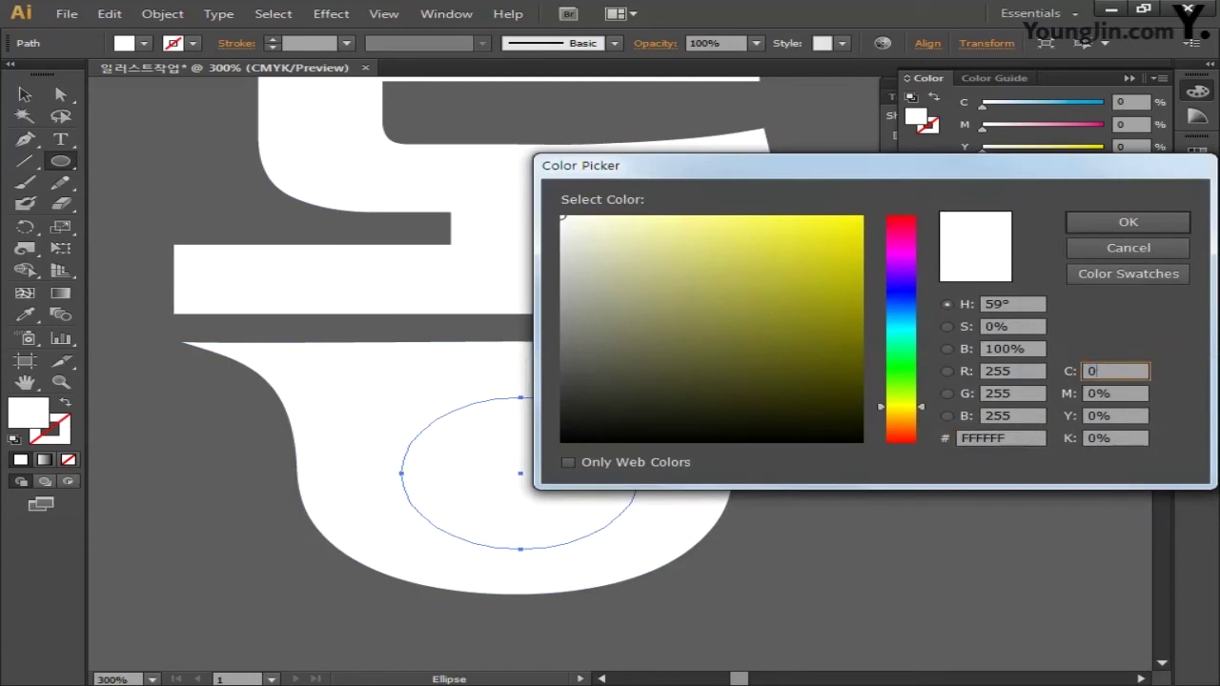
{"action": "key", "text": "Tab"}
{"action": "type", "text": "90"}
{"action": "key", "text": "Tab"}
{"action": "type", "text": "55"}
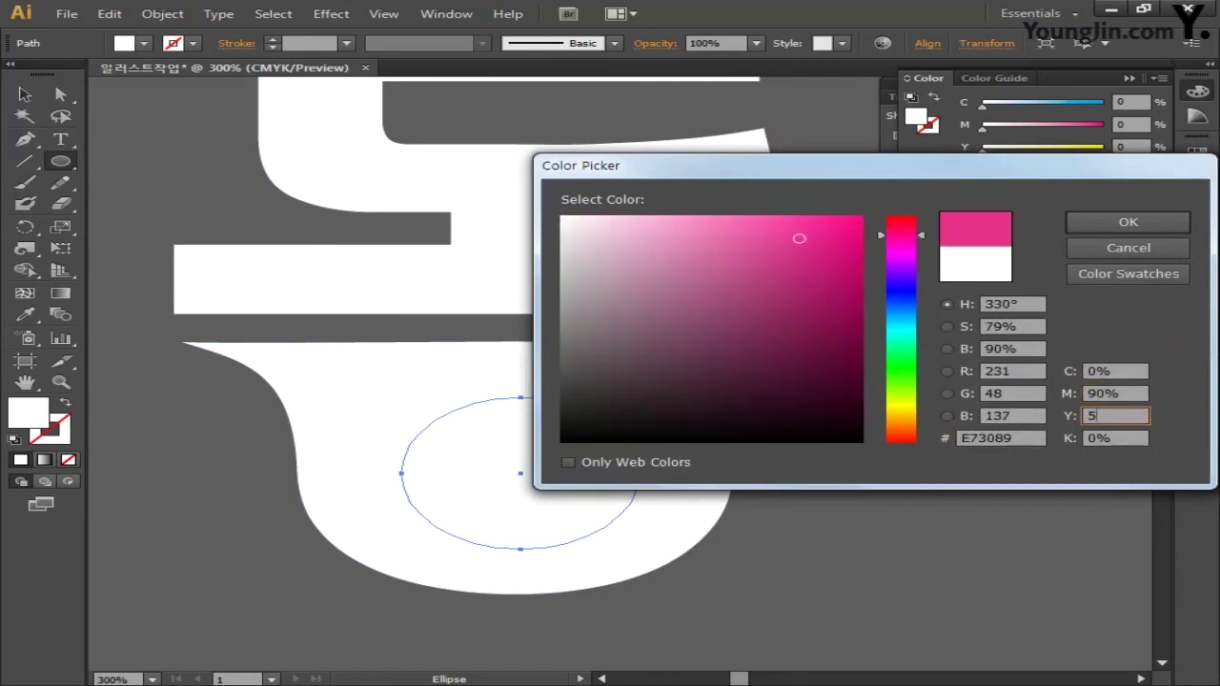
{"action": "key", "text": "Tab"}
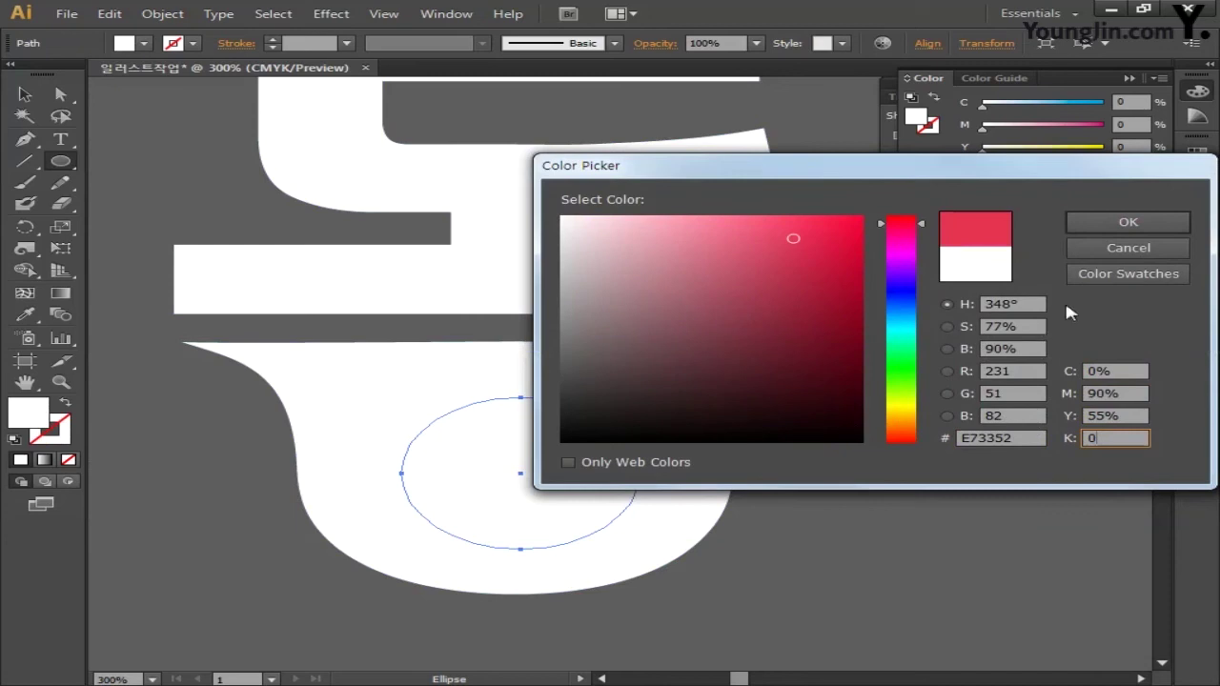
{"action": "left_click", "coordinate": [1089, 223]}
Send the red ellipse to the back behind the lettering and deselect it
{"action": "right_click", "coordinate": [553, 463]}
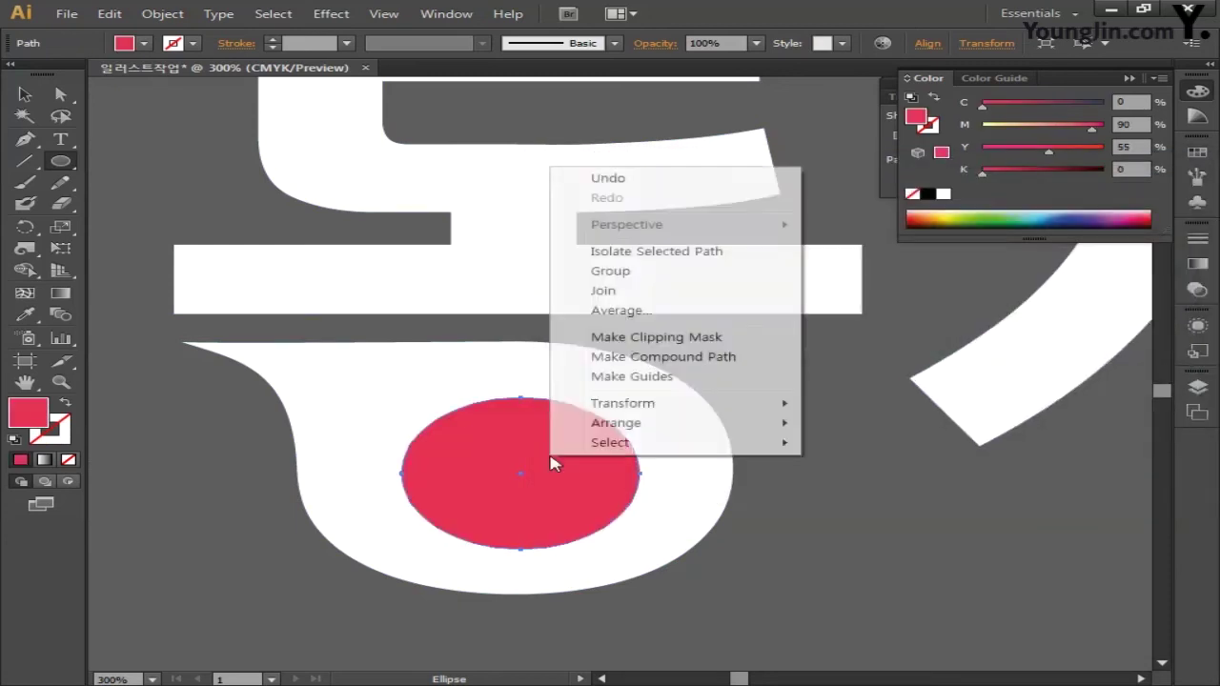
{"action": "mouse_move", "coordinate": [595, 429]}
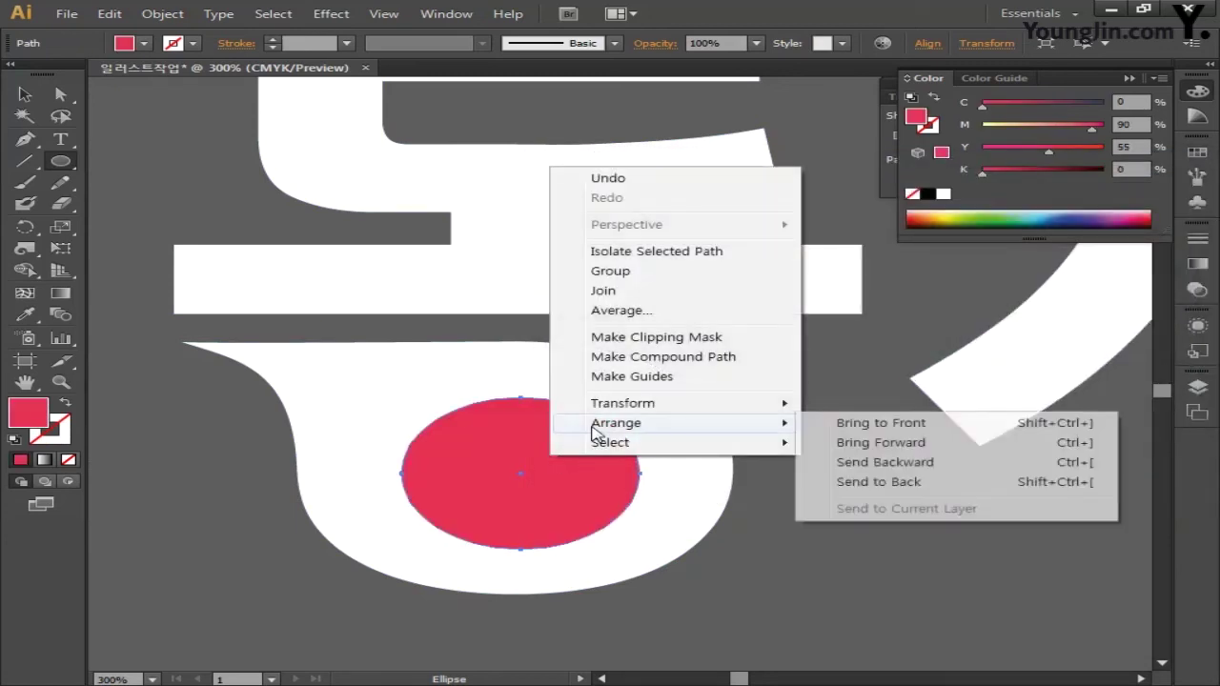
{"action": "left_click", "coordinate": [872, 482]}
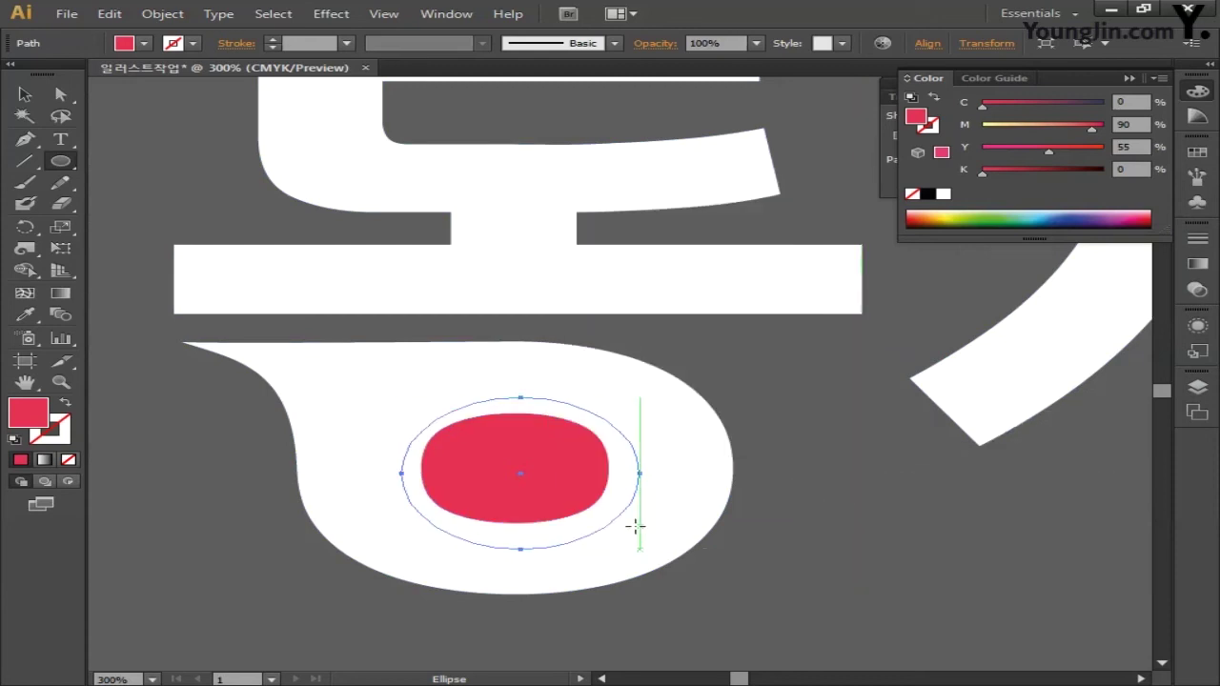
{"action": "left_click", "coordinate": [23, 95]}
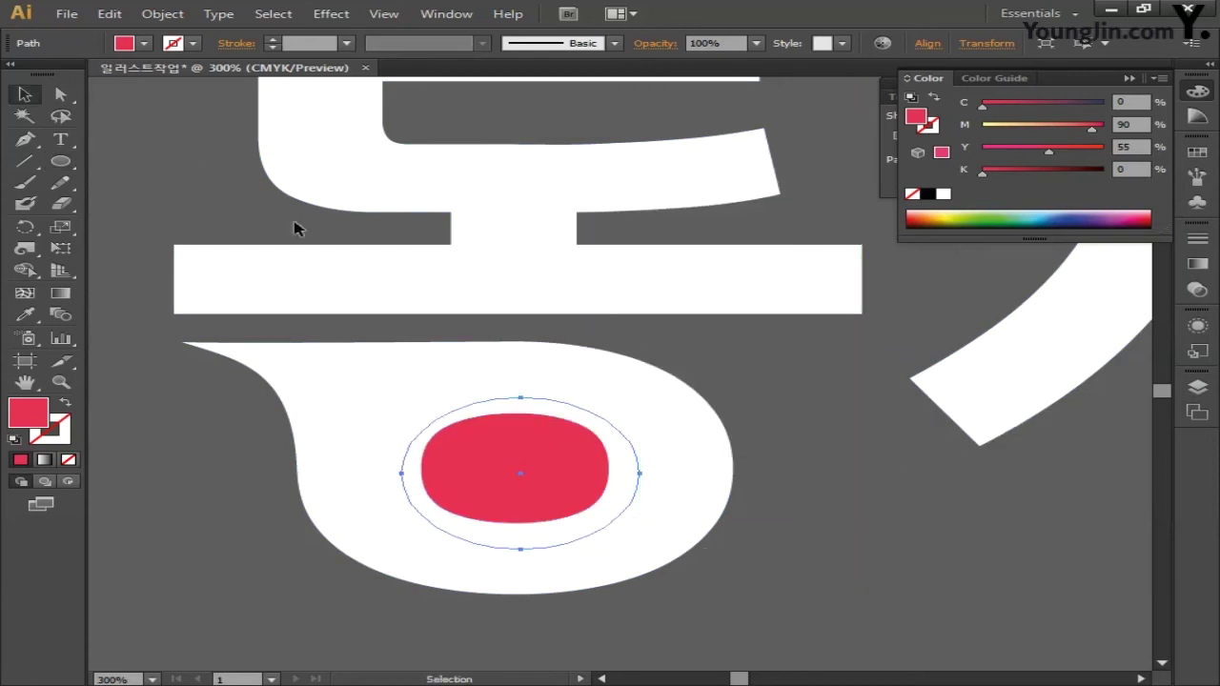
{"action": "left_click", "coordinate": [743, 366]}
Reshape the upper left of the ㅇ in 올 into a leftward pointed tail with a smoothly curved underside
{"action": "key", "text": "ctrl+minus"}
{"action": "key", "text": "ctrl+minus"}
{"action": "key", "text": "ctrl+minus"}
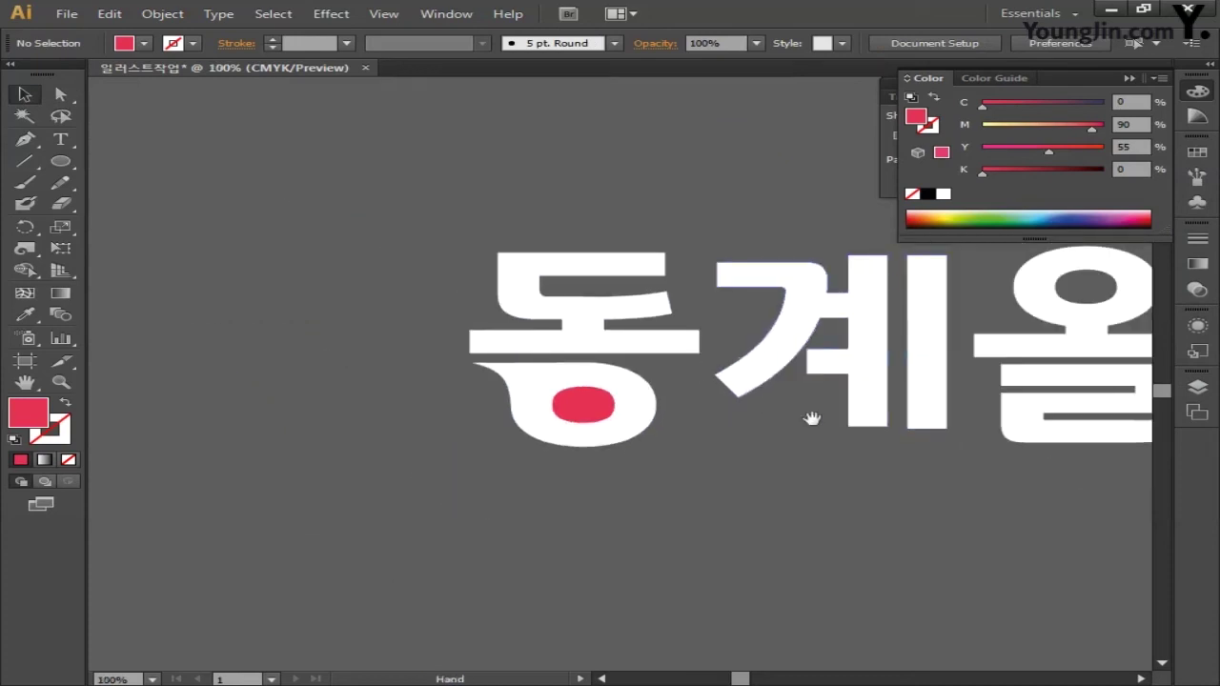
{"action": "left_click_drag", "start_coordinate": [811, 419], "coordinate": [520, 457]}
{"action": "key", "text": "ctrl+plus"}
{"action": "key", "text": "ctrl+plus"}
{"action": "key", "text": "ctrl+plus"}
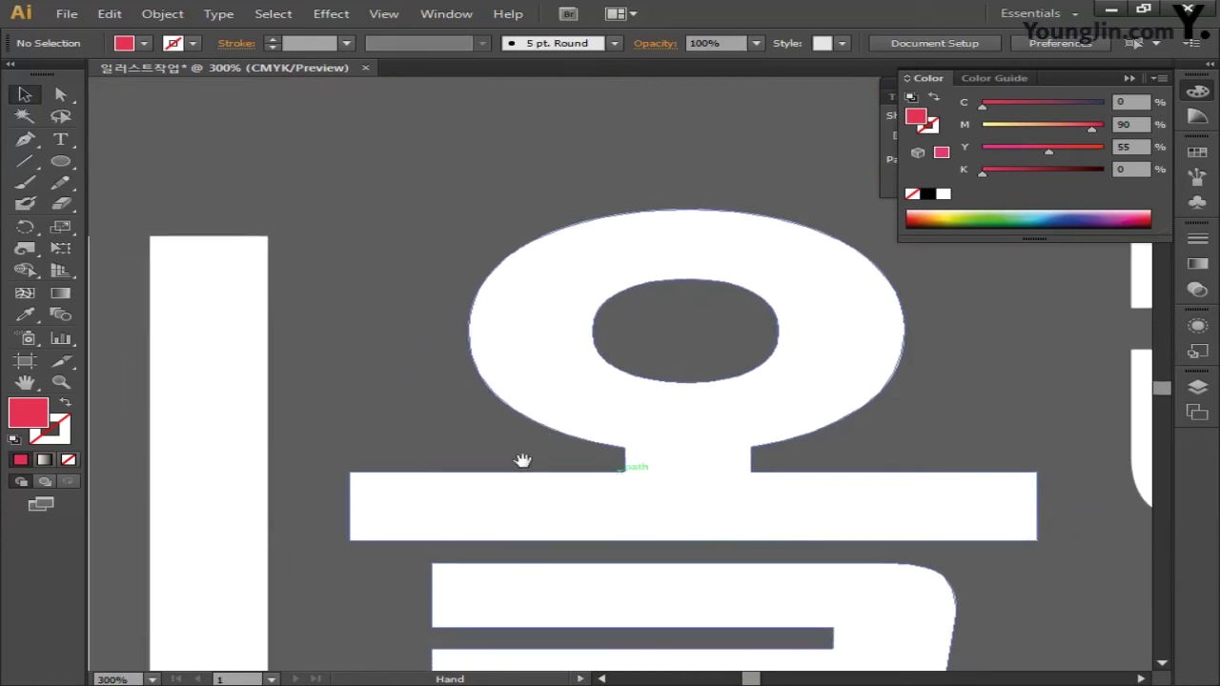
{"action": "left_click", "coordinate": [24, 139]}
{"action": "left_click", "coordinate": [579, 245], "text": "ctrl"}
{"action": "left_click_drag", "start_coordinate": [604, 220], "coordinate": [372, 210]}
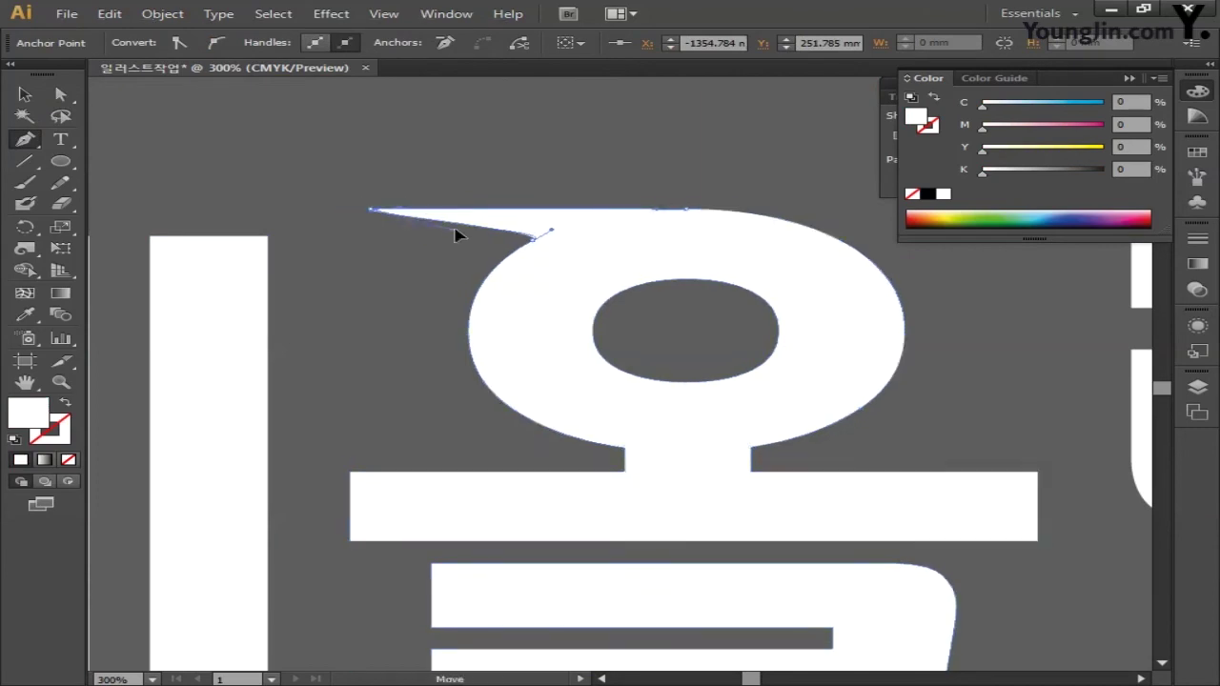
{"action": "left_click_drag", "start_coordinate": [534, 238], "coordinate": [468, 327]}
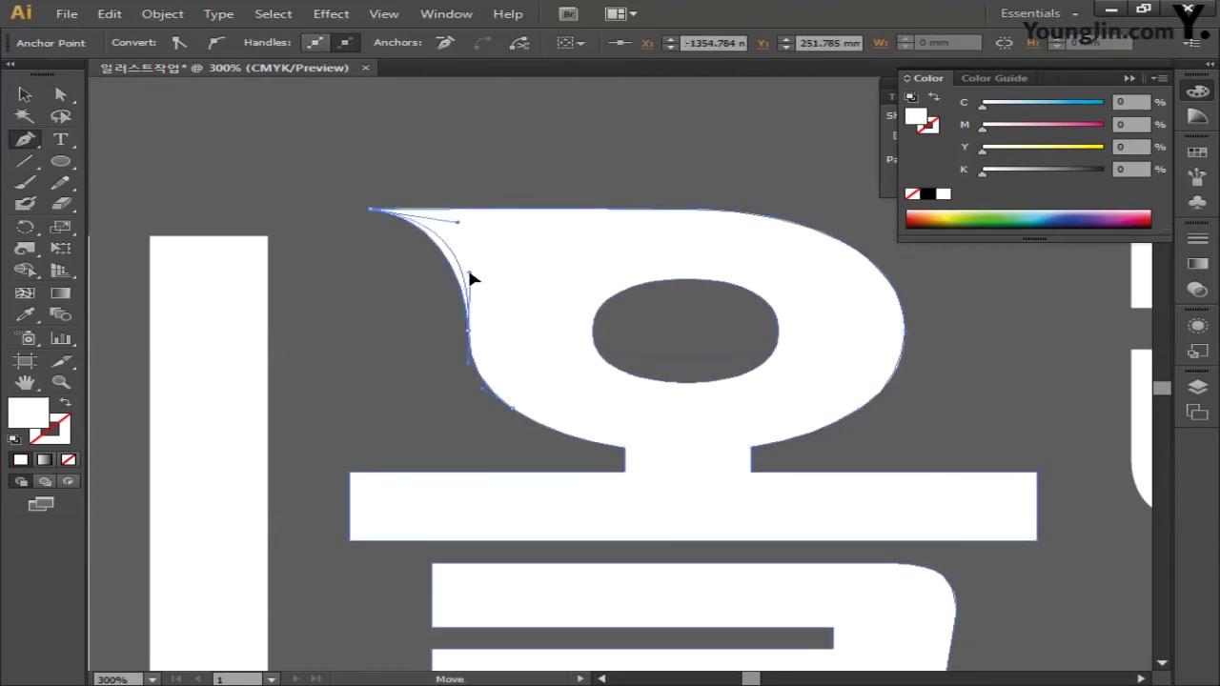
{"action": "left_click", "coordinate": [469, 276], "text": "ctrl"}
Draw an ellipse covering the hole of the ㅇ in 올 and fill it with blue, C 80, M 40, Y 0, K 0
{"action": "left_click", "coordinate": [60, 161]}
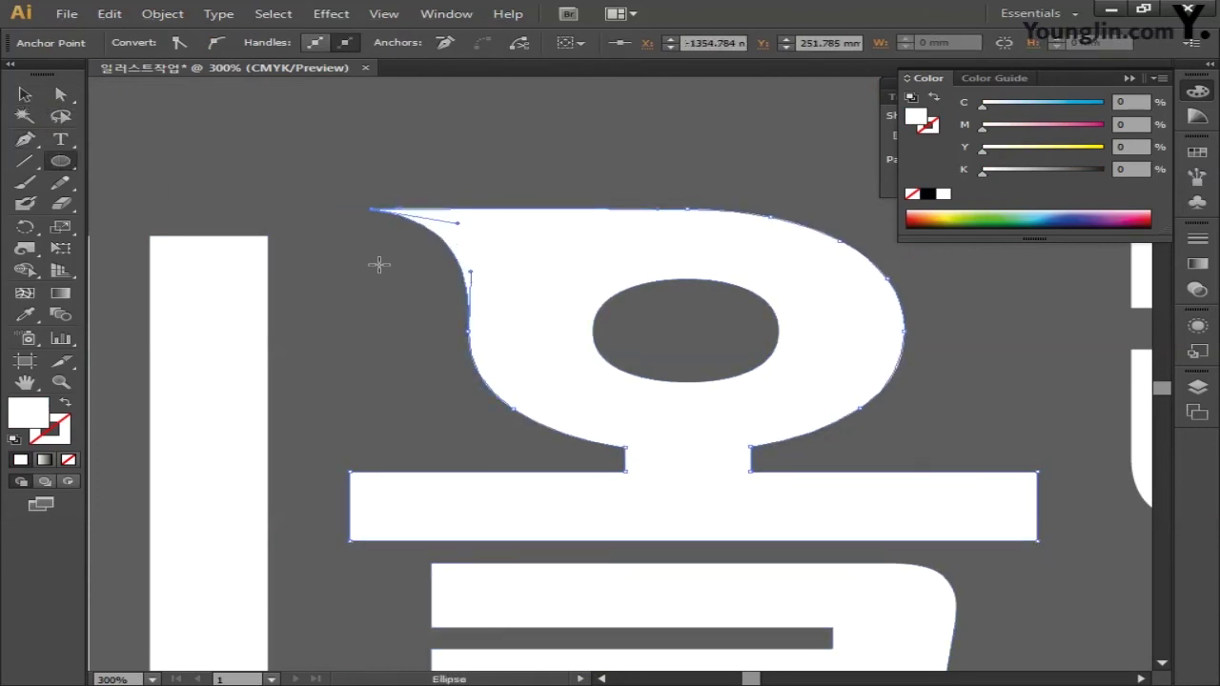
{"action": "left_click_drag", "start_coordinate": [568, 259], "coordinate": [808, 409]}
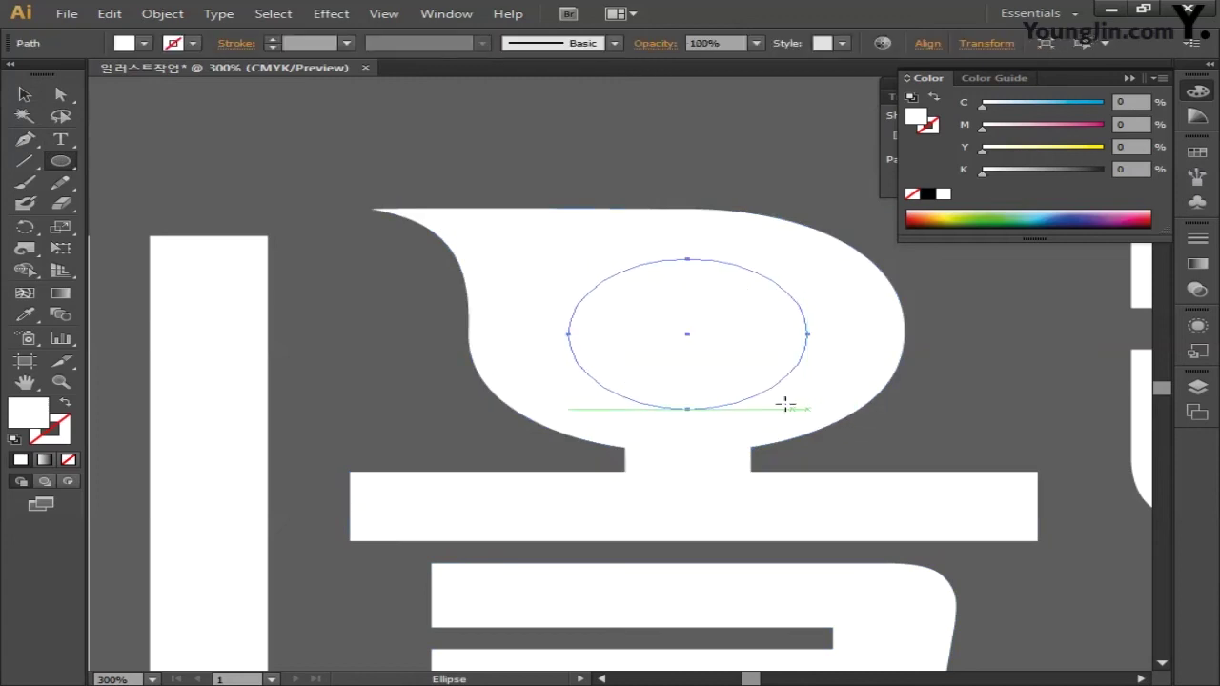
{"action": "double_click", "coordinate": [30, 417]}
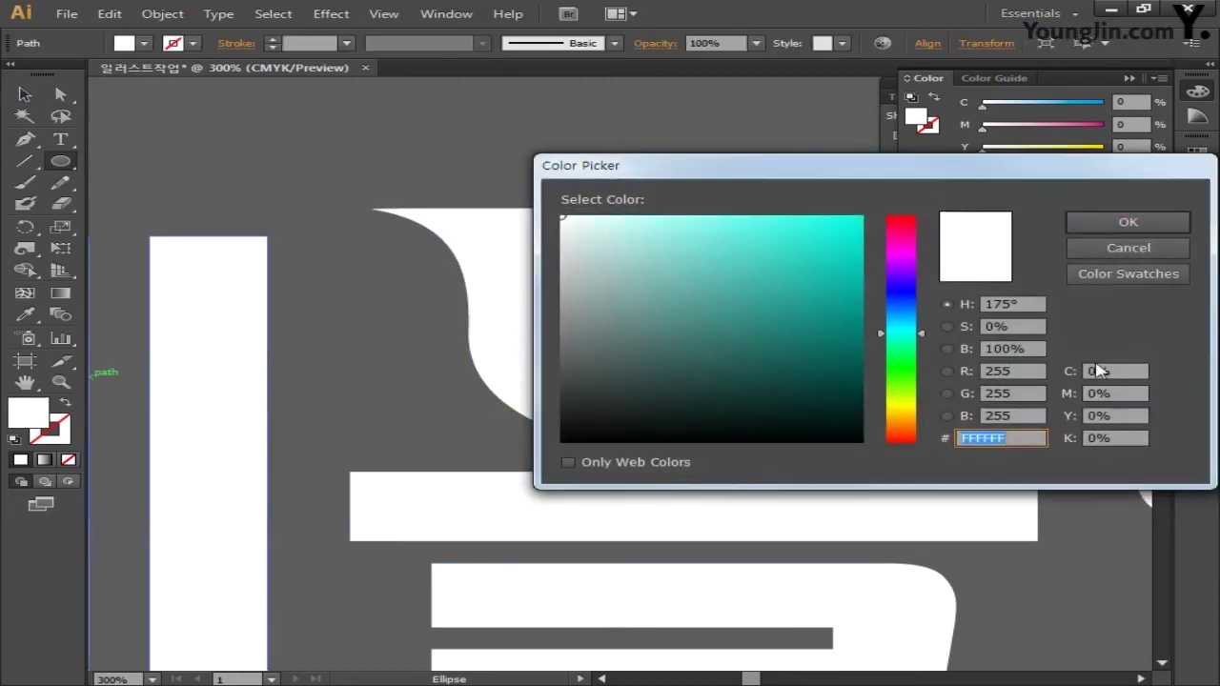
{"action": "left_click", "coordinate": [1105, 371]}
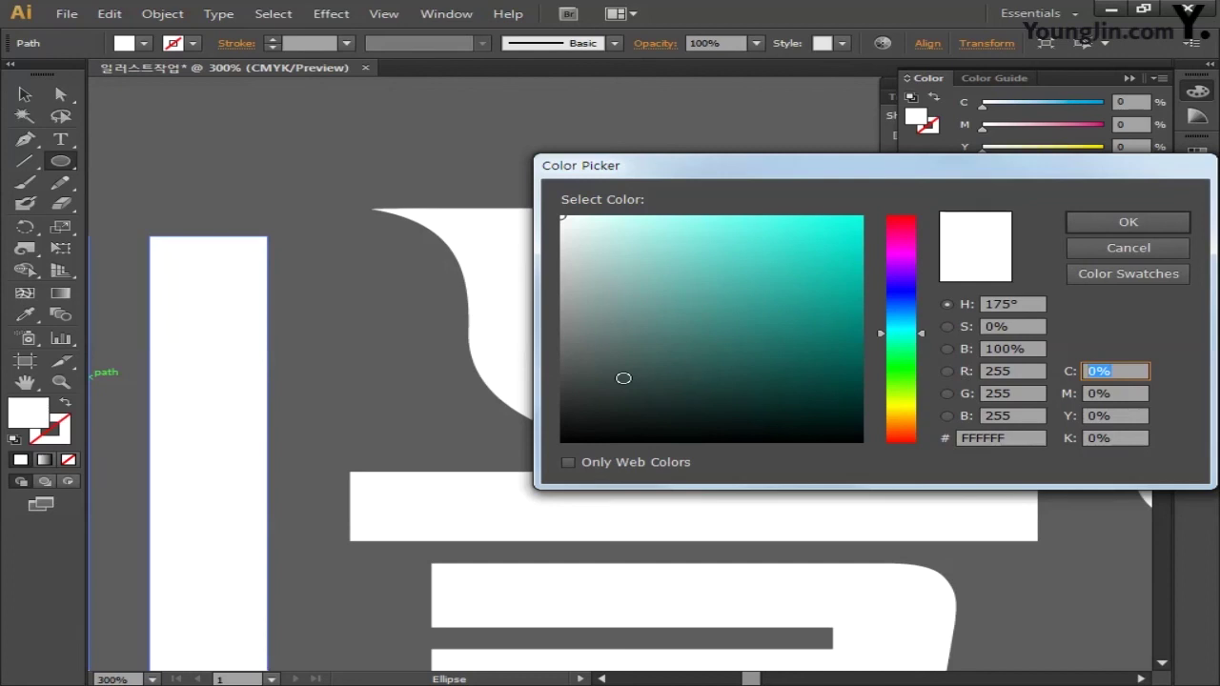
{"action": "key", "text": "Tab"}
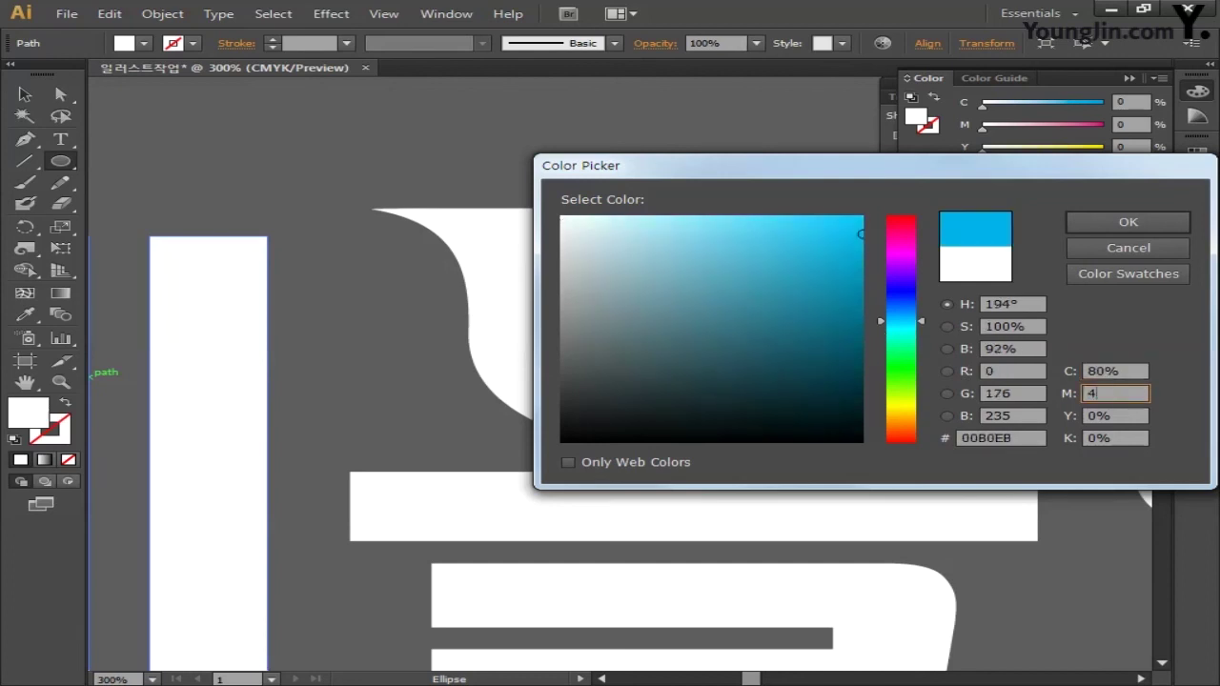
{"action": "key", "text": "Tab"}
{"action": "type", "text": "0"}
{"action": "key", "text": "Tab"}
{"action": "type", "text": "0"}
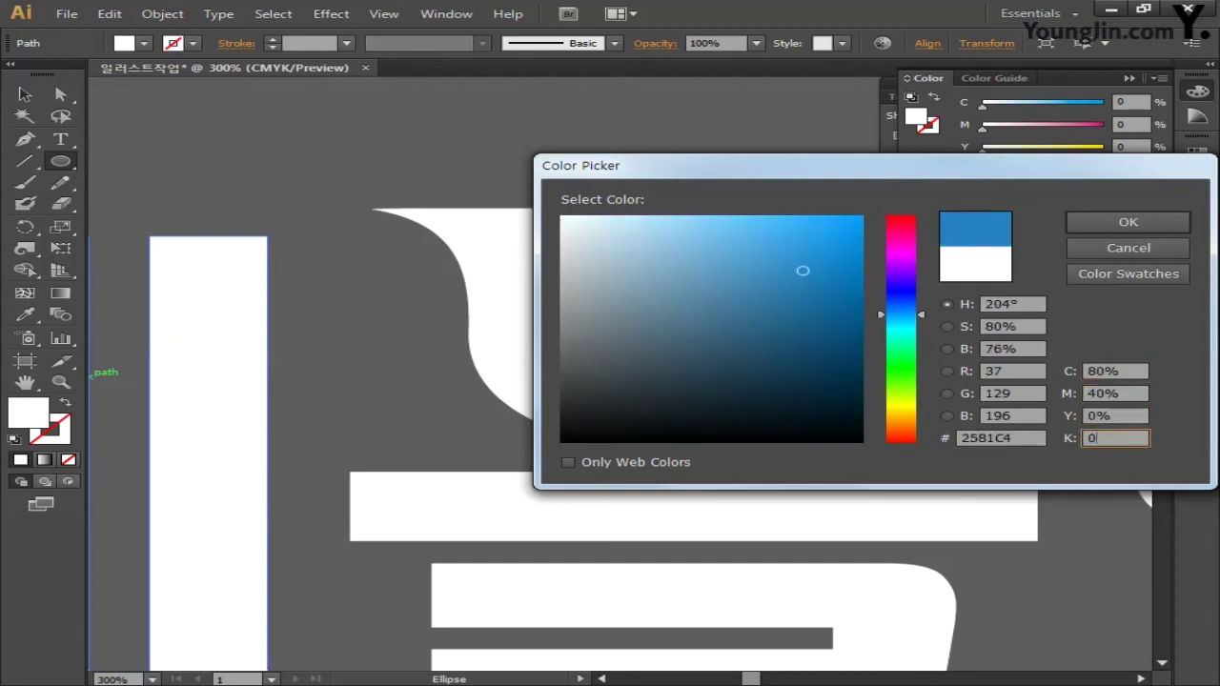
{"action": "left_click", "coordinate": [1088, 219]}
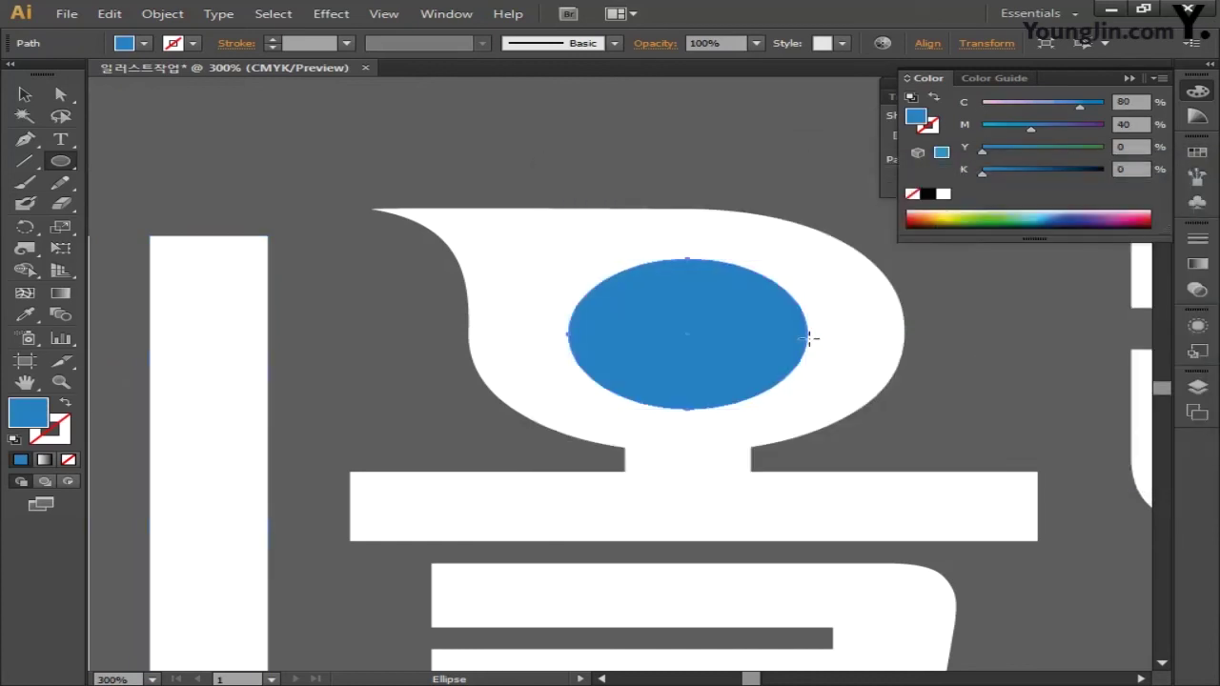
Send the blue ellipse to the back behind the lettering
{"action": "right_click", "coordinate": [726, 339]}
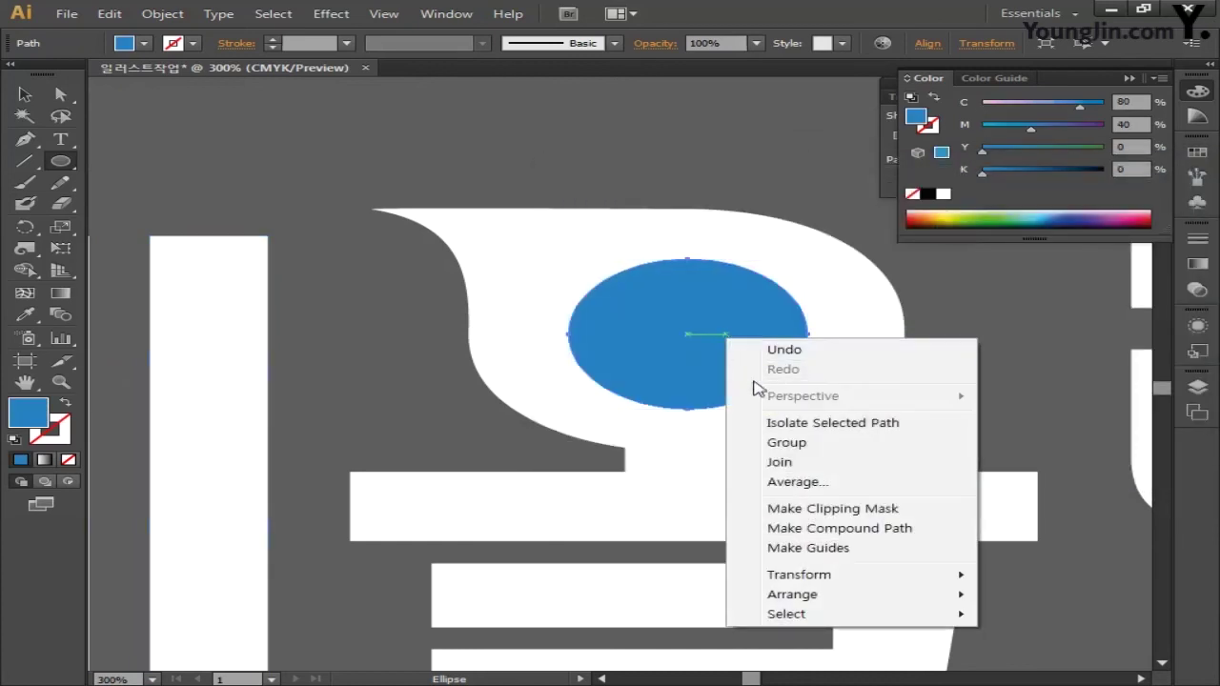
{"action": "mouse_move", "coordinate": [919, 598]}
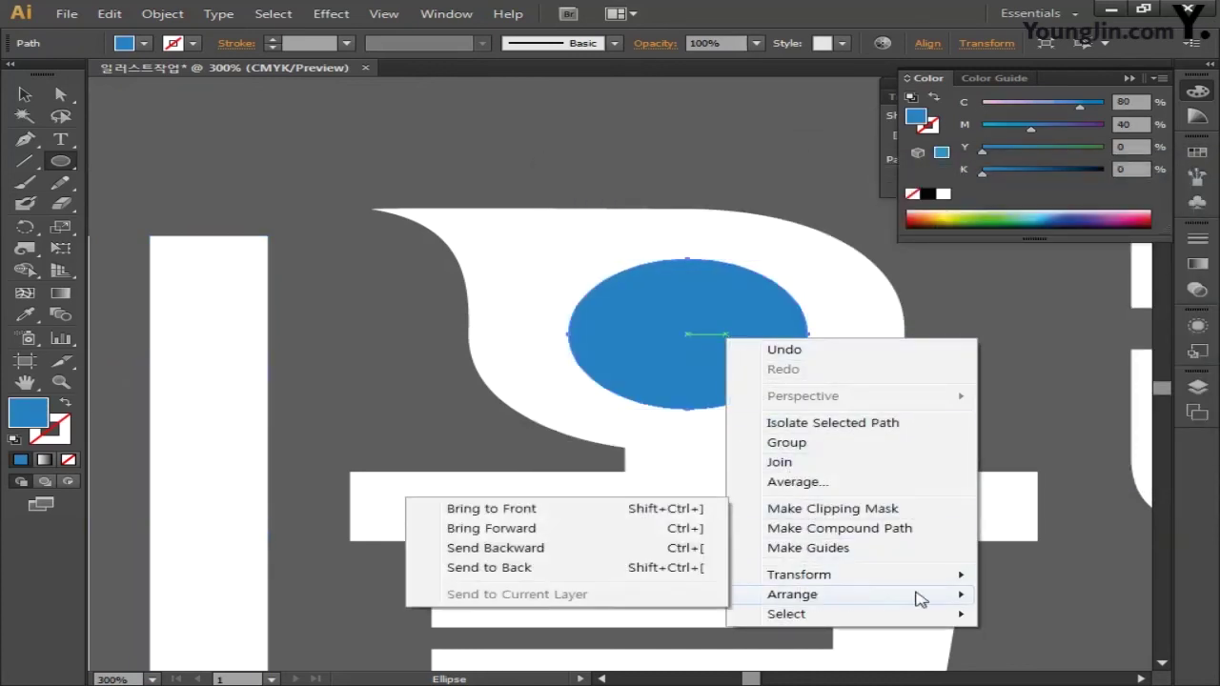
{"action": "left_click", "coordinate": [581, 567]}
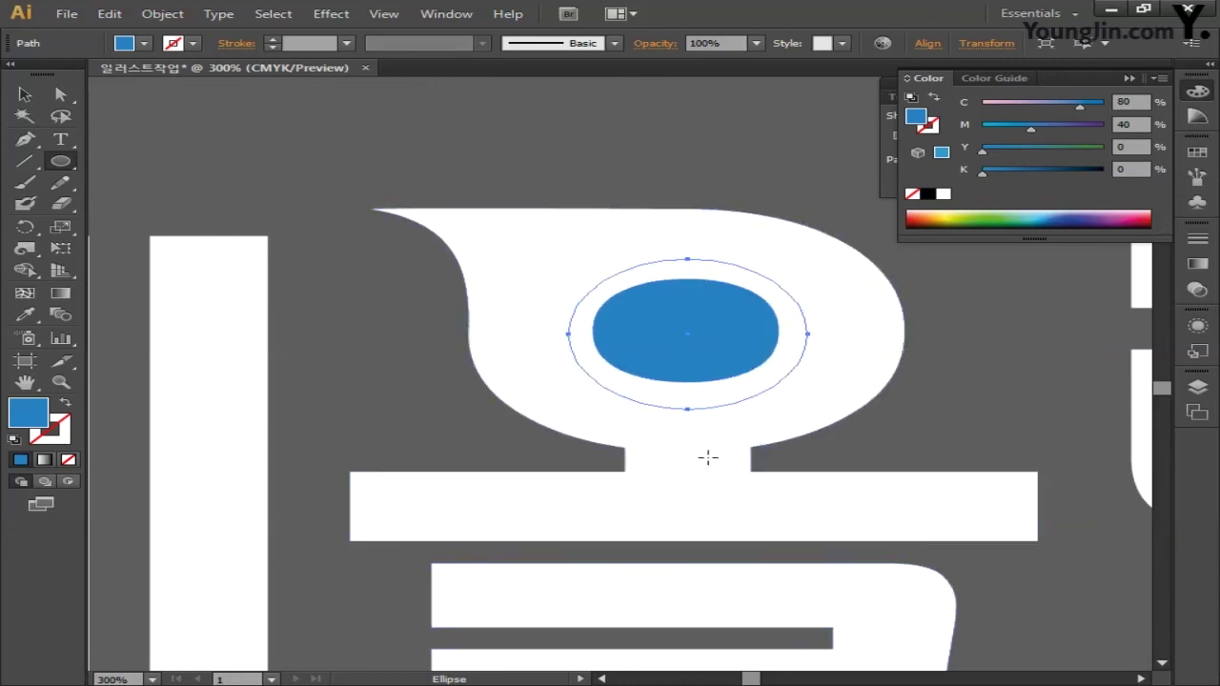
Deselect the blue ellipse and review the complete logo with its colored bars, star and customized lettering
{"action": "key", "text": "v"}
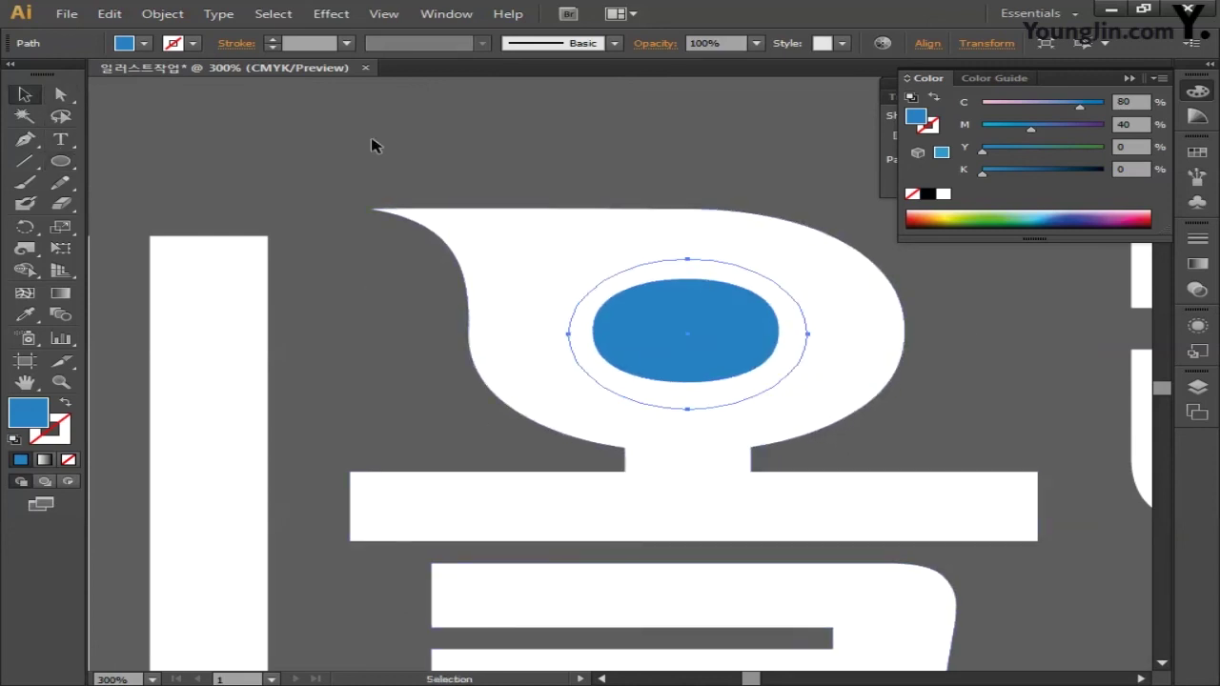
{"action": "left_click", "coordinate": [372, 142]}
{"action": "key", "text": "ctrl+minus"}
{"action": "key", "text": "ctrl+minus"}
{"action": "key", "text": "ctrl+minus"}
{"action": "key", "text": "ctrl+minus"}
{"action": "key", "text": "ctrl+minus"}
{"action": "key", "text": "ctrl+minus"}
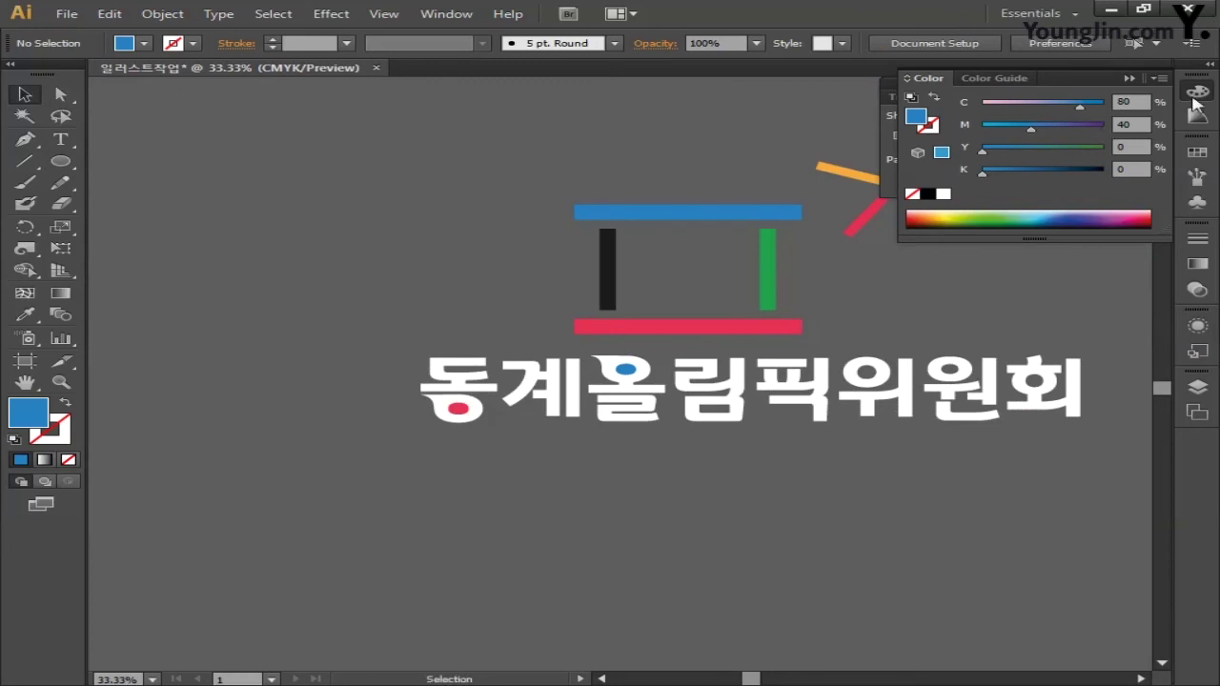
{"action": "left_click", "coordinate": [1193, 98]}
{"action": "left_click_drag", "start_coordinate": [999, 223], "coordinate": [868, 275]}
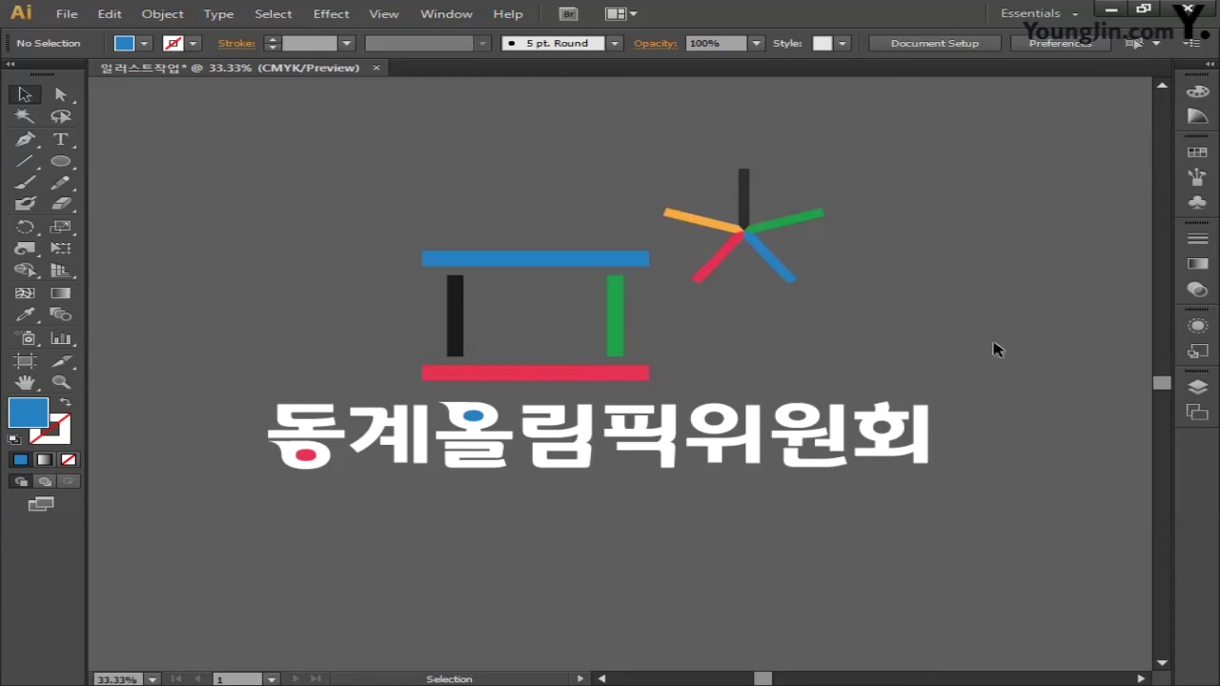
On an empty area, set up the Pen tool with no fill and a near-black stroke color
{"action": "key", "text": "ctrl+plus"}
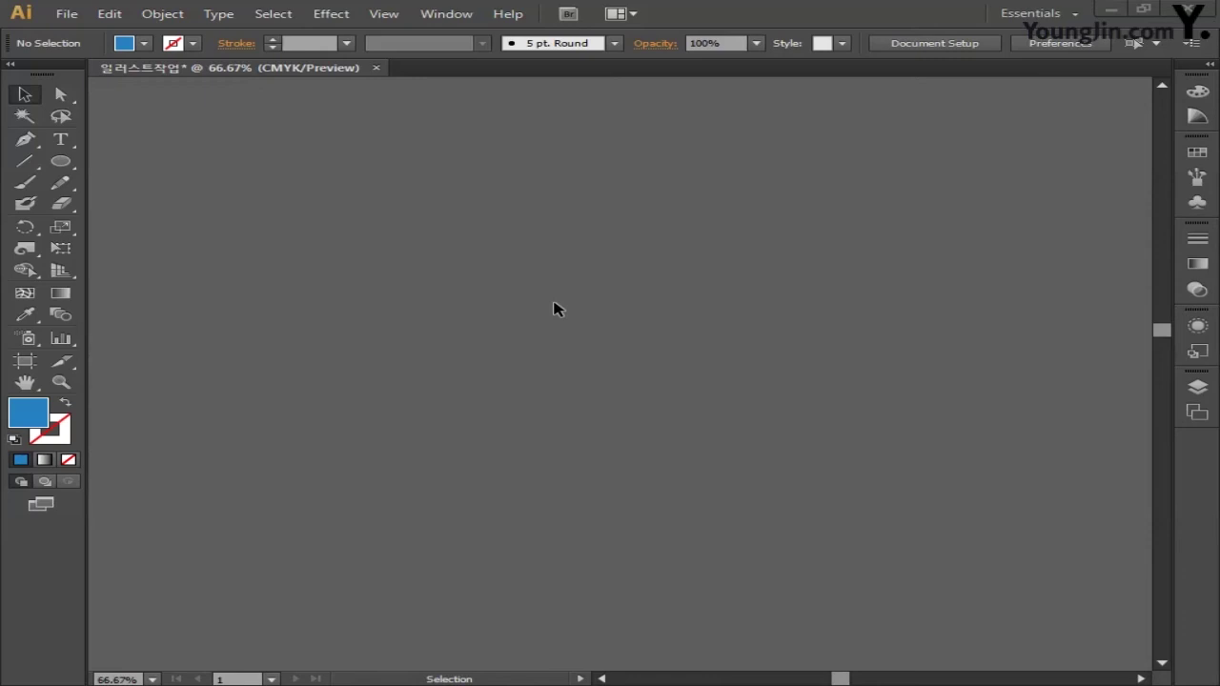
{"action": "left_click", "coordinate": [38, 140]}
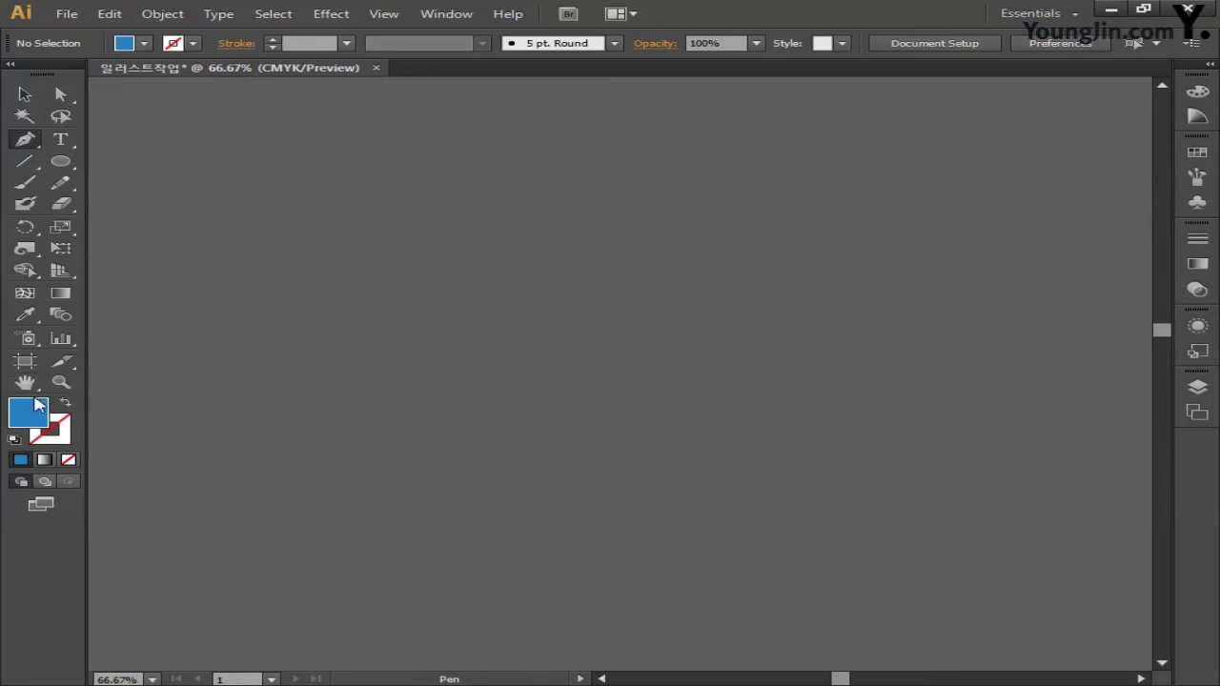
{"action": "left_click", "coordinate": [68, 460]}
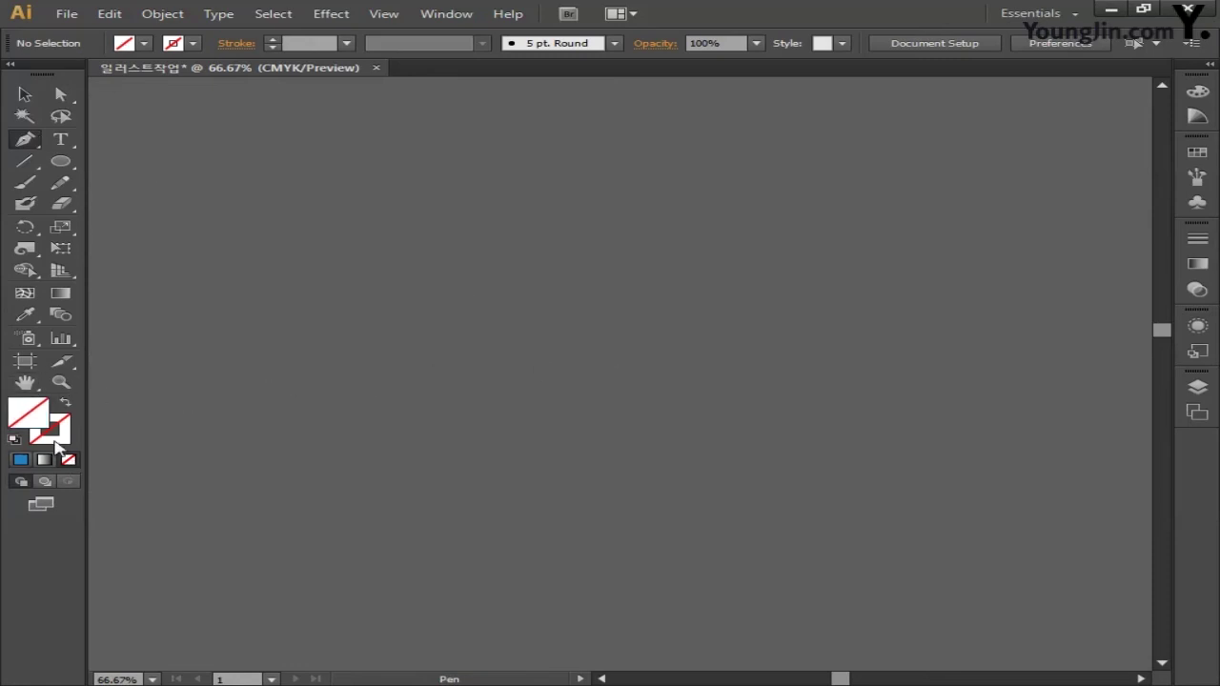
{"action": "double_click", "coordinate": [56, 443]}
{"action": "left_click", "coordinate": [637, 398]}
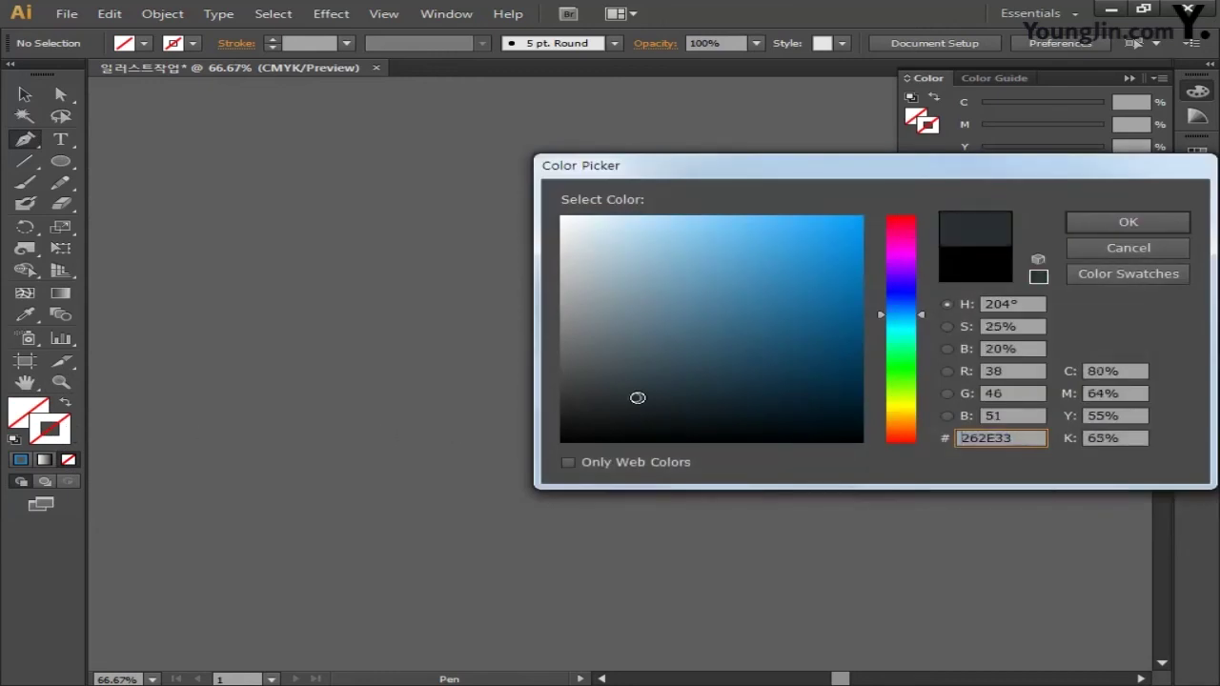
{"action": "left_click", "coordinate": [592, 432]}
{"action": "left_click", "coordinate": [1121, 223]}
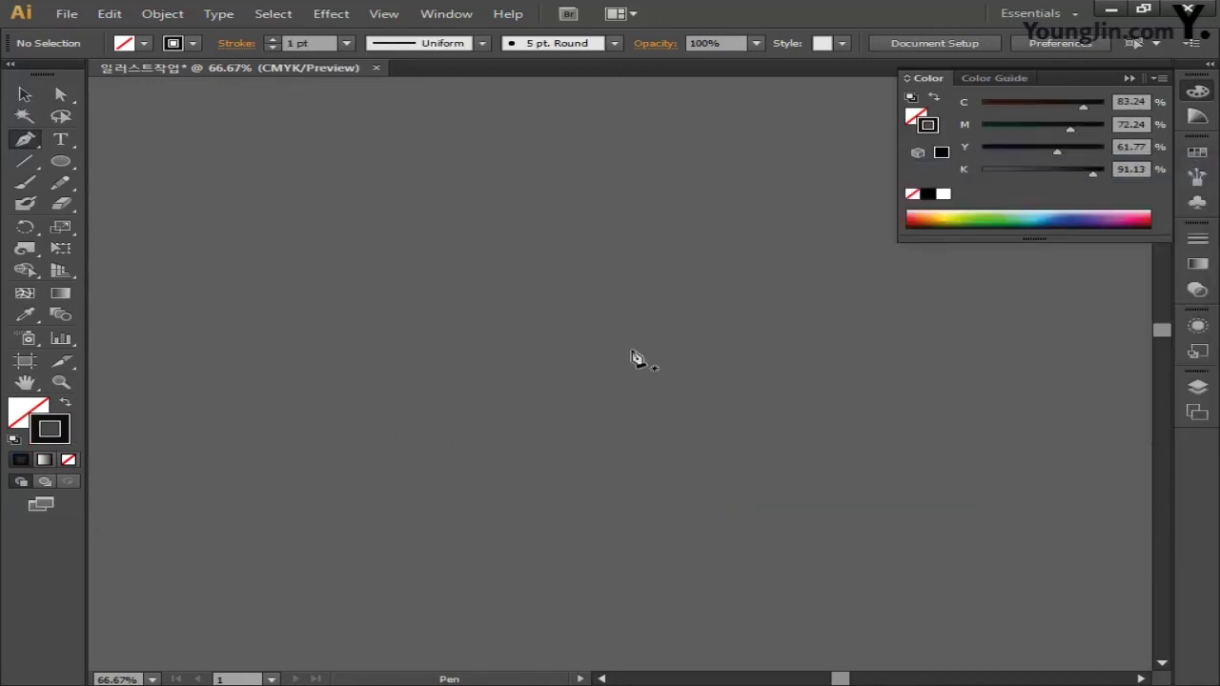
Turn on Overprint Preview and collapse the color settings to clear the drawing area
{"action": "left_click", "coordinate": [377, 14]}
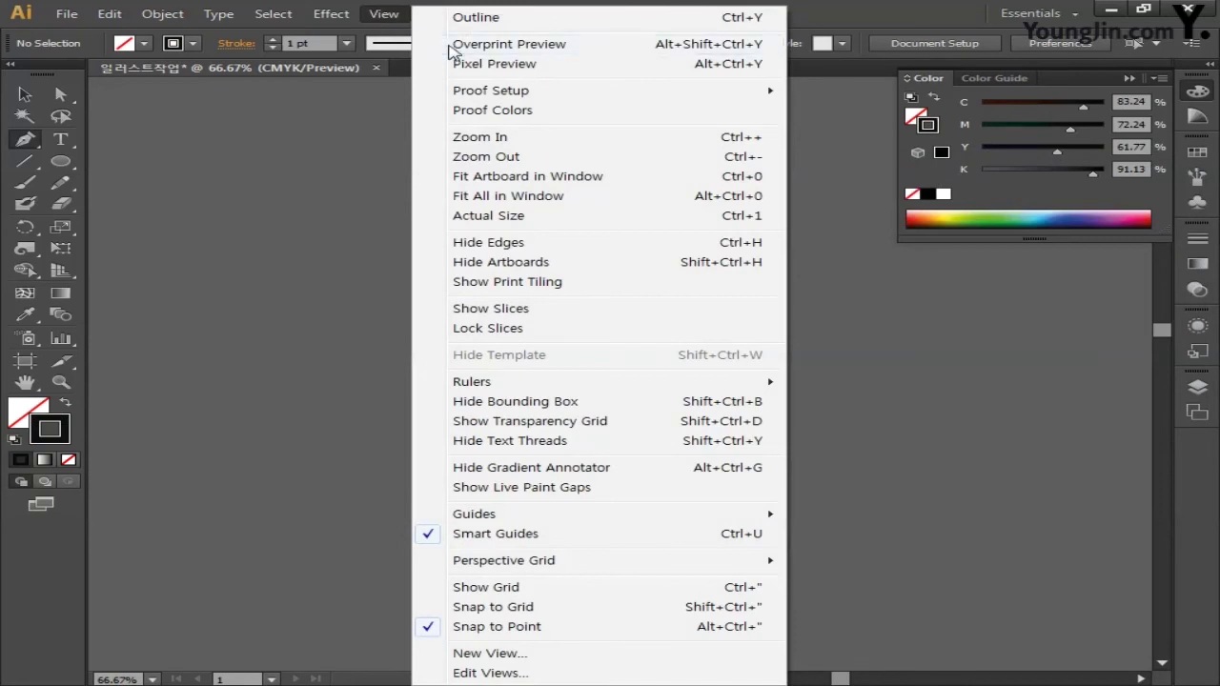
{"action": "left_click", "coordinate": [452, 45]}
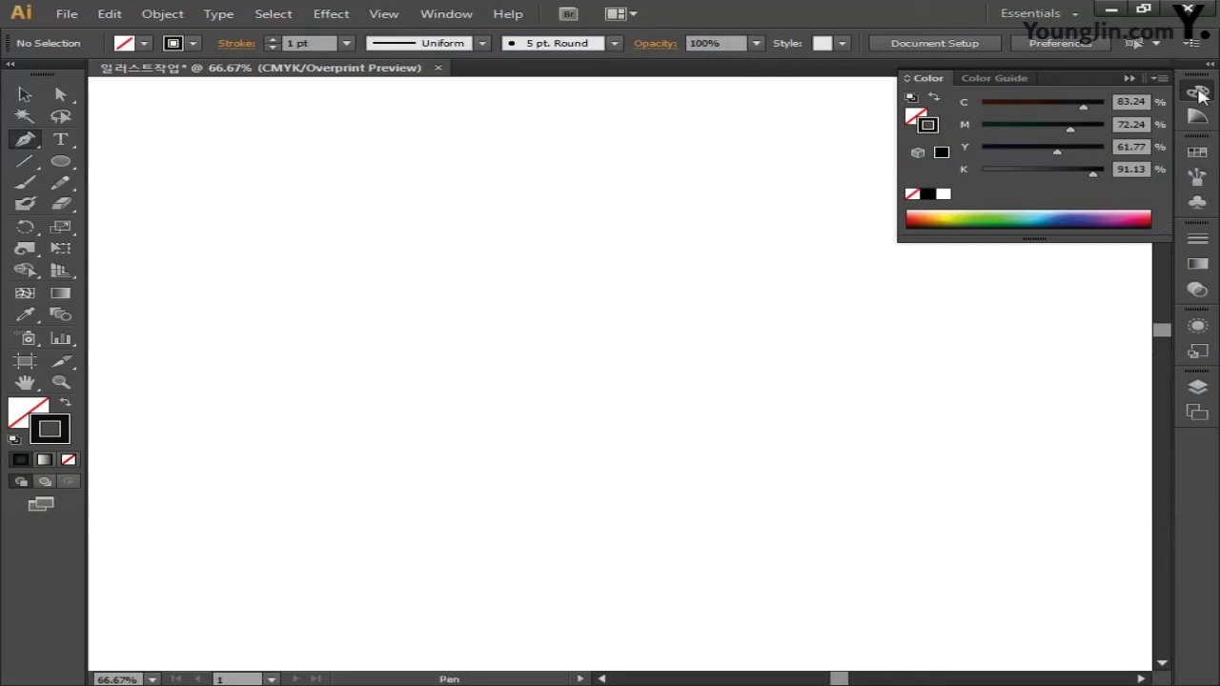
{"action": "left_click", "coordinate": [1199, 93]}
Draw the upper outline of a bear with the Pen tool, from the rump over the back, ear and muzzle to the chest
{"action": "left_click", "coordinate": [329, 462]}
{"action": "left_click_drag", "start_coordinate": [261, 349], "coordinate": [621, 256]}
{"action": "mouse_move", "coordinate": [724, 271]}
{"action": "left_mouse_down"}
{"action": "mouse_move", "coordinate": [842, 154]}
{"action": "mouse_move", "coordinate": [876, 169]}
{"action": "left_mouse_up"}
{"action": "left_click", "coordinate": [834, 145]}
{"action": "left_click", "coordinate": [924, 164]}
{"action": "left_click_drag", "start_coordinate": [918, 275], "coordinate": [877, 285]}
{"action": "left_click_drag", "start_coordinate": [700, 366], "coordinate": [665, 394]}
Continue the bear outline around the front leg, belly and hind leg, and close the path at its starting point
{"action": "left_click", "coordinate": [670, 593]}
{"action": "left_click", "coordinate": [541, 603]}
{"action": "left_click_drag", "start_coordinate": [552, 571], "coordinate": [566, 548]}
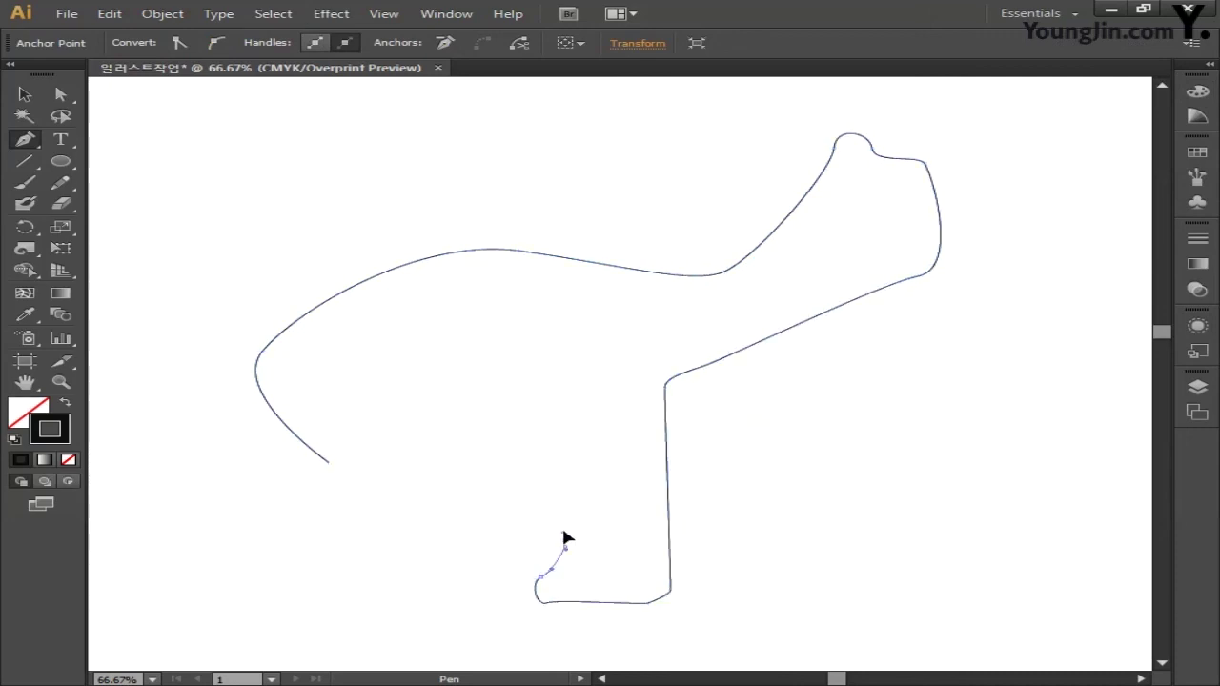
{"action": "left_click", "coordinate": [411, 512]}
{"action": "left_click", "coordinate": [392, 593]}
{"action": "left_click", "coordinate": [282, 602]}
{"action": "left_click", "coordinate": [272, 585]}
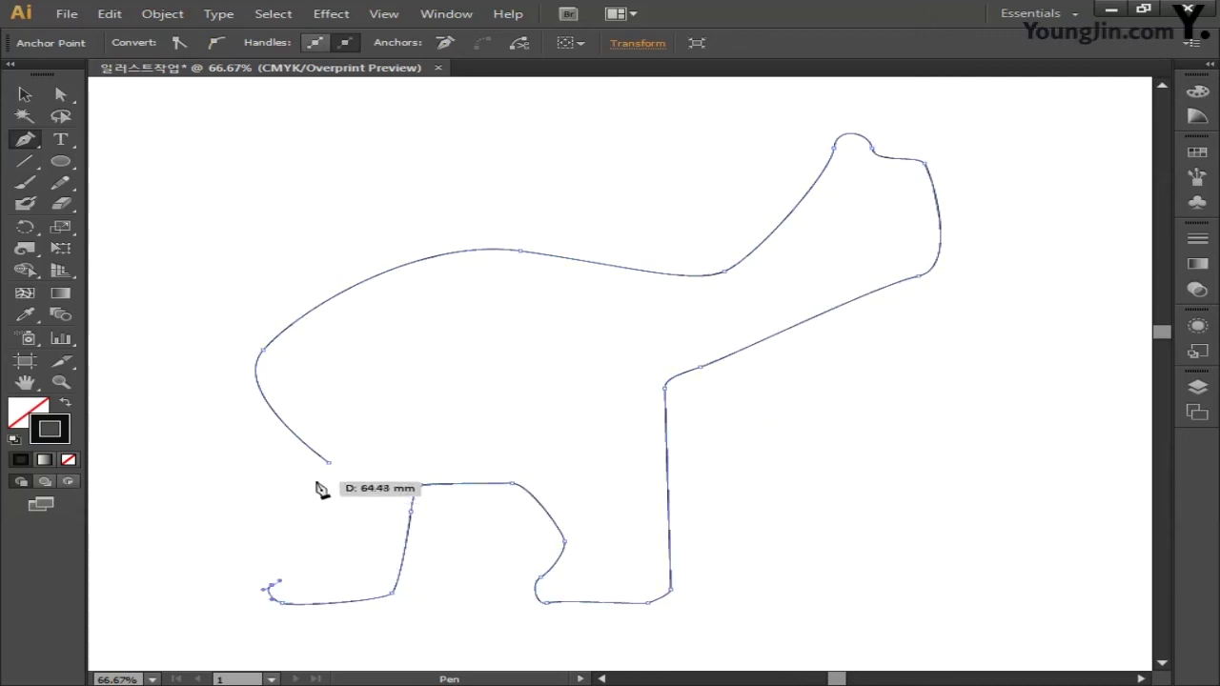
{"action": "left_click", "coordinate": [315, 479]}
{"action": "left_click", "coordinate": [329, 464]}
Turn off Smart Guides and reshape the bear's rump into a fuller curve with a flatter, nearly horizontal back
{"action": "left_click_drag", "start_coordinate": [488, 433], "coordinate": [526, 407]}
{"action": "left_click_drag", "start_coordinate": [276, 305], "coordinate": [343, 261]}
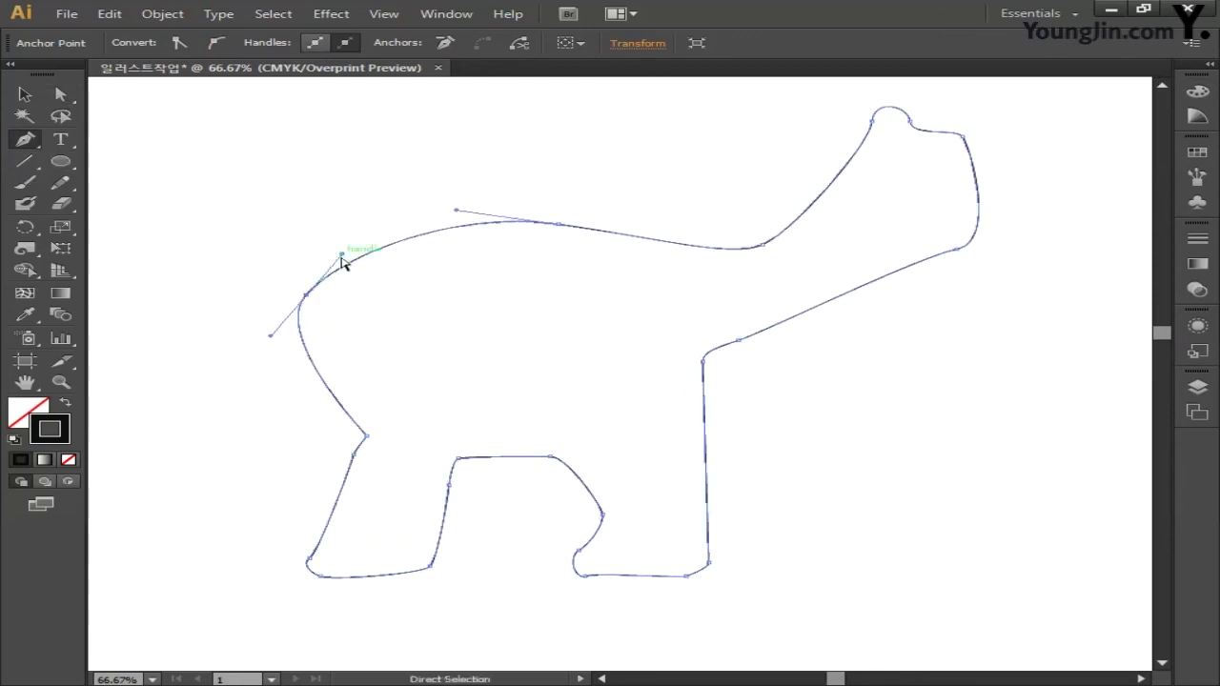
{"action": "left_click", "coordinate": [383, 13]}
{"action": "left_click", "coordinate": [495, 535]}
{"action": "left_click", "coordinate": [463, 212], "text": "ctrl"}
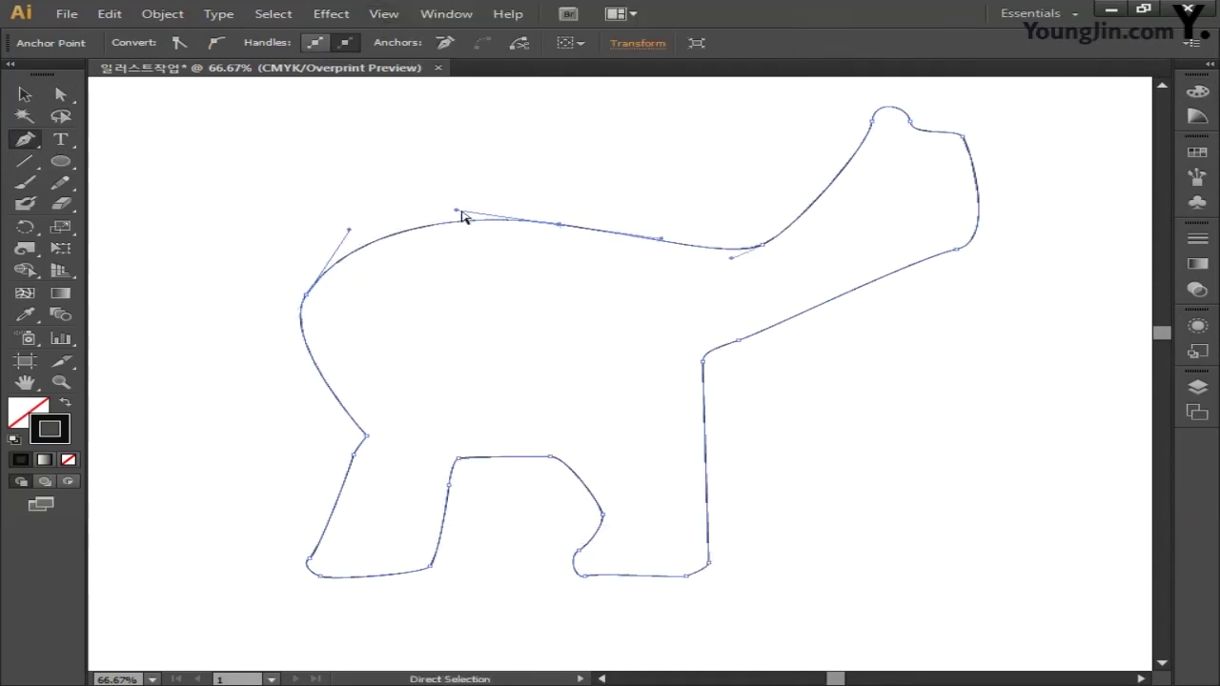
{"action": "left_click_drag", "start_coordinate": [745, 249], "coordinate": [654, 229]}
{"action": "left_click_drag", "start_coordinate": [314, 303], "coordinate": [264, 385]}
{"action": "scroll", "coordinate": [803, 239], "scroll_direction": "right", "scroll_amount": 1}
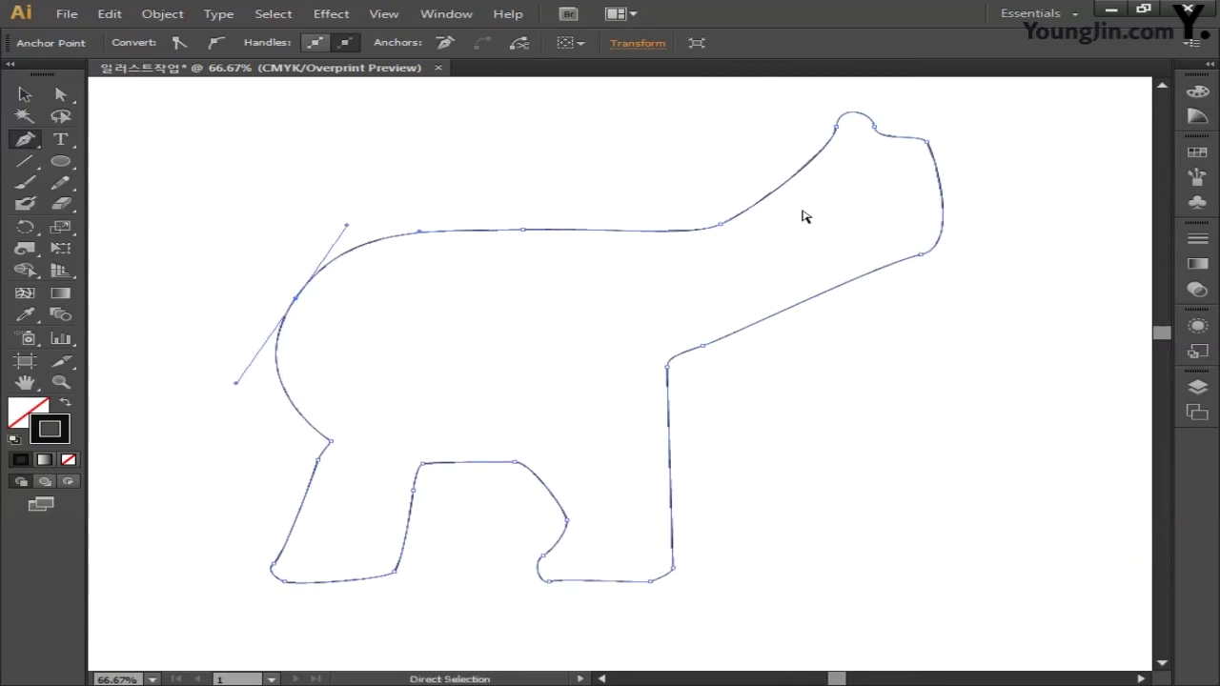
Extend the bear's head forward with a rounded muzzle and smooth the nape from the back up to the ear
{"action": "left_click", "coordinate": [724, 223], "text": "ctrl"}
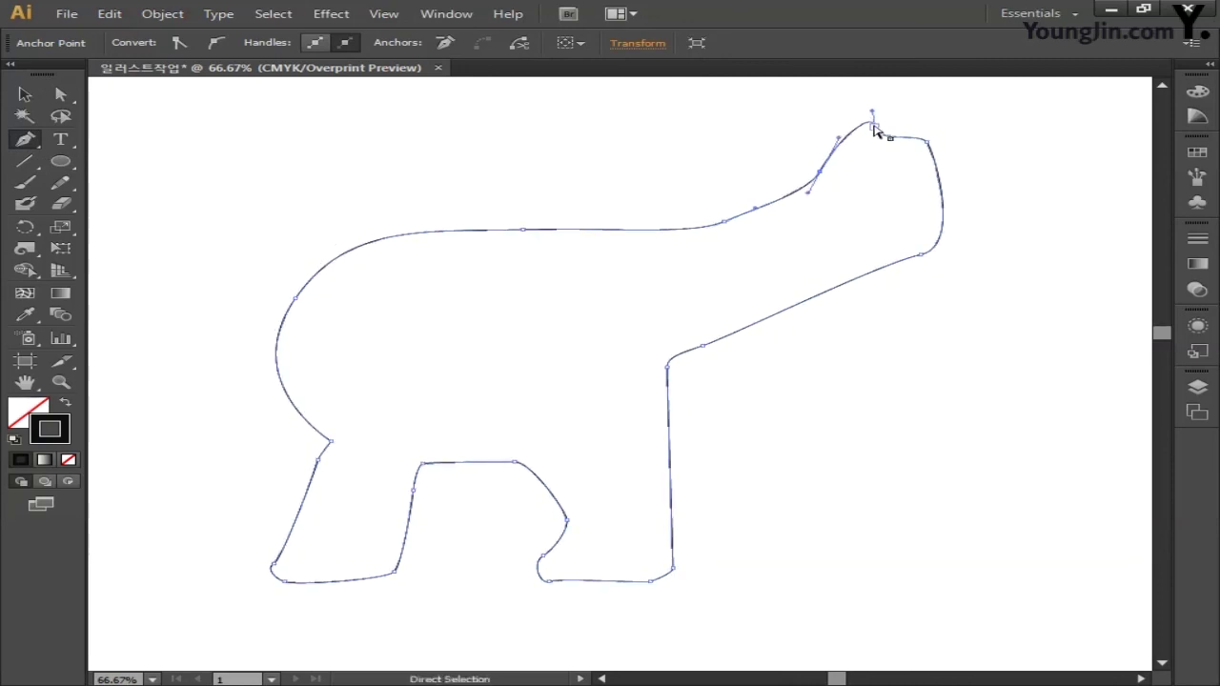
{"action": "left_click_drag", "start_coordinate": [871, 120], "coordinate": [983, 162]}
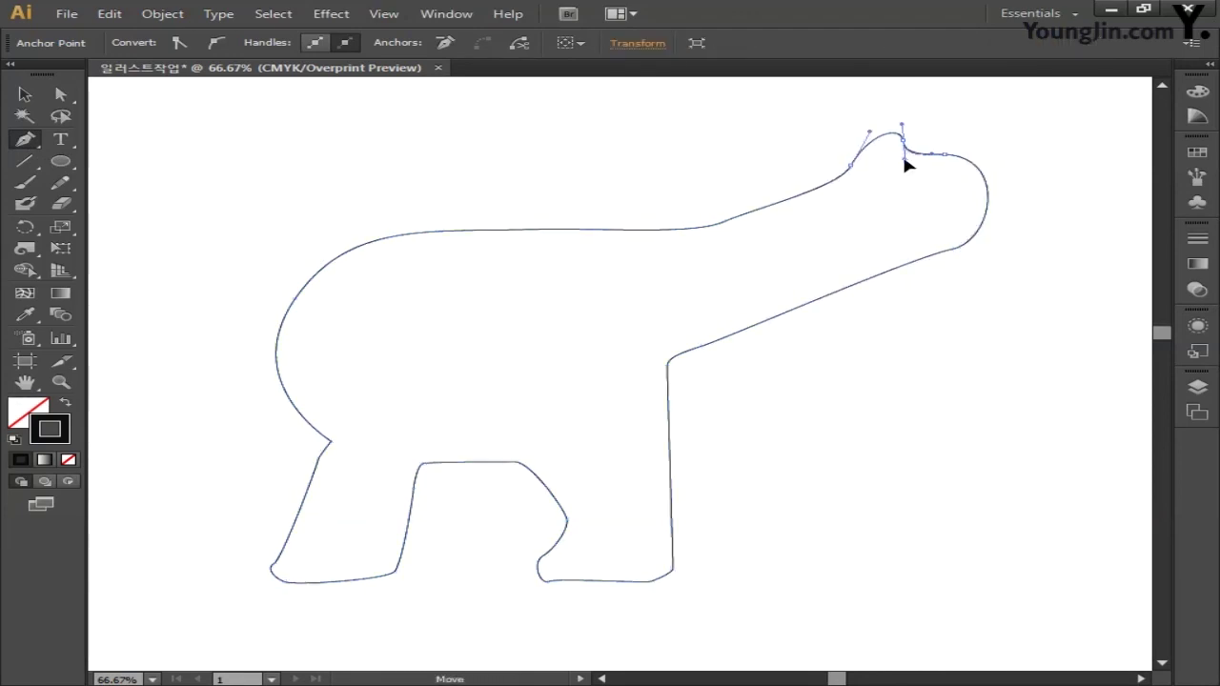
{"action": "left_click", "coordinate": [850, 168], "text": "ctrl"}
{"action": "left_click", "coordinate": [762, 214], "text": "ctrl"}
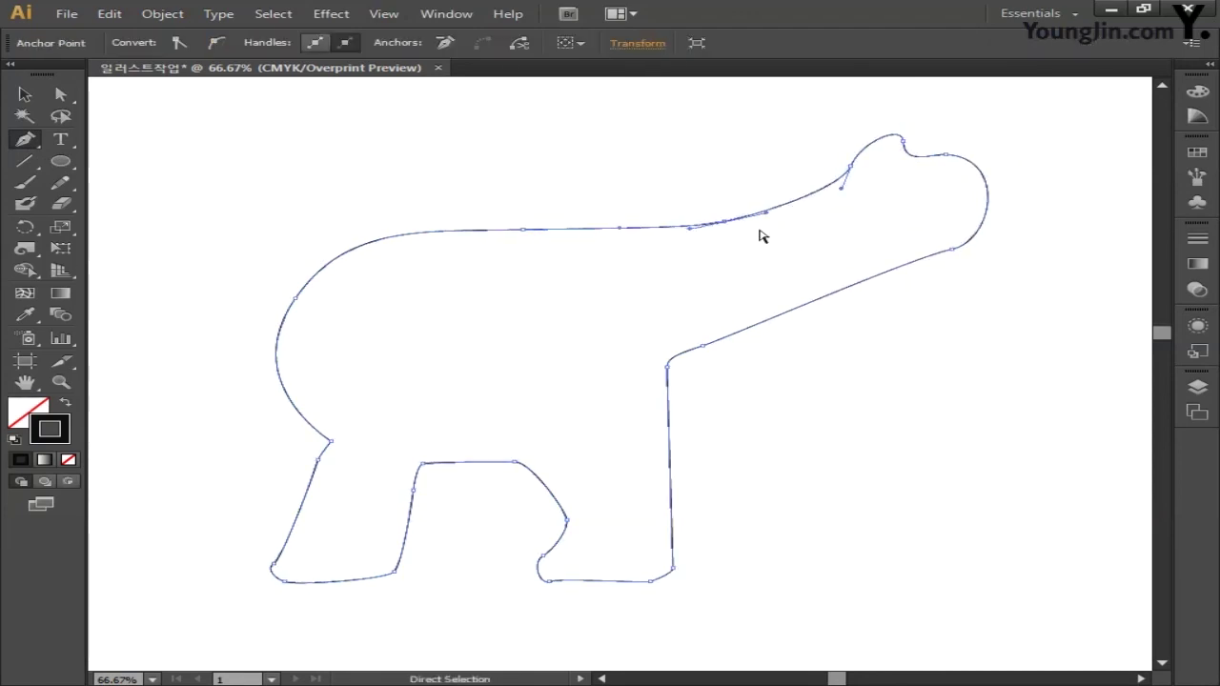
Narrow the bear's ear, soften its transition into the forehead, and refine the curve of the muzzle and jaw
{"action": "left_click", "coordinate": [901, 143], "text": "ctrl"}
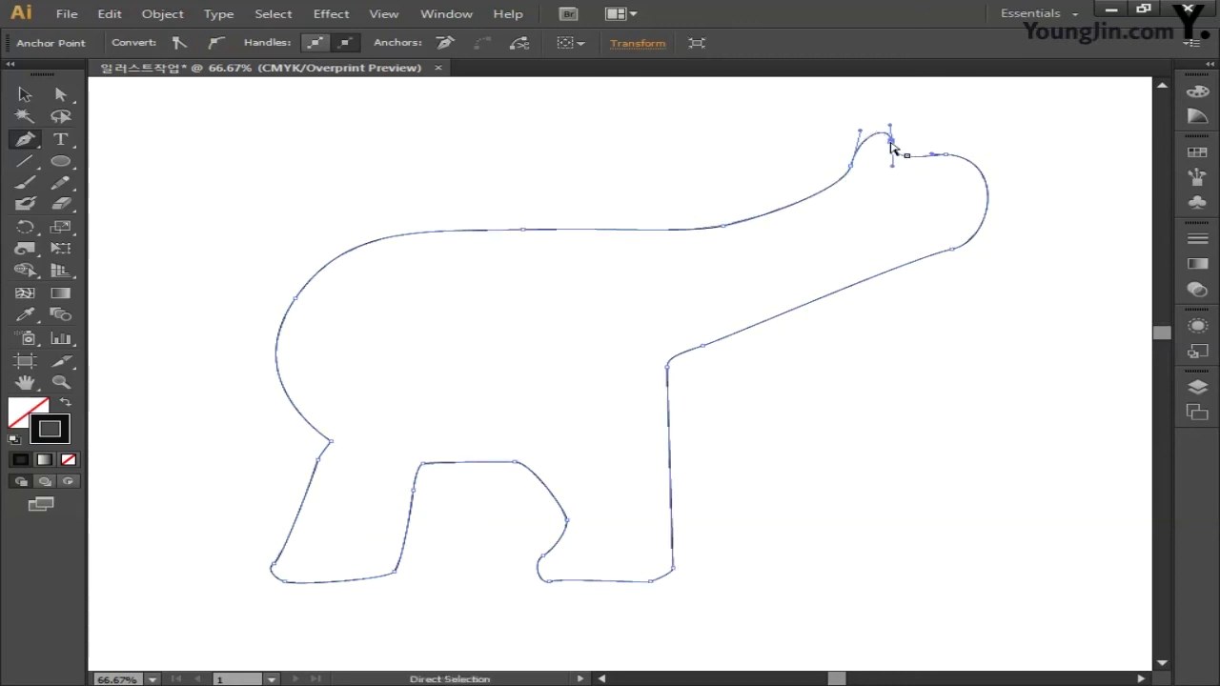
{"action": "left_click_drag", "start_coordinate": [893, 156], "coordinate": [901, 171]}
{"action": "left_click", "coordinate": [917, 160], "text": "ctrl"}
{"action": "left_click", "coordinate": [994, 231], "text": "ctrl"}
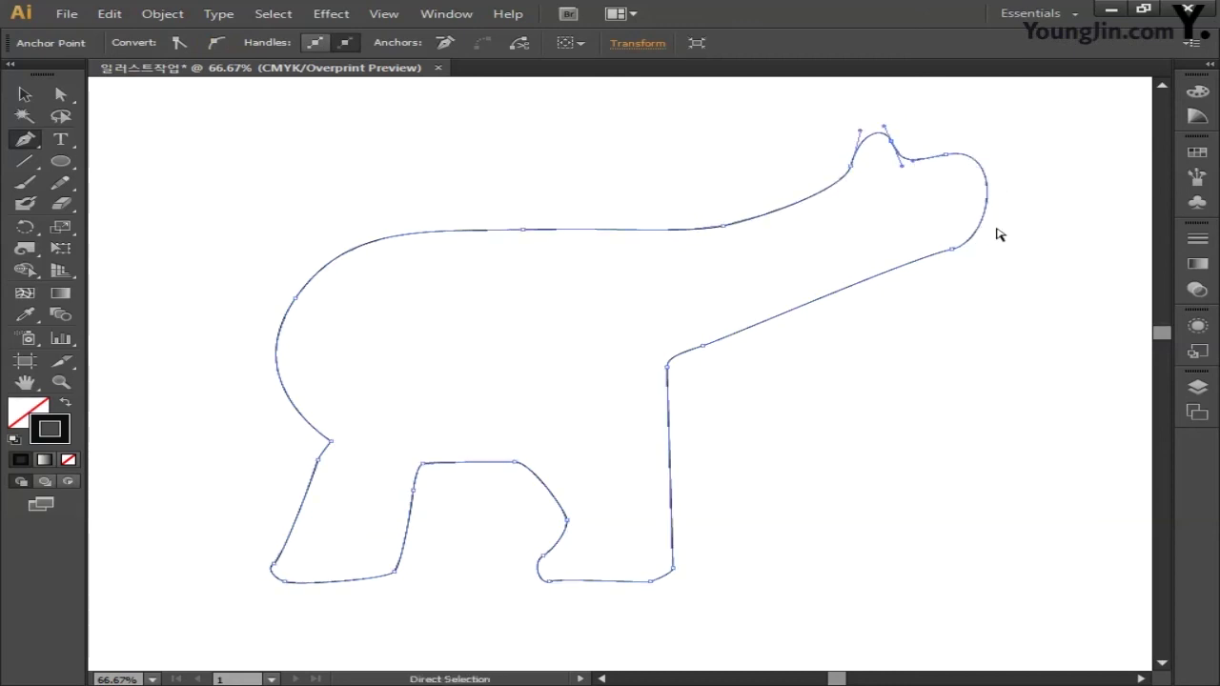
{"action": "left_click", "coordinate": [996, 238], "text": "ctrl"}
{"action": "left_click_drag", "start_coordinate": [993, 230], "coordinate": [1020, 199]}
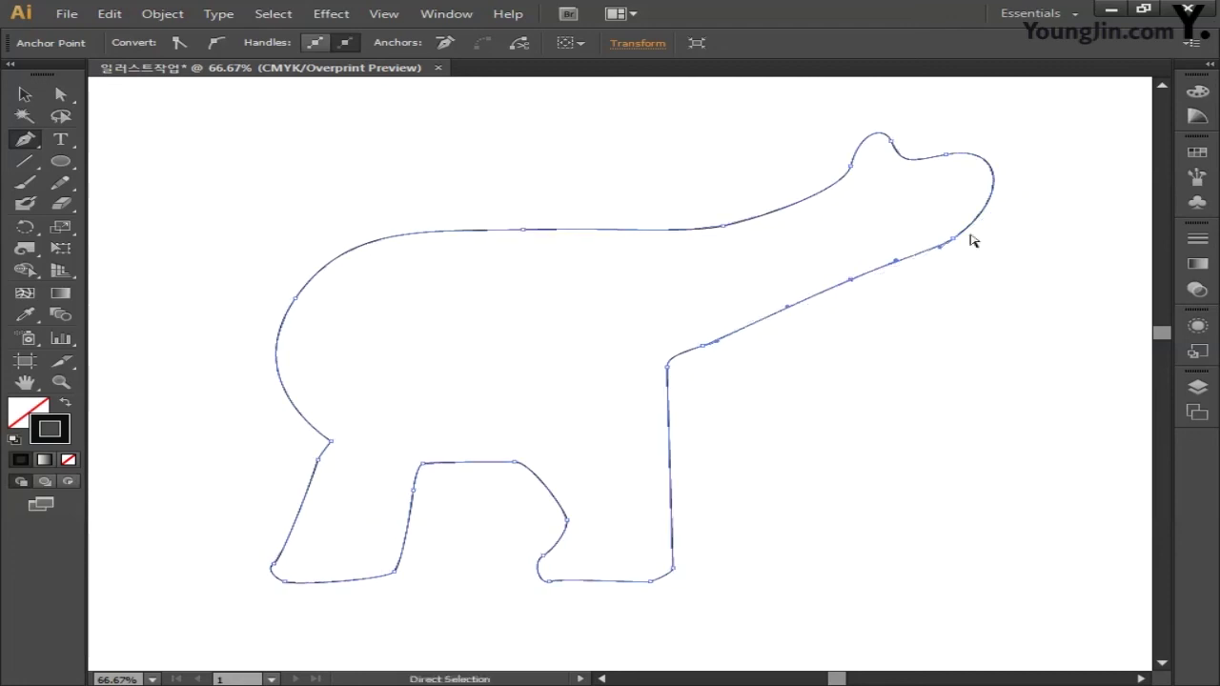
{"action": "left_click", "coordinate": [877, 289], "text": "ctrl"}
Move the chest corner and the front foot forward, and reshape the foot with a rounded toe and heel
{"action": "left_click_drag", "start_coordinate": [666, 367], "coordinate": [682, 359]}
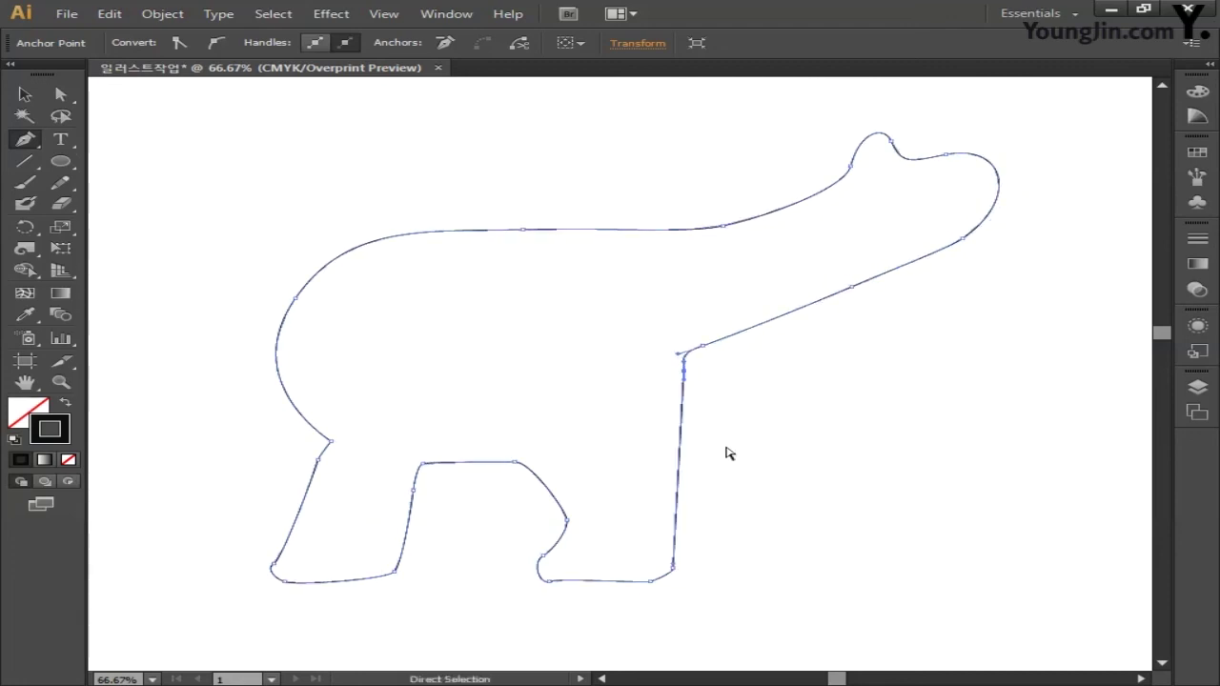
{"action": "left_click_drag", "start_coordinate": [672, 569], "coordinate": [698, 570]}
{"action": "left_click", "coordinate": [699, 621], "text": "ctrl"}
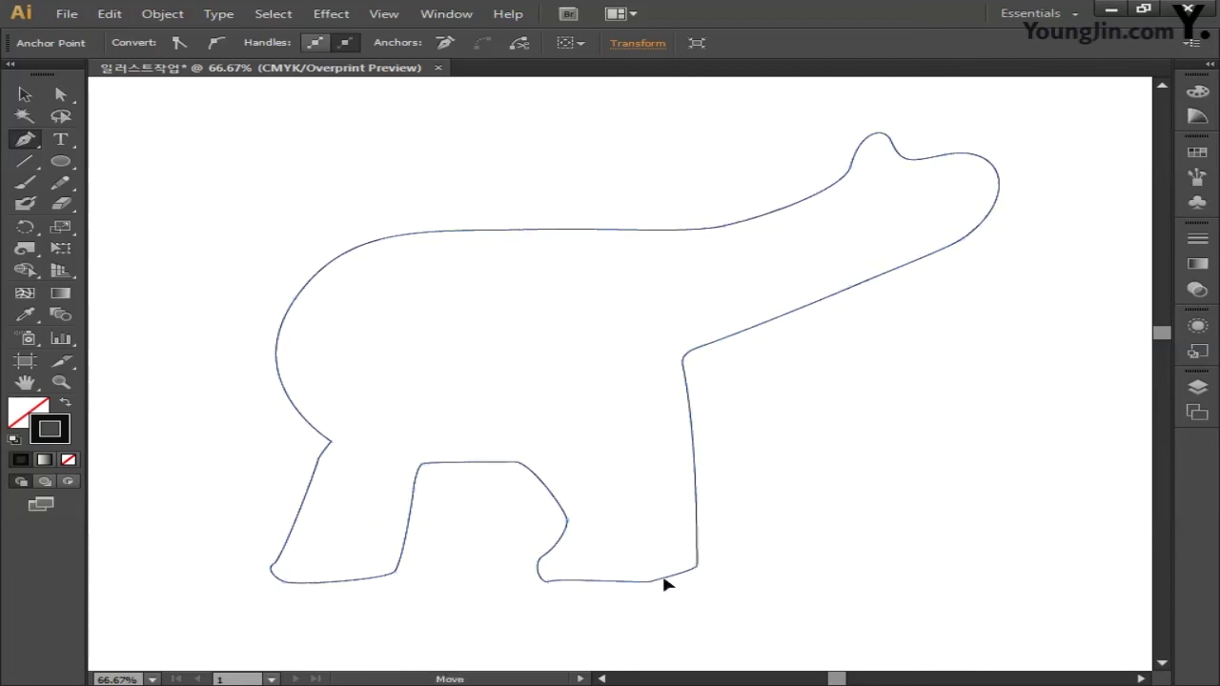
{"action": "left_click", "coordinate": [699, 570], "text": "ctrl"}
{"action": "left_click_drag", "start_coordinate": [571, 558], "coordinate": [574, 579]}
{"action": "left_click", "coordinate": [581, 585], "text": "ctrl"}
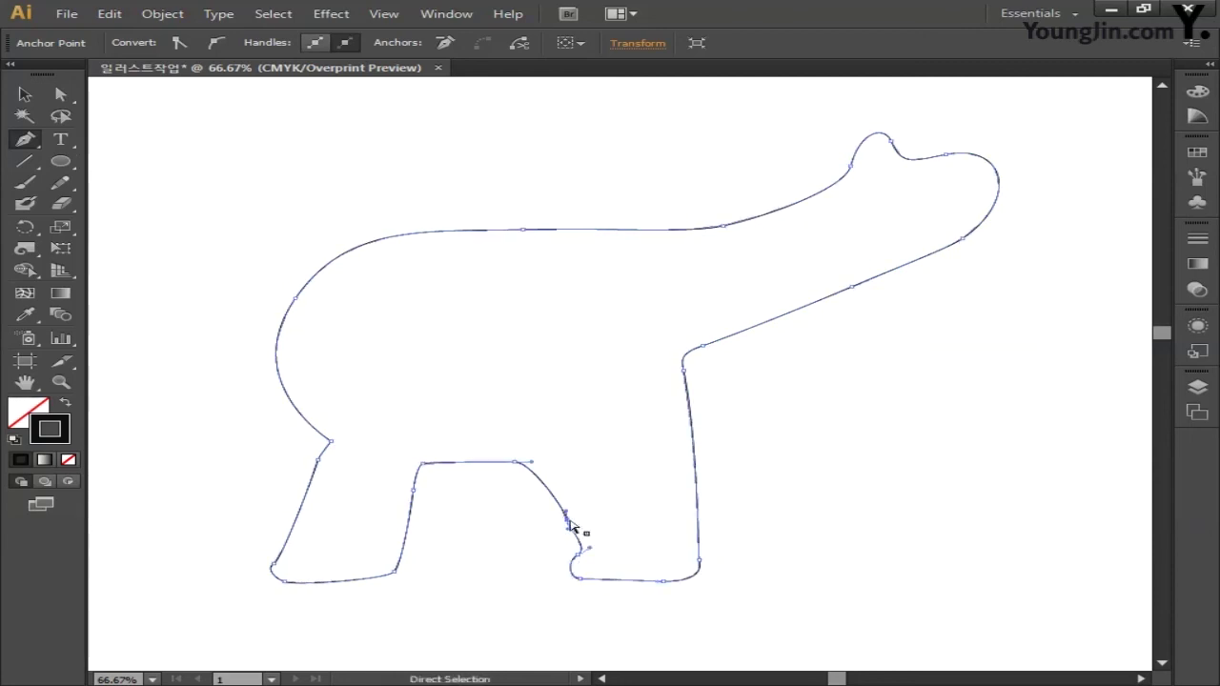
Reshape the arch between the legs, curving the back of the front leg and widening the hind leg forward
{"action": "left_click_drag", "start_coordinate": [575, 524], "coordinate": [586, 509]}
{"action": "left_click_drag", "start_coordinate": [539, 468], "coordinate": [449, 475]}
{"action": "key", "text": "ctrl+z"}
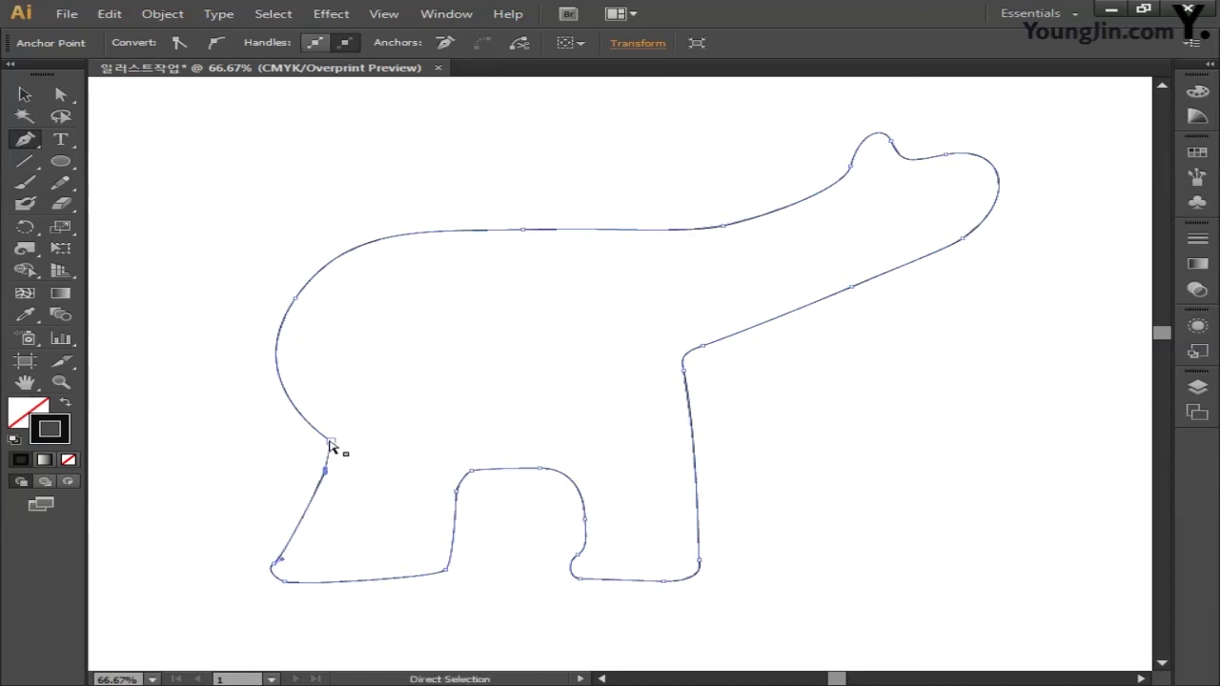
Reshape the hind leg with a near-vertical back edge, a small rounded heel and a straighter front edge
{"action": "left_click", "coordinate": [331, 444], "text": "ctrl"}
{"action": "left_click_drag", "start_coordinate": [325, 471], "coordinate": [348, 554]}
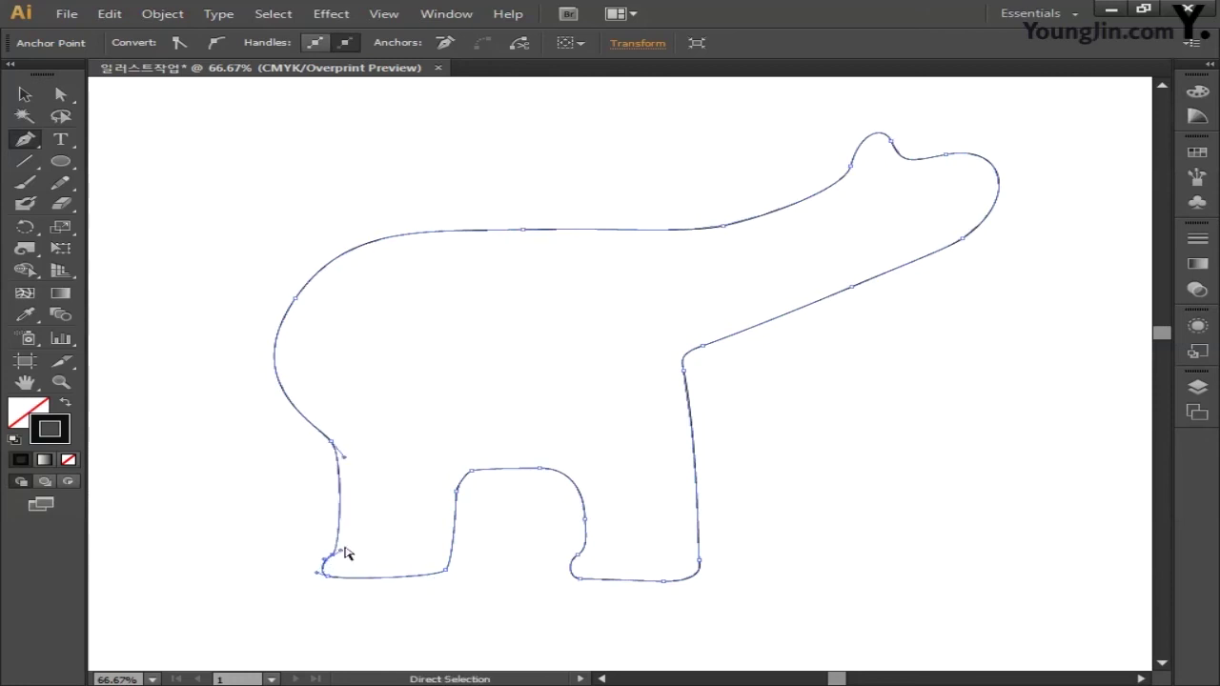
{"action": "mouse_move", "coordinate": [446, 570]}
{"action": "left_mouse_down"}
{"action": "mouse_move", "coordinate": [476, 575]}
{"action": "mouse_move", "coordinate": [458, 567]}
{"action": "left_mouse_up"}
{"action": "left_click_drag", "start_coordinate": [461, 488], "coordinate": [471, 482]}
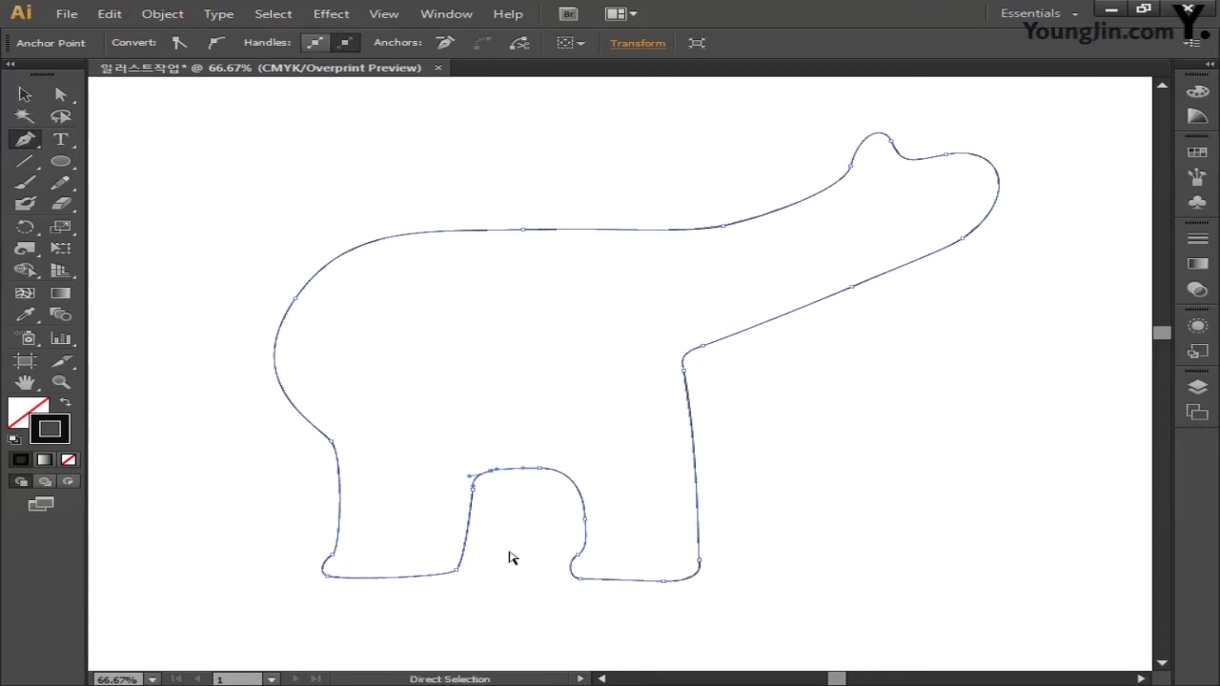
{"action": "left_click", "coordinate": [344, 580]}
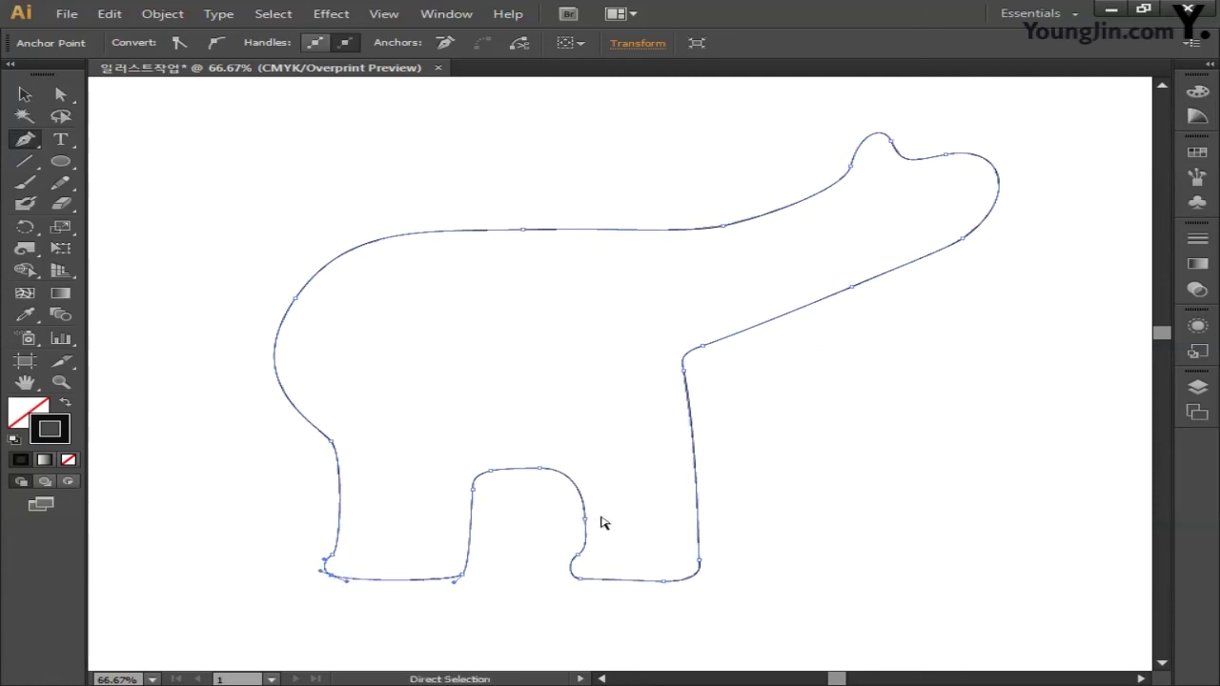
Select the anchor points along the front edge of the front leg and nudge them two large increments forward
{"action": "left_click", "coordinate": [685, 376]}
{"action": "left_click_drag", "start_coordinate": [670, 530], "coordinate": [743, 594]}
{"action": "key", "text": "shift+Right"}
{"action": "key", "text": "shift+Right"}
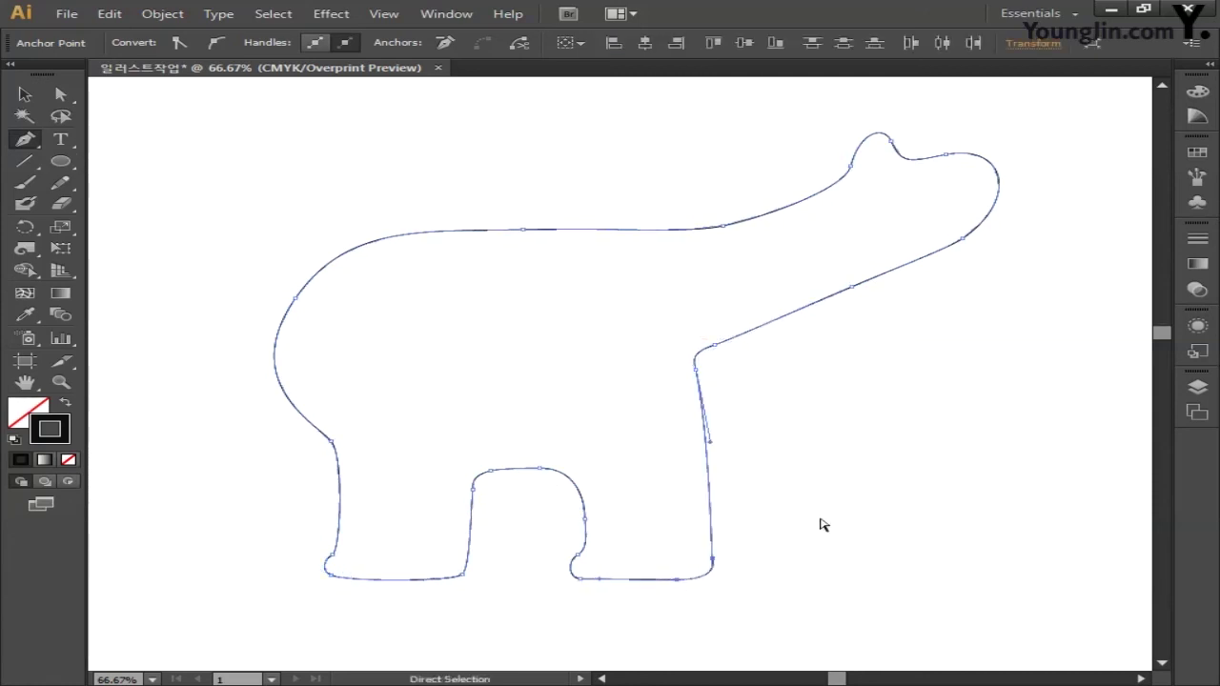
Select the leg anchor points, move them straight down to lengthen the legs, and round the lower rump curve
{"action": "left_click", "coordinate": [302, 436], "text": "ctrl"}
{"action": "left_click", "coordinate": [748, 619], "text": "ctrl"}
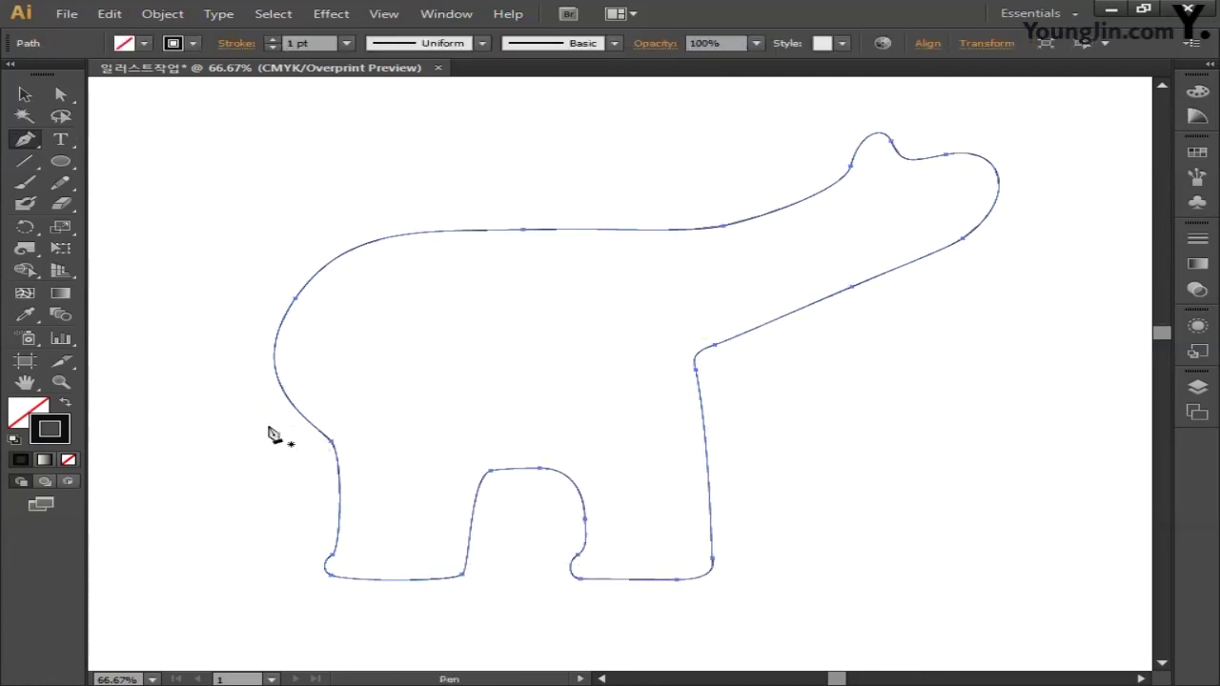
{"action": "left_click", "coordinate": [336, 444], "text": "ctrl"}
{"action": "left_click_drag", "start_coordinate": [333, 444], "coordinate": [334, 466], "text": "ctrl"}
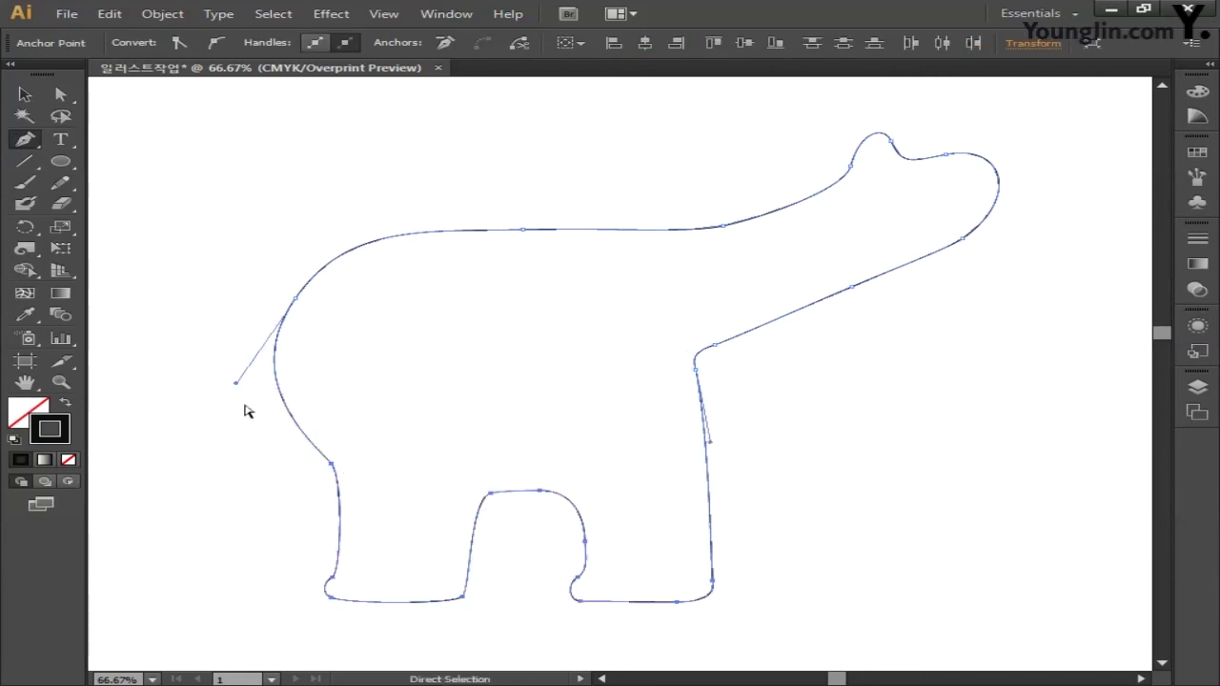
{"action": "left_click_drag", "start_coordinate": [234, 383], "coordinate": [209, 419]}
{"action": "key", "text": "space"}
{"action": "left_click_drag", "start_coordinate": [505, 436], "coordinate": [532, 420]}
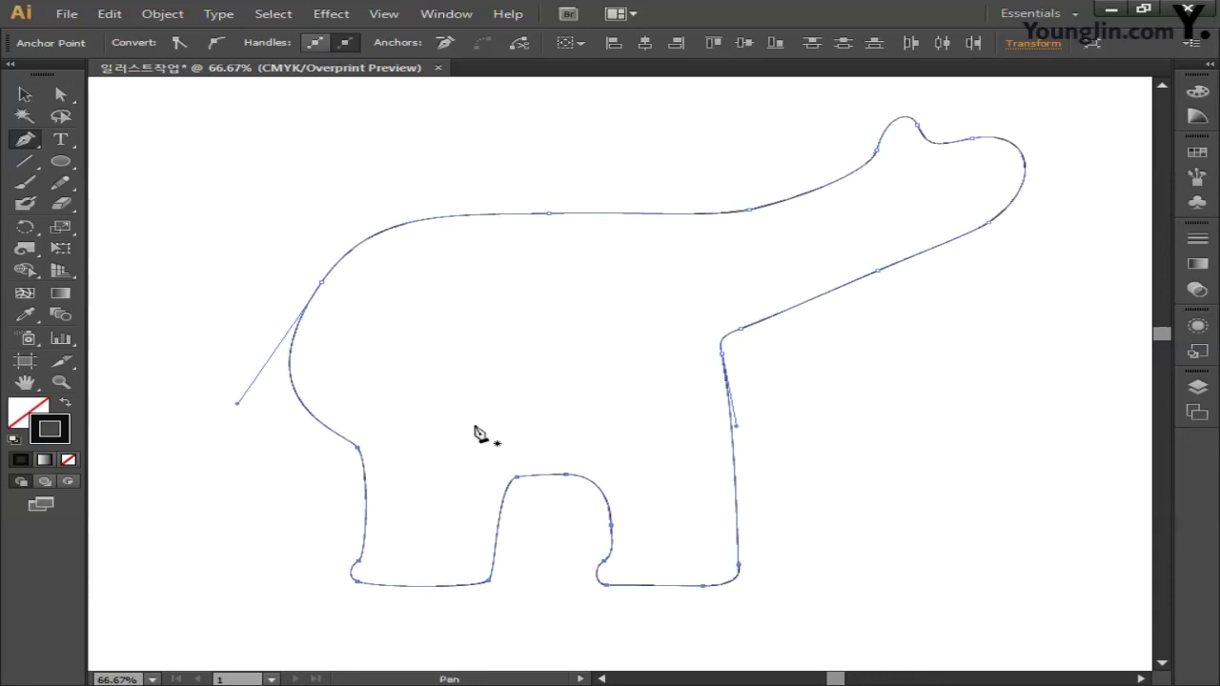
Select the bear outline and fill it with dark gray, C 80, M 73, Y 66, K 36
{"action": "left_click", "coordinate": [25, 94]}
{"action": "left_click", "coordinate": [189, 133]}
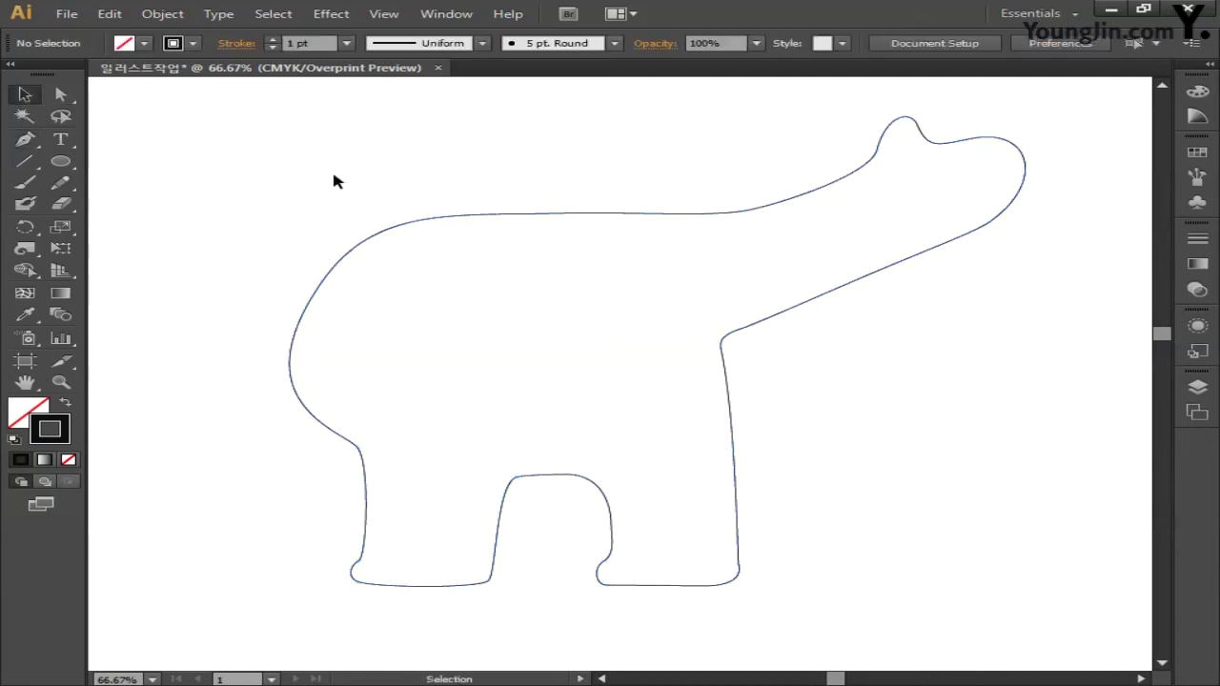
{"action": "left_click_drag", "start_coordinate": [333, 181], "coordinate": [625, 370]}
{"action": "double_click", "coordinate": [27, 412]}
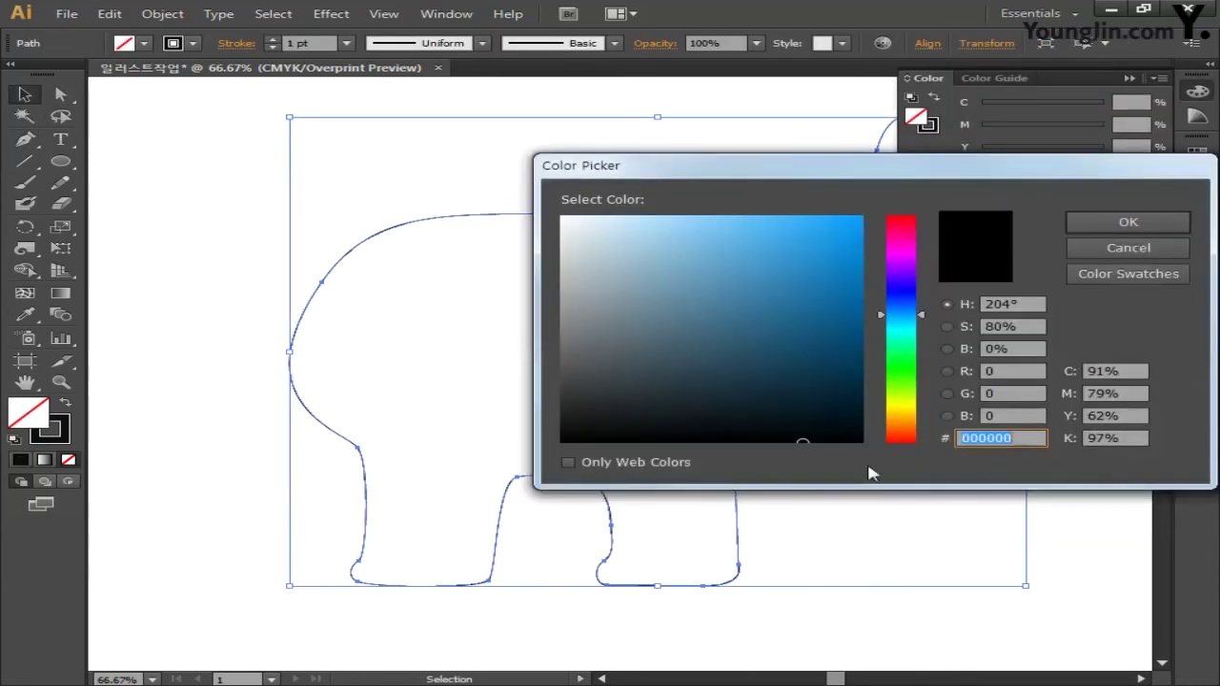
{"action": "left_click", "coordinate": [1140, 371]}
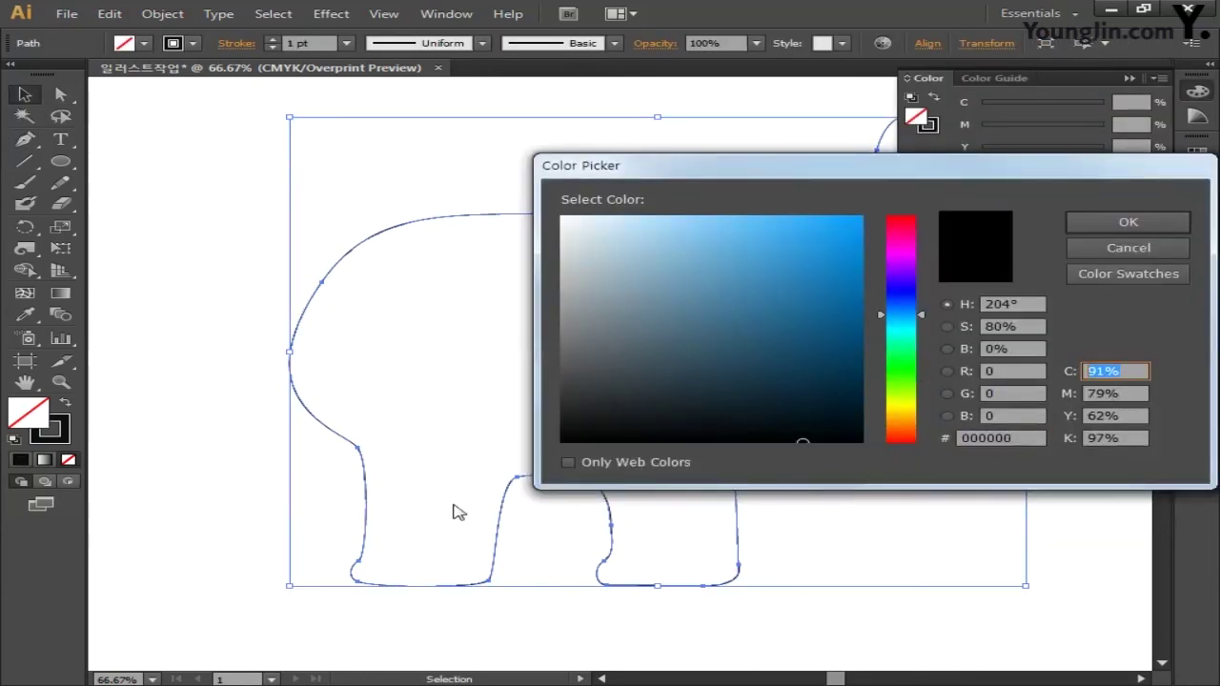
{"action": "type", "text": "80"}
{"action": "key", "text": "Tab"}
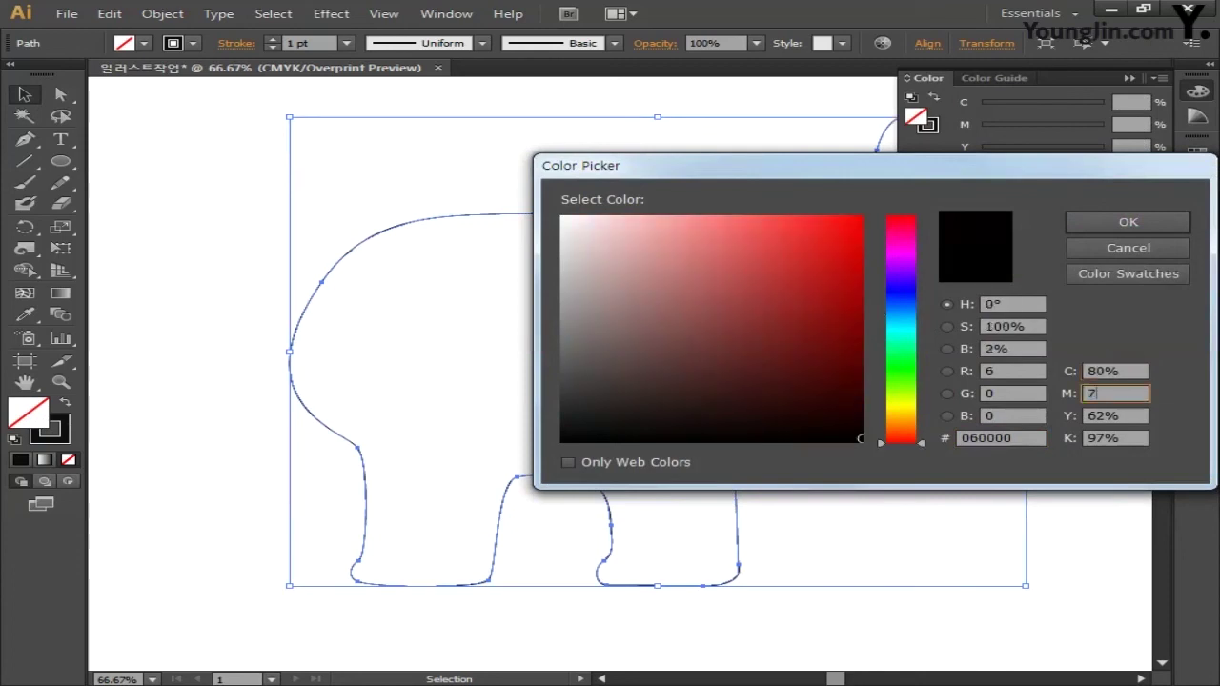
{"action": "type", "text": "73"}
{"action": "key", "text": "Tab"}
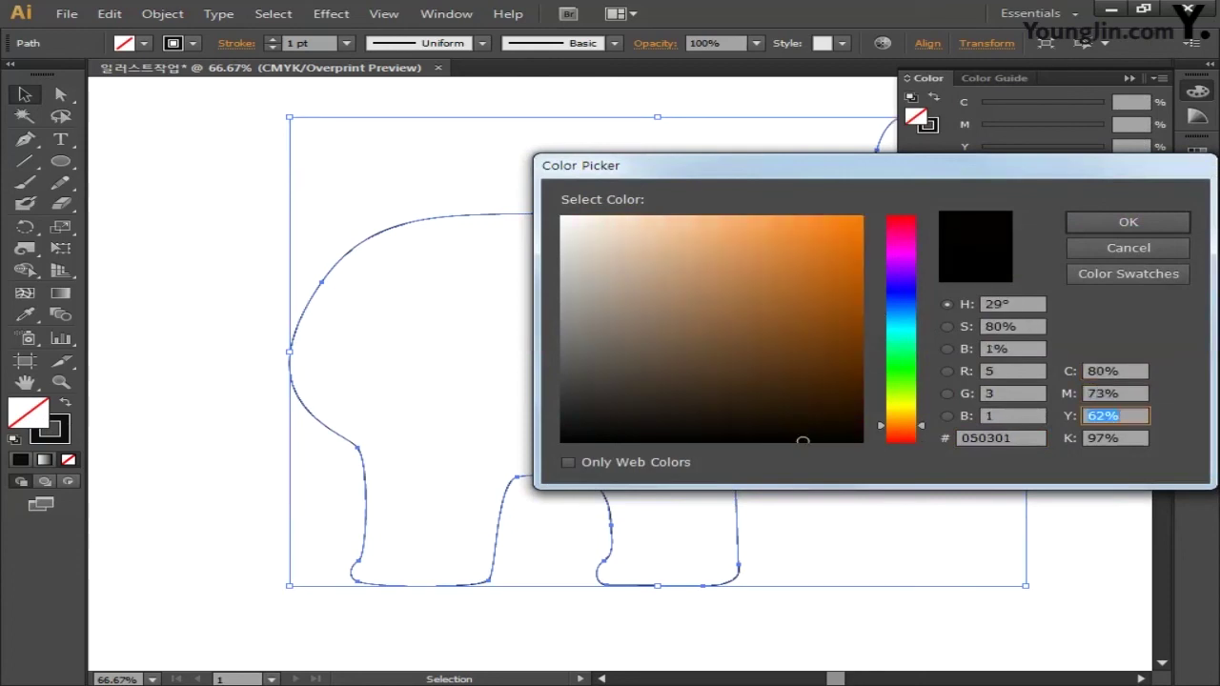
{"action": "key", "text": "Tab"}
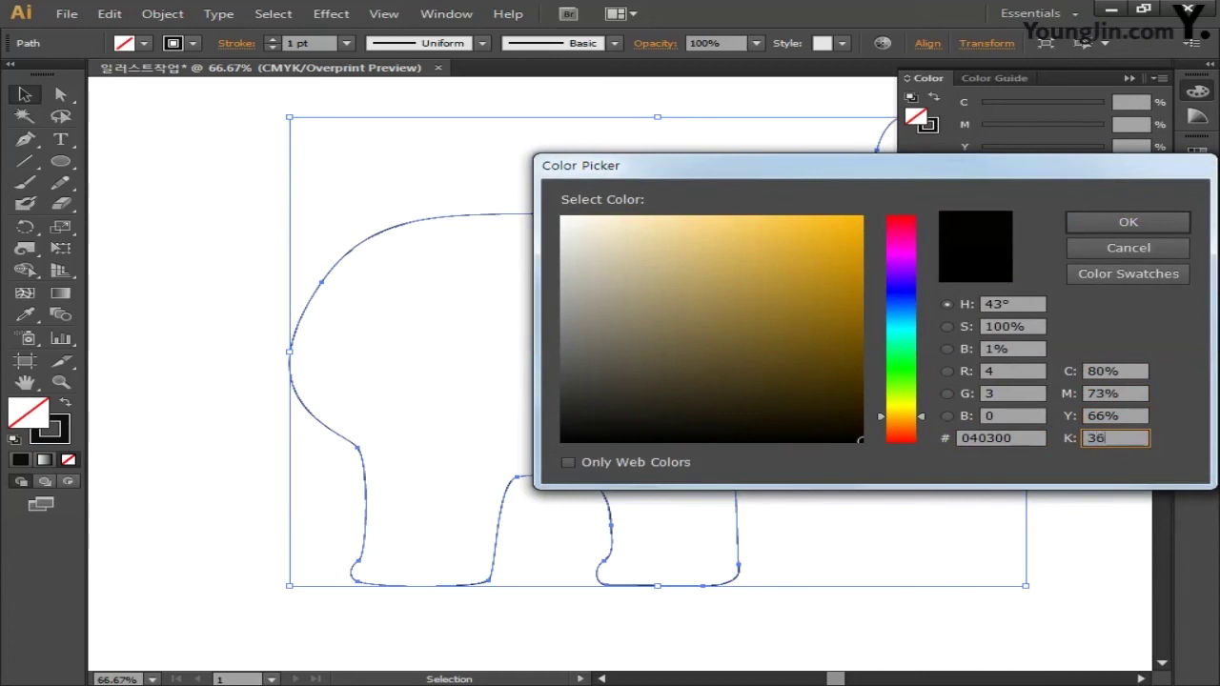
{"action": "type", "text": "36"}
{"action": "left_click", "coordinate": [1128, 221]}
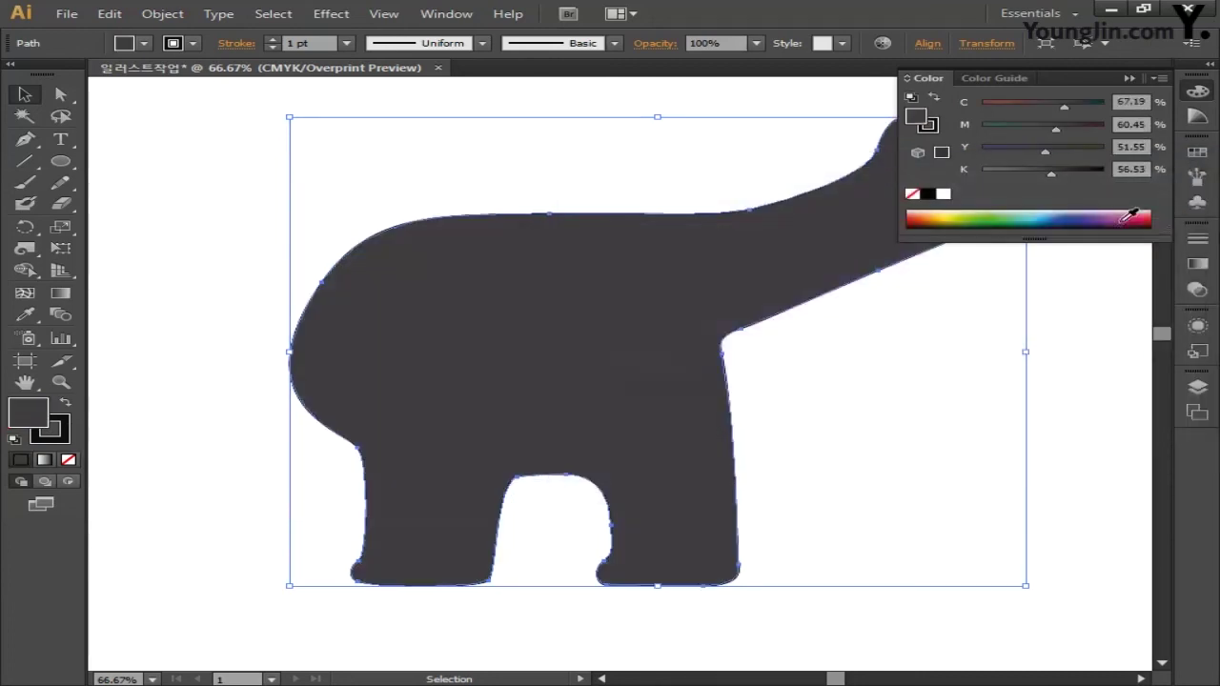
Remove the stroke from the bear shape and deselect it
{"action": "left_click", "coordinate": [52, 441]}
{"action": "left_click", "coordinate": [69, 460]}
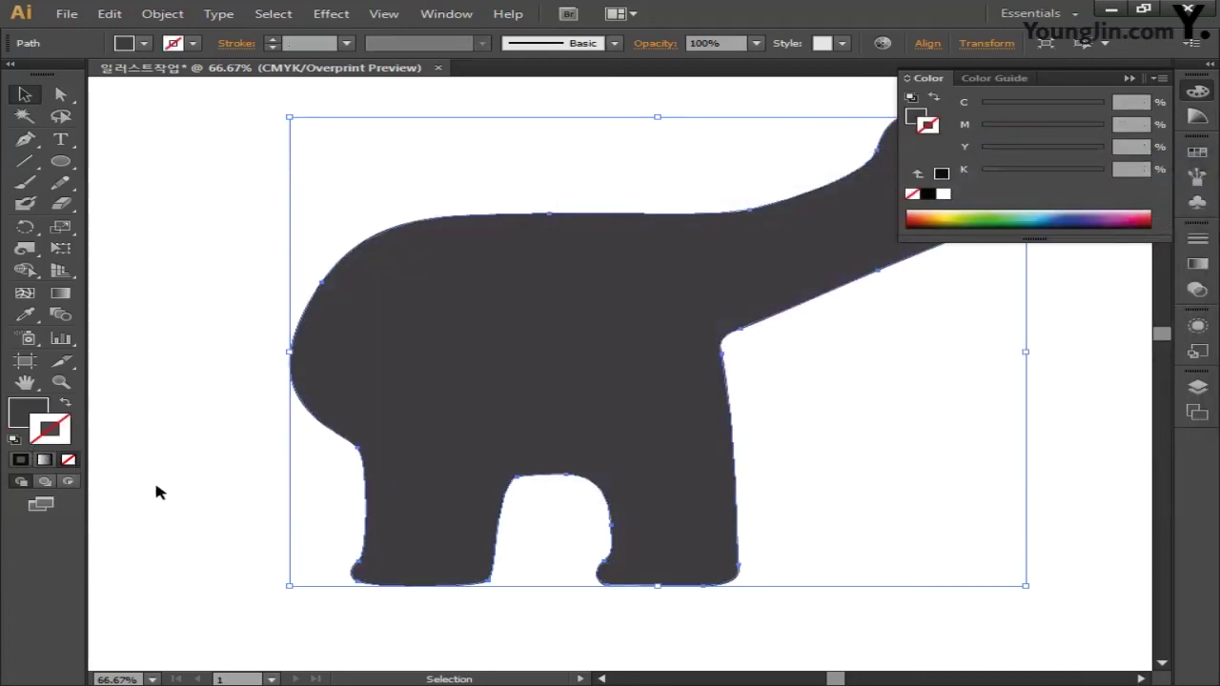
{"action": "left_click", "coordinate": [1206, 90]}
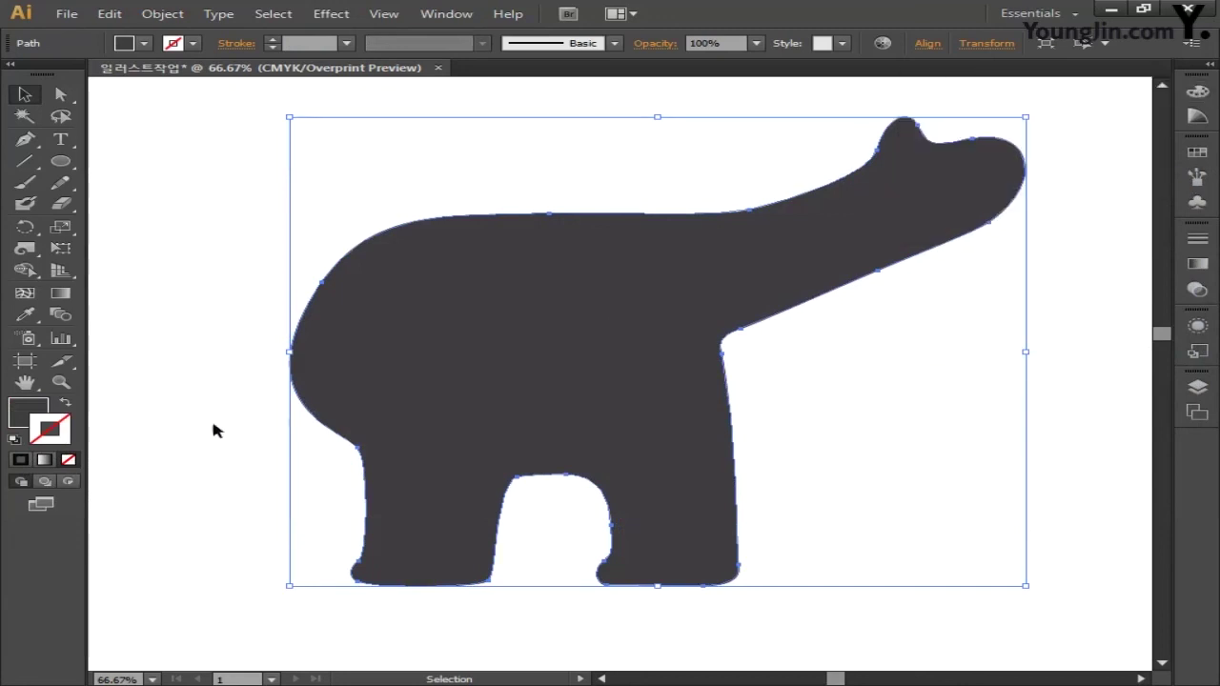
{"action": "left_click", "coordinate": [177, 431]}
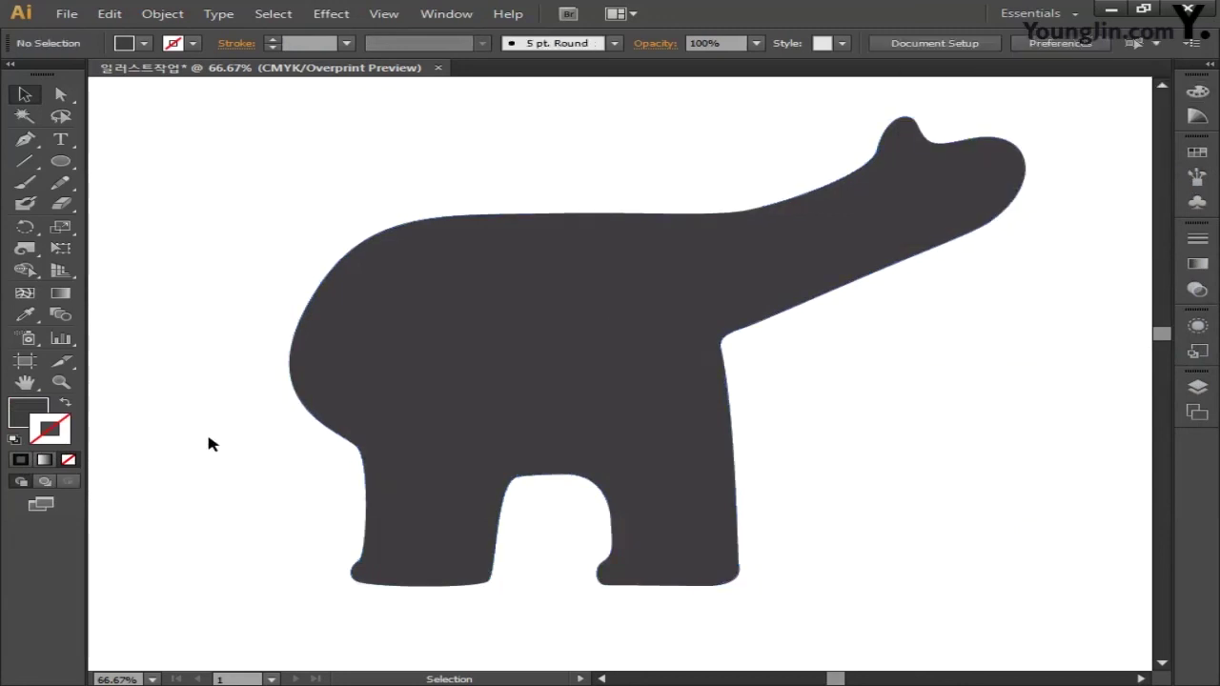
Draw a curved Pen line from just behind the upper hind leg up into the bear's rump
{"action": "key", "text": "p"}
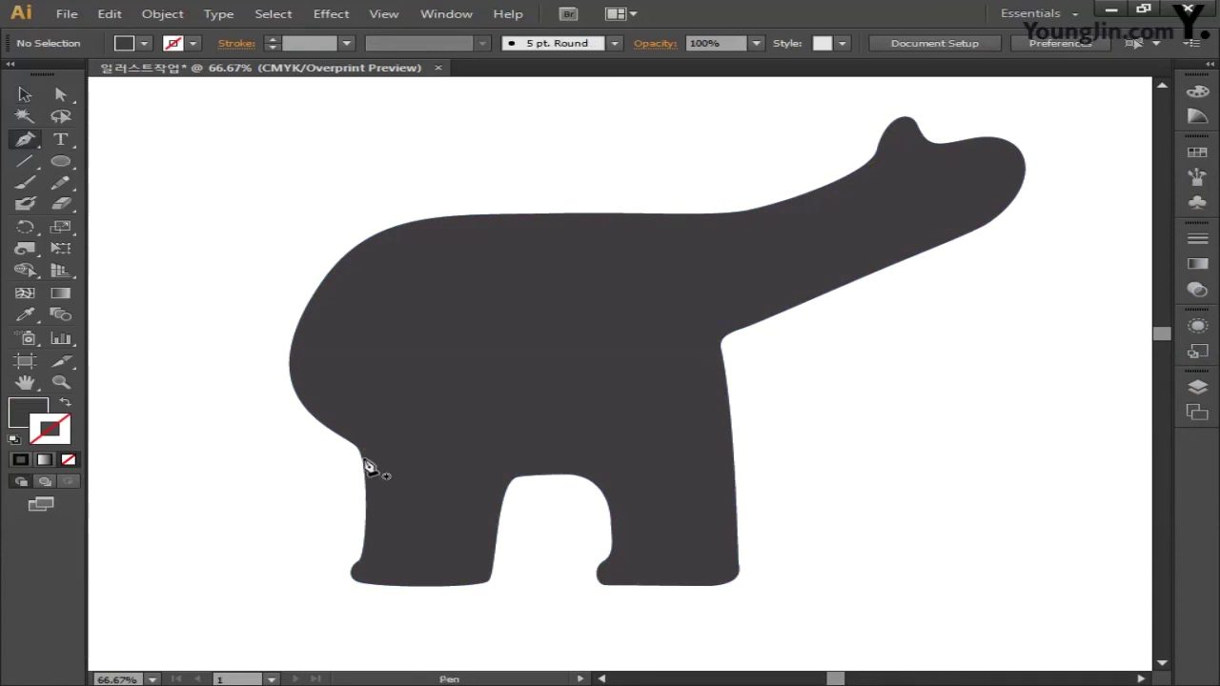
{"action": "left_click", "coordinate": [355, 474]}
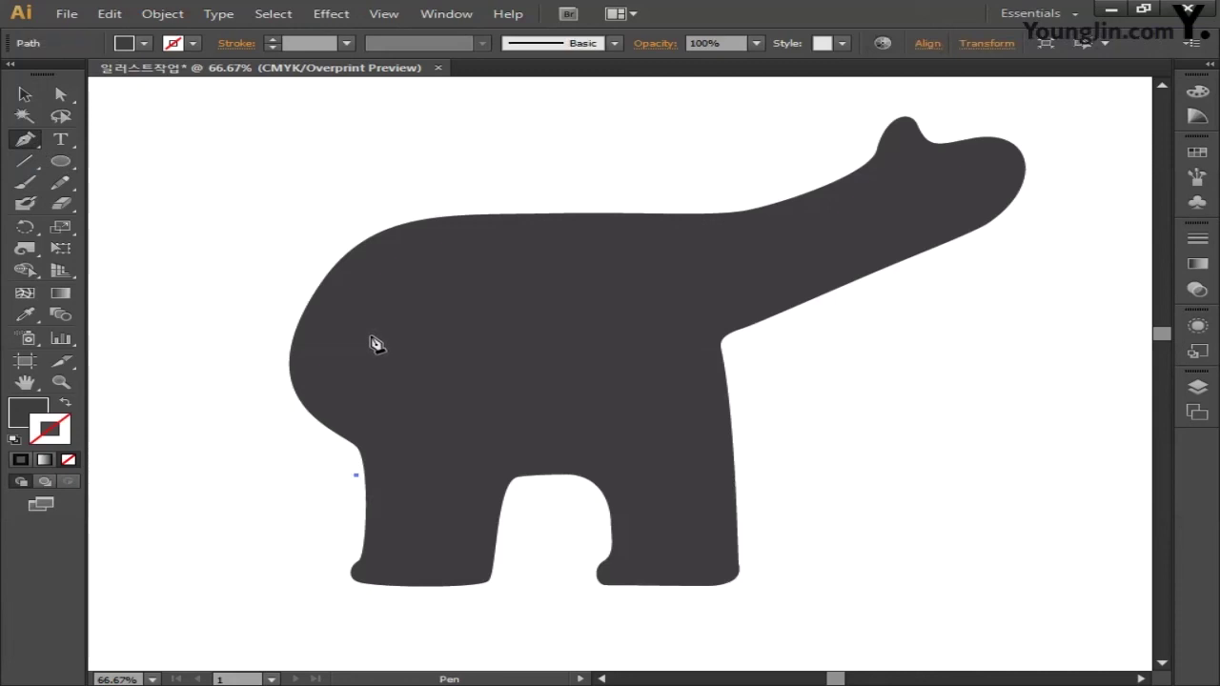
{"action": "left_click_drag", "start_coordinate": [369, 333], "coordinate": [383, 310]}
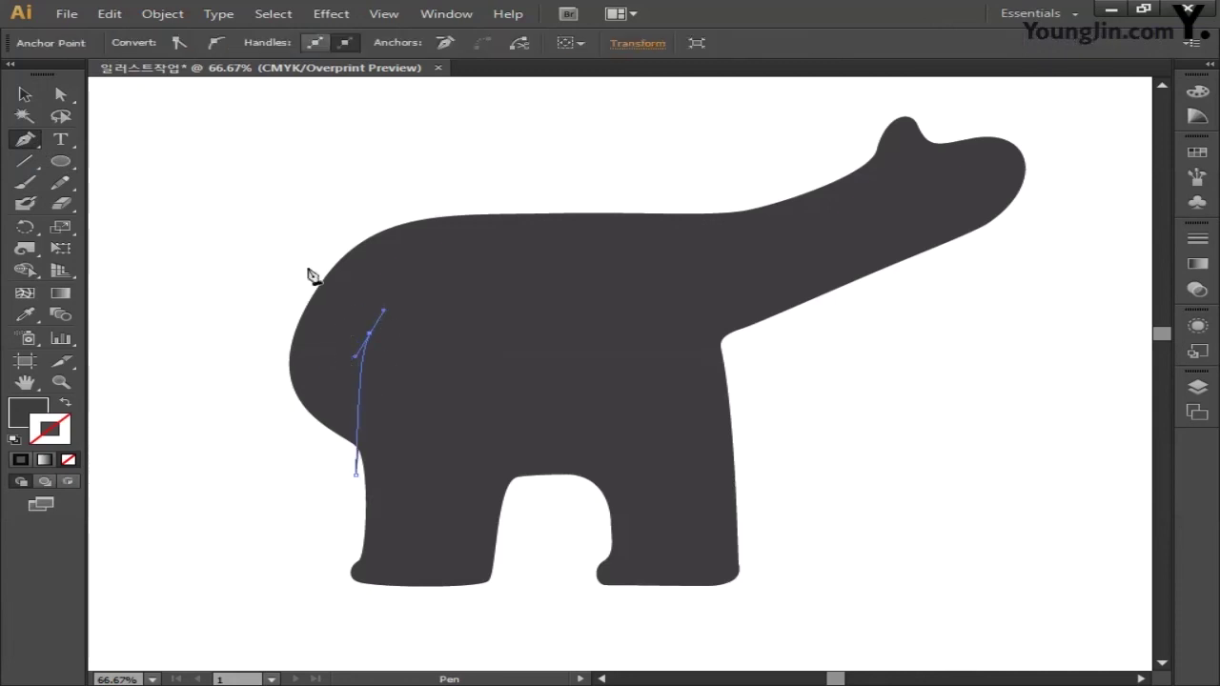
Set the stroke color of the new rump line to a strong red
{"action": "left_click", "coordinate": [25, 94]}
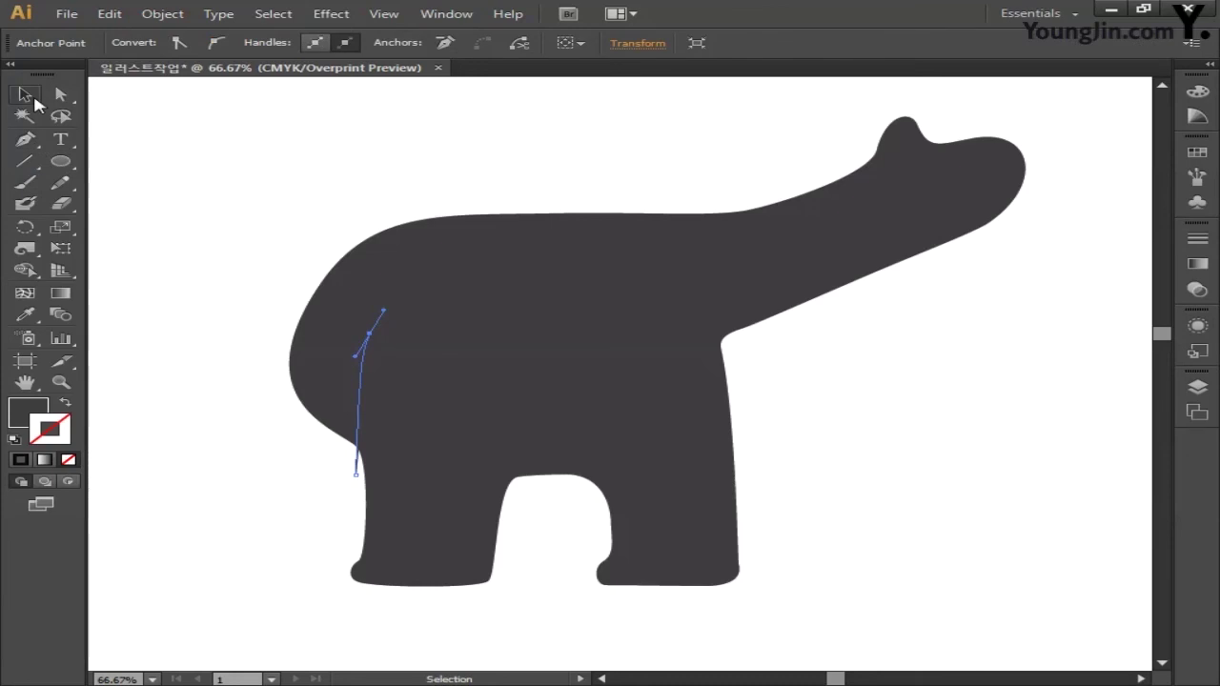
{"action": "double_click", "coordinate": [66, 436]}
{"action": "left_click_drag", "start_coordinate": [700, 407], "coordinate": [850, 253]}
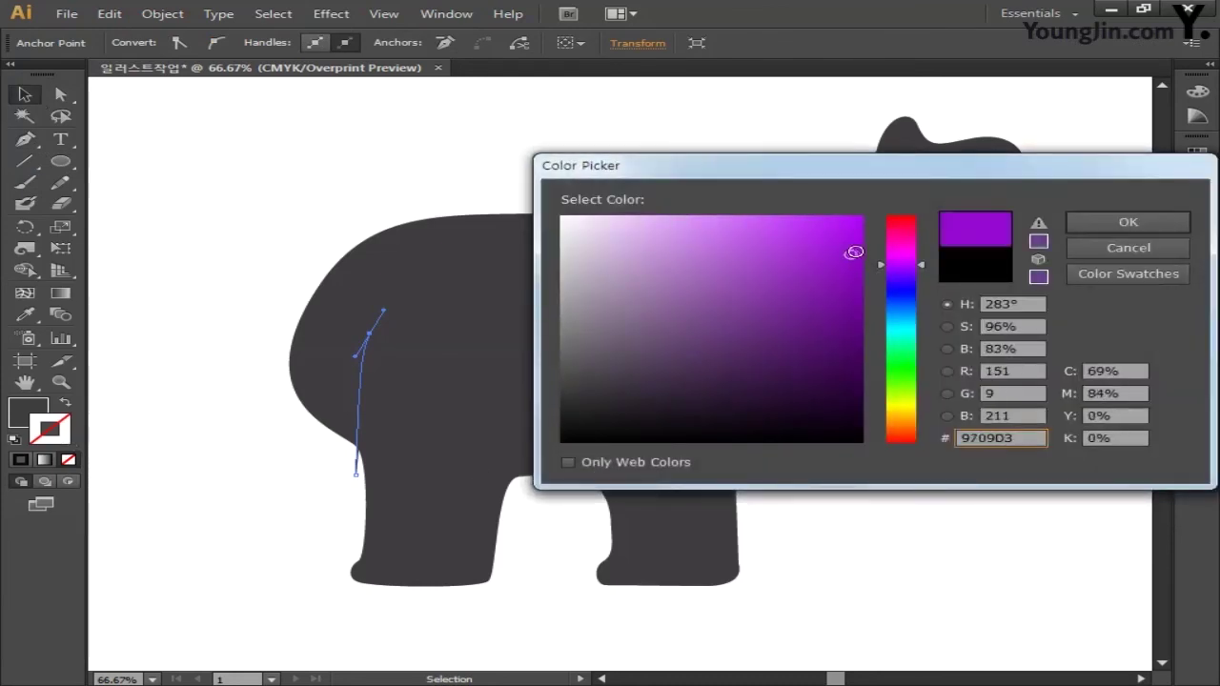
{"action": "left_click", "coordinate": [913, 219]}
{"action": "left_click", "coordinate": [1074, 225]}
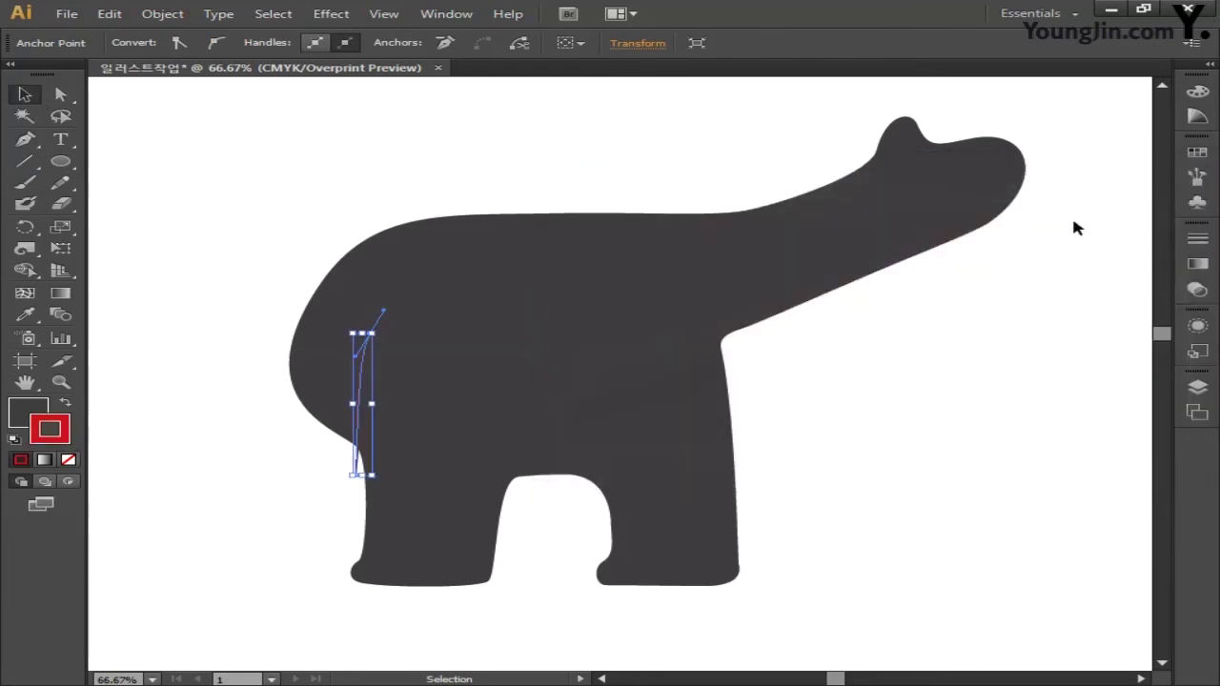
Remove the fill from the red rump line and set its stroke weight to 10 pt
{"action": "left_click", "coordinate": [32, 412]}
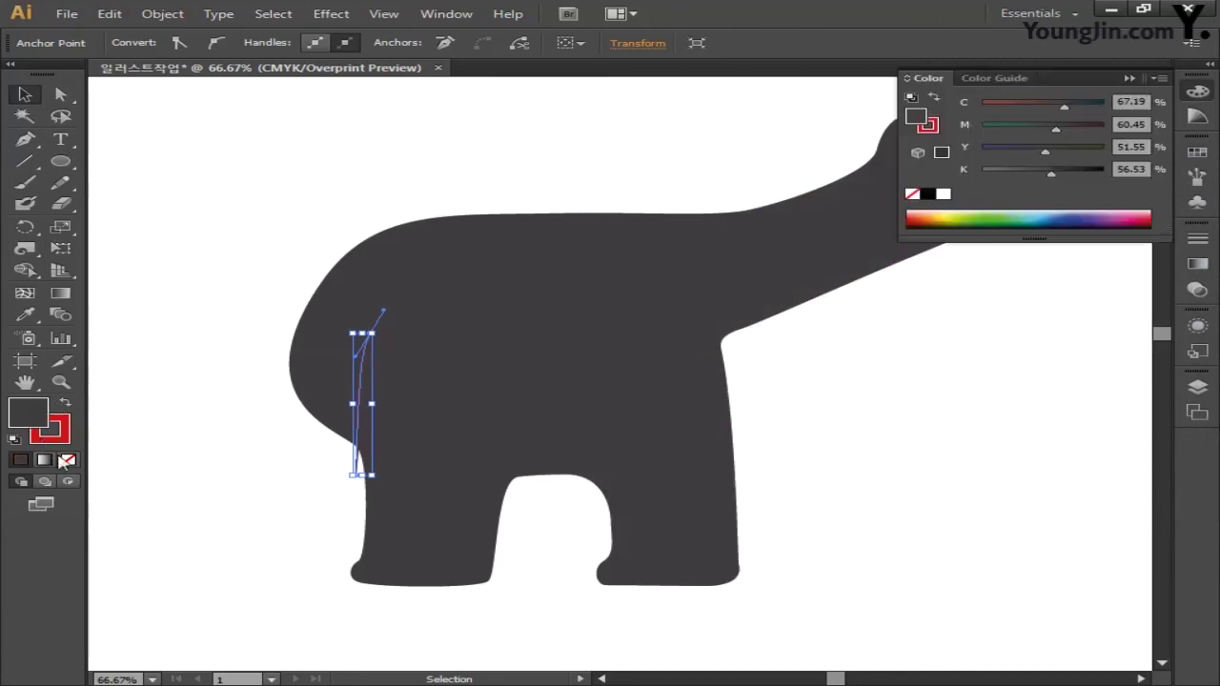
{"action": "left_click", "coordinate": [68, 460]}
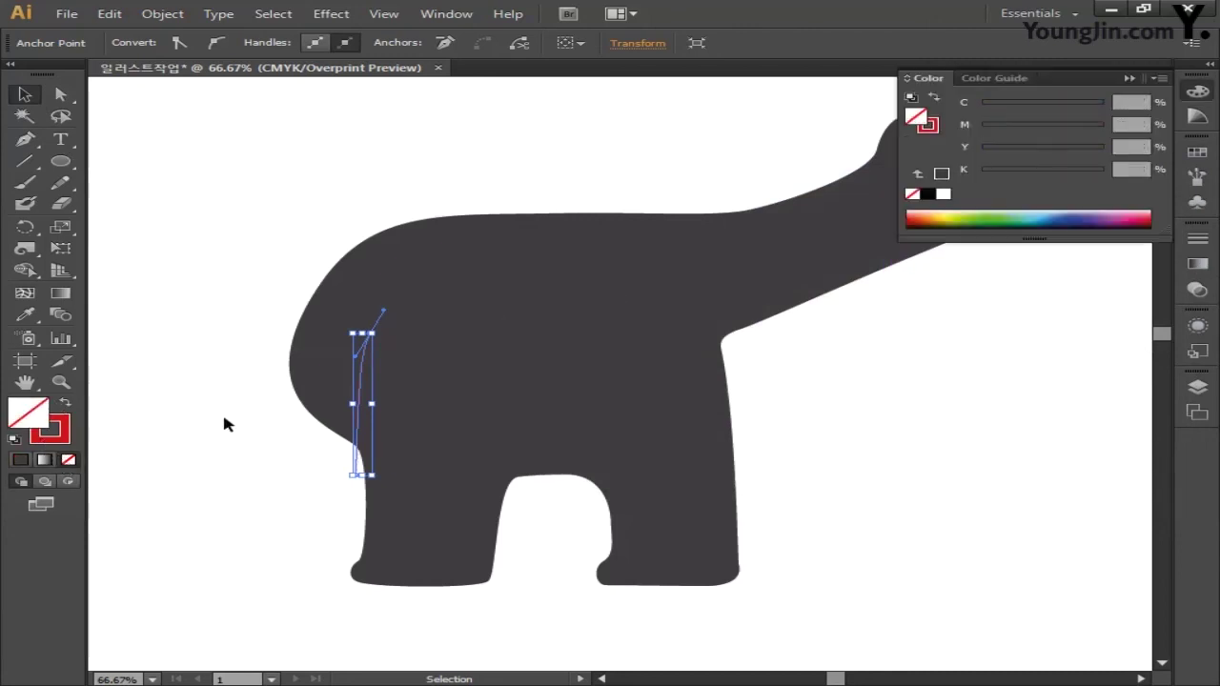
{"action": "left_click", "coordinate": [227, 424]}
{"action": "left_click", "coordinate": [360, 476]}
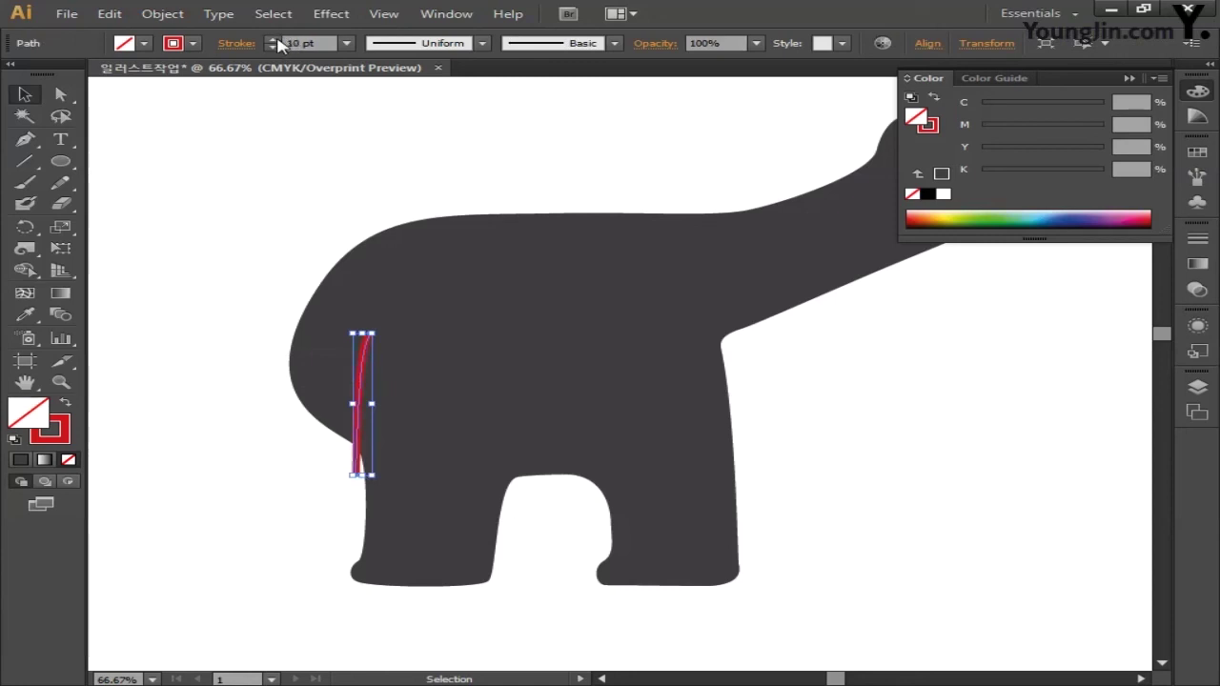
Reshape the red line, extending its lower end down to the hind leg's back edge and raising its curved upper end
{"action": "left_click", "coordinate": [242, 307]}
{"action": "left_click", "coordinate": [353, 474]}
{"action": "left_click", "coordinate": [25, 139]}
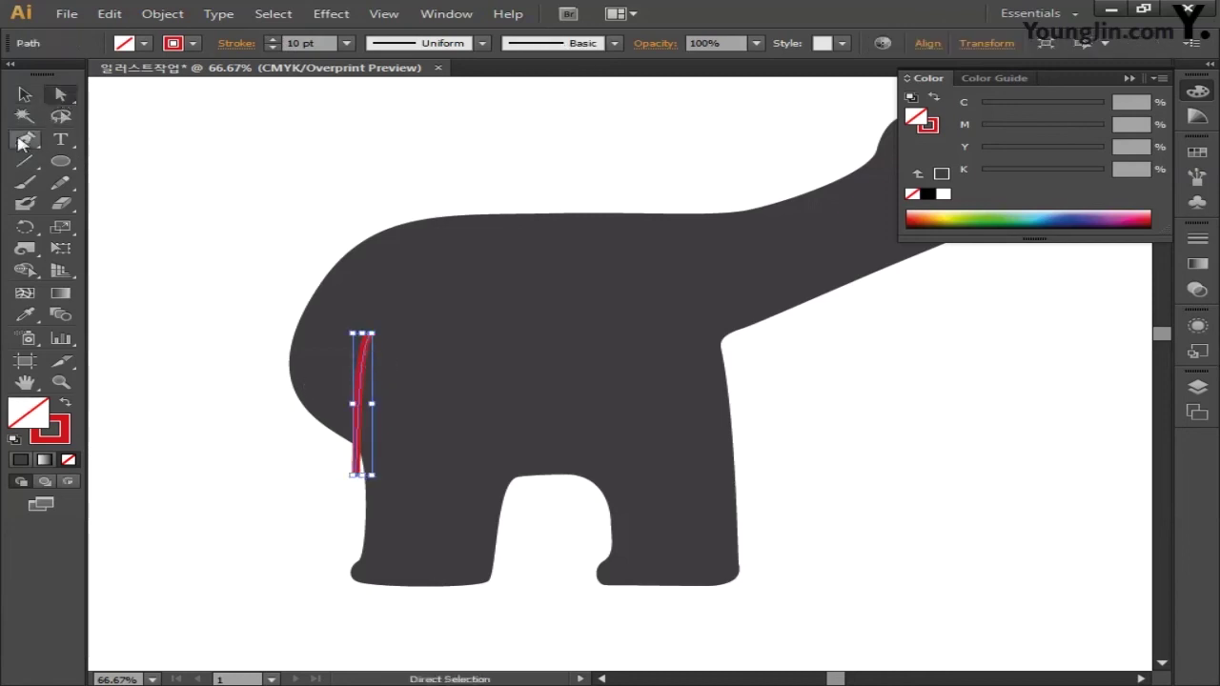
{"action": "left_click", "coordinate": [368, 341], "text": "ctrl"}
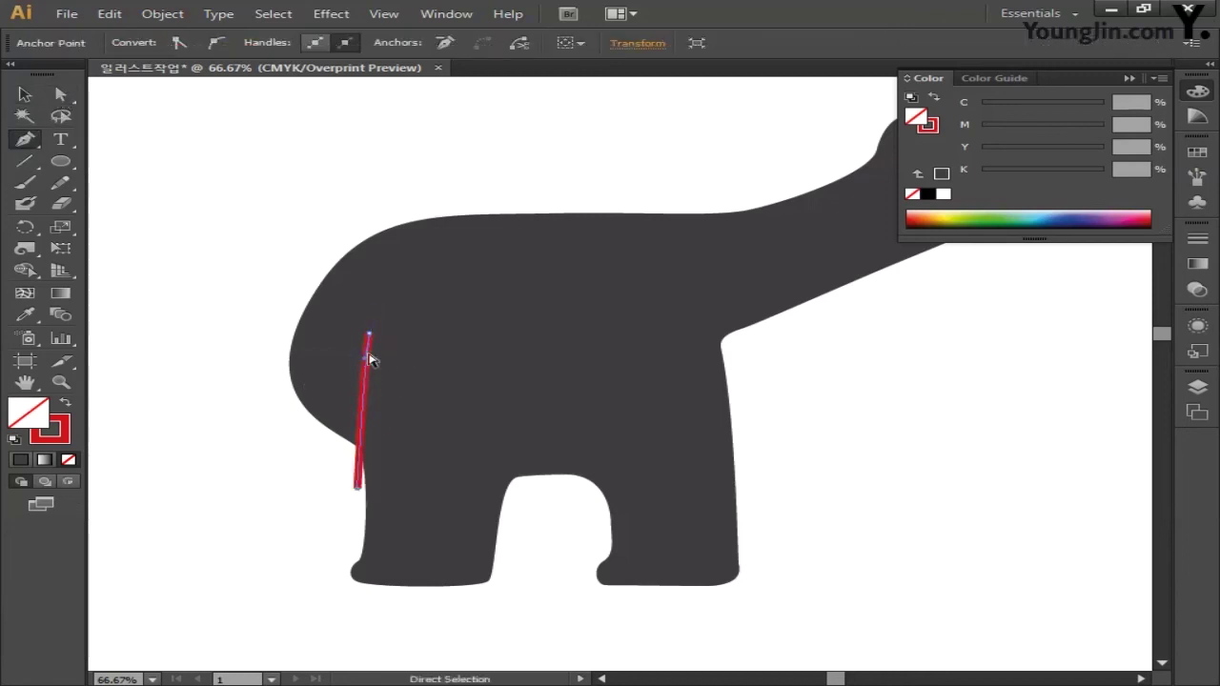
{"action": "left_click_drag", "start_coordinate": [368, 334], "coordinate": [354, 363]}
{"action": "left_click_drag", "start_coordinate": [355, 474], "coordinate": [366, 501]}
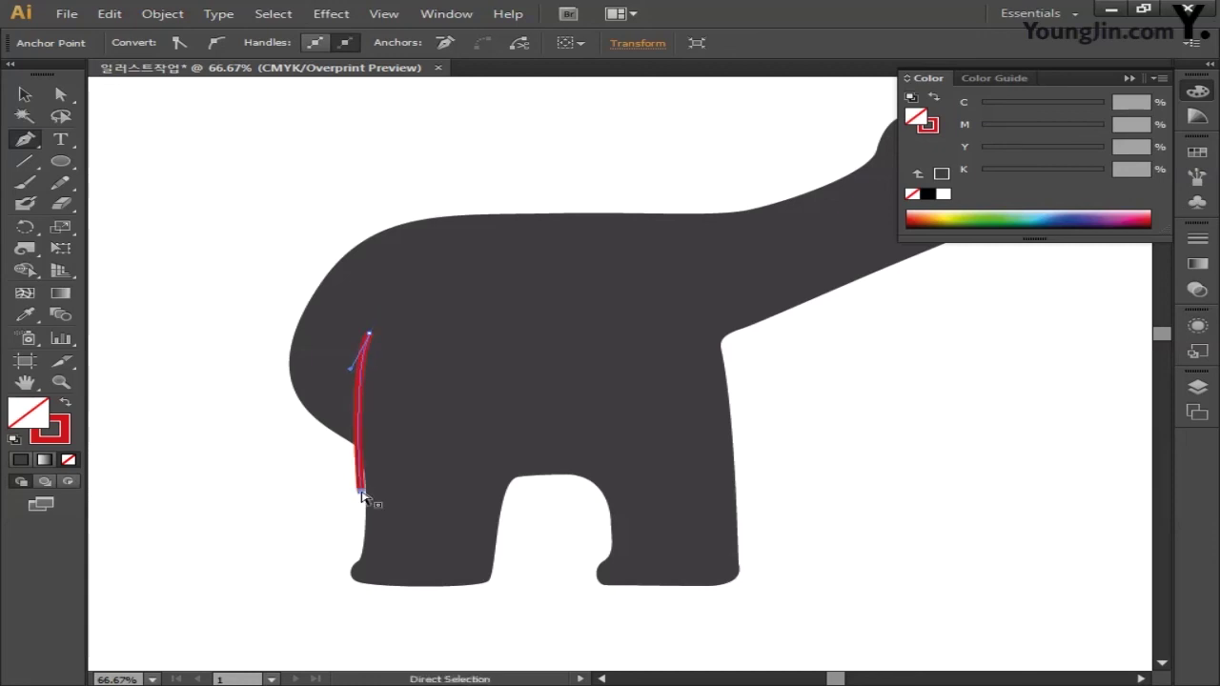
{"action": "left_click_drag", "start_coordinate": [369, 335], "coordinate": [365, 311]}
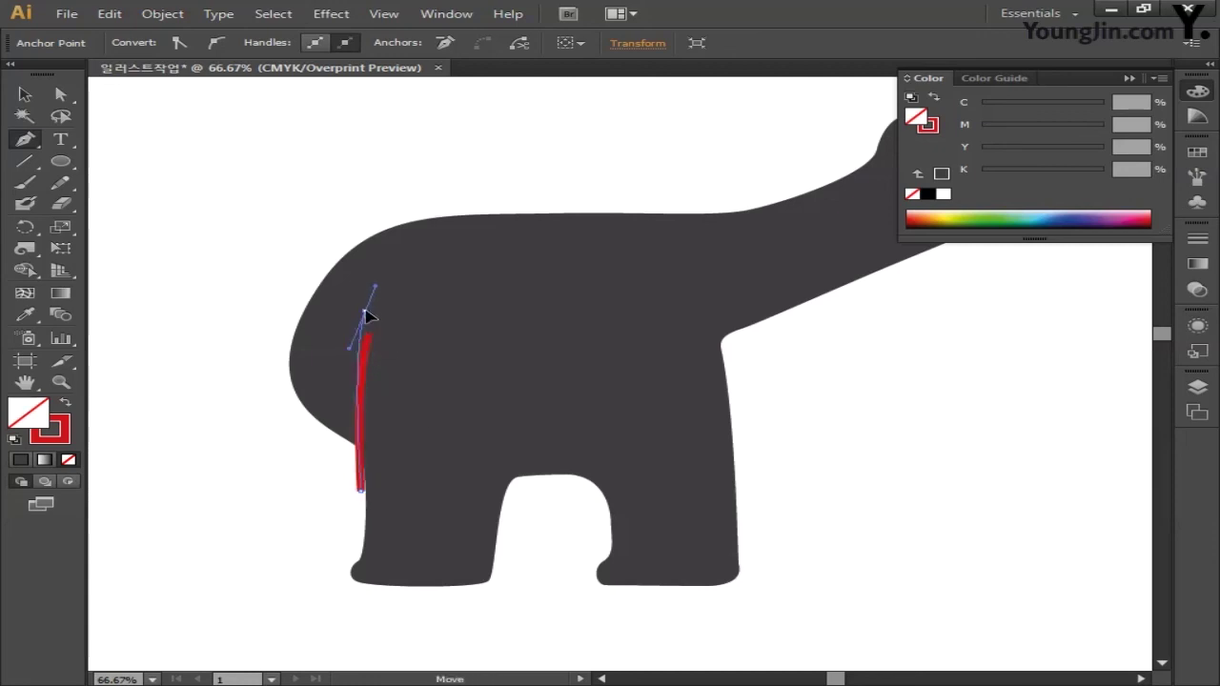
Give the red line's stroke round caps
{"action": "key", "text": "ctrl+shift+F9"}
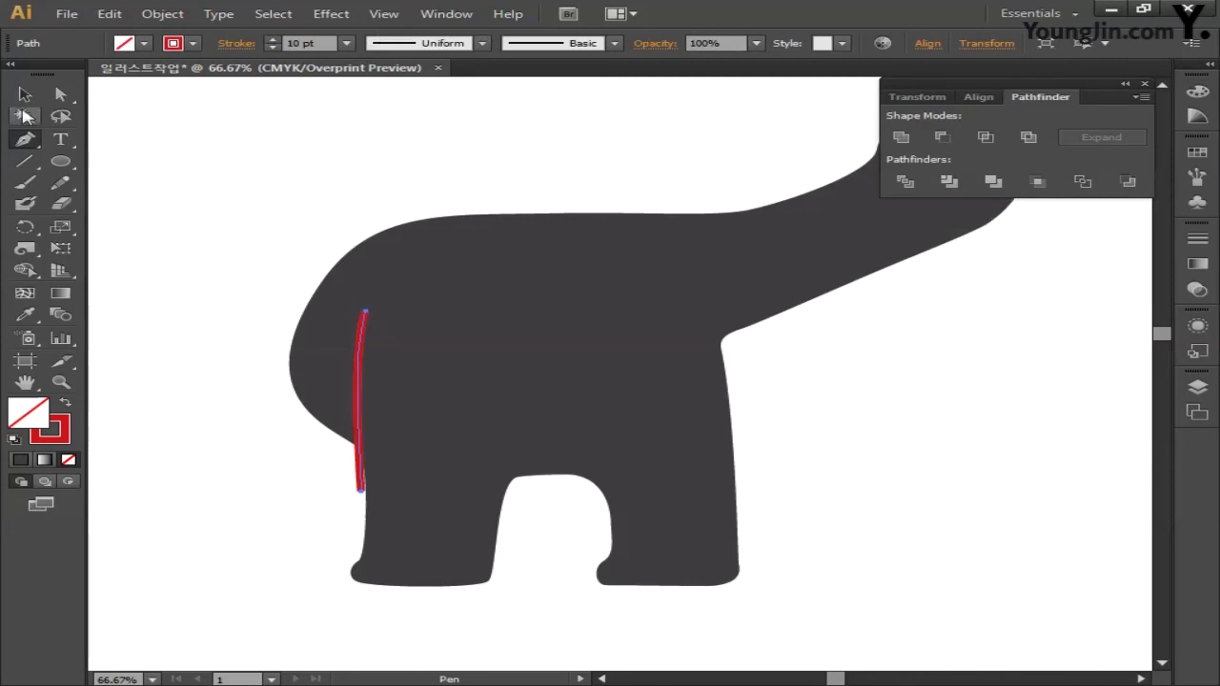
{"action": "key", "text": "v"}
{"action": "left_click", "coordinate": [1198, 238]}
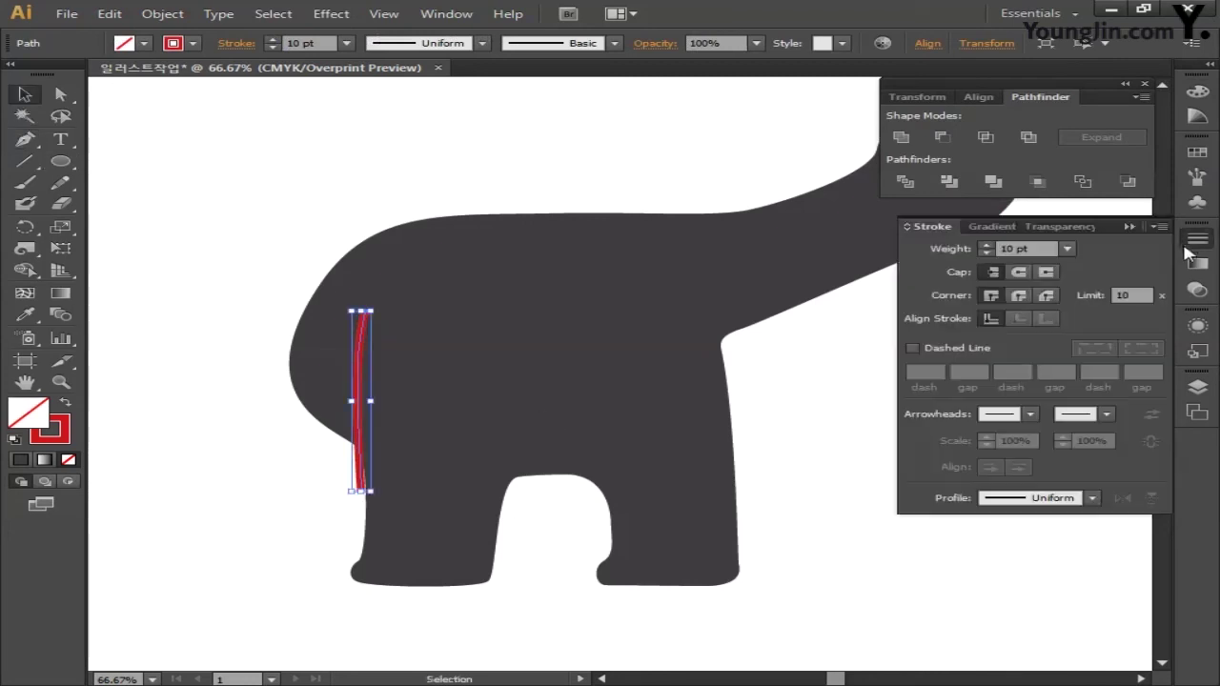
{"action": "left_click", "coordinate": [1024, 277]}
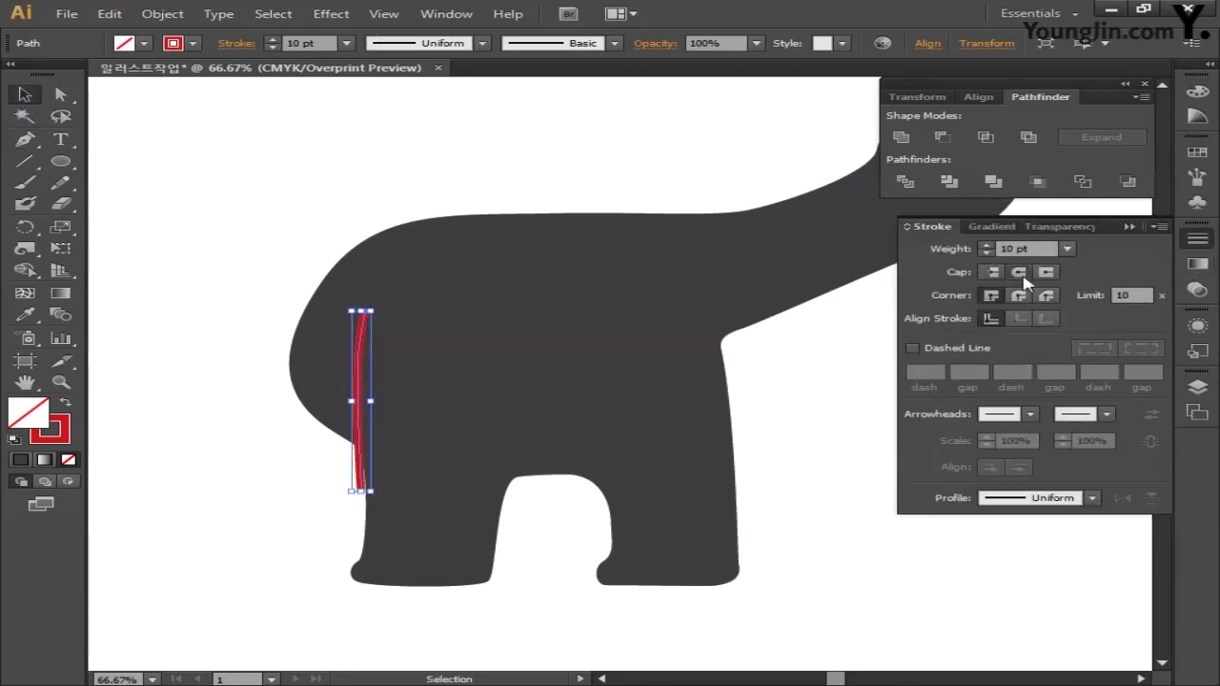
{"action": "left_click", "coordinate": [331, 303]}
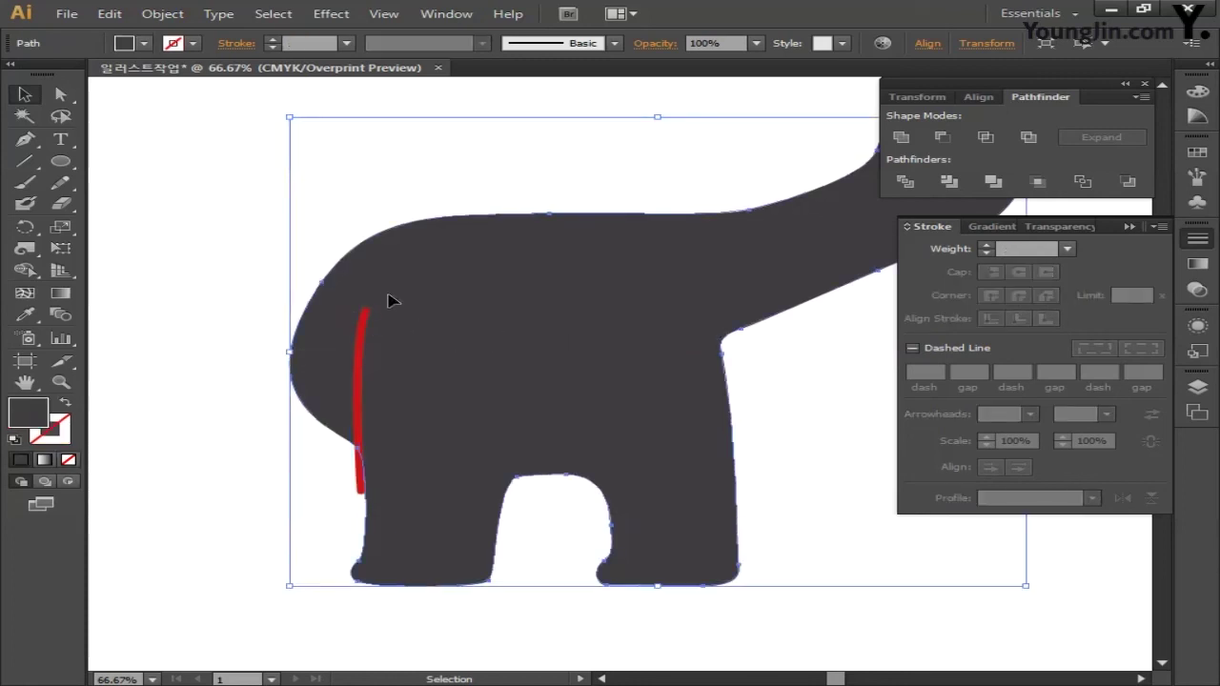
{"action": "left_click", "coordinate": [1198, 240]}
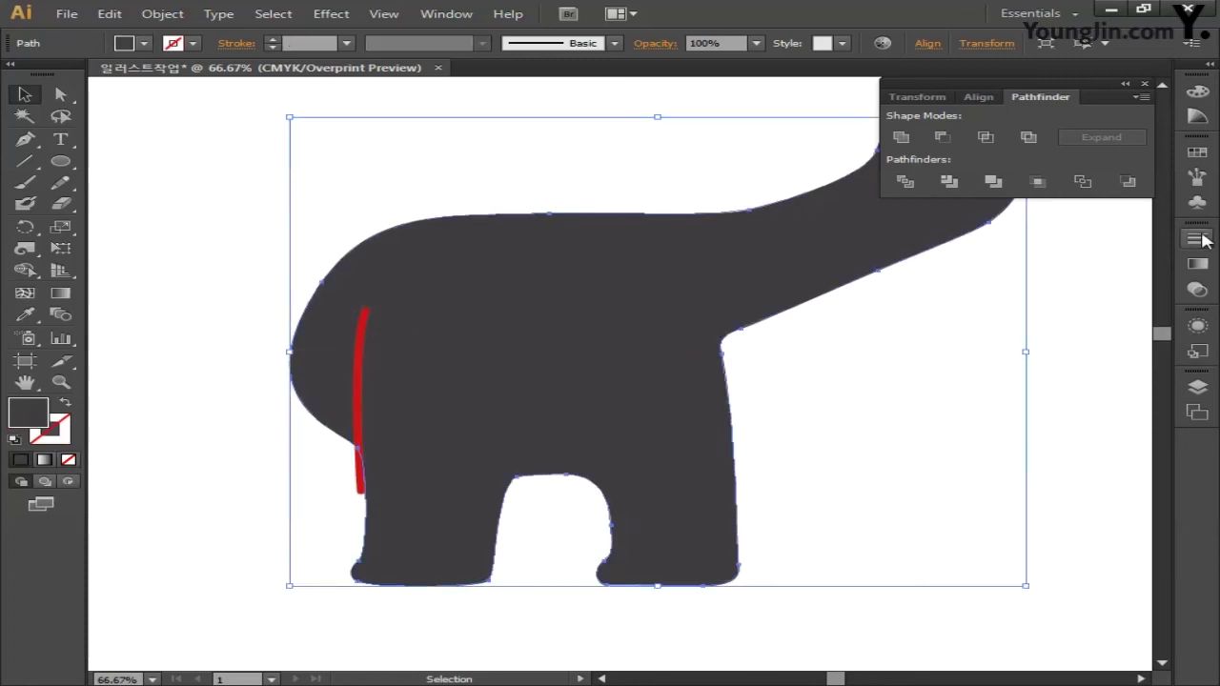
Select only the red line and convert it to a filled shape with Outline Stroke
{"action": "key", "text": "ctrl+a"}
{"action": "left_click", "coordinate": [1145, 84]}
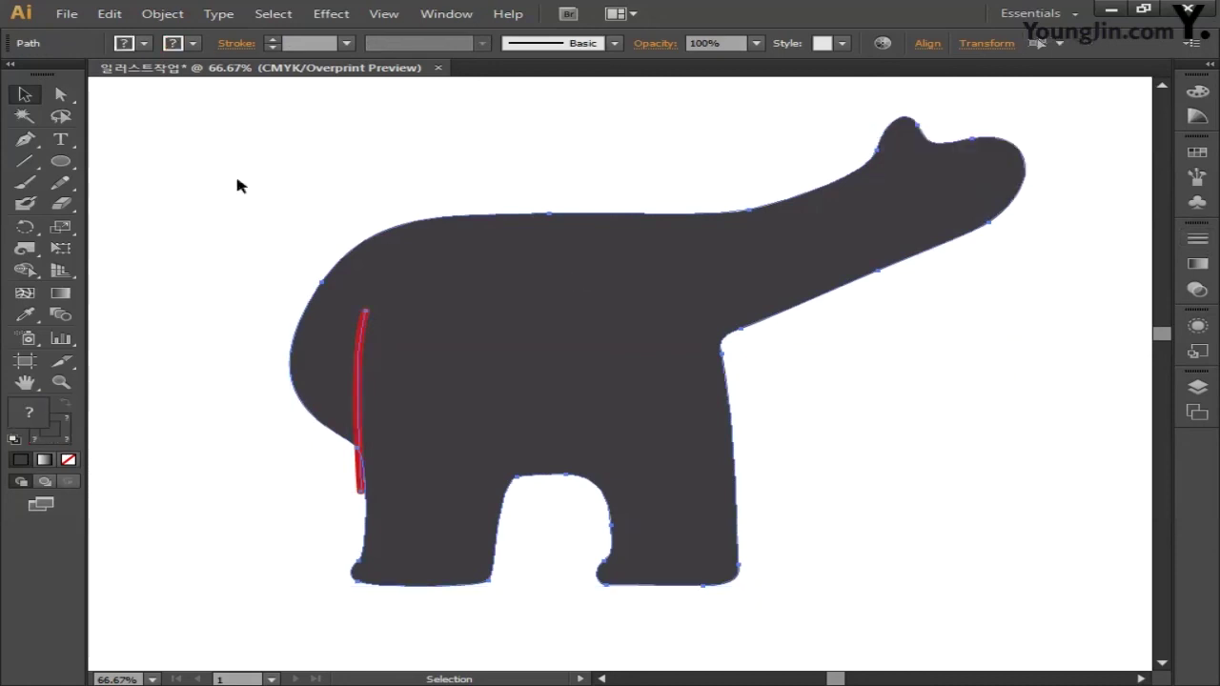
{"action": "left_click", "coordinate": [134, 168]}
{"action": "left_click", "coordinate": [363, 338]}
{"action": "left_click", "coordinate": [162, 13]}
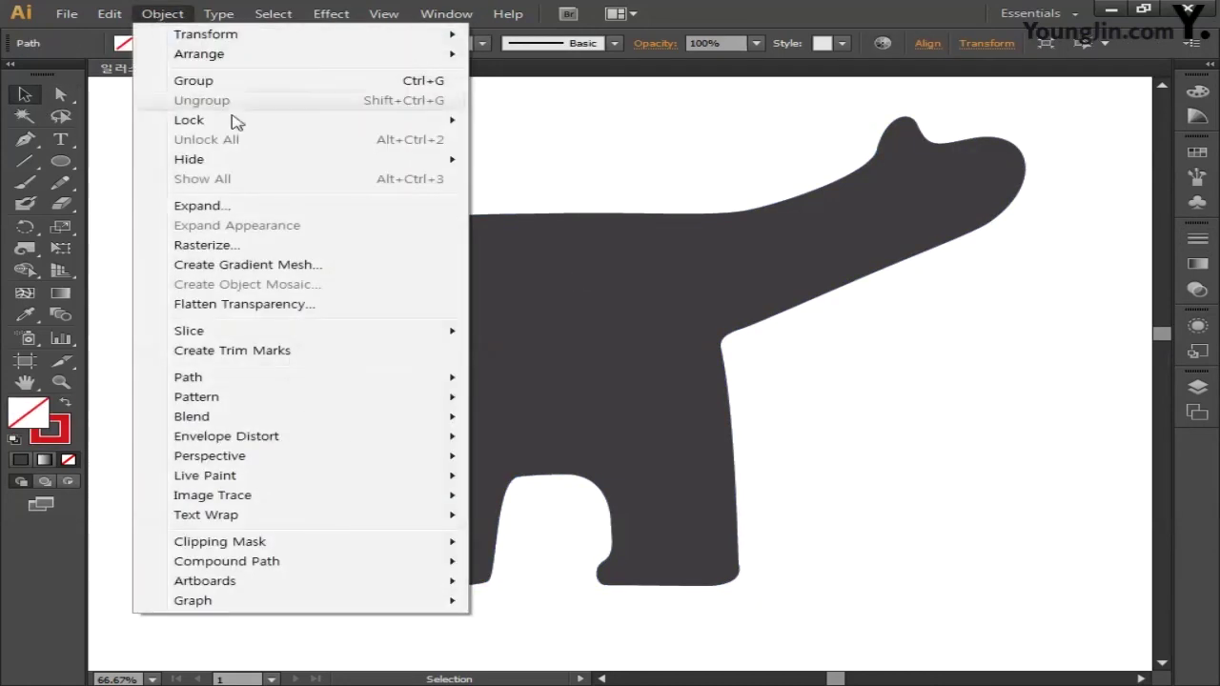
{"action": "mouse_move", "coordinate": [321, 386]}
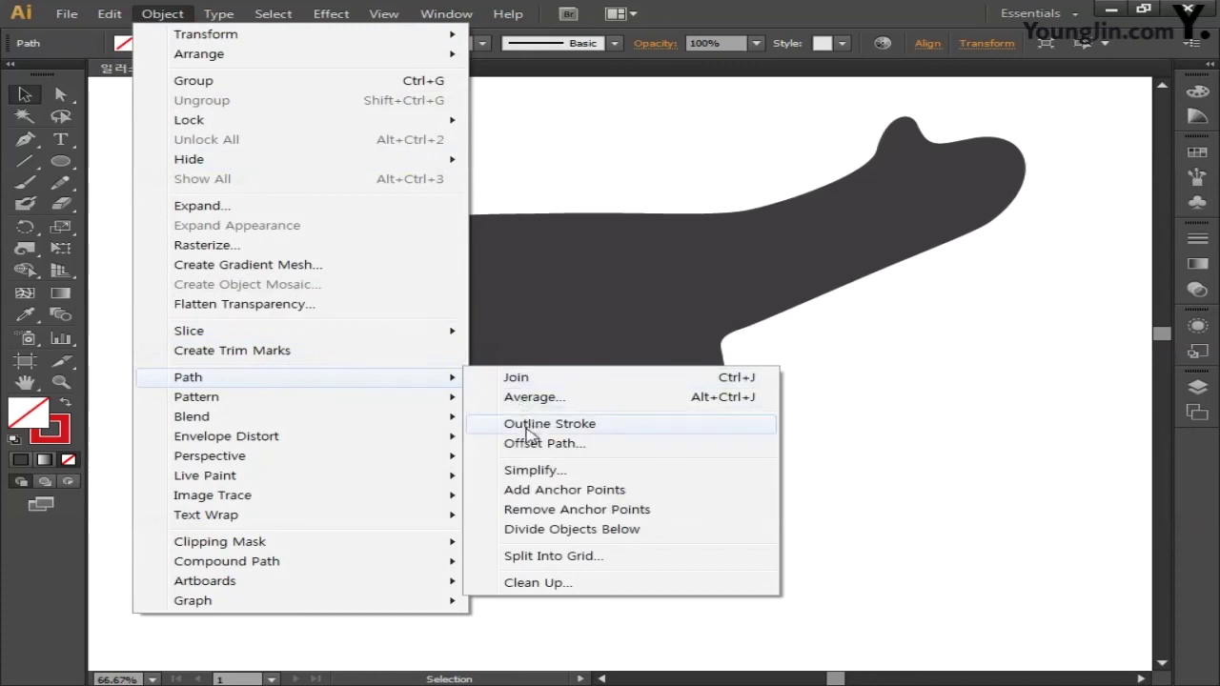
{"action": "left_click", "coordinate": [527, 425]}
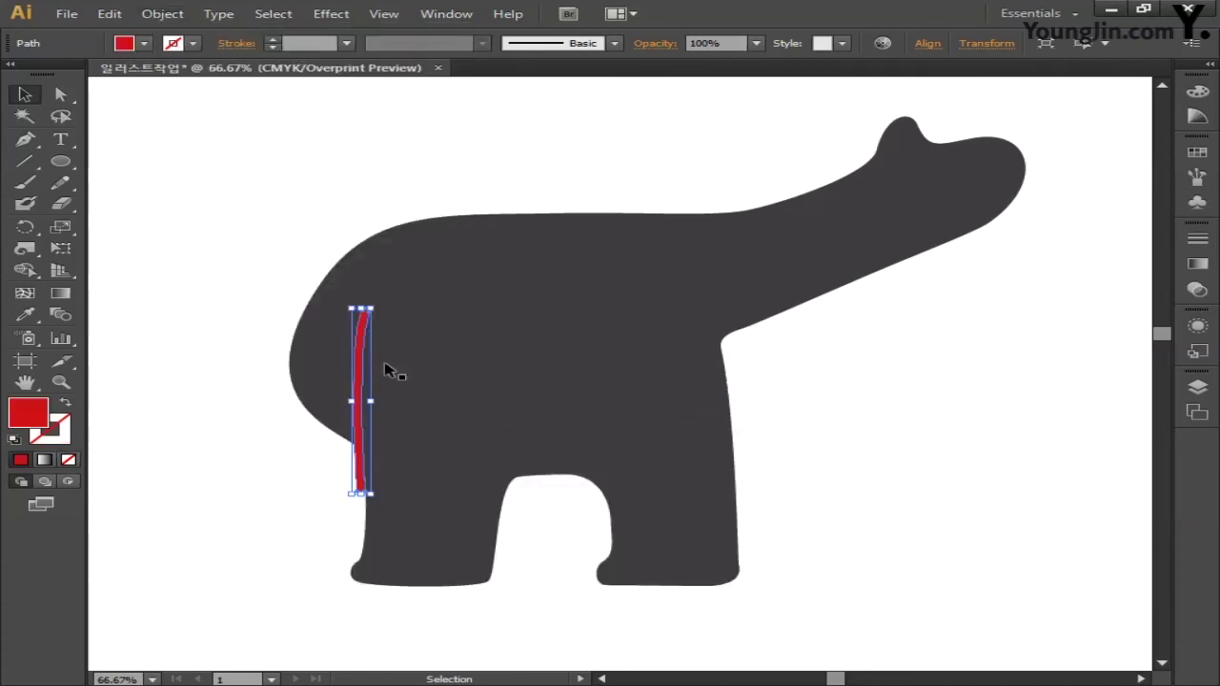
Cut the red rump line out of the bear's body with Pathfinder's Minus Front
{"action": "left_click", "coordinate": [254, 213]}
{"action": "left_click_drag", "start_coordinate": [254, 212], "coordinate": [599, 467]}
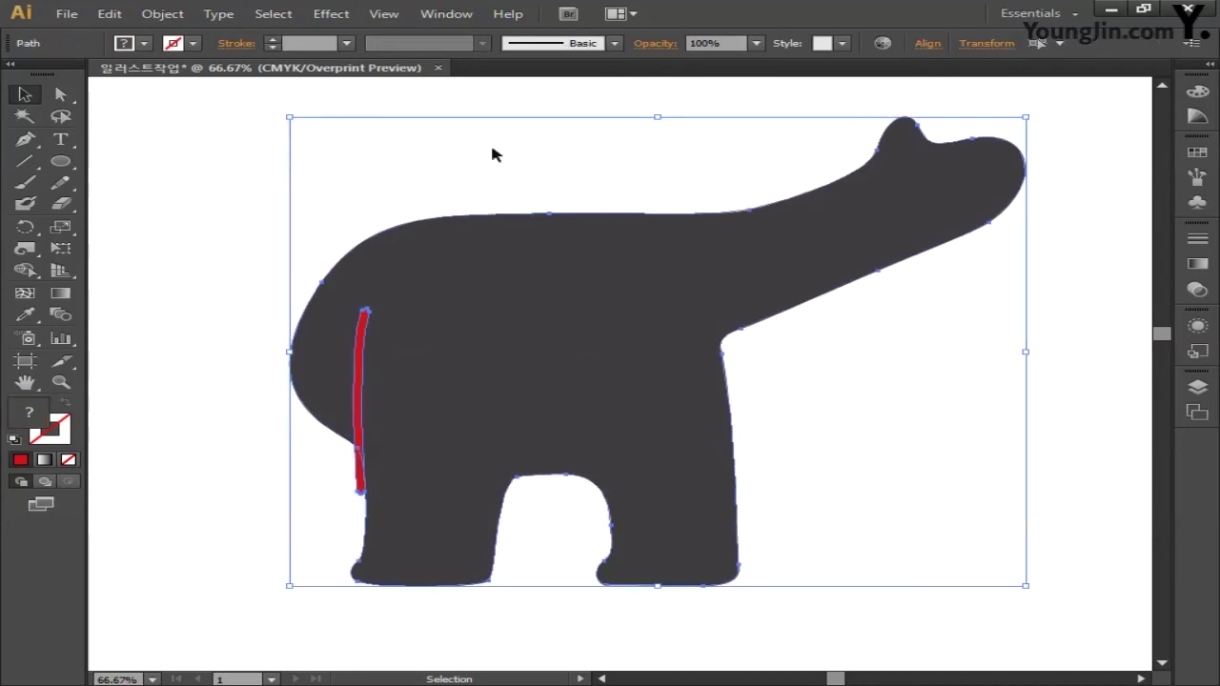
{"action": "left_click", "coordinate": [461, 14]}
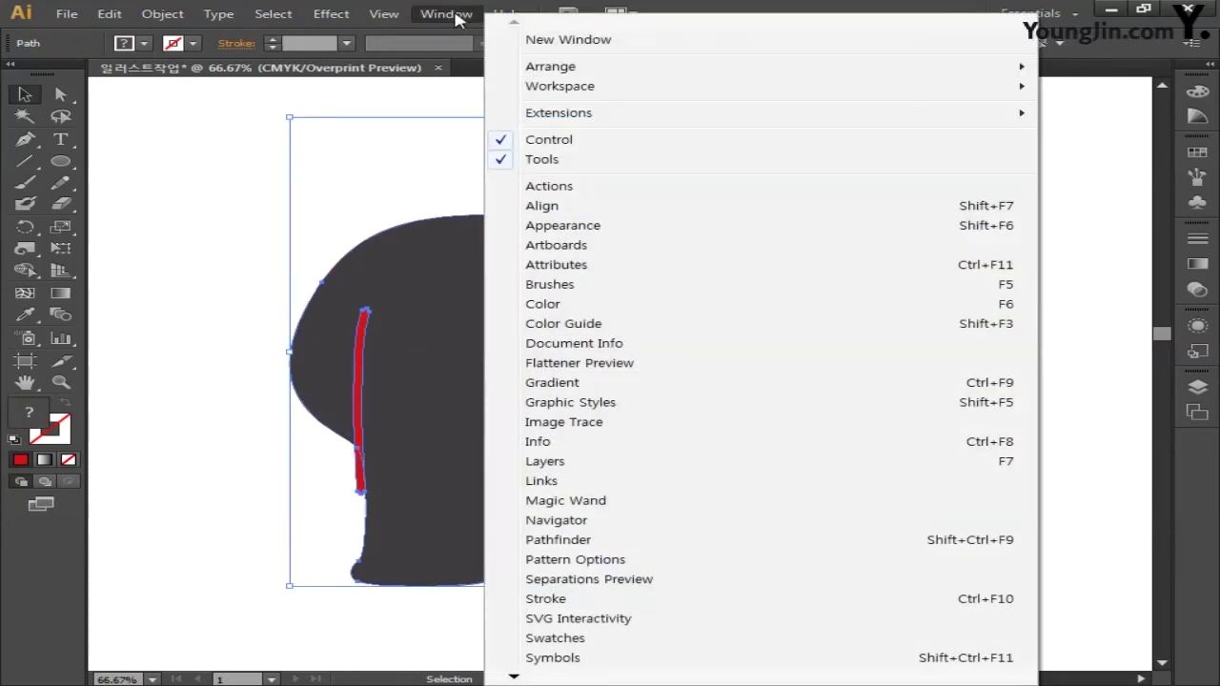
{"action": "left_click", "coordinate": [604, 540]}
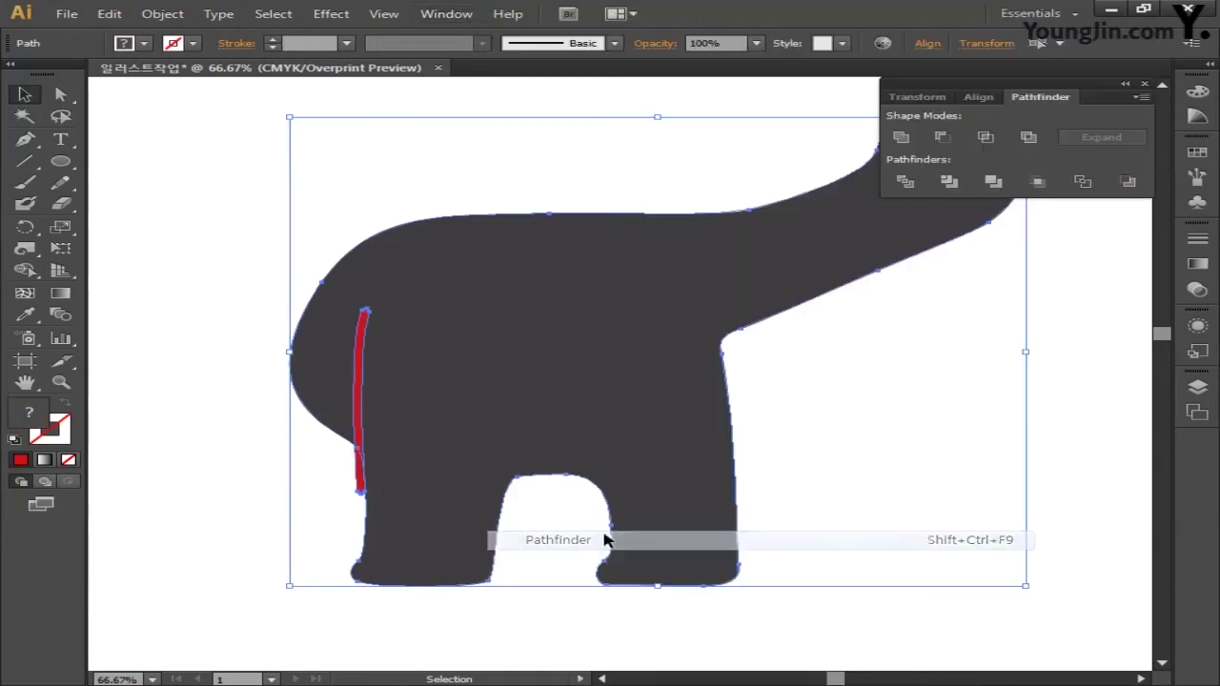
{"action": "left_click", "coordinate": [941, 138]}
{"action": "left_click", "coordinate": [495, 152]}
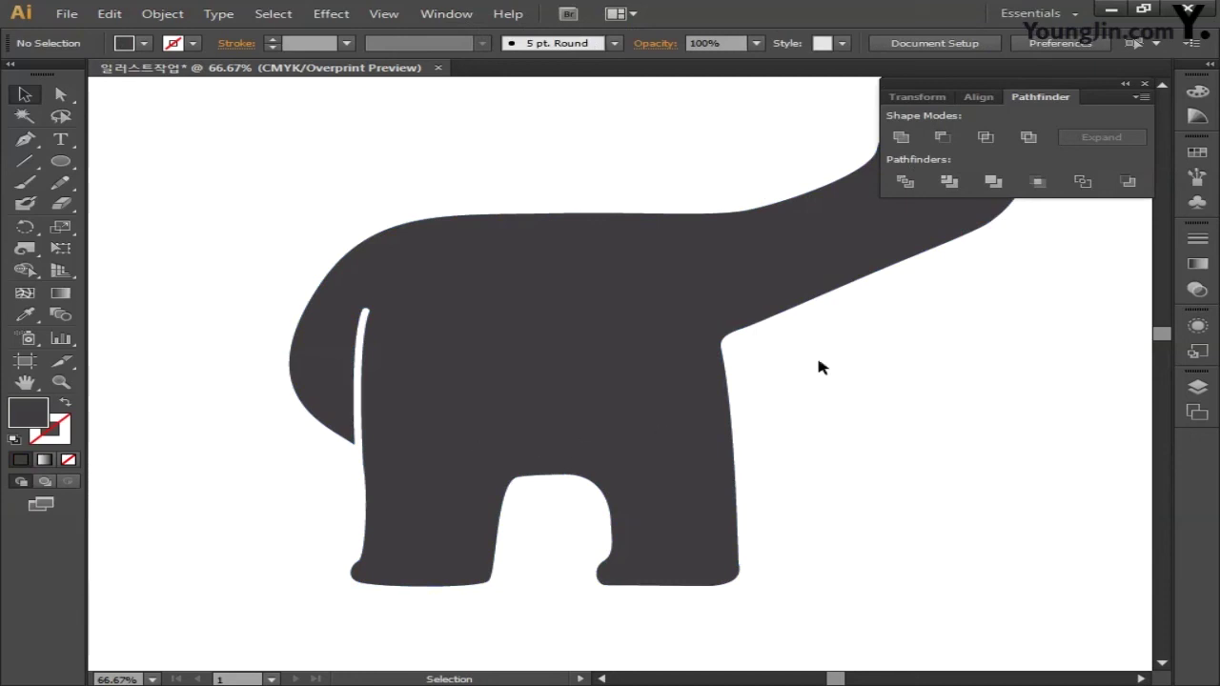
Draw a short, nearly horizontal line segment across the back of the bear's hind foot
{"action": "left_click_drag", "start_coordinate": [962, 358], "coordinate": [916, 391]}
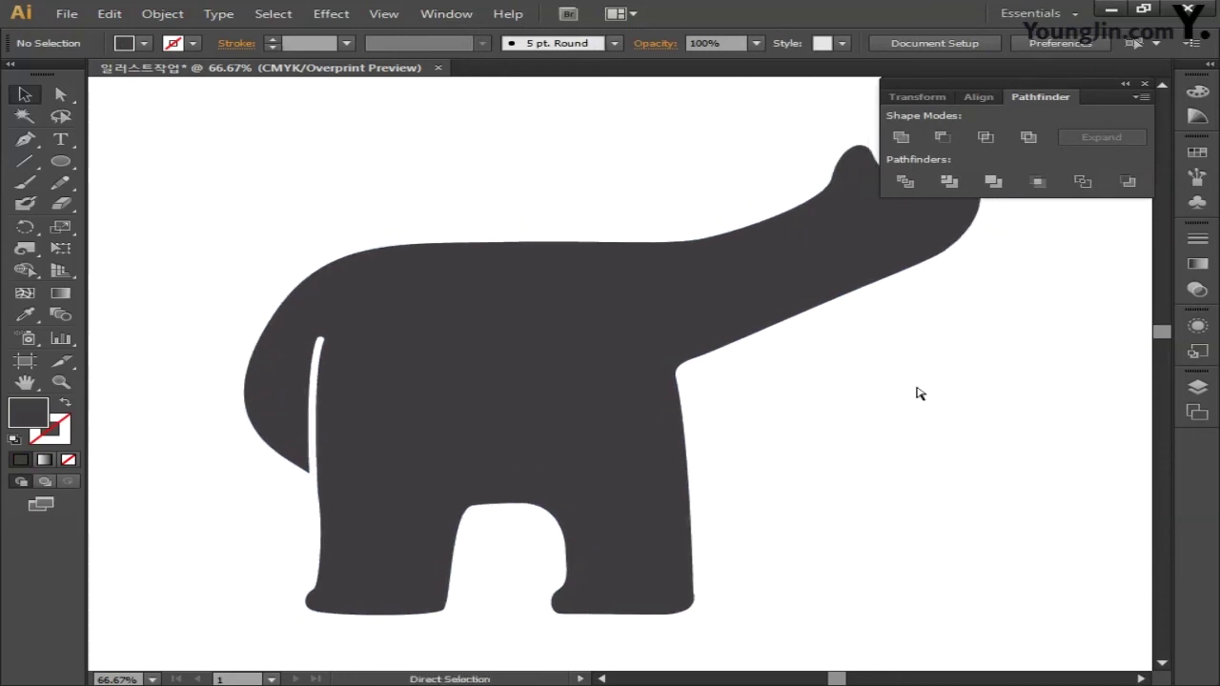
{"action": "key", "text": "ctrl+minus"}
{"action": "key", "text": "ctrl+minus"}
{"action": "scroll", "coordinate": [814, 403], "scroll_direction": "up", "scroll_amount": 3}
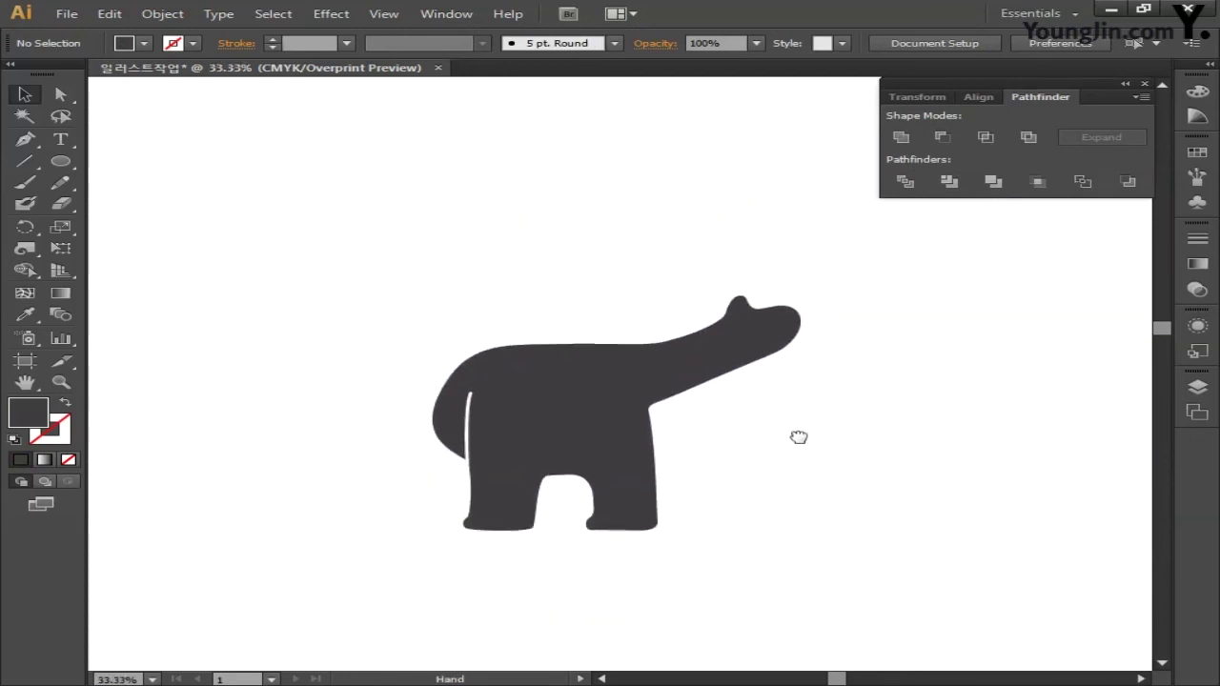
{"action": "key", "text": "ctrl+plus"}
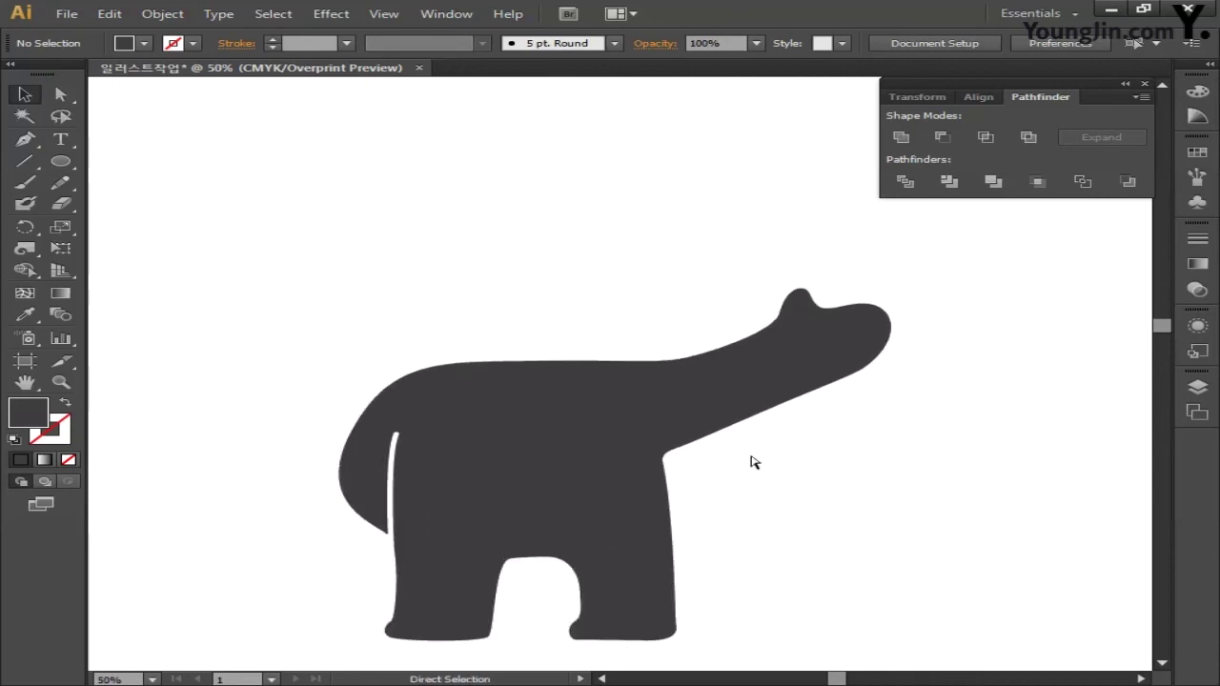
{"action": "key", "text": "ctrl+plus"}
{"action": "left_click_drag", "start_coordinate": [543, 503], "coordinate": [469, 378]}
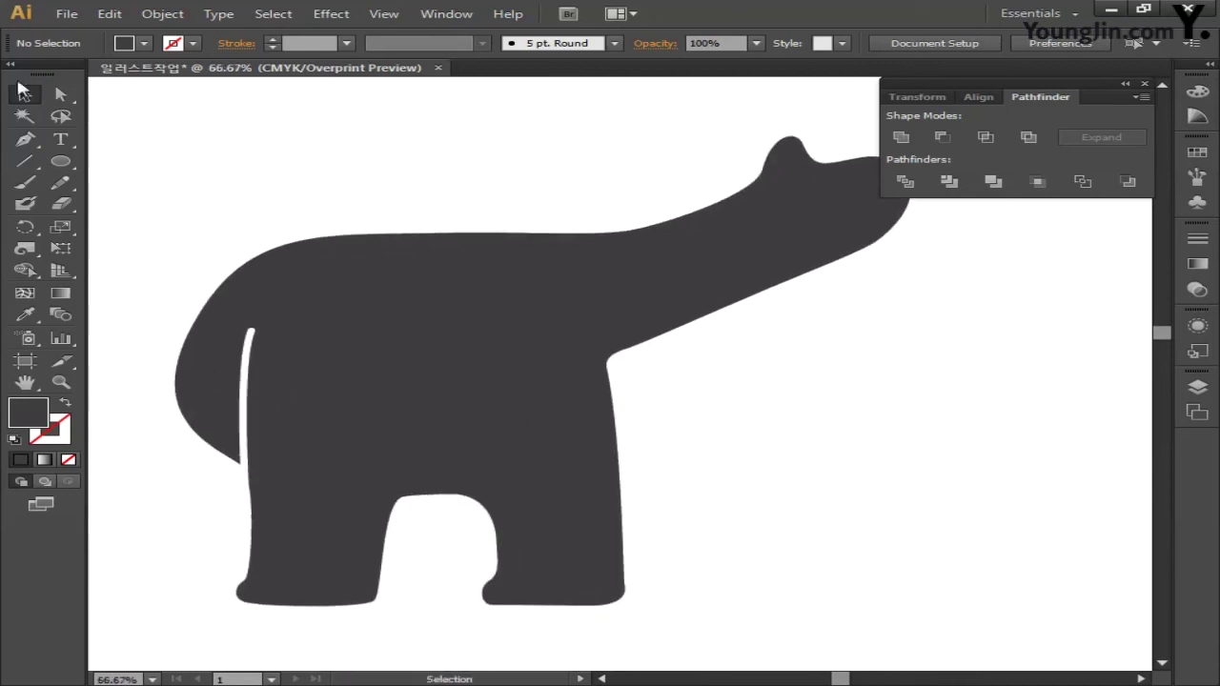
{"action": "left_click", "coordinate": [25, 161]}
{"action": "left_click_drag", "start_coordinate": [224, 580], "coordinate": [199, 573]}
{"action": "key", "text": "v"}
{"action": "left_click", "coordinate": [219, 610]}
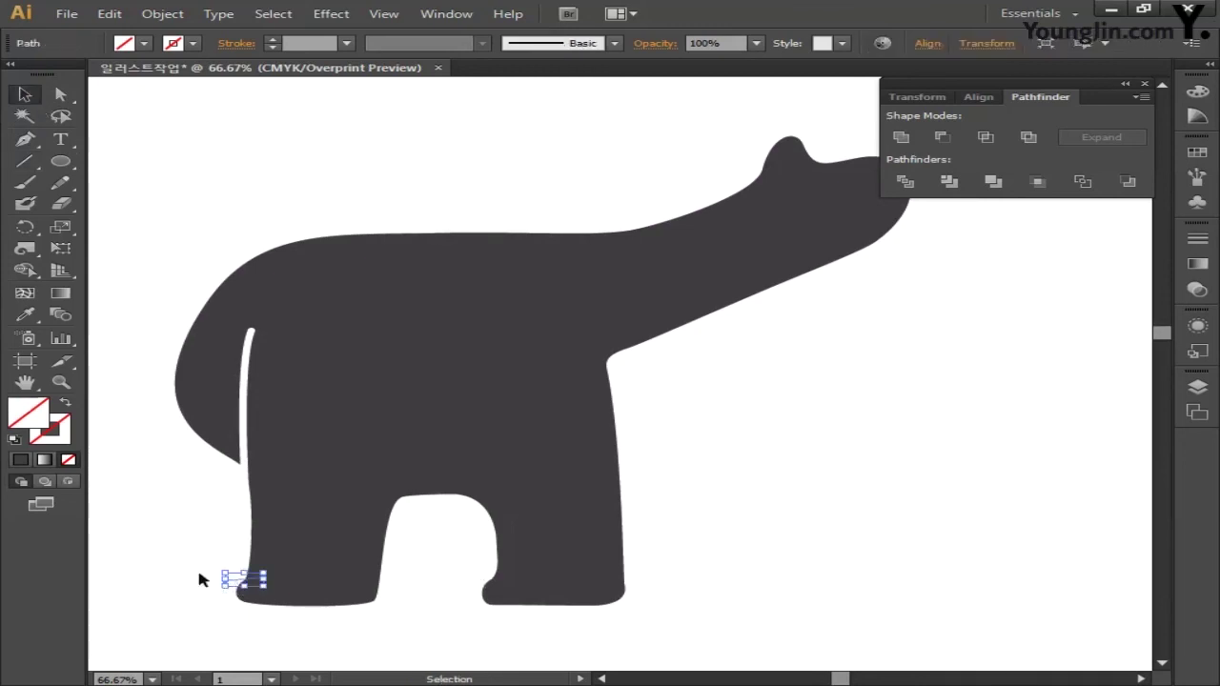
Give the hind foot line a red 10 pt stroke with round caps
{"action": "left_click", "coordinate": [1197, 238]}
{"action": "left_click", "coordinate": [1018, 272]}
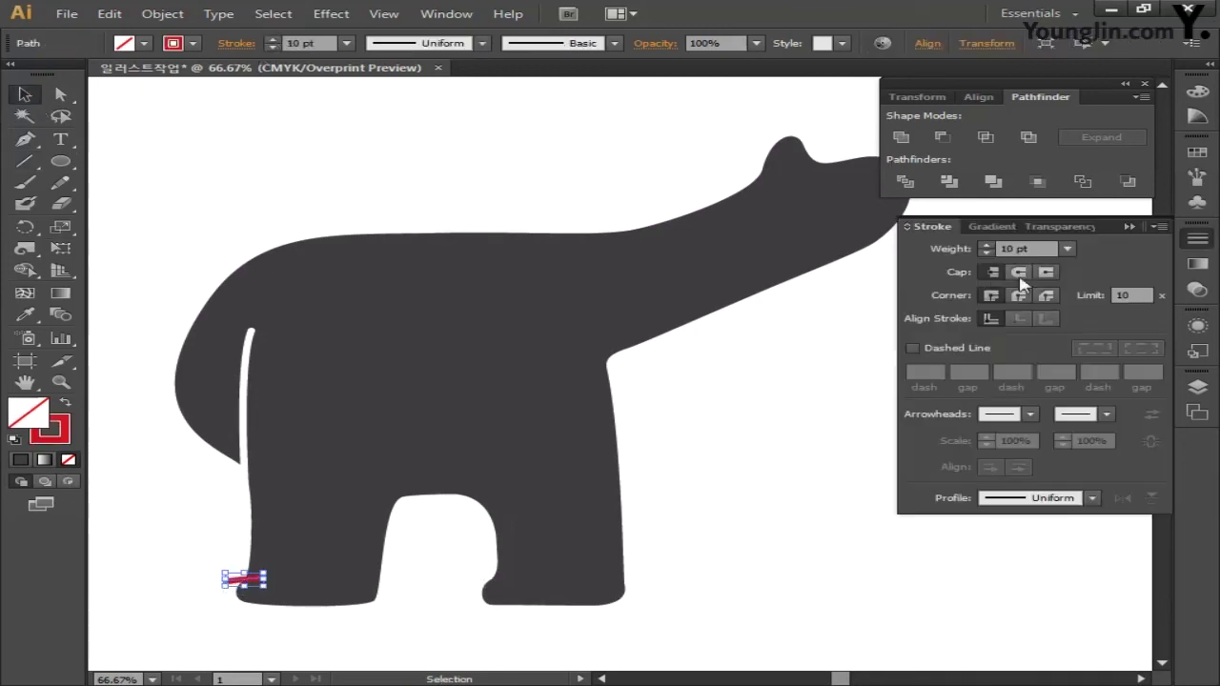
{"action": "left_click", "coordinate": [152, 558]}
Add an anchor point midway on the hind foot line and lower its outer end so the line arches over the heel
{"action": "left_click", "coordinate": [222, 582]}
{"action": "key", "text": "ctrl+plus"}
{"action": "key", "text": "ctrl+plus"}
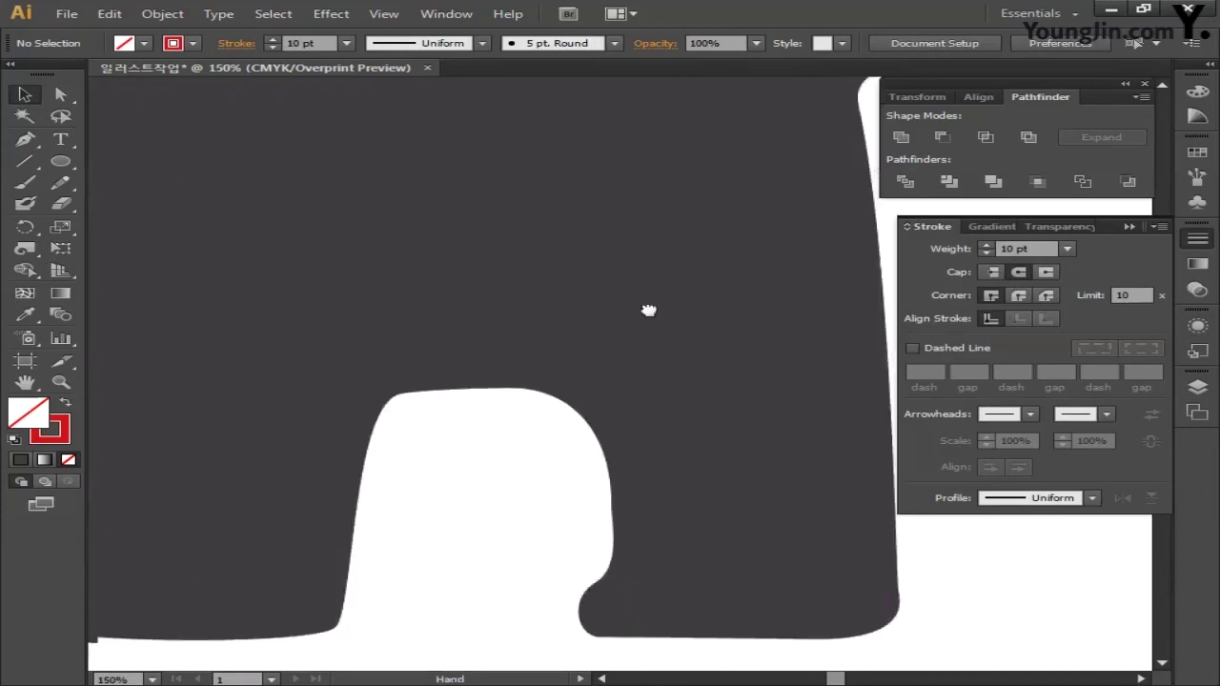
{"action": "left_click", "coordinate": [25, 140]}
{"action": "left_click", "coordinate": [481, 334], "text": "ctrl"}
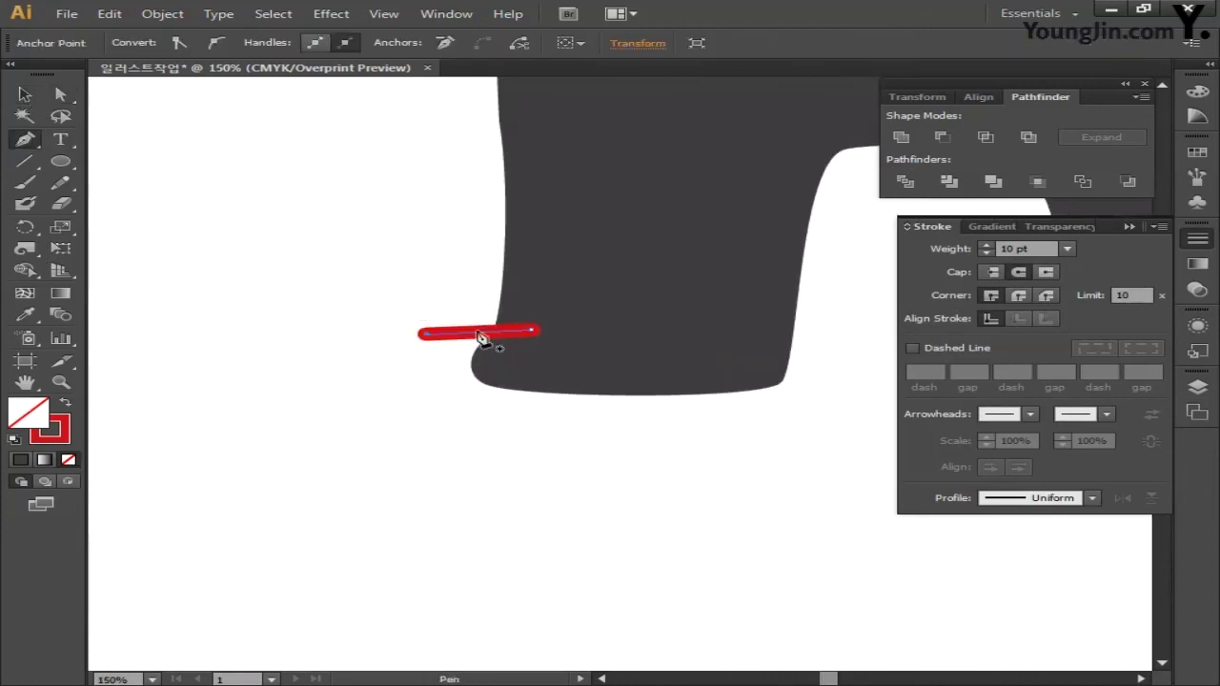
{"action": "left_click_drag", "start_coordinate": [425, 334], "coordinate": [426, 359]}
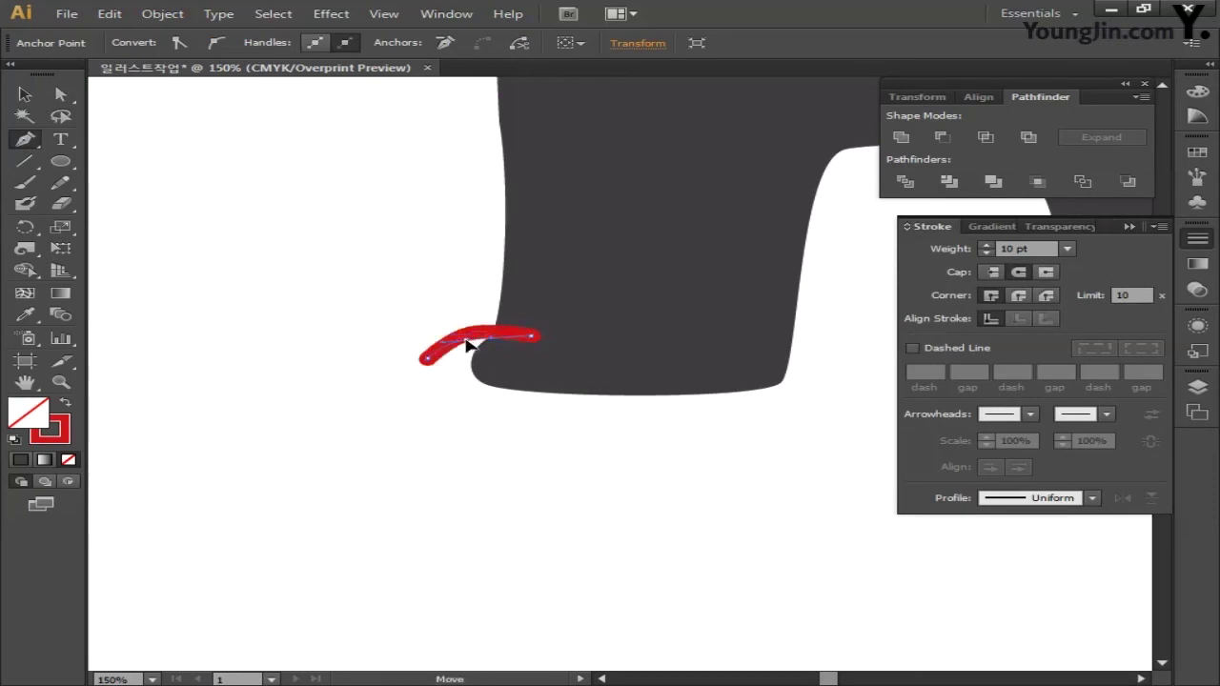
{"action": "key", "text": "v"}
{"action": "left_click", "coordinate": [142, 131]}
Duplicate the arched red line onto the back of the front foot
{"action": "key", "text": "ctrl+minus"}
{"action": "left_click", "coordinate": [273, 399]}
{"action": "left_click_drag", "start_coordinate": [274, 399], "coordinate": [650, 398]}
{"action": "mouse_move", "coordinate": [585, 349]}
{"action": "left_mouse_down"}
{"action": "mouse_move", "coordinate": [346, 435]}
{"action": "mouse_move", "coordinate": [162, 122]}
{"action": "left_mouse_up"}
{"action": "key", "text": "backslash"}
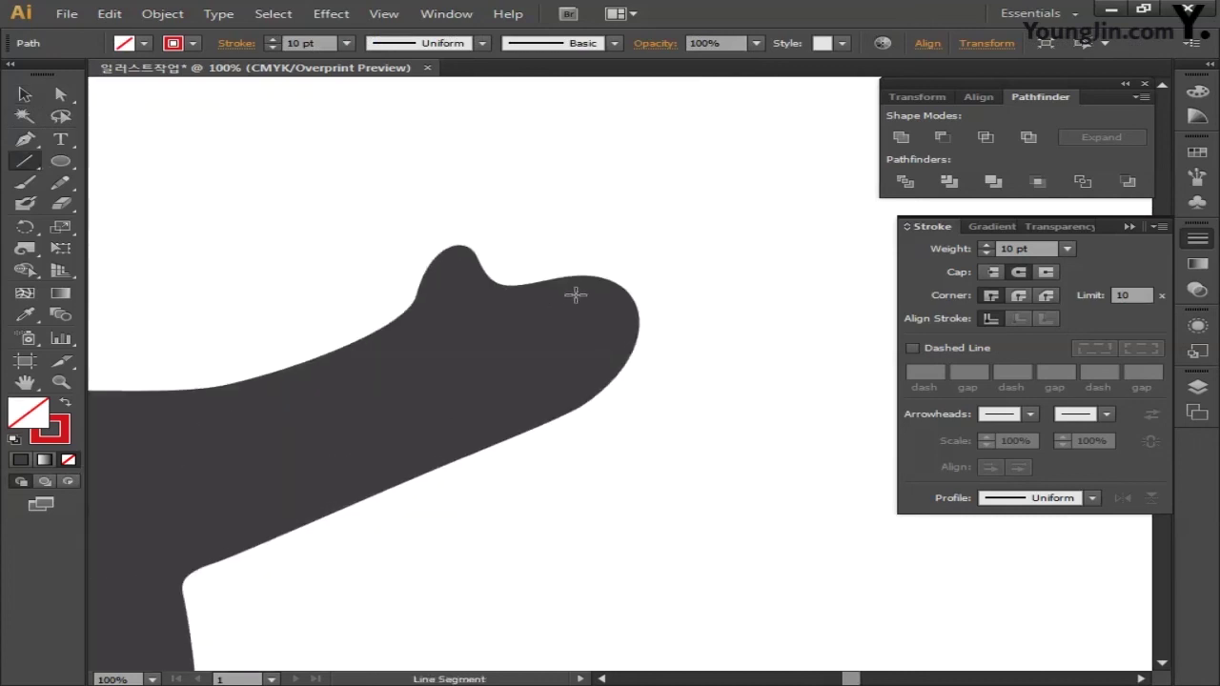
{"action": "mouse_move", "coordinate": [568, 294]}
{"action": "left_mouse_down"}
{"action": "mouse_move", "coordinate": [698, 268]}
{"action": "mouse_move", "coordinate": [654, 301]}
{"action": "left_mouse_up"}
{"action": "key", "text": "ctrl+z"}
{"action": "key", "text": "ctrl+z"}
Draw a curved red line across the tip of the snout and duplicate it downward to make three roughly parallel lines
{"action": "left_click", "coordinate": [26, 141]}
{"action": "left_click", "coordinate": [568, 295]}
{"action": "left_click", "coordinate": [98, 137], "text": "ctrl"}
{"action": "key", "text": "ctrl+d"}
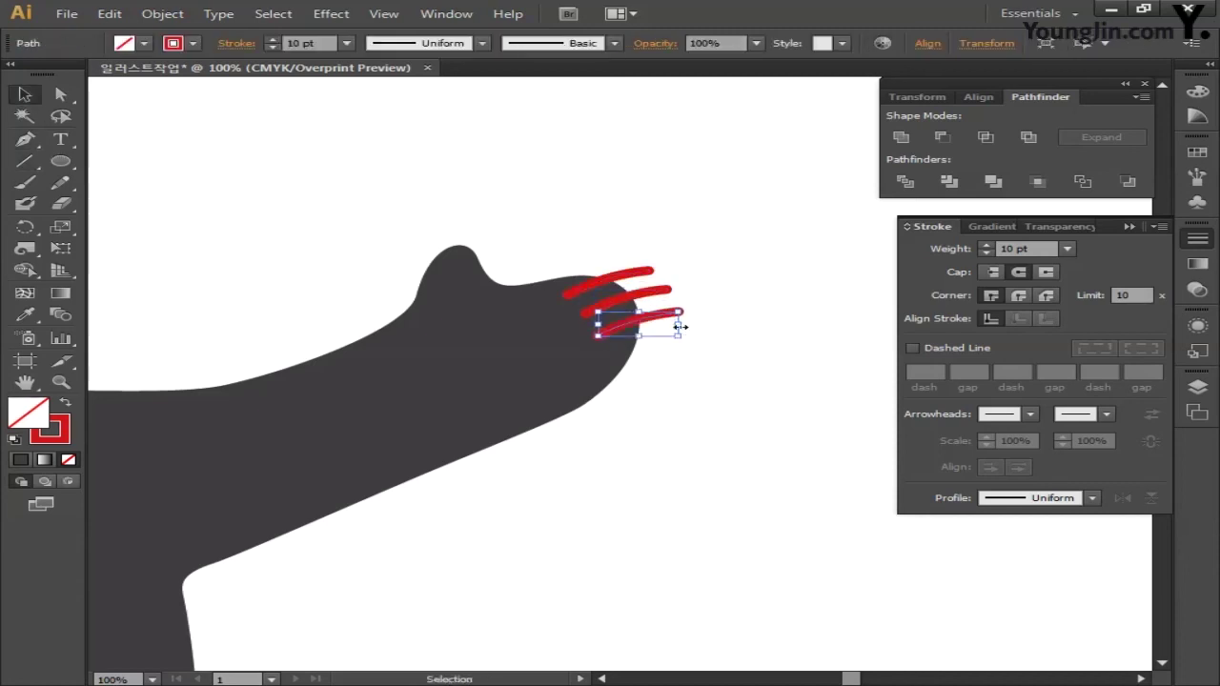
{"action": "left_click", "coordinate": [687, 348]}
{"action": "left_click", "coordinate": [640, 274]}
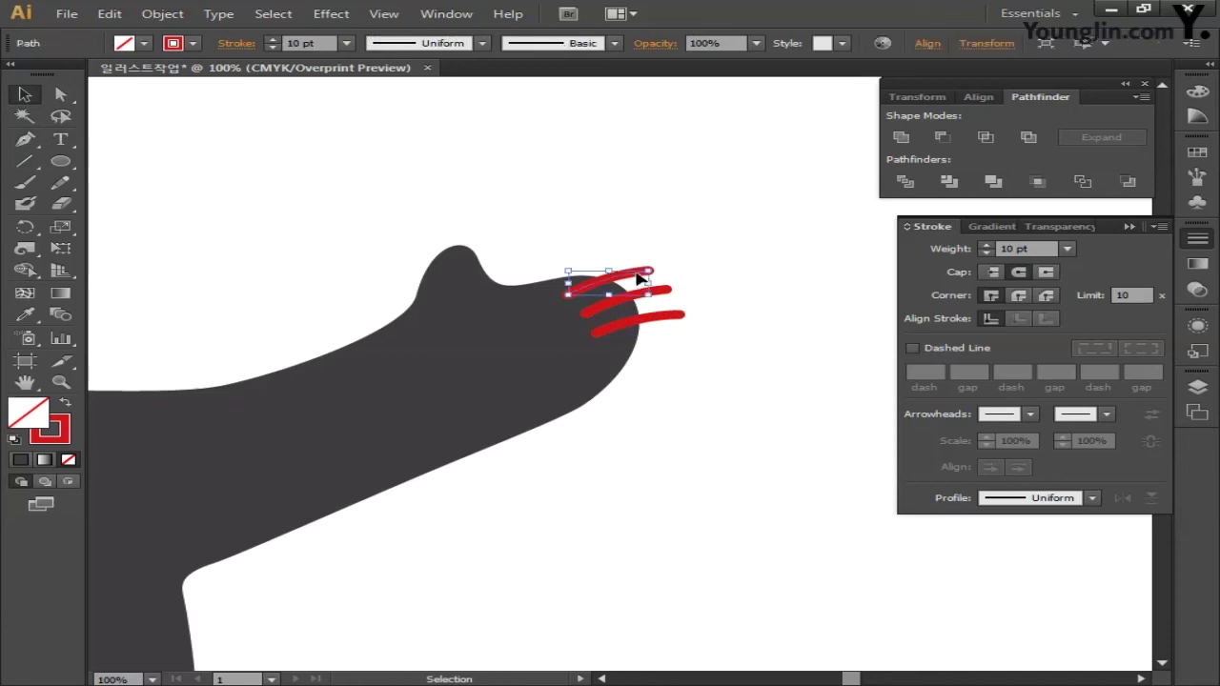
{"action": "left_click", "coordinate": [662, 291]}
Convert the three red snout lines to filled shapes with Outline Stroke
{"action": "left_click_drag", "start_coordinate": [697, 333], "coordinate": [661, 272]}
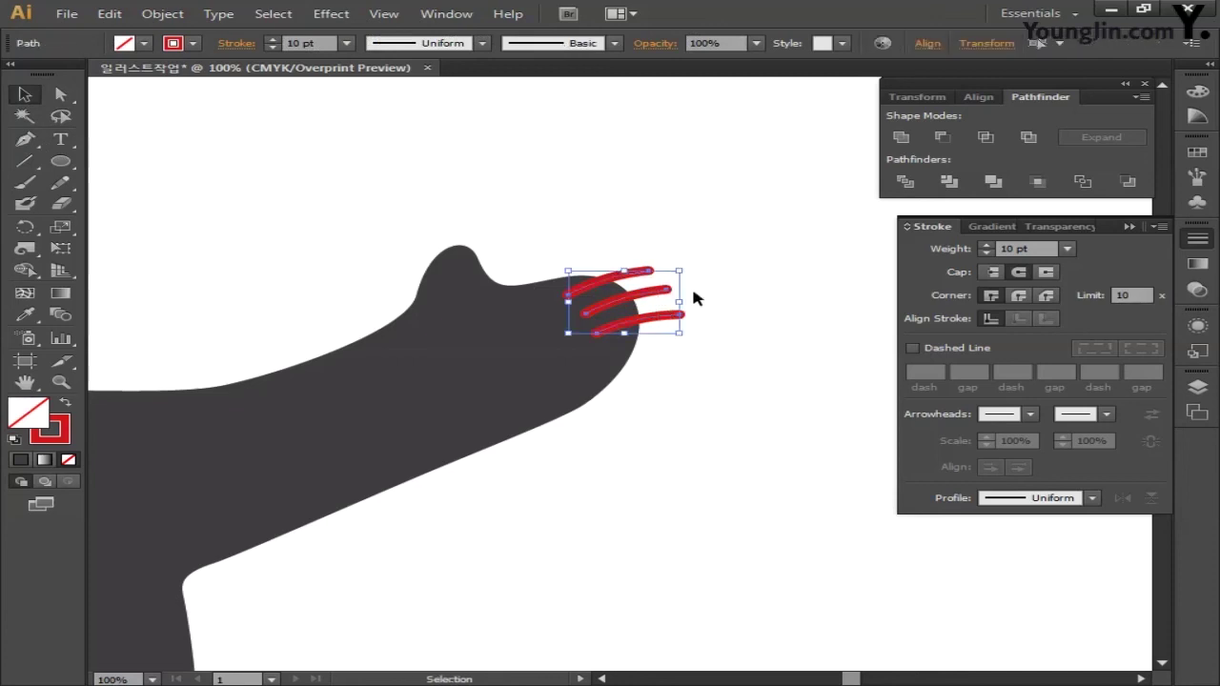
{"action": "left_click", "coordinate": [162, 14]}
{"action": "mouse_move", "coordinate": [267, 386]}
{"action": "left_click", "coordinate": [544, 423]}
{"action": "scroll", "coordinate": [622, 401], "scroll_direction": "up", "scroll_amount": 5}
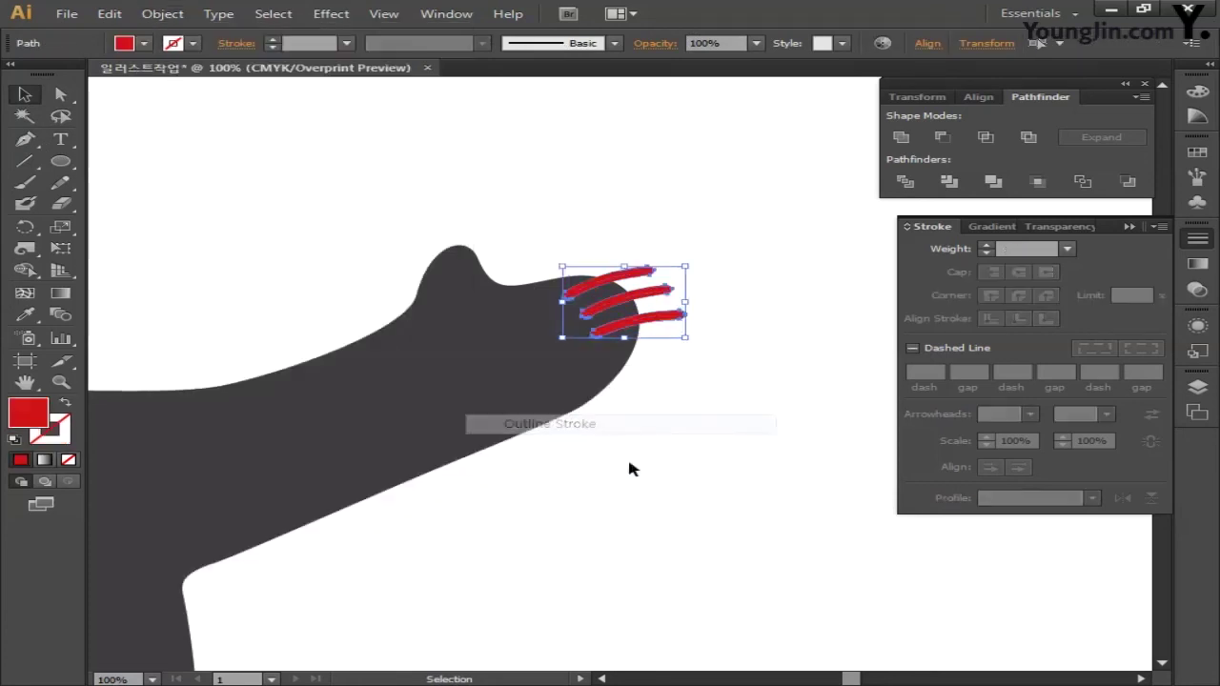
Select both red foot lines and convert them to filled shapes with Outline Stroke
{"action": "left_click_drag", "start_coordinate": [621, 400], "coordinate": [897, 171]}
{"action": "left_click", "coordinate": [482, 433]}
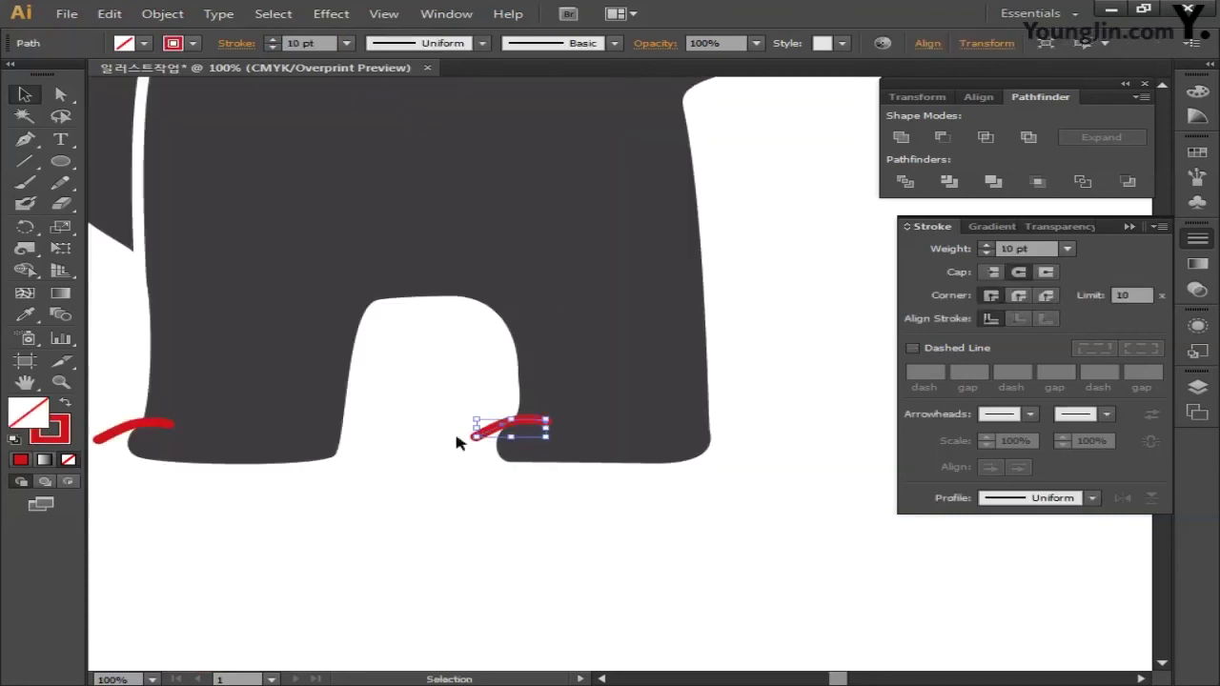
{"action": "left_click", "coordinate": [128, 435], "text": "shift"}
{"action": "left_click", "coordinate": [162, 13]}
{"action": "mouse_move", "coordinate": [321, 384]}
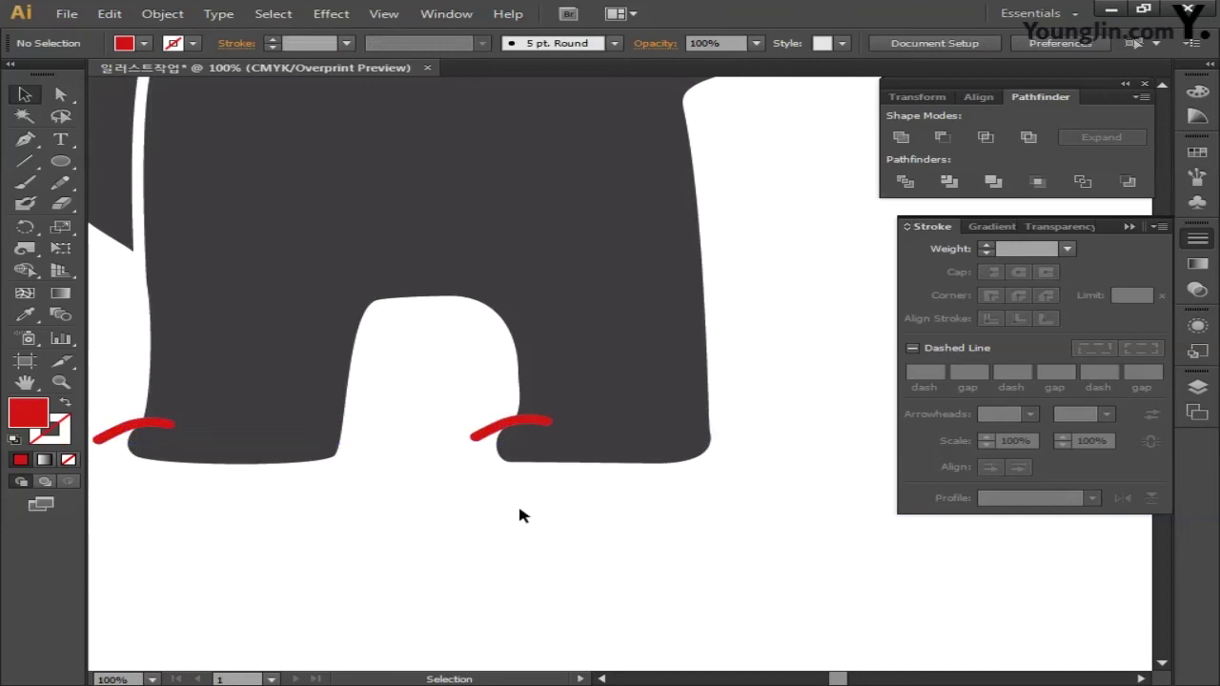
Cut the red snout and foot lines out of the bear's body with Pathfinder's Minus Front
{"action": "key", "text": "ctrl+minus"}
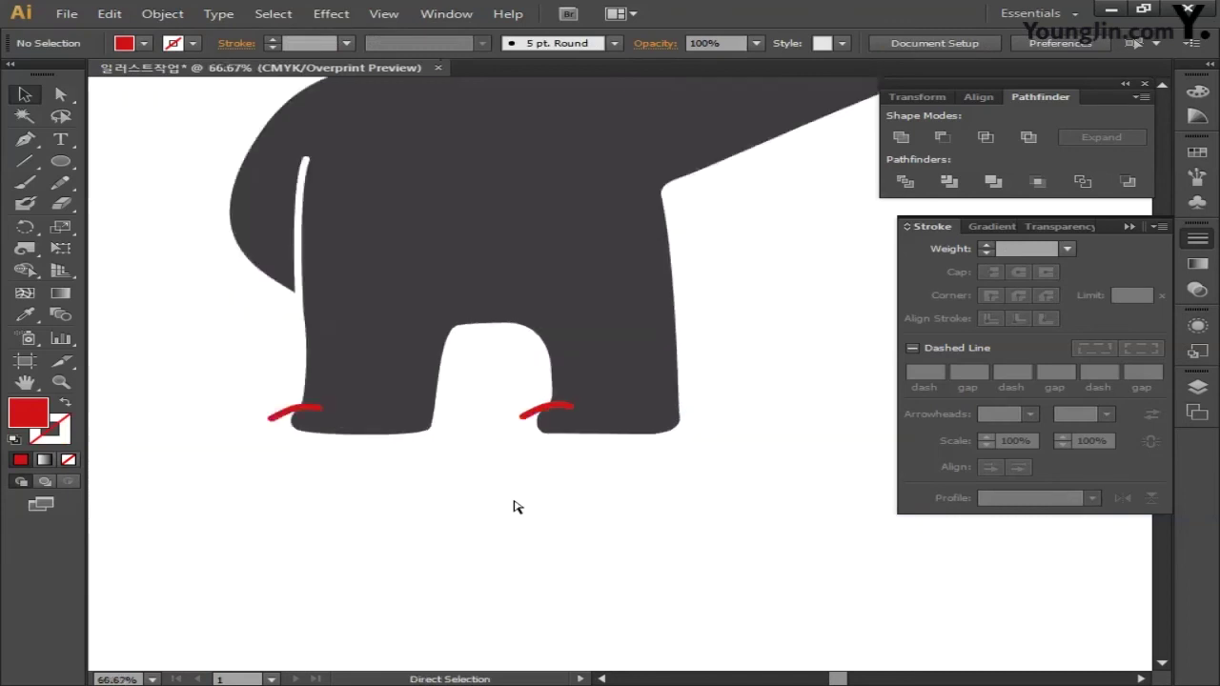
{"action": "left_click_drag", "start_coordinate": [523, 498], "coordinate": [458, 555]}
{"action": "left_click_drag", "start_coordinate": [234, 116], "coordinate": [838, 524]}
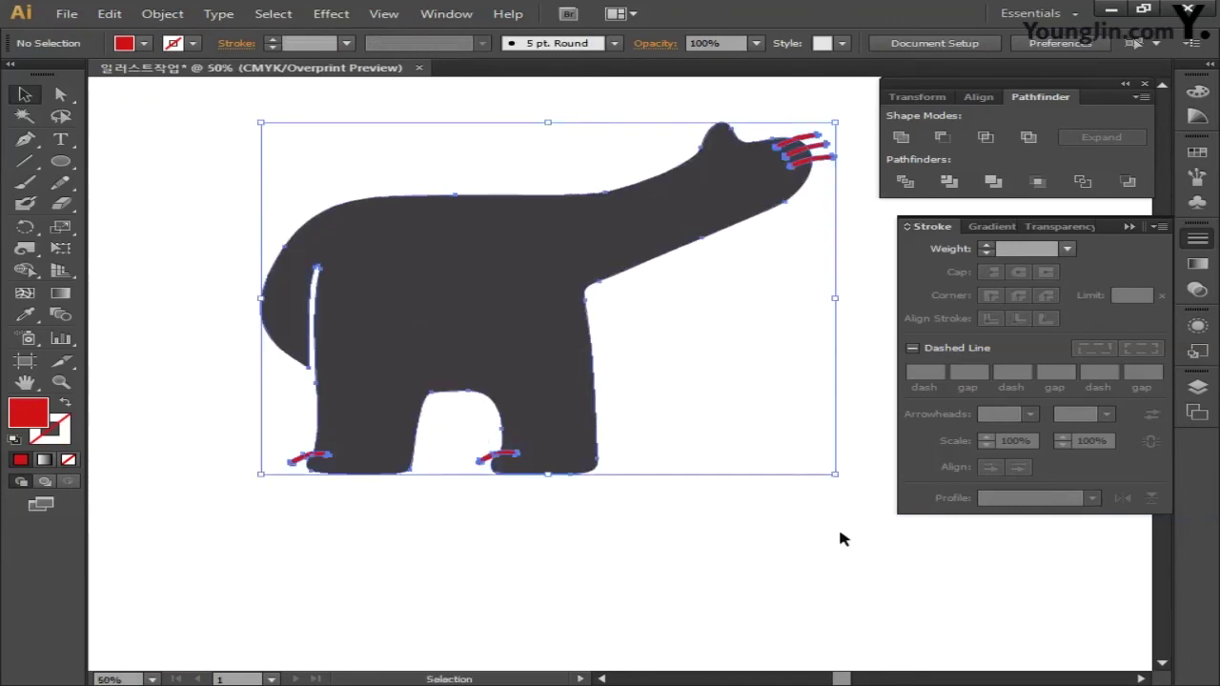
{"action": "left_click", "coordinate": [945, 141]}
{"action": "left_click", "coordinate": [838, 291]}
{"action": "mouse_move", "coordinate": [862, 291]}
{"action": "left_mouse_down"}
{"action": "mouse_move", "coordinate": [803, 346]}
{"action": "mouse_move", "coordinate": [908, 359]}
{"action": "left_mouse_up"}
{"action": "left_click", "coordinate": [1144, 84]}
{"action": "left_click", "coordinate": [1198, 238]}
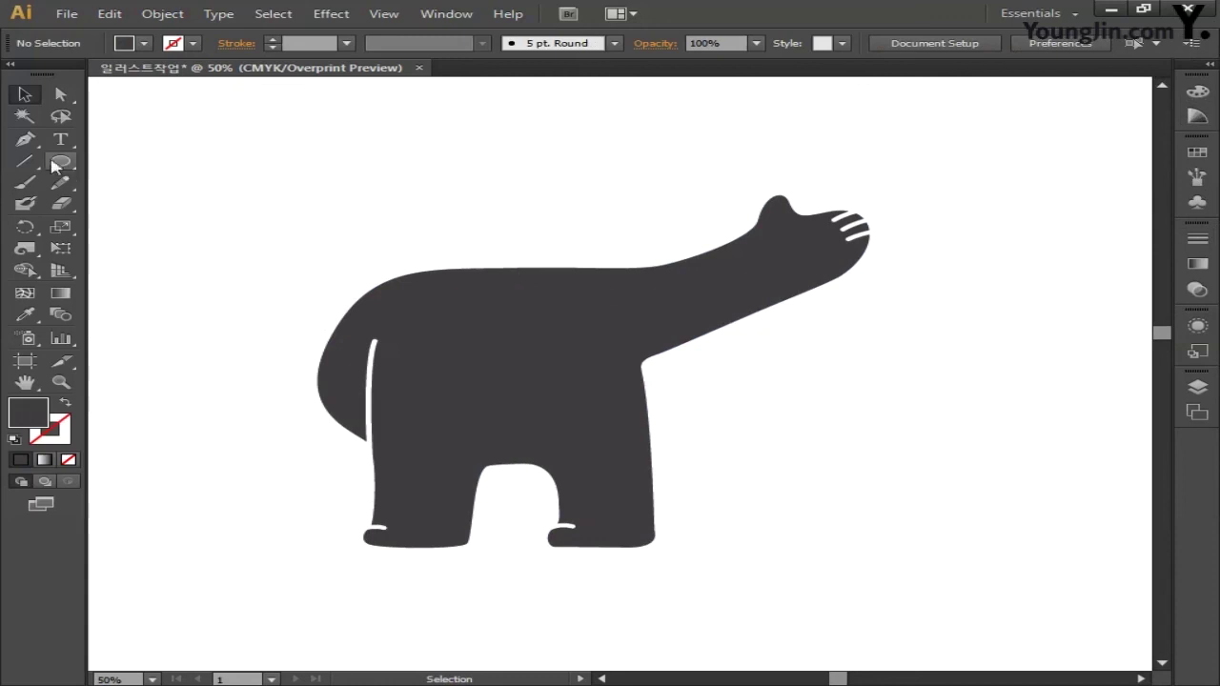
Draw an open wavy path with the Pen tool across the bear's back, from behind the rump to above the neck base
{"action": "key", "text": "p"}
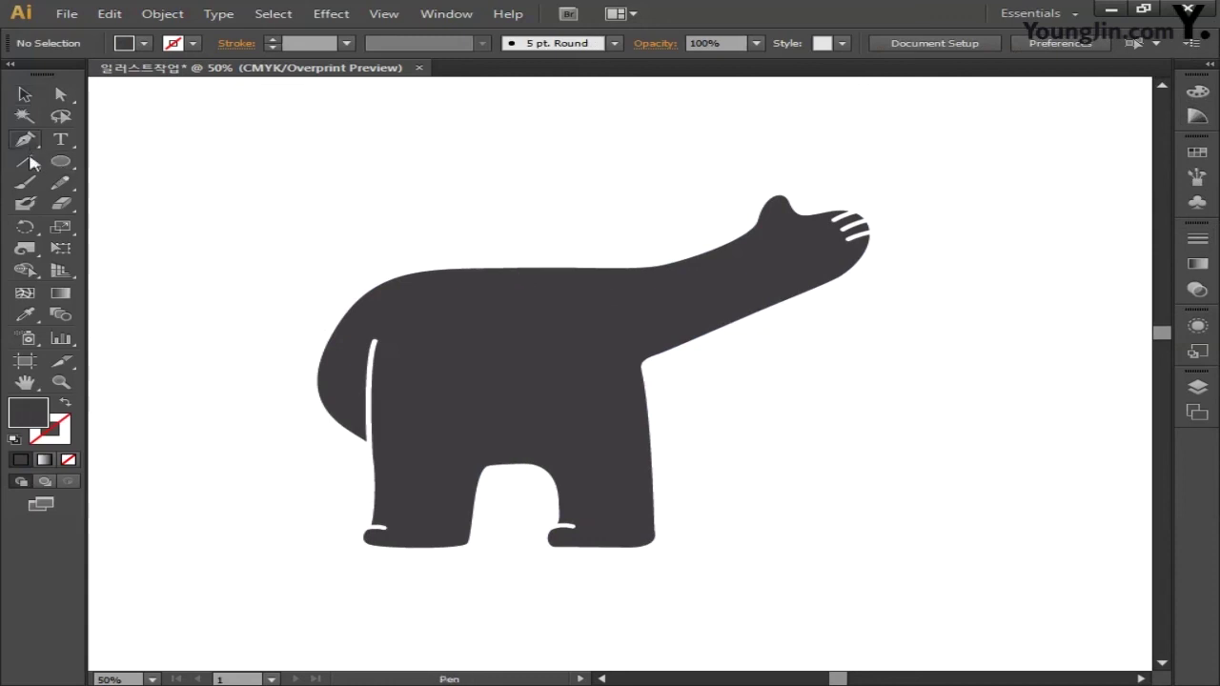
{"action": "left_click", "coordinate": [288, 351]}
{"action": "left_click_drag", "start_coordinate": [406, 313], "coordinate": [455, 325]}
{"action": "mouse_move", "coordinate": [596, 312]}
{"action": "left_mouse_down"}
{"action": "mouse_move", "coordinate": [620, 302]}
{"action": "mouse_move", "coordinate": [611, 295]}
{"action": "left_mouse_up"}
{"action": "left_click_drag", "start_coordinate": [675, 233], "coordinate": [677, 212]}
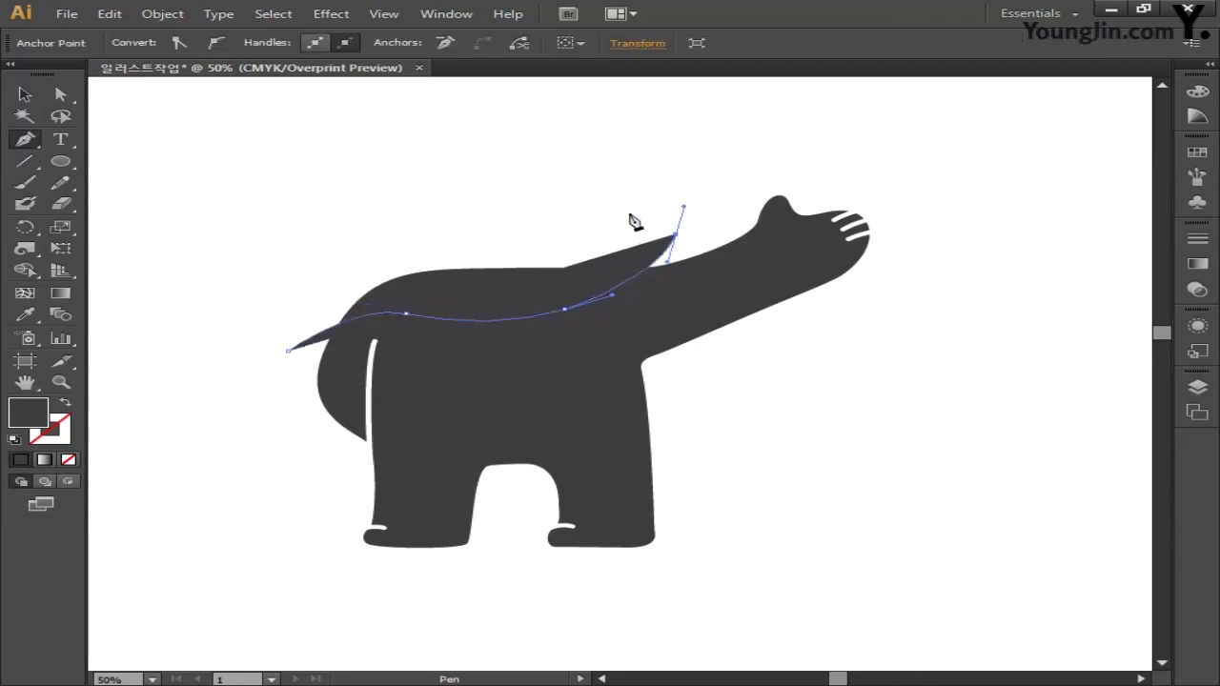
Remove the wavy path's fill and give it a red F20000 stroke
{"action": "left_click", "coordinate": [68, 461]}
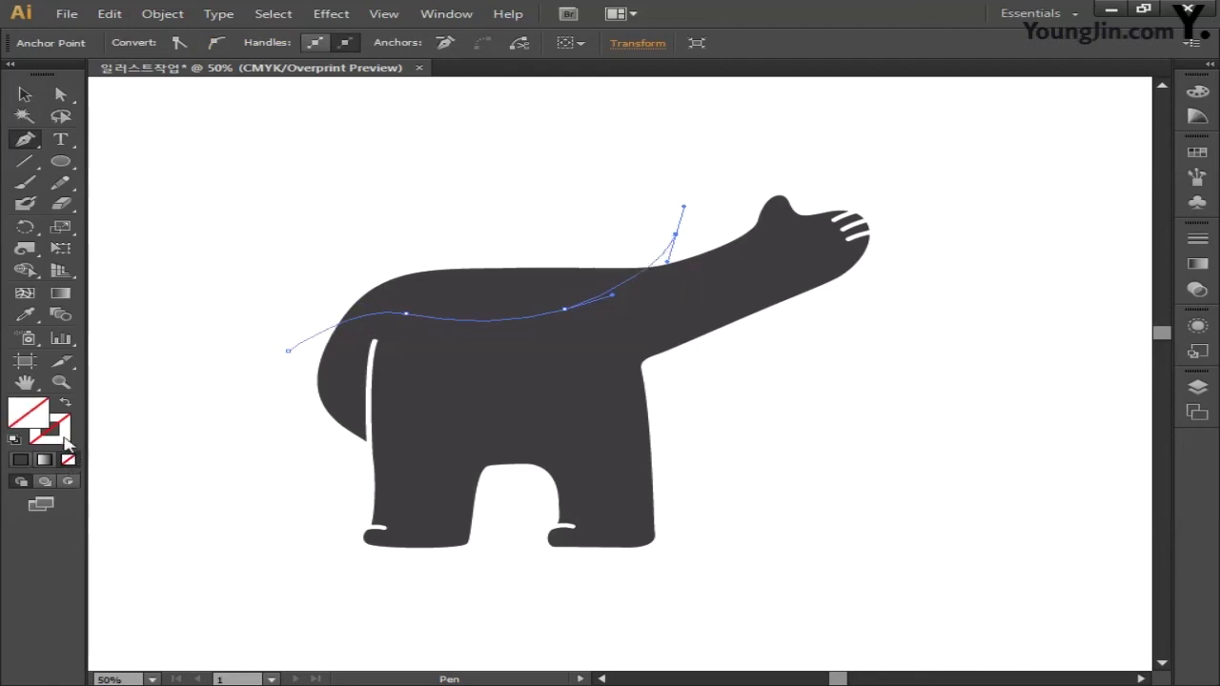
{"action": "double_click", "coordinate": [65, 438]}
{"action": "left_click", "coordinate": [861, 227]}
{"action": "left_click", "coordinate": [900, 217]}
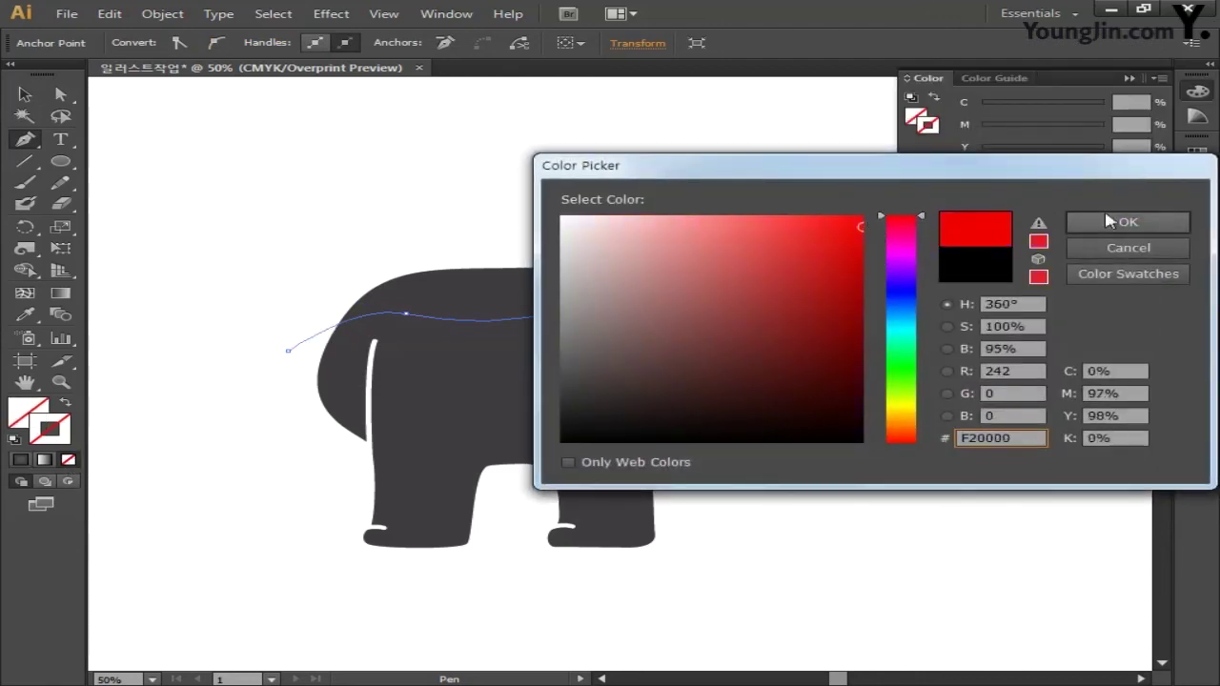
{"action": "left_click", "coordinate": [1107, 222]}
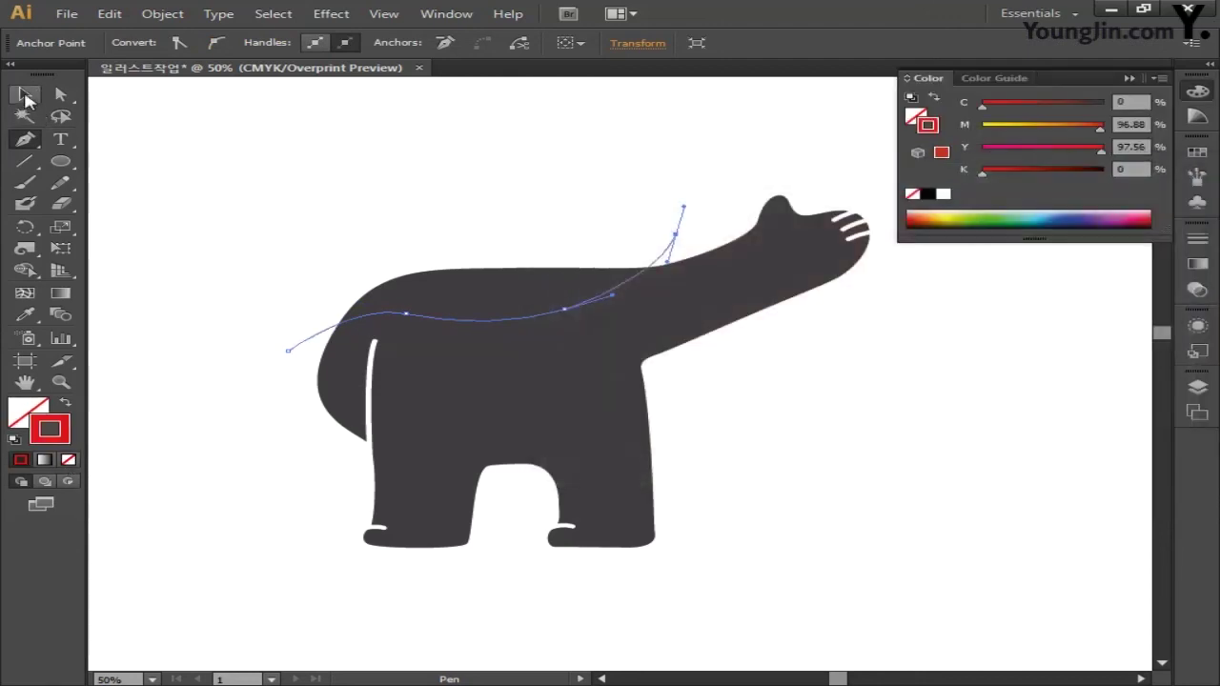
{"action": "left_click", "coordinate": [26, 96]}
{"action": "left_click", "coordinate": [351, 172]}
{"action": "left_click_drag", "start_coordinate": [422, 160], "coordinate": [413, 165]}
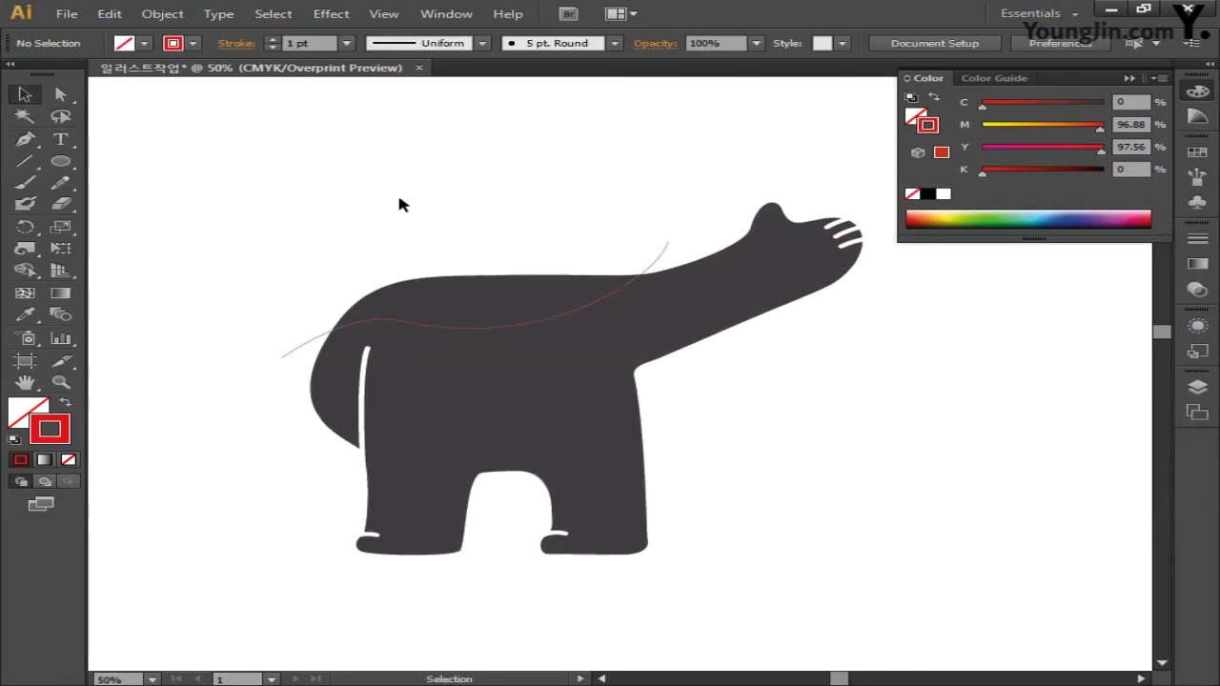
Split the bear's body along the wavy path with Pathfinder's Divide
{"action": "left_click_drag", "start_coordinate": [357, 204], "coordinate": [754, 466]}
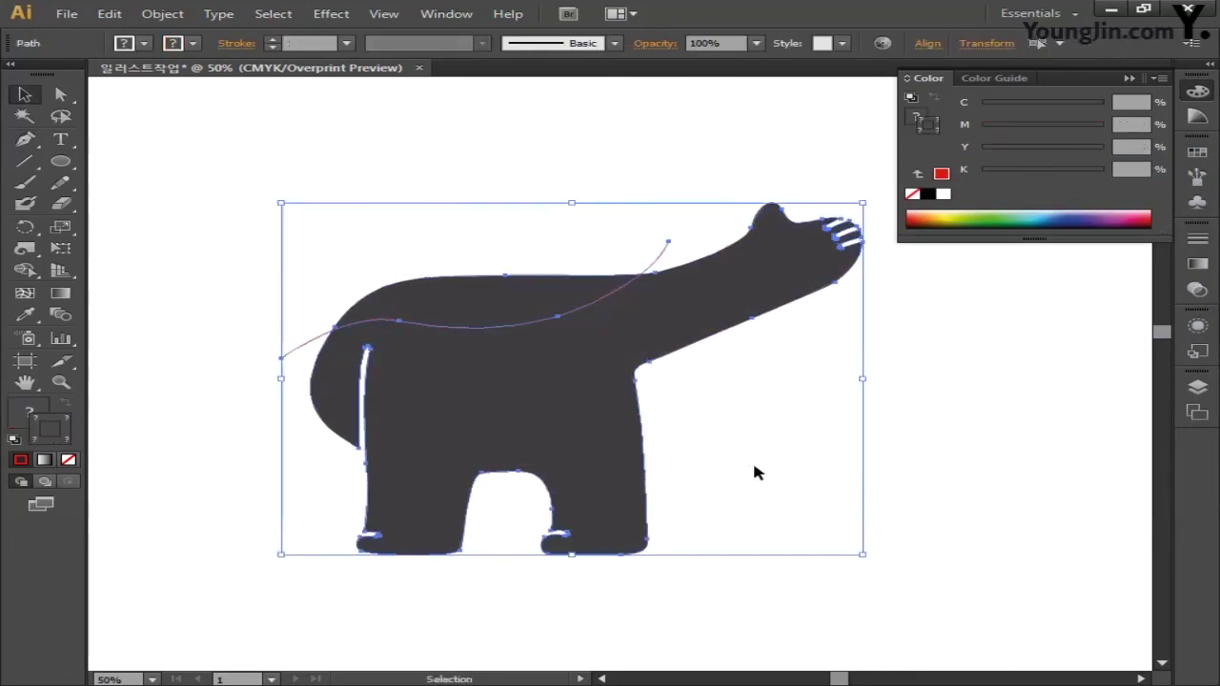
{"action": "left_click", "coordinate": [1191, 92]}
{"action": "left_click", "coordinate": [444, 16]}
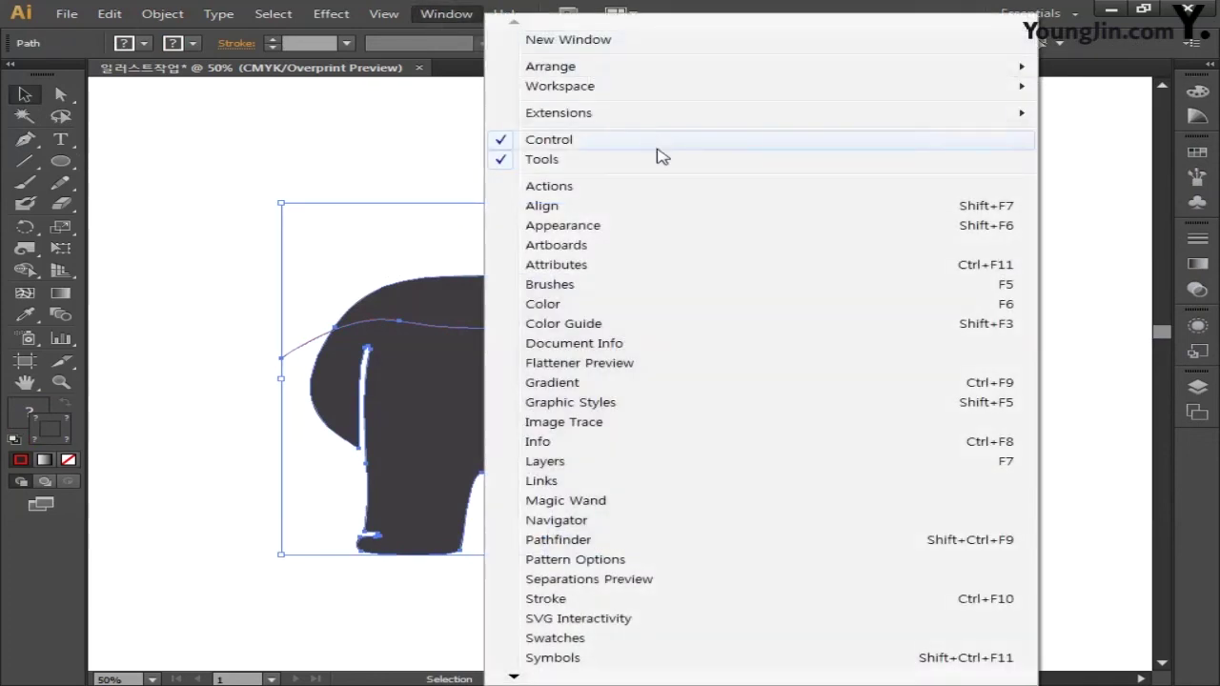
{"action": "left_click", "coordinate": [654, 540]}
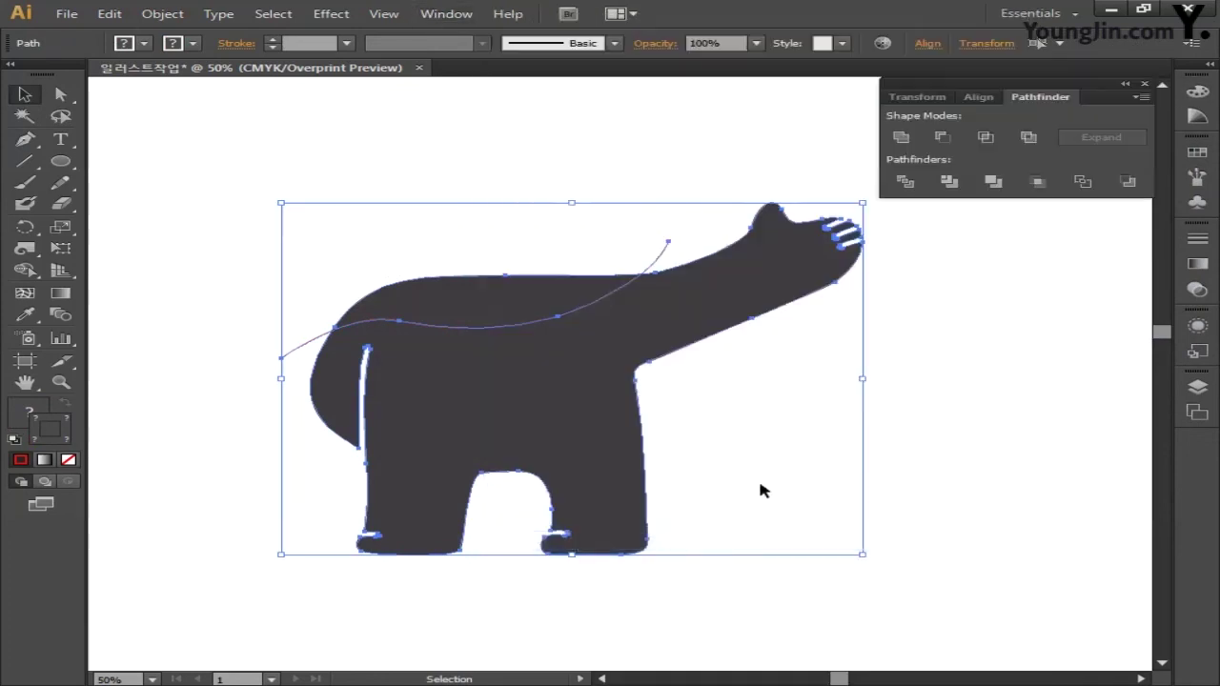
{"action": "left_click", "coordinate": [904, 181]}
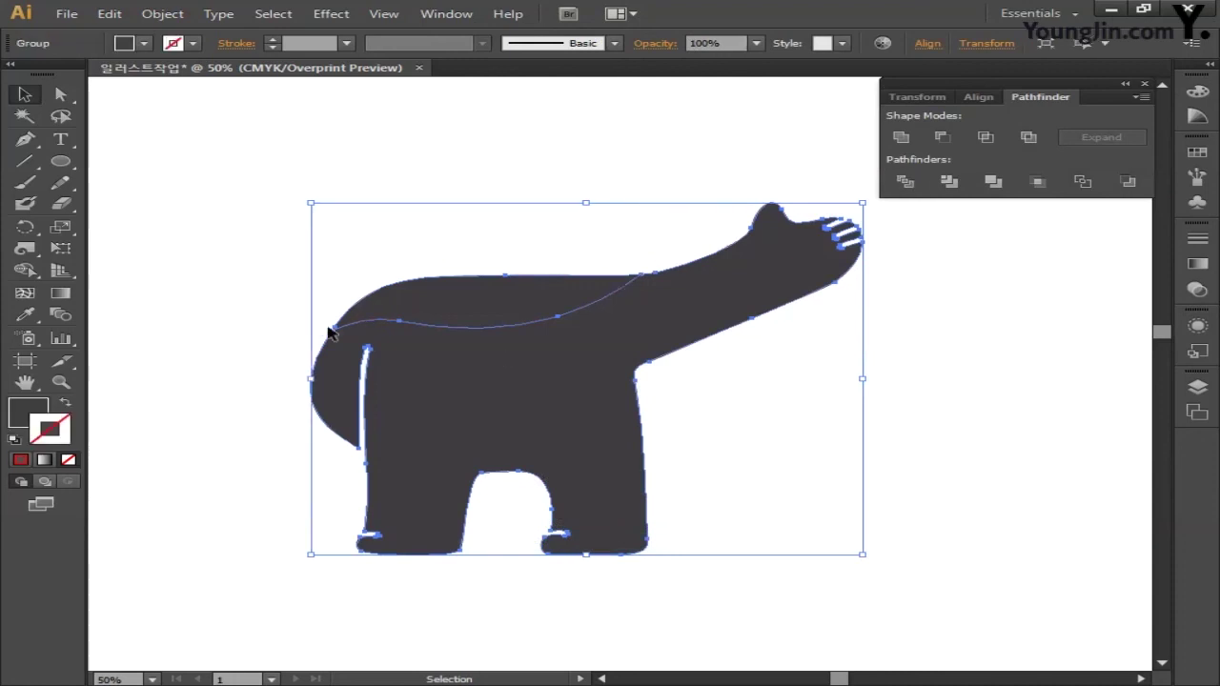
Fill the divided section along the upper edge of the bear's back with C 81, M 75, Y 70, K 45
{"action": "left_click", "coordinate": [59, 95]}
{"action": "left_click", "coordinate": [249, 145]}
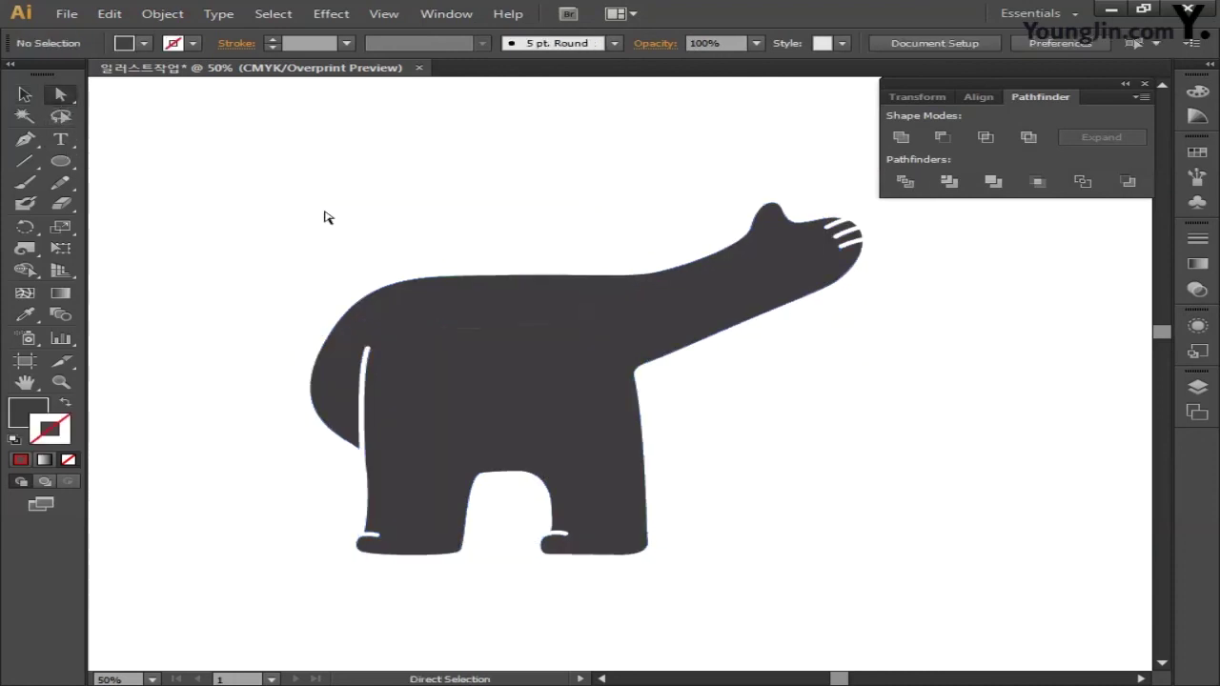
{"action": "left_click_drag", "start_coordinate": [390, 242], "coordinate": [467, 290]}
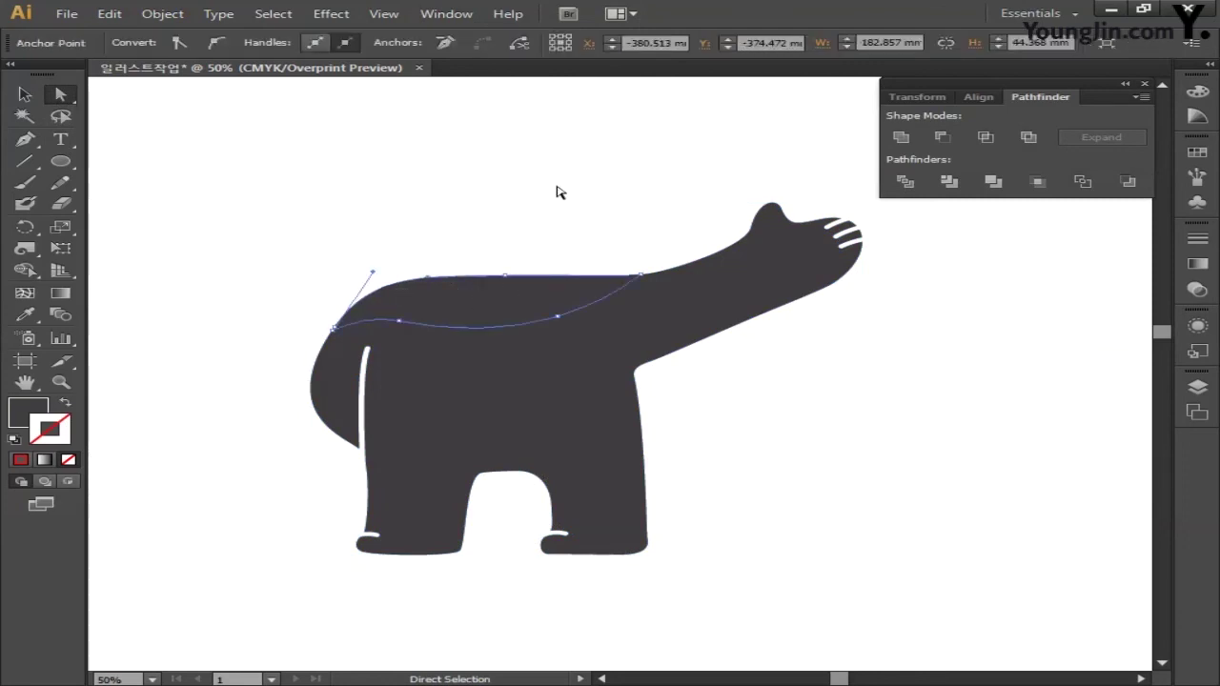
{"action": "double_click", "coordinate": [40, 407]}
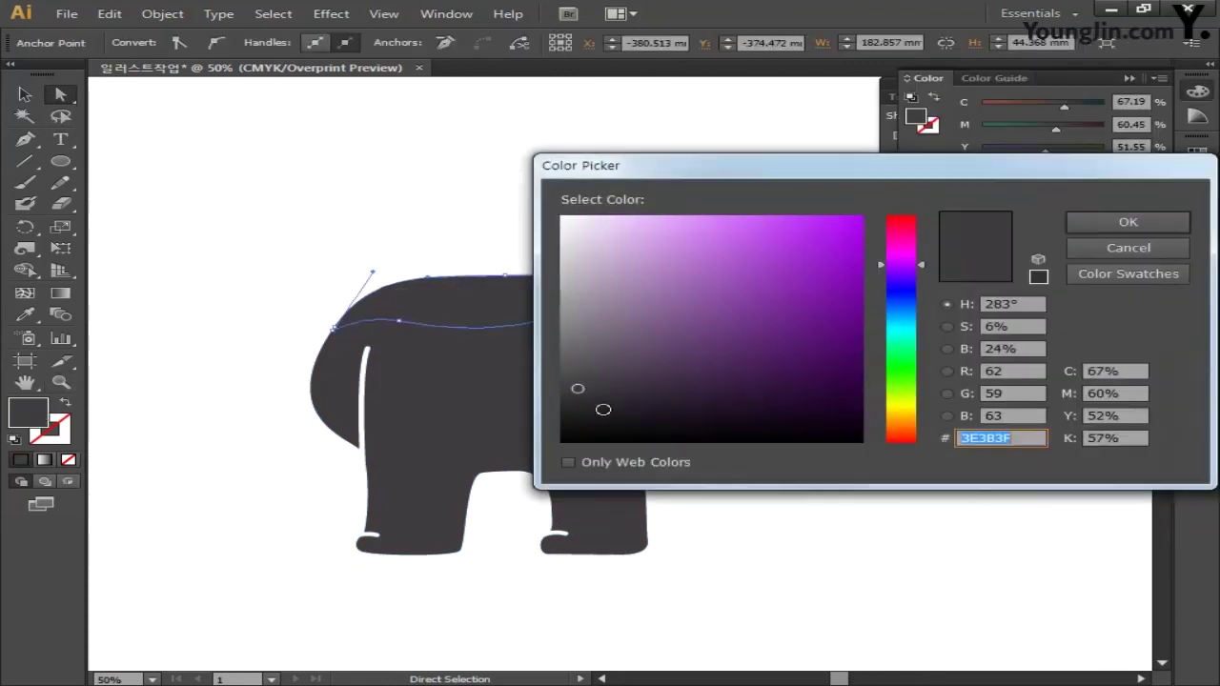
{"action": "left_click", "coordinate": [1134, 372]}
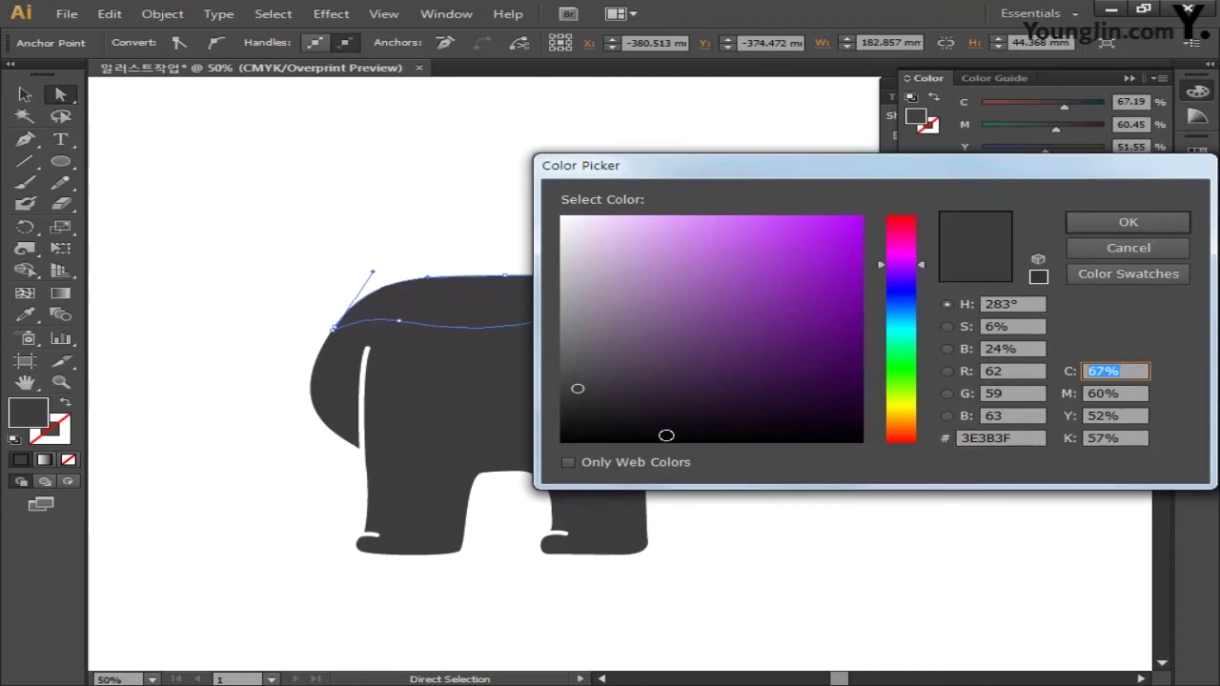
{"action": "type", "text": "81"}
{"action": "key", "text": "Tab"}
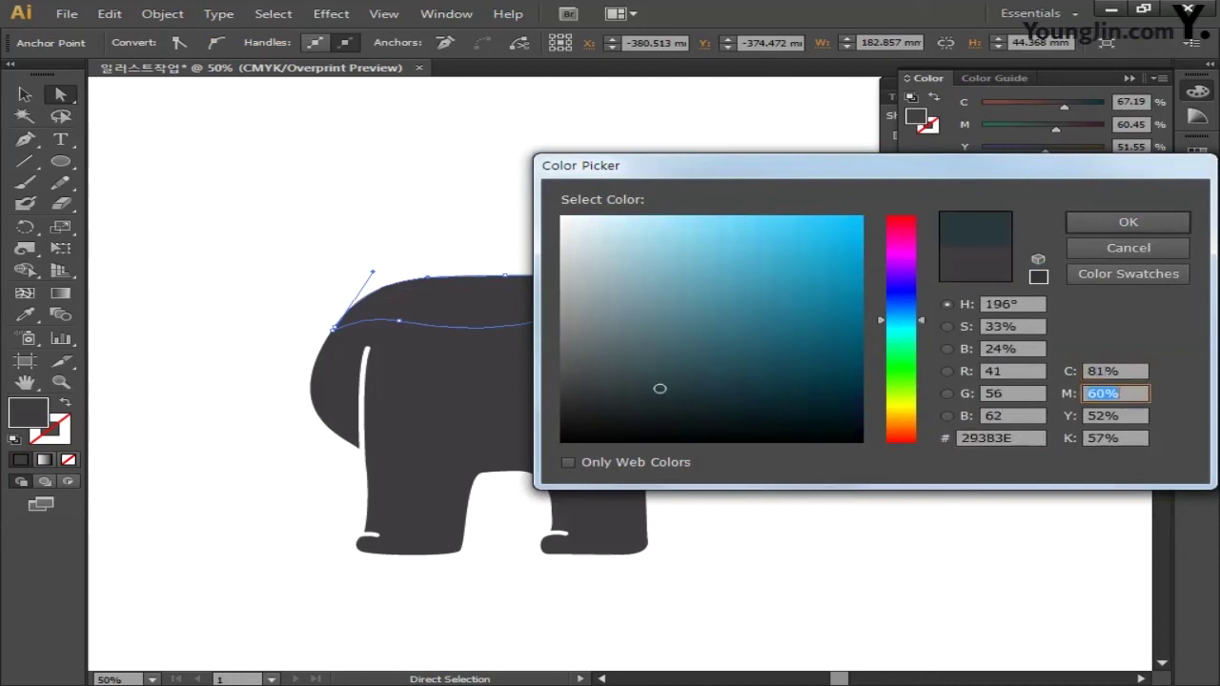
{"action": "key", "text": "Tab"}
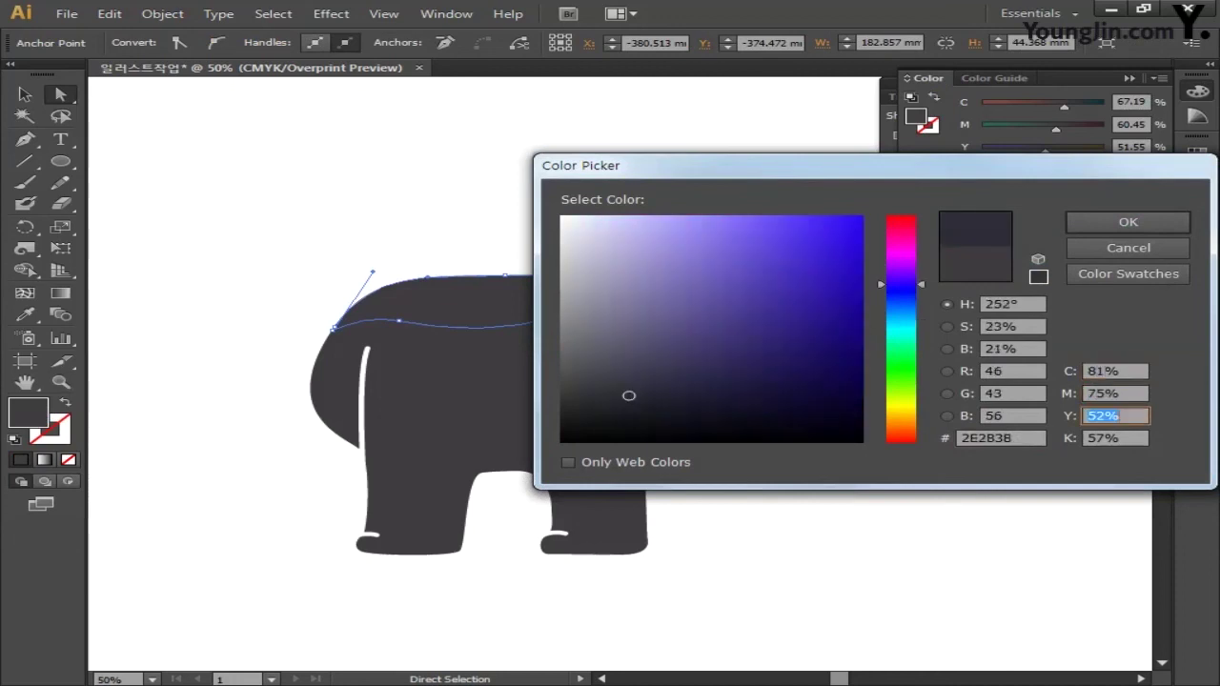
{"action": "key", "text": "Tab"}
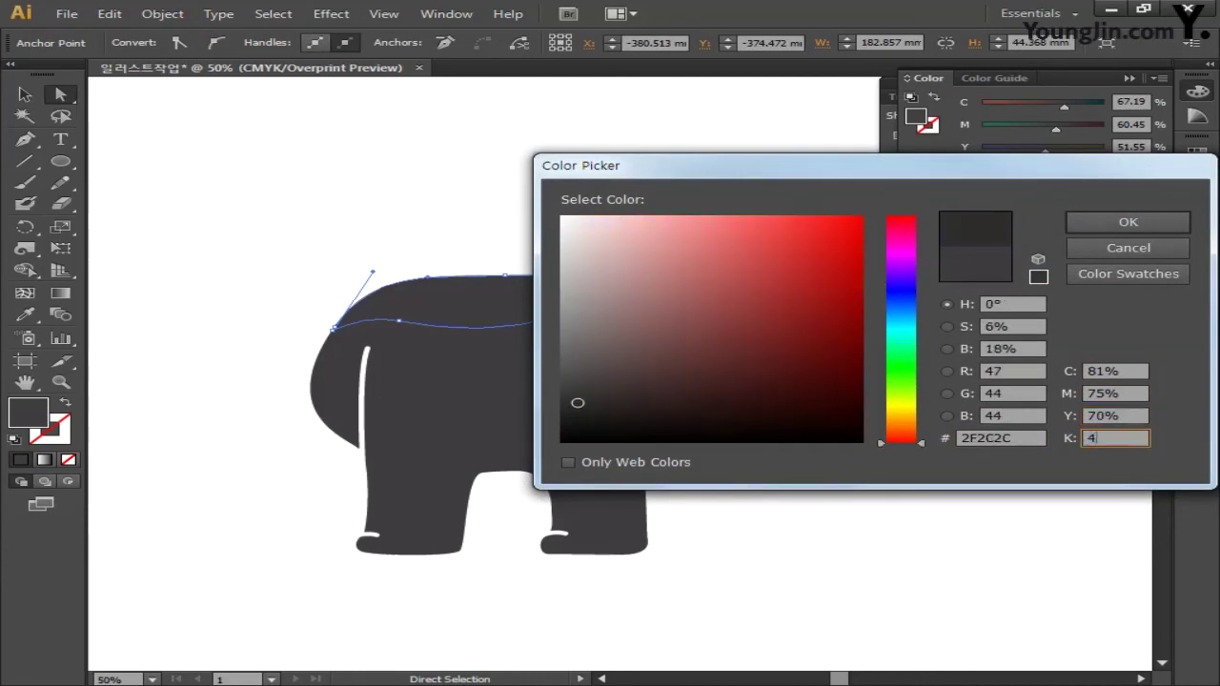
{"action": "left_click", "coordinate": [1128, 221]}
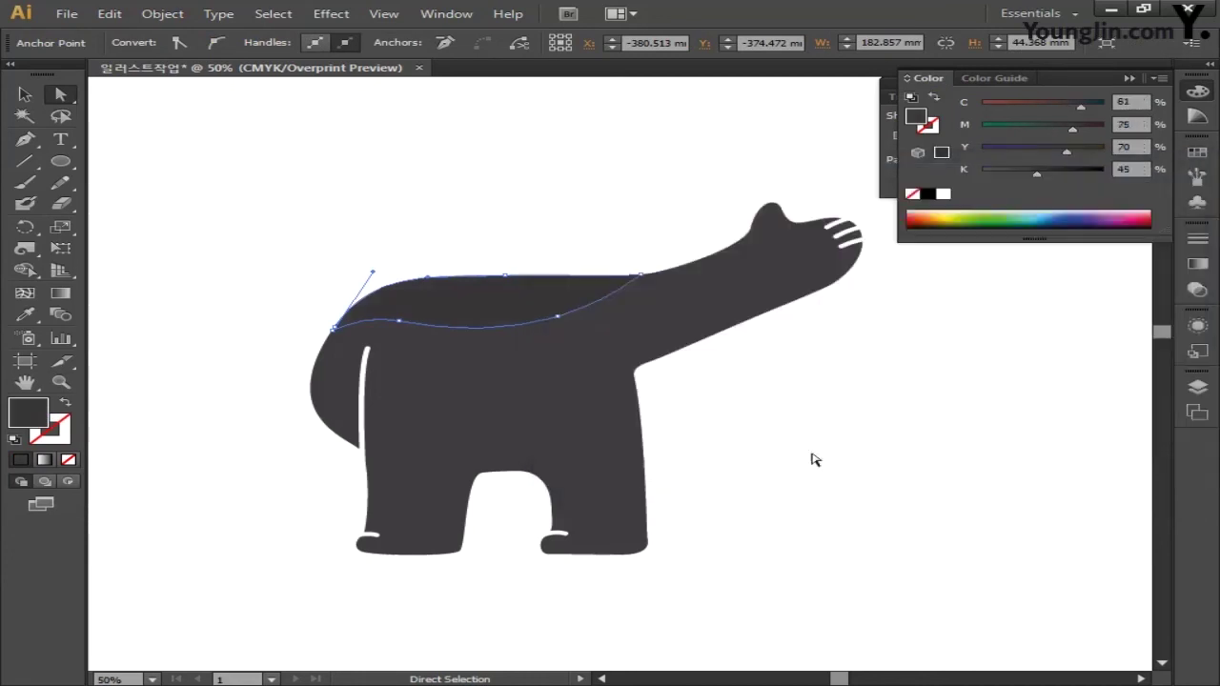
{"action": "left_click", "coordinate": [775, 485]}
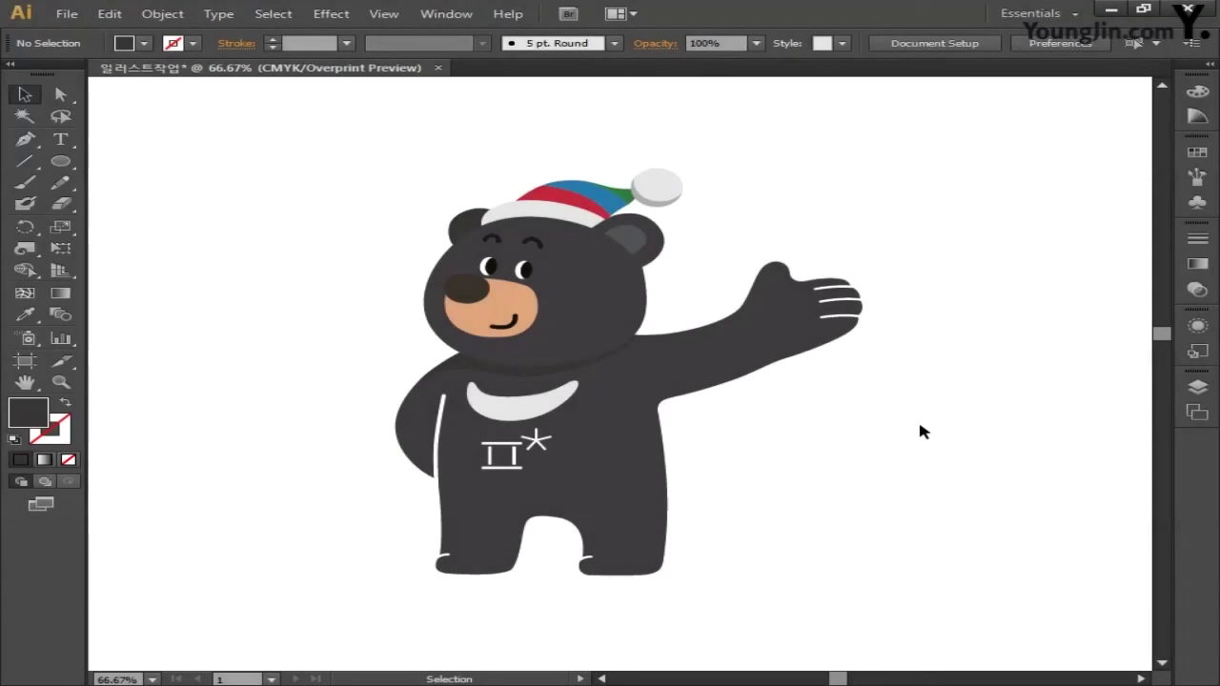
Group all parts of the finished bear, including the hat, face, body and chest emblem, into one object
{"action": "key", "text": "space"}
{"action": "left_click_drag", "start_coordinate": [852, 428], "coordinate": [848, 431]}
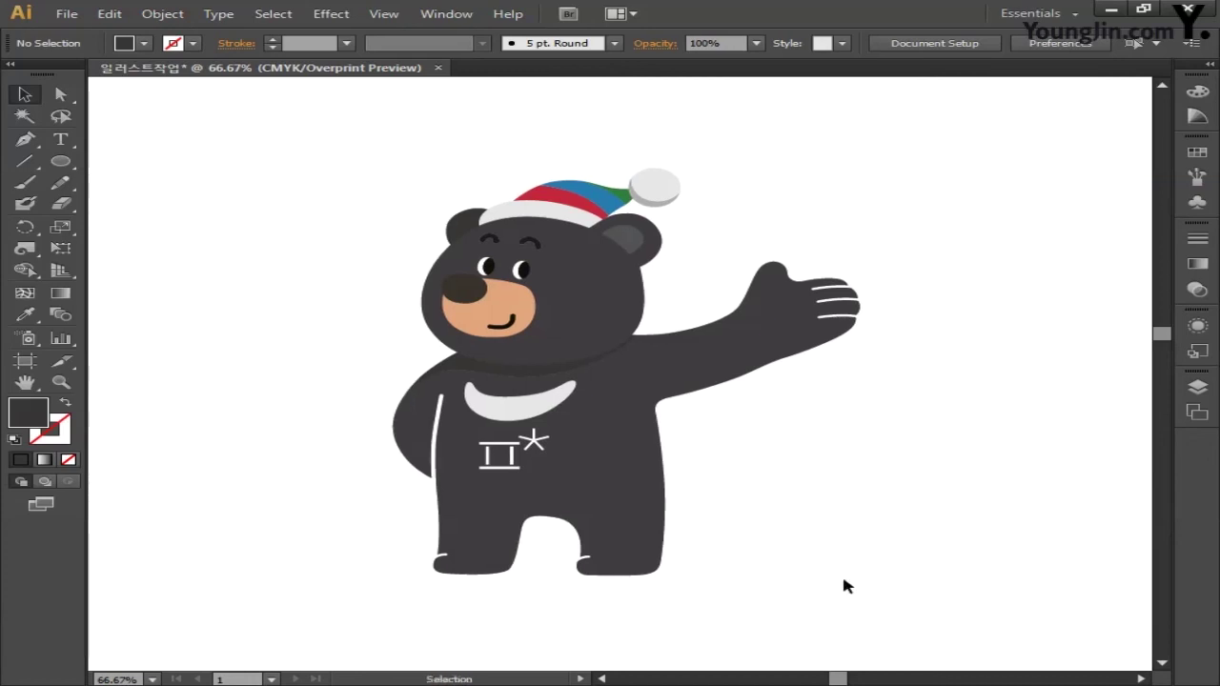
{"action": "left_click_drag", "start_coordinate": [862, 610], "coordinate": [264, 155]}
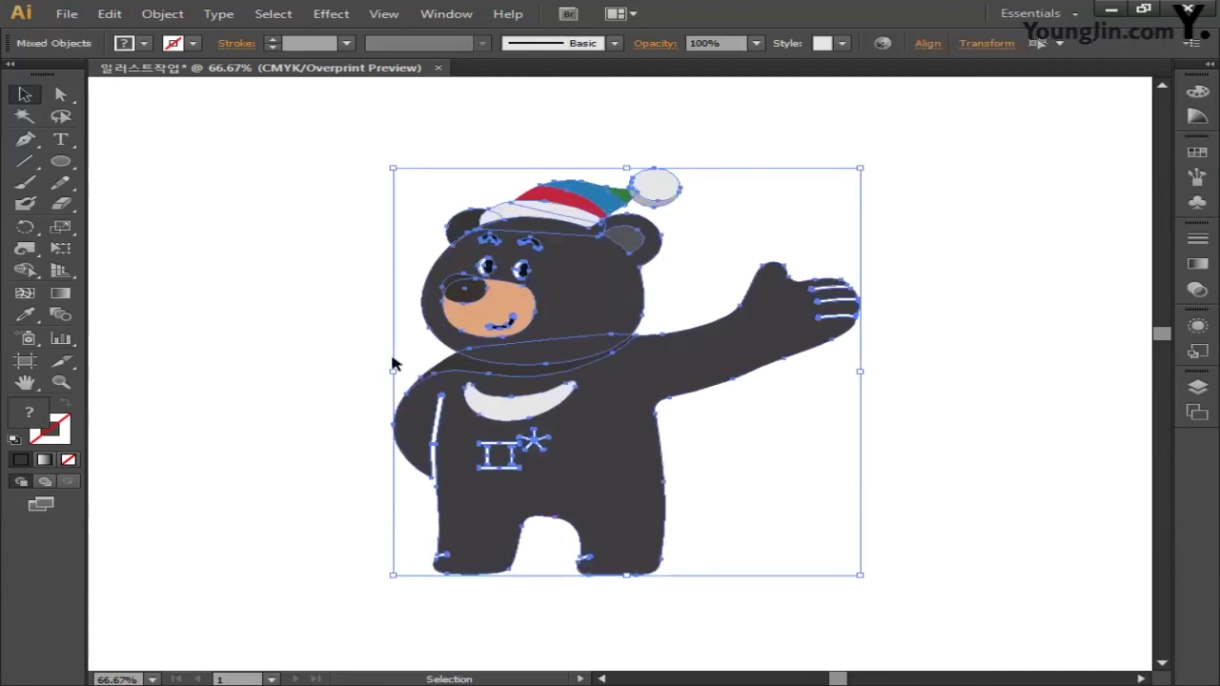
{"action": "left_click", "coordinate": [162, 13]}
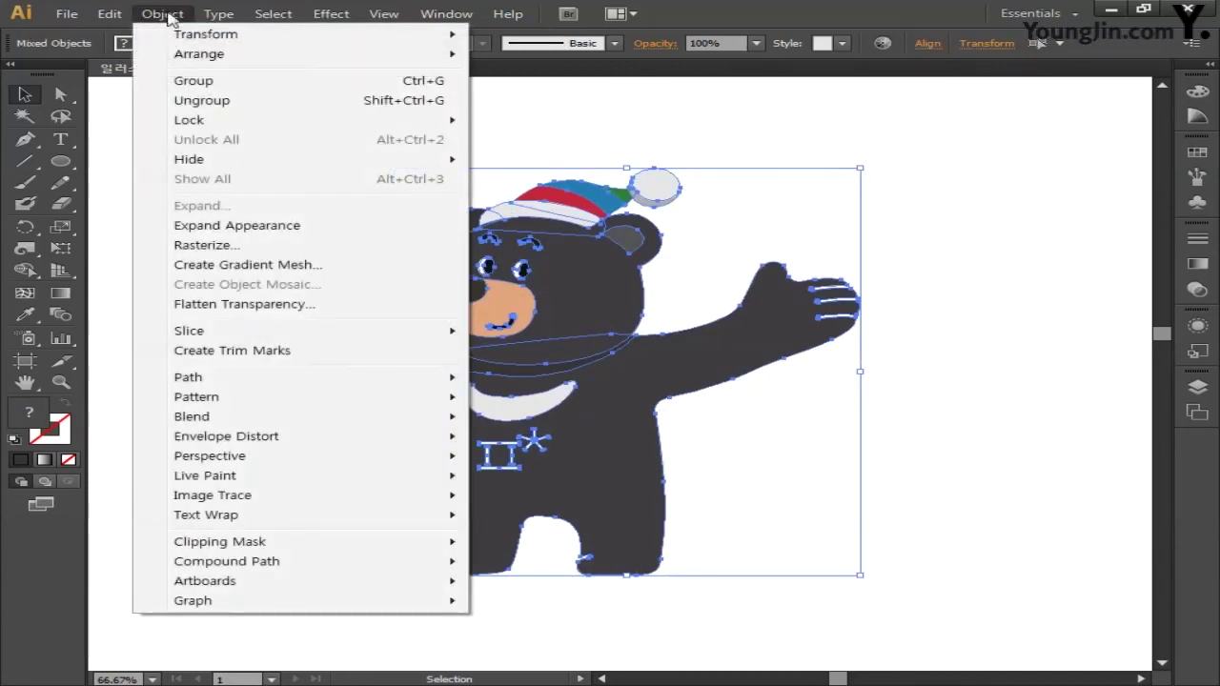
{"action": "left_click", "coordinate": [231, 86]}
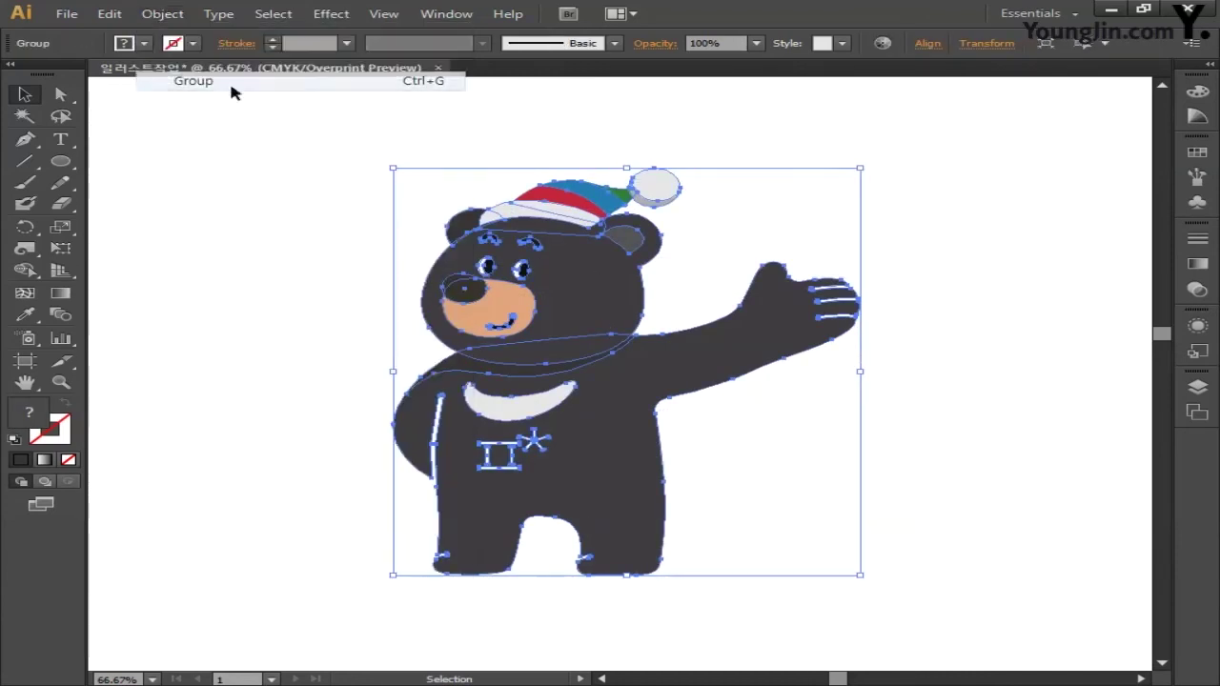
{"action": "left_click", "coordinate": [252, 269]}
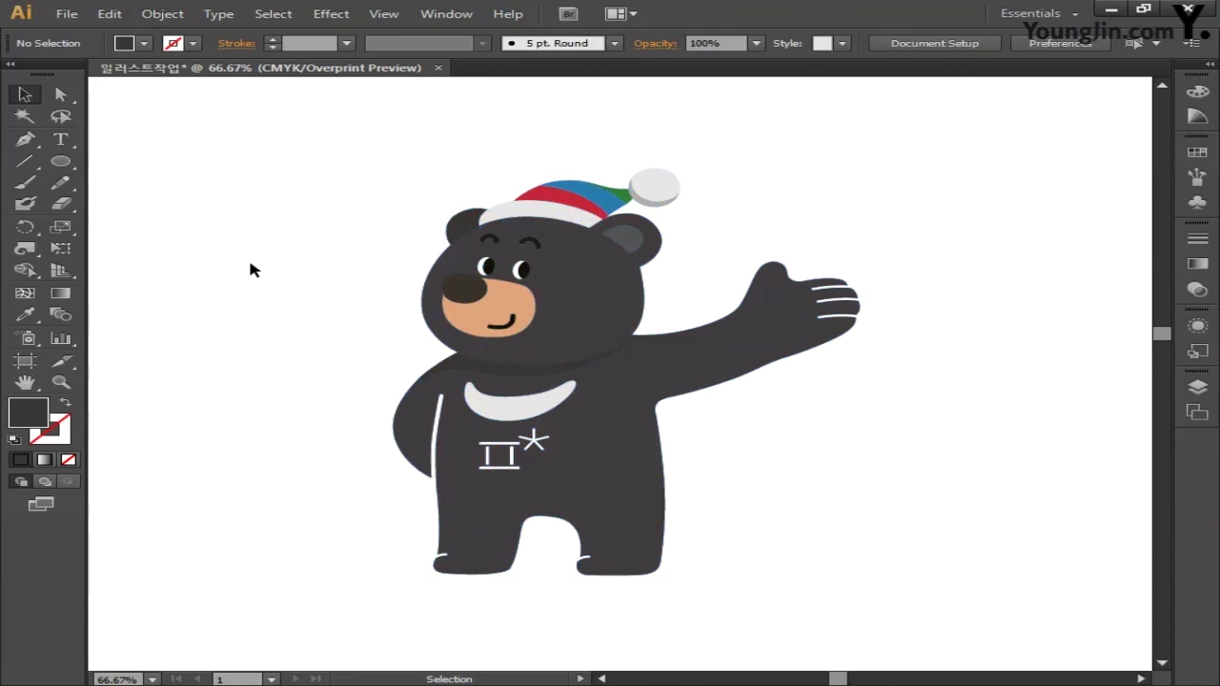